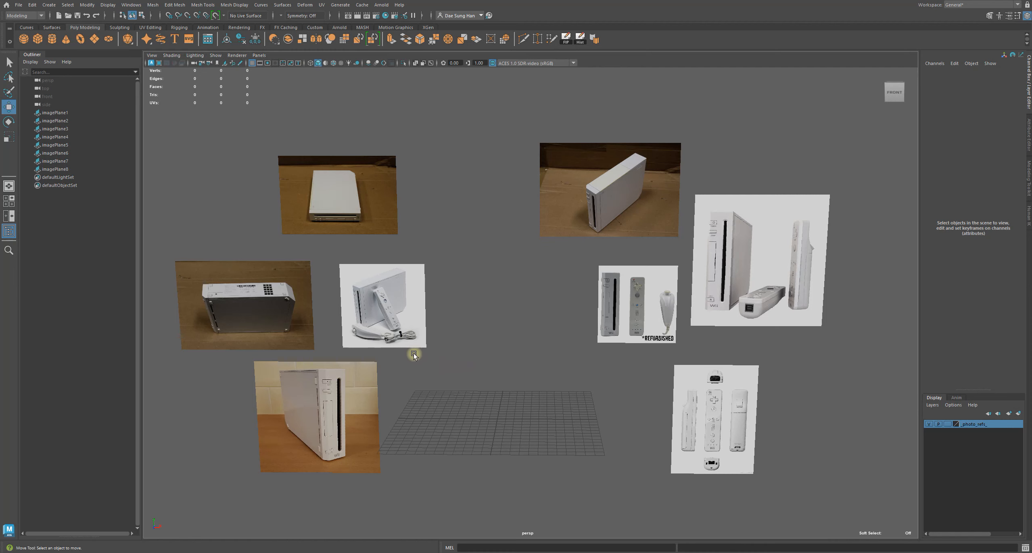
Examine the console reference photos up close by orbiting and zooming around the viewport
alt+middle_drag(379, 380, 480, 351)
alt+right_drag(480, 350, 666, 343)
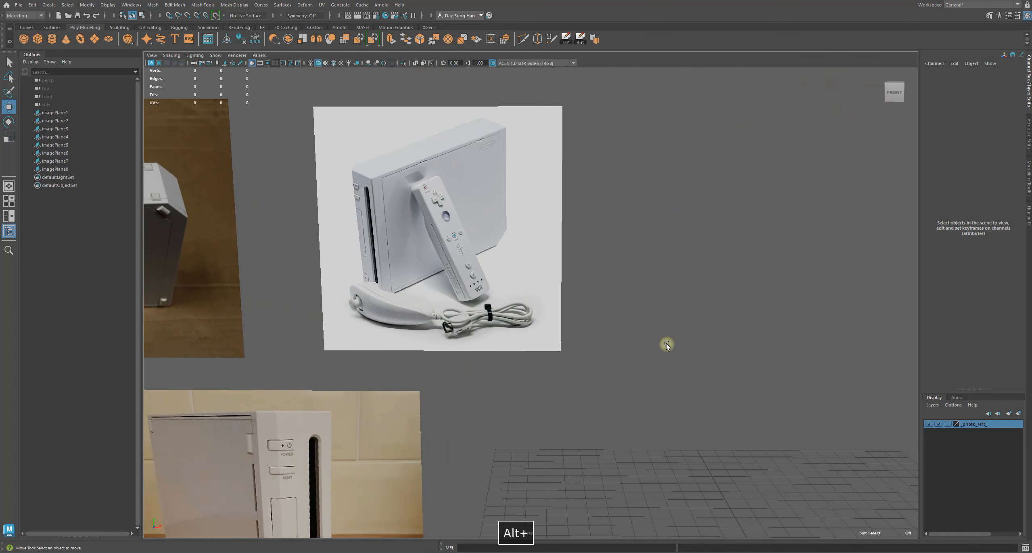
alt+middle_drag(481, 286, 547, 369)
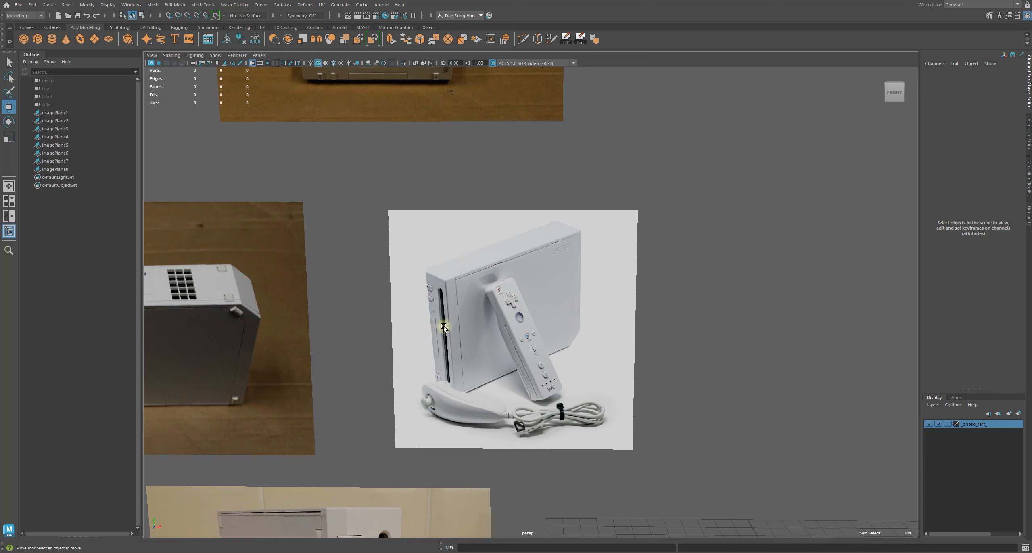
alt+middle_drag(567, 332, 552, 343)
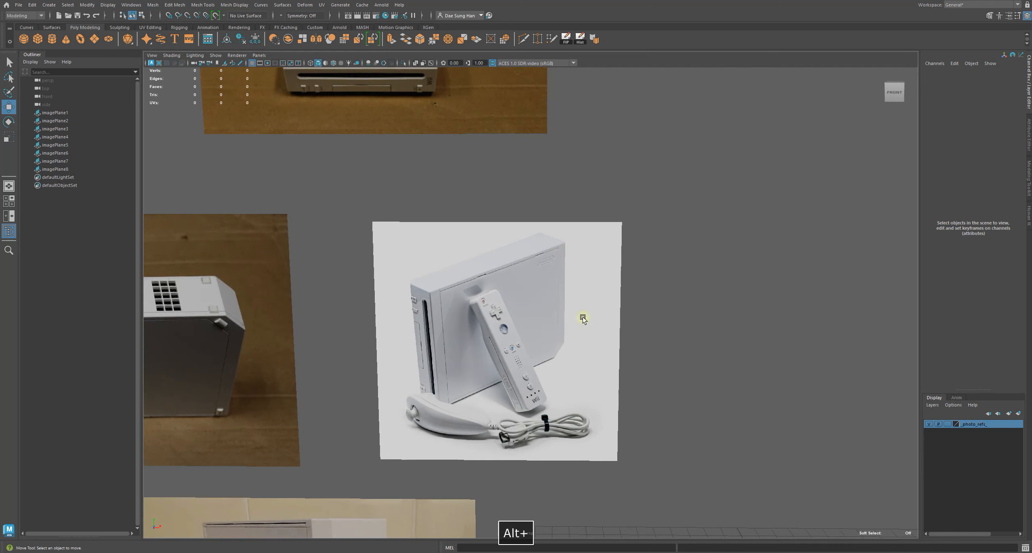
alt+right_drag(528, 297, 357, 315)
alt+middle_drag(357, 315, 571, 303)
alt+right_drag(571, 303, 645, 369)
alt+middle_drag(645, 369, 428, 223)
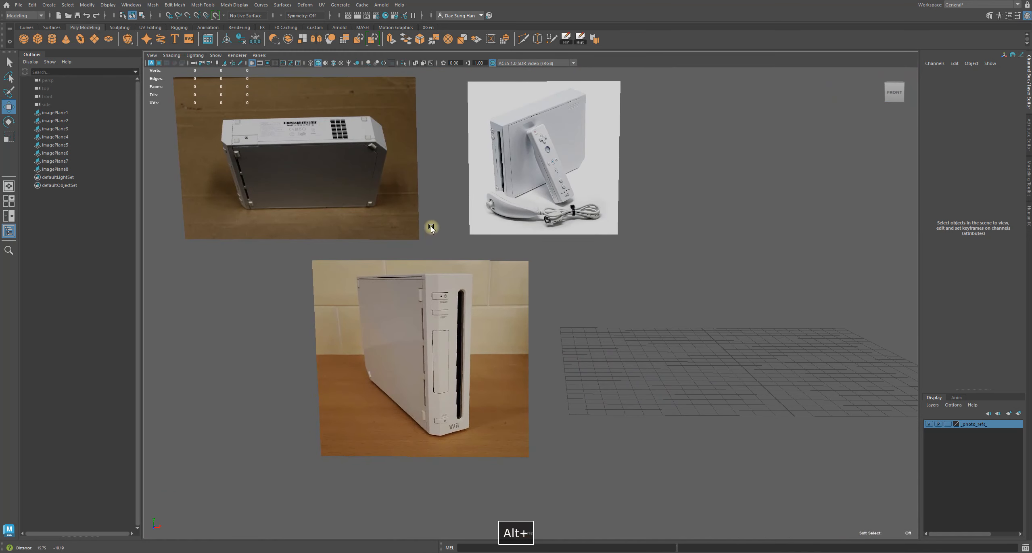
alt+right_drag(429, 224, 575, 345)
alt+middle_drag(575, 346, 422, 311)
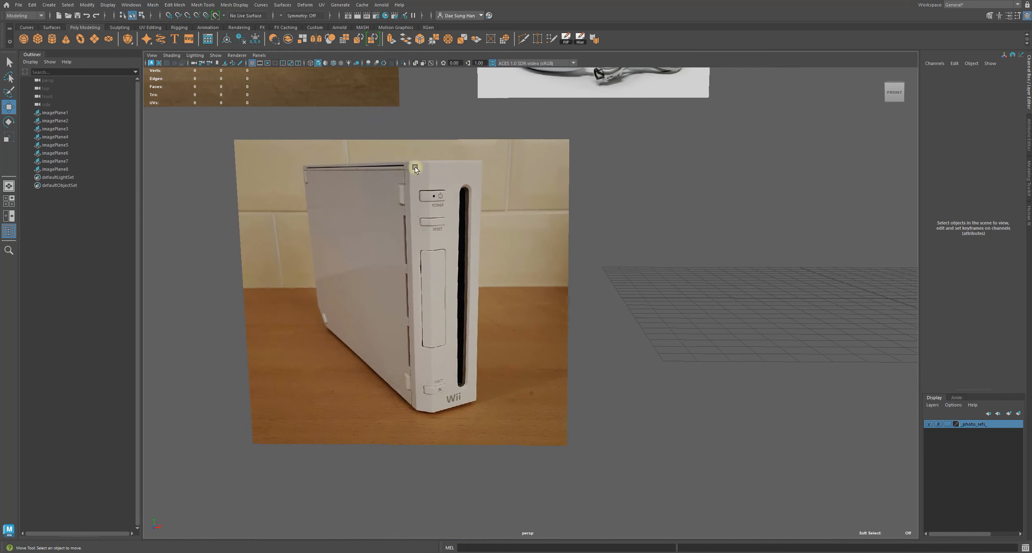
alt+right_drag(421, 391, 642, 318)
alt+middle_drag(642, 318, 342, 353)
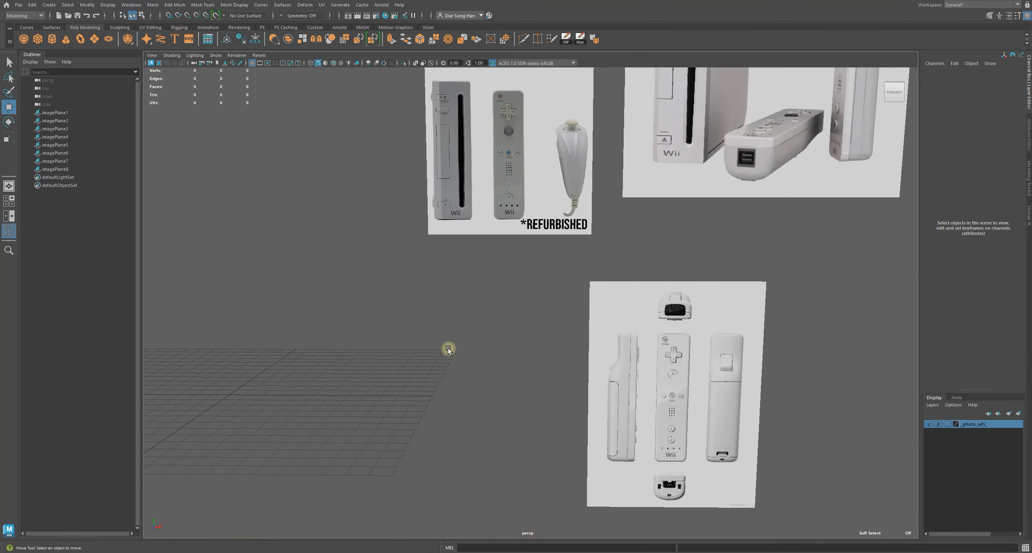
alt+middle_drag(482, 309, 497, 431)
alt+right_drag(497, 430, 414, 266)
alt+right_drag(368, 233, 363, 201)
alt+middle_drag(496, 256, 308, 361)
alt+right_drag(464, 139, 467, 307)
alt+middle_drag(416, 233, 902, 394)
alt+right_drag(663, 225, 692, 294)
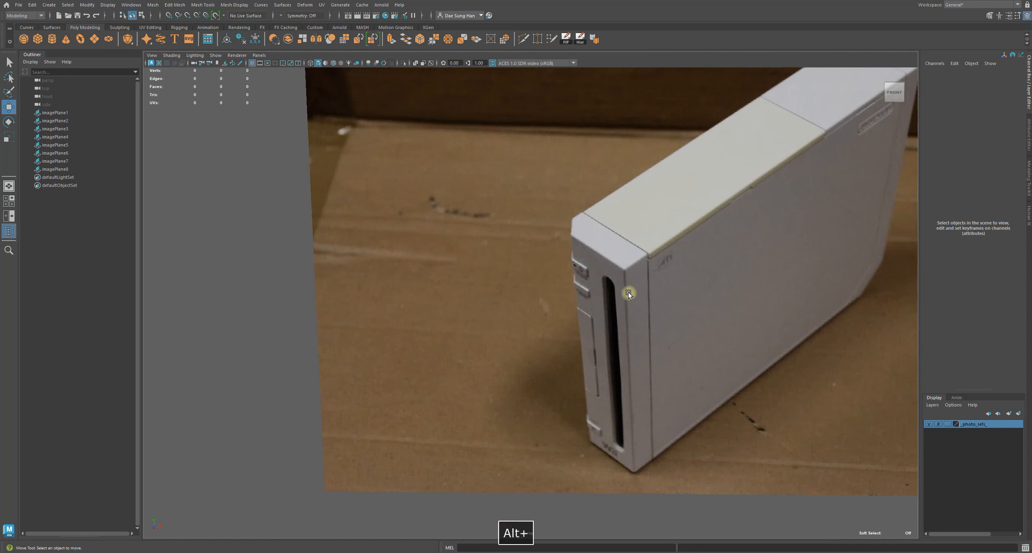
Examine the remaining reference photos and return to an overview of all image planes
alt+right_drag(628, 292, 502, 341)
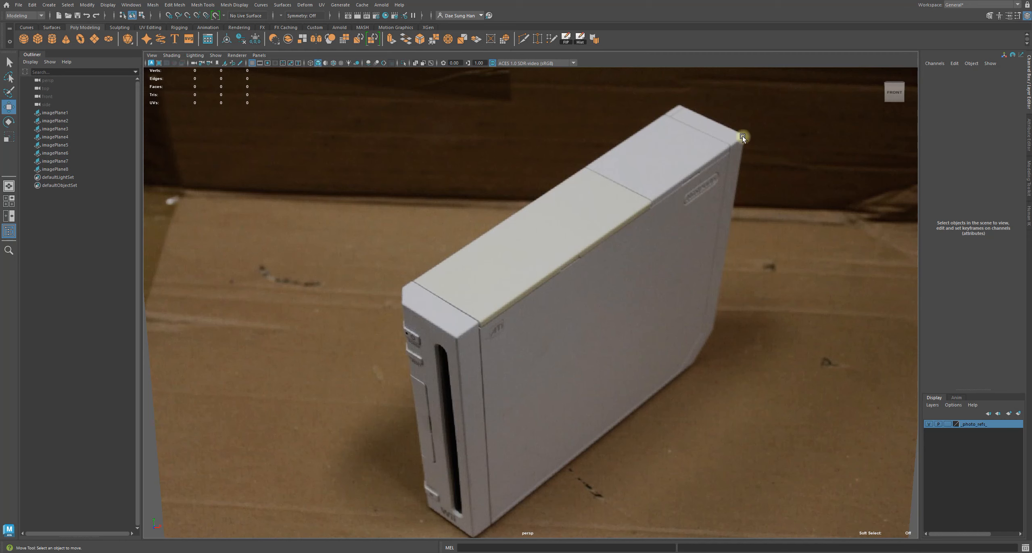
alt+right_drag(721, 318, 605, 318)
alt+middle_drag(610, 347, 598, 177)
alt+middle_drag(666, 334, 616, 206)
alt+middle_drag(677, 290, 1020, 266)
alt+right_drag(1019, 266, 728, 260)
alt+middle_drag(617, 258, 491, 232)
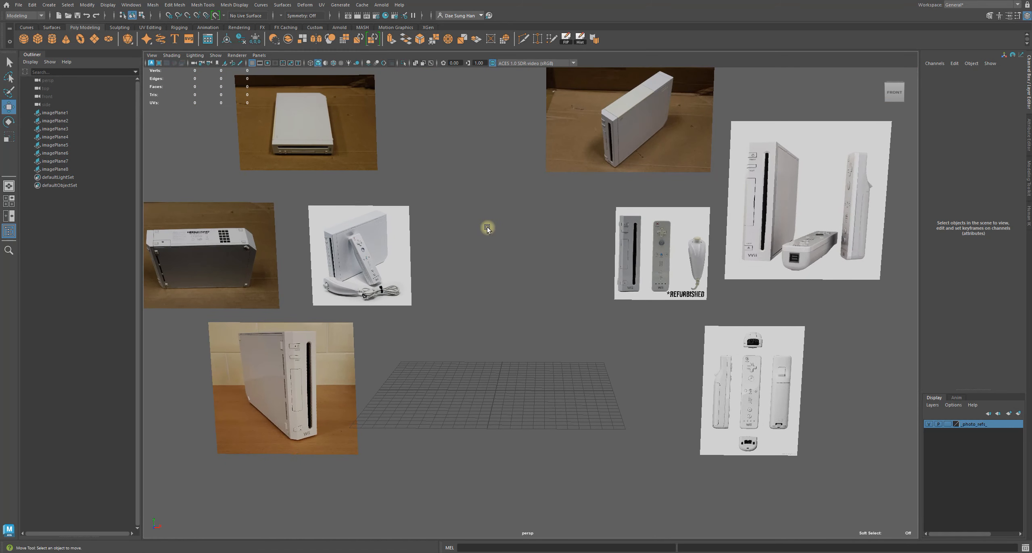
alt+right_drag(490, 244, 675, 277)
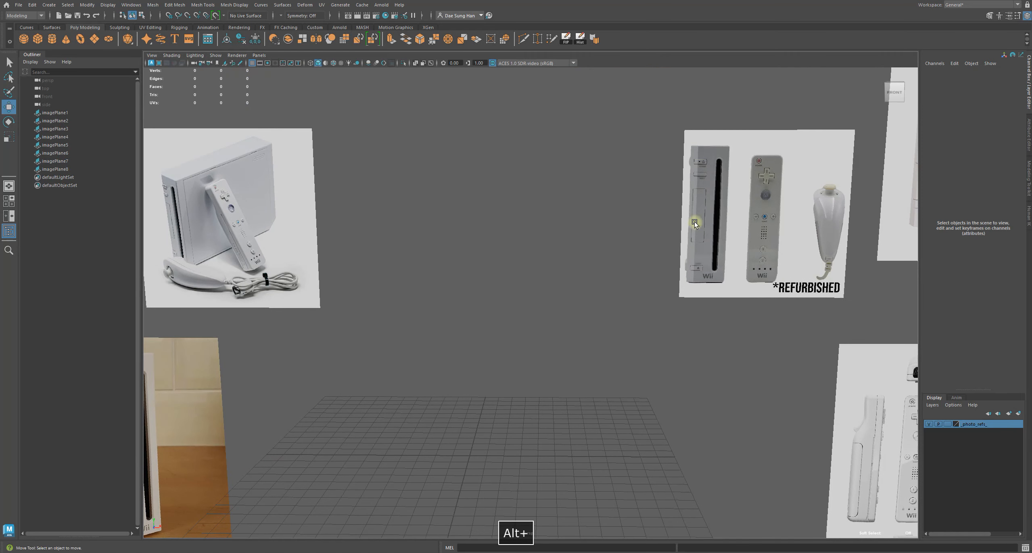
alt+middle_drag(516, 183, 665, 172)
alt+right_drag(664, 172, 516, 145)
alt+middle_drag(516, 145, 512, 202)
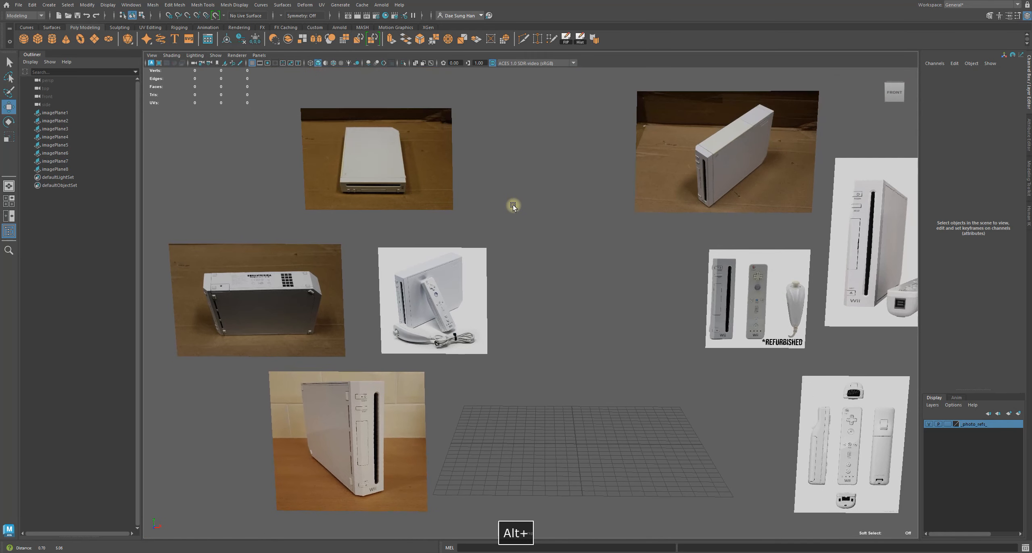
alt+drag(507, 201, 522, 190)
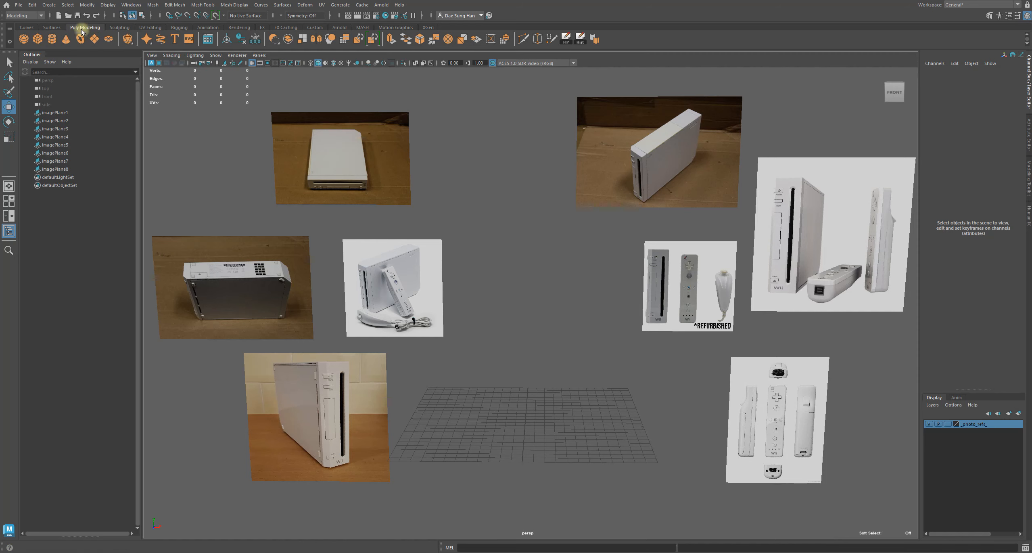
Create a polygon cube at the origin and frame it in the view
click(39, 36)
alt+drag(498, 333, 497, 202)
alt+right_drag(498, 203, 556, 303)
key(f)
alt+drag(555, 304, 597, 313)
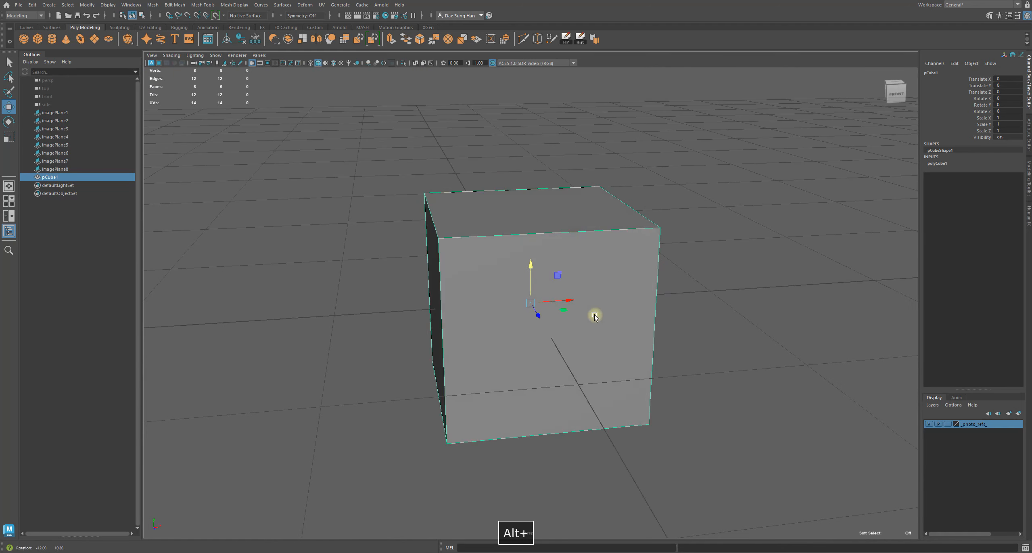
Hide the reference image plane showing the controllers from above
alt+right_drag(597, 313, 494, 286)
alt+drag(618, 314, 587, 289)
alt+right_drag(587, 289, 418, 284)
click(789, 340)
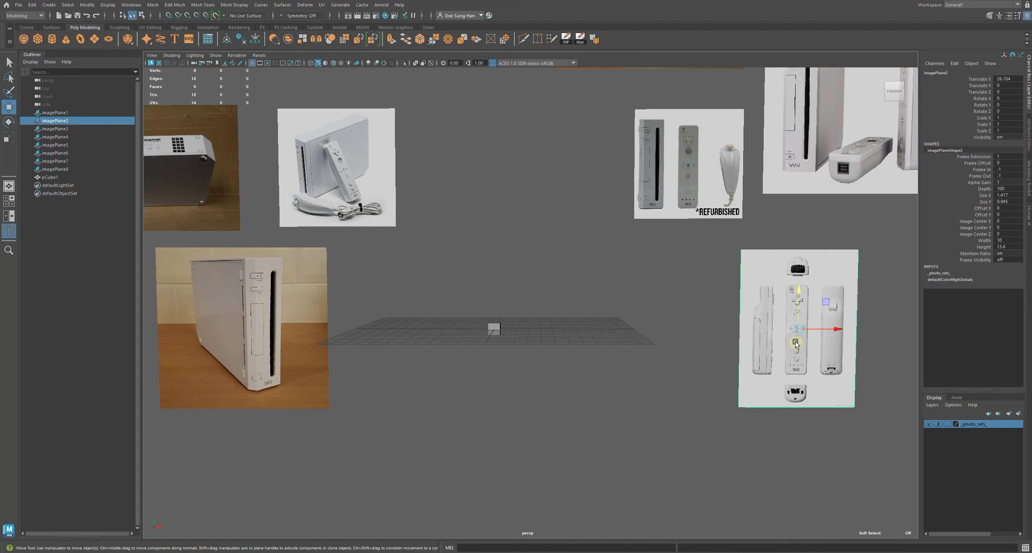
key(h)
Reposition the console photo planes, nudging the front view and the console-with-remote photo slightly left
click(484, 301)
alt+right_drag(484, 302, 533, 311)
alt+middle_drag(433, 303, 629, 314)
click(327, 341)
alt+right_drag(577, 303, 507, 277)
alt+middle_drag(507, 277, 494, 337)
alt+right_drag(495, 337, 446, 343)
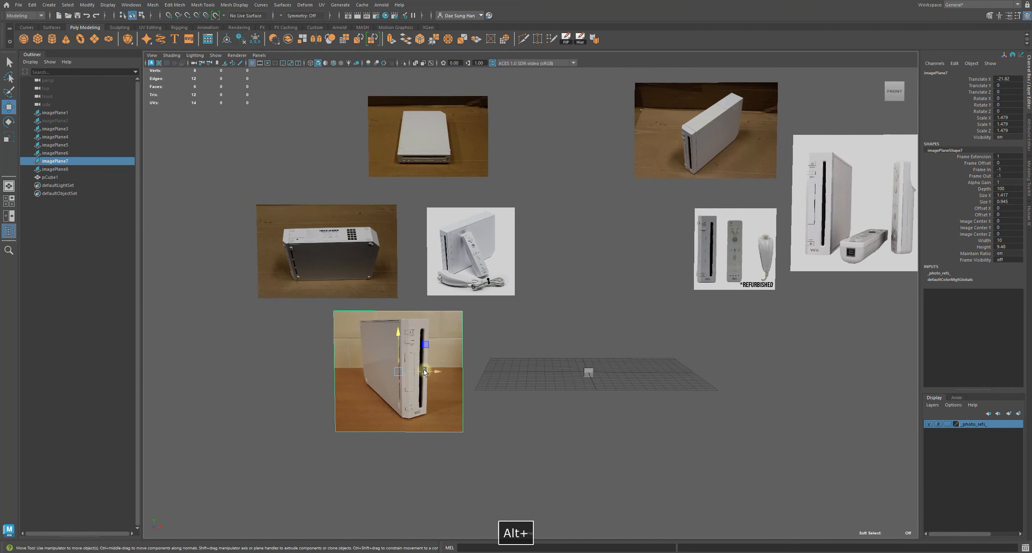
drag(430, 370, 420, 370)
click(526, 349)
click(500, 267)
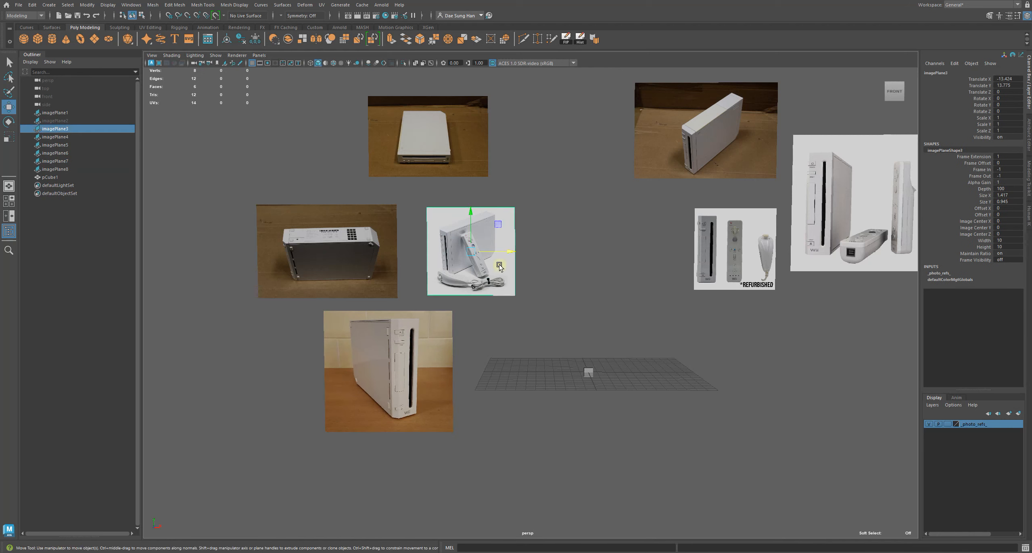
drag(493, 251, 475, 251)
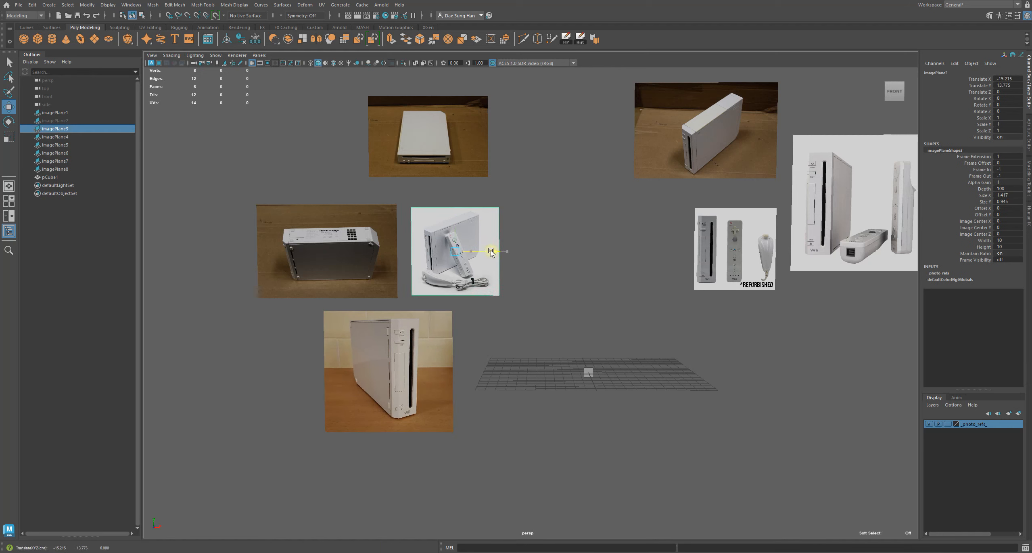
Move the photo of the console lying on its side to the left and hide that image plane
click(284, 247)
drag(396, 248, 338, 248)
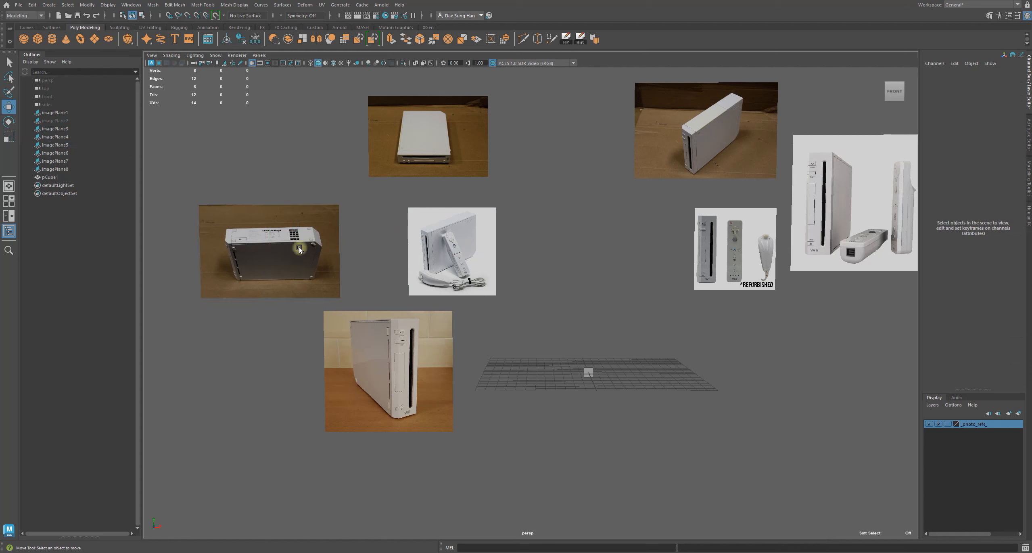
key(ctrl+h)
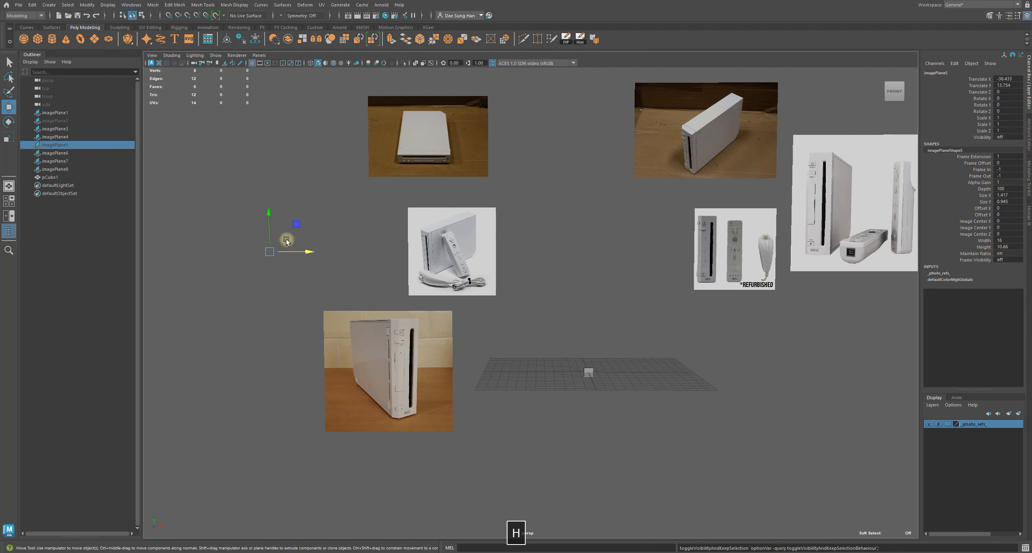
Select the cube and rename it wii_console_body
click(549, 263)
alt+middle_drag(549, 263, 445, 272)
alt+right_drag(445, 273, 643, 313)
alt+middle_drag(644, 314, 687, 281)
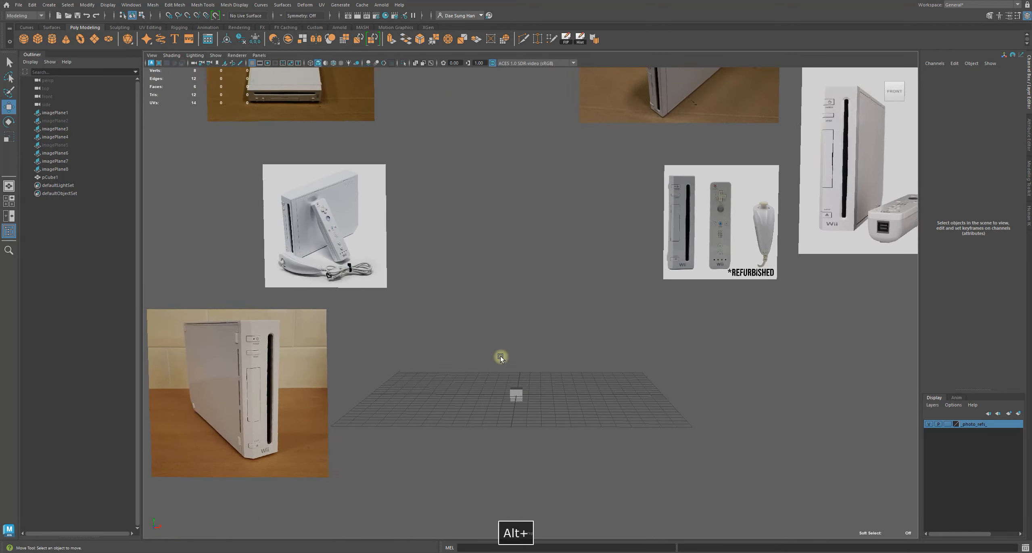
alt+right_drag(483, 343, 515, 359)
click(515, 414)
alt+middle_drag(500, 375, 548, 308)
alt+right_drag(548, 307, 747, 319)
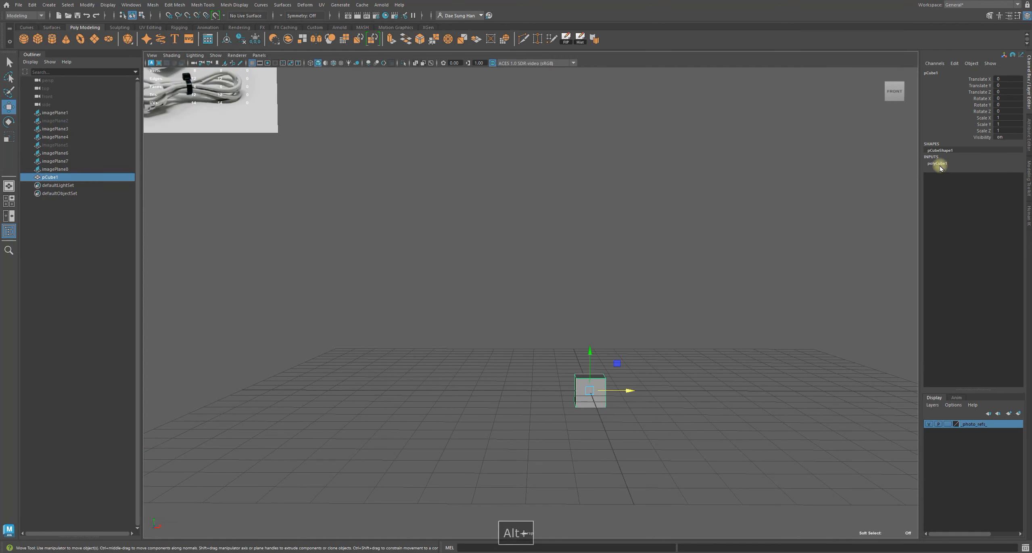
double_click(933, 74)
text(wii_console_body)
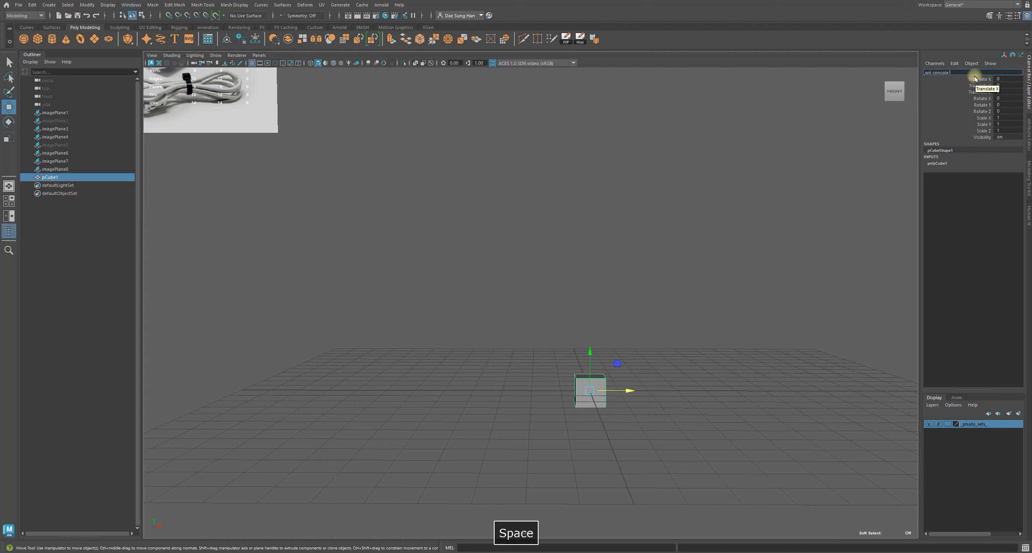
key(Return)
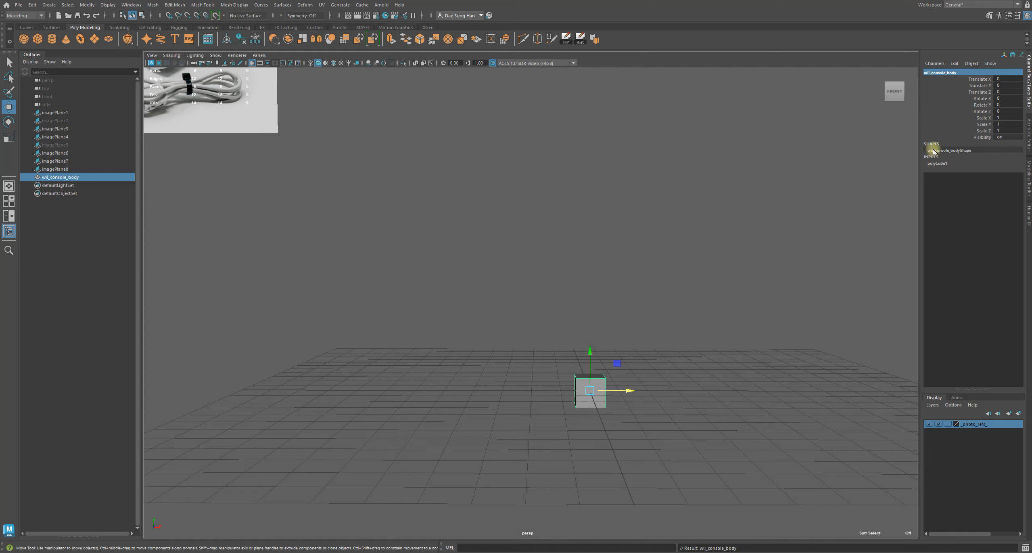
Set the cube's subdivisions width, height and depth to 2
click(937, 163)
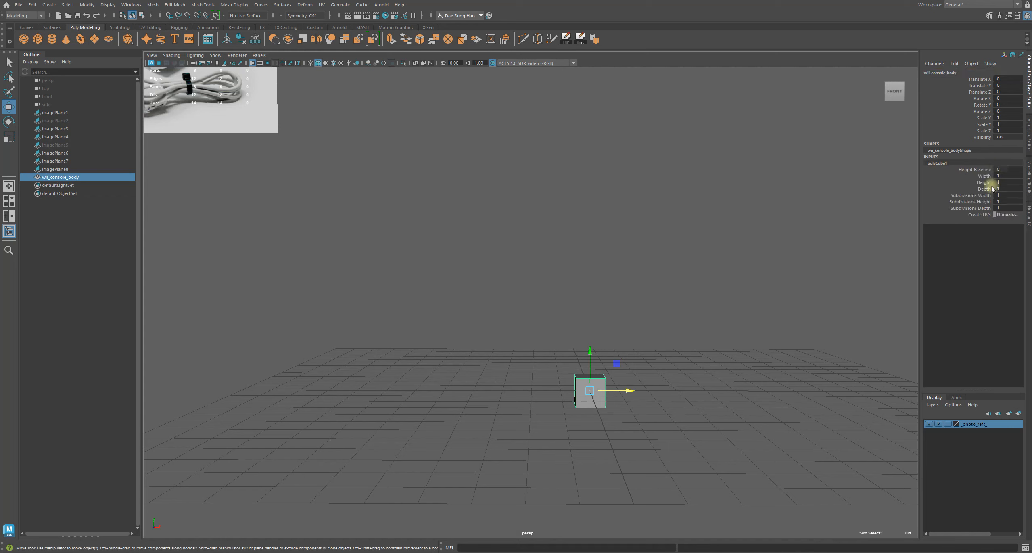
drag(1002, 195, 1007, 207)
click(1011, 207)
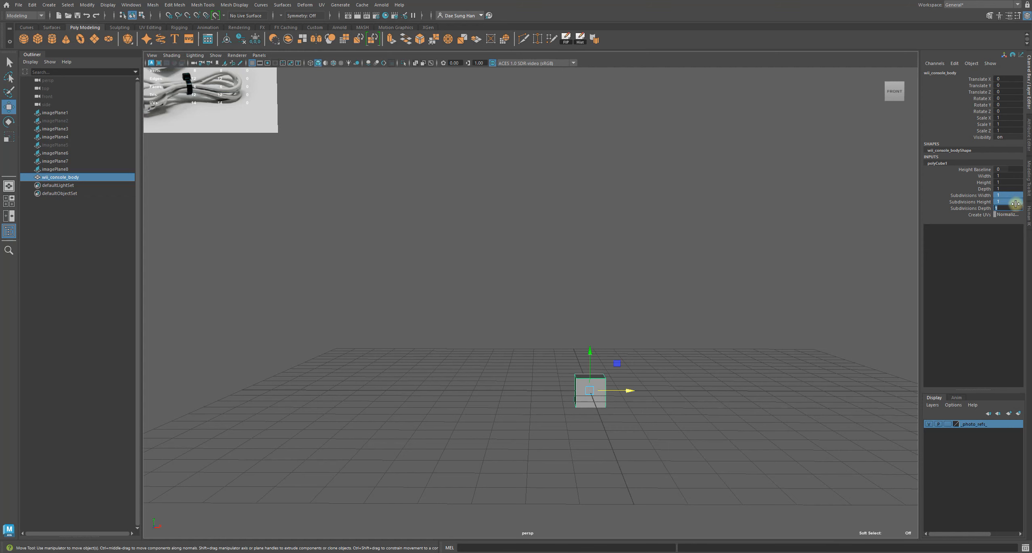
text(2)
key(Return)
Move the cube's pivot down to its bottom edge in the side view, snapping to the vertex
alt+drag(686, 352, 584, 373)
key(f)
key(space)
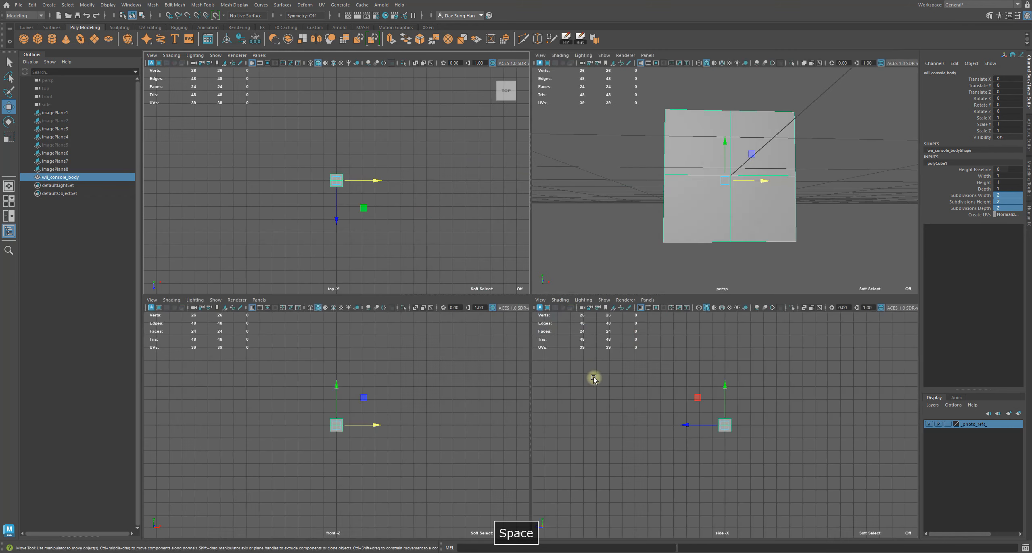
key(space)
alt+right_drag(425, 334, 700, 421)
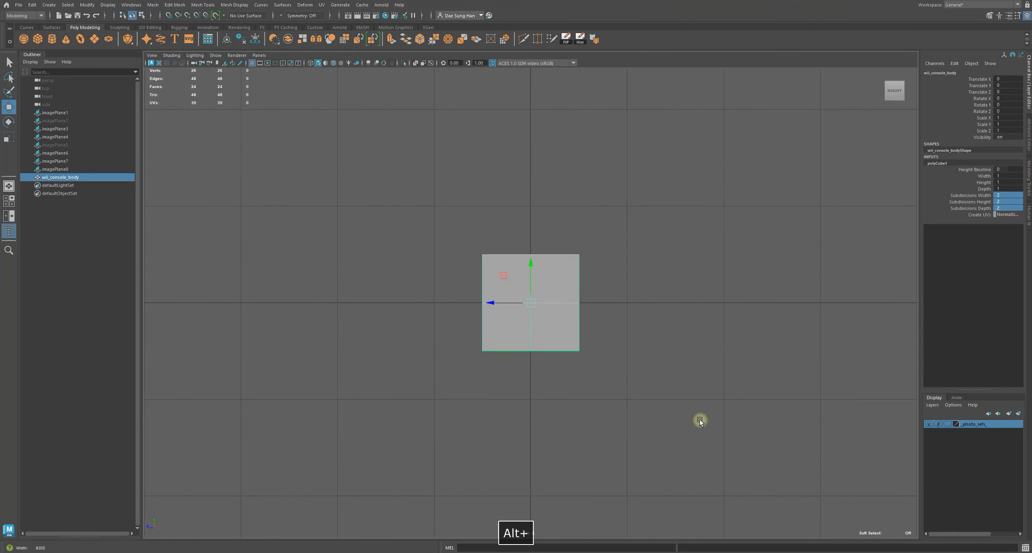
key(d)
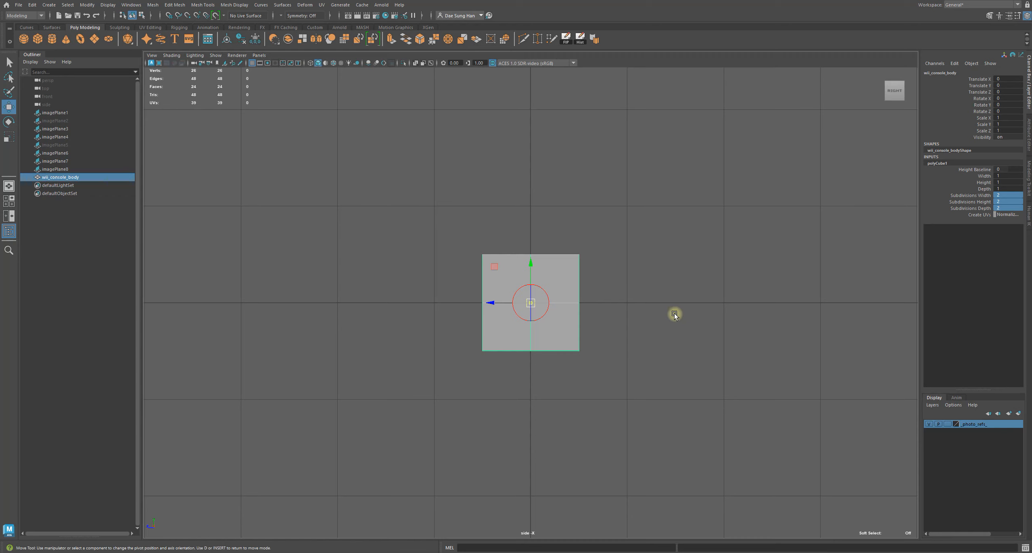
key(v)
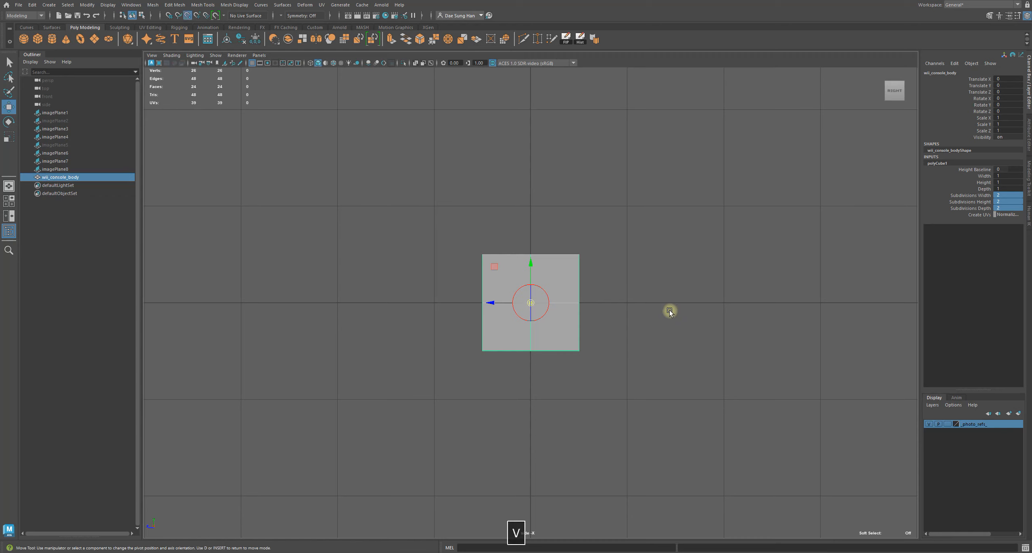
click(531, 260)
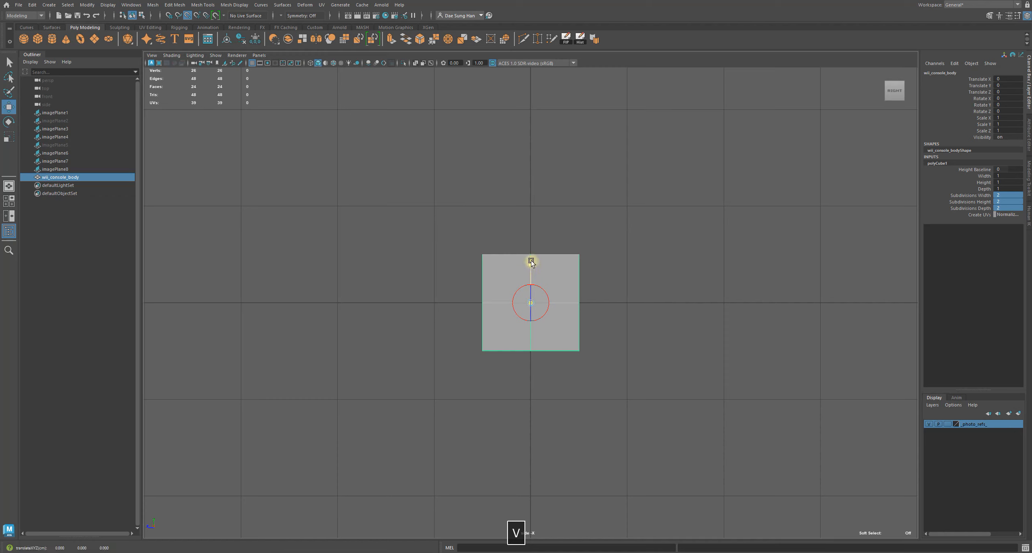
drag(531, 260, 534, 355)
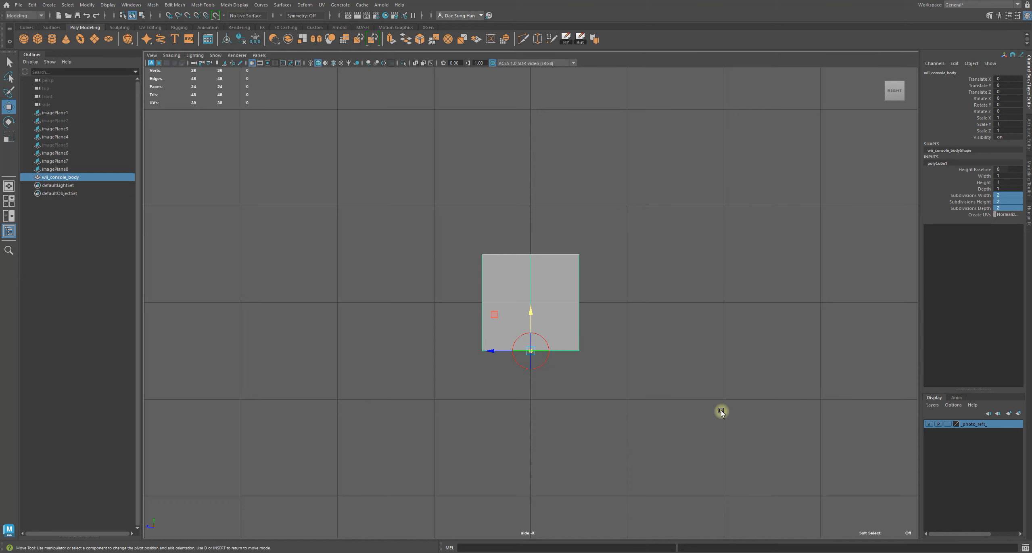
key(w)
Lift the cube onto the grid by setting its Translate Y to 0.5
key(space)
alt+drag(804, 439, 547, 303)
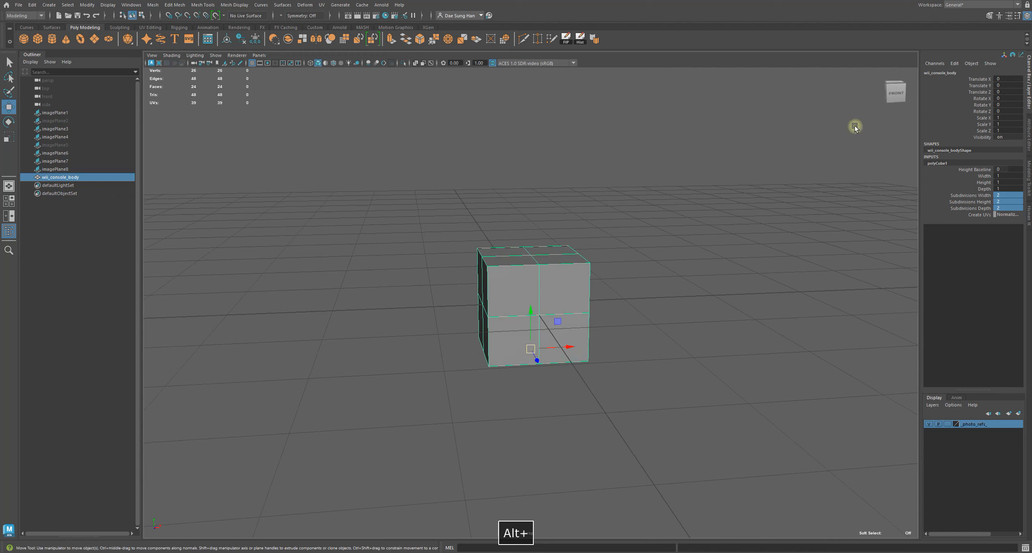
drag(896, 91, 878, 92)
alt+right_drag(710, 242, 604, 228)
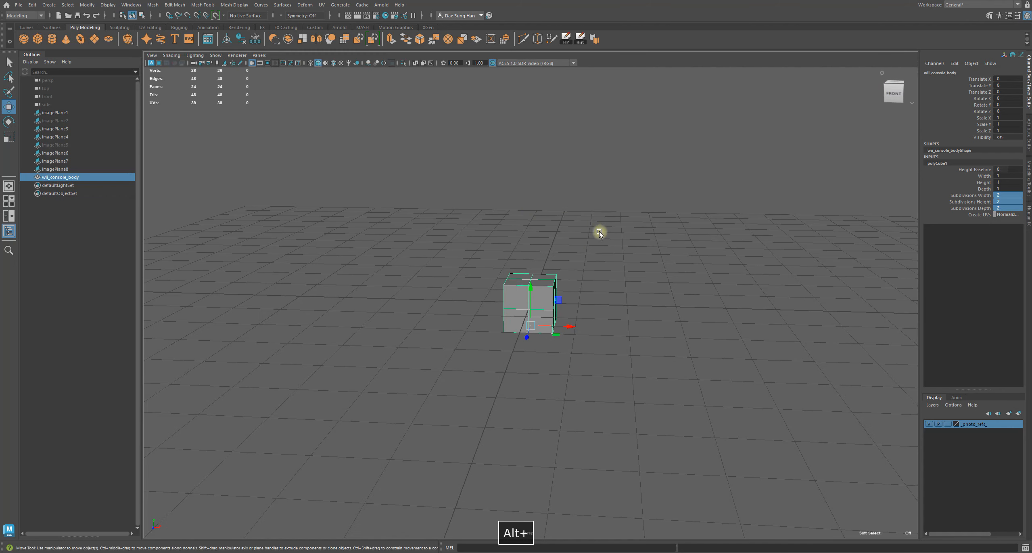
alt+middle_drag(604, 229, 605, 277)
alt+drag(540, 339, 540, 314)
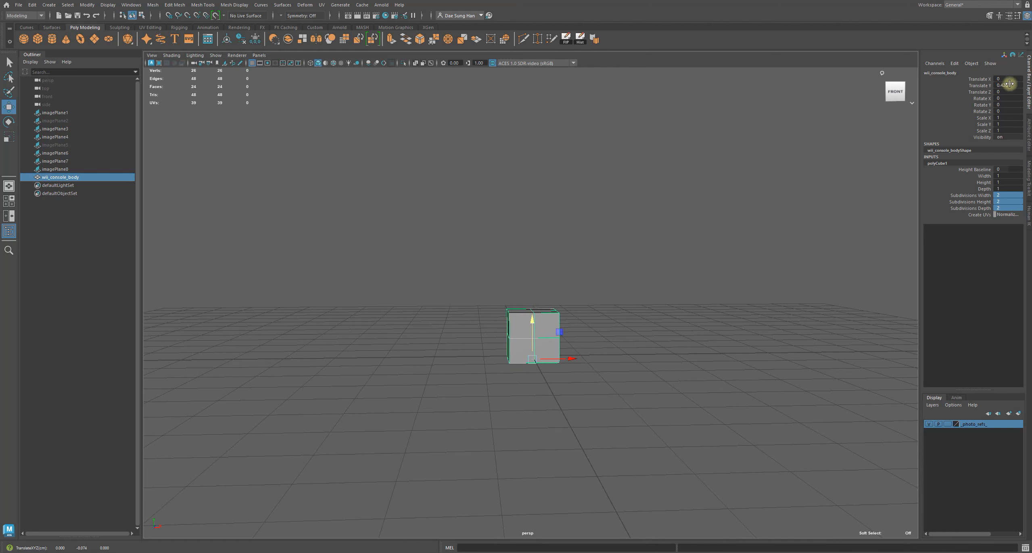
click(1003, 85)
text(.5)
key(Return)
Scale the cube uniformly to about 5.2 with the Scale tool
alt+drag(620, 240, 474, 310)
key(r)
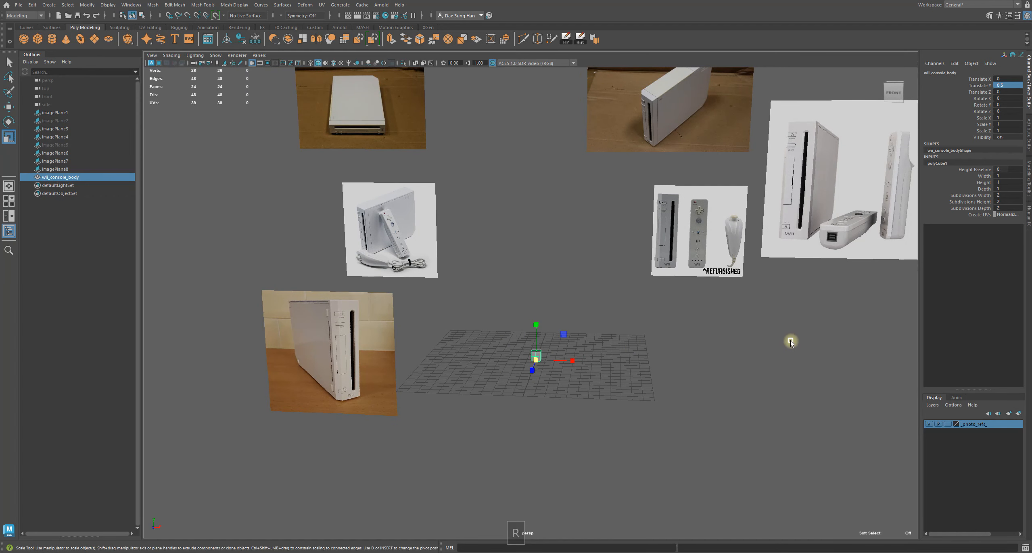
alt+drag(506, 350, 567, 350)
alt+drag(566, 351, 522, 346)
alt+drag(522, 346, 551, 321)
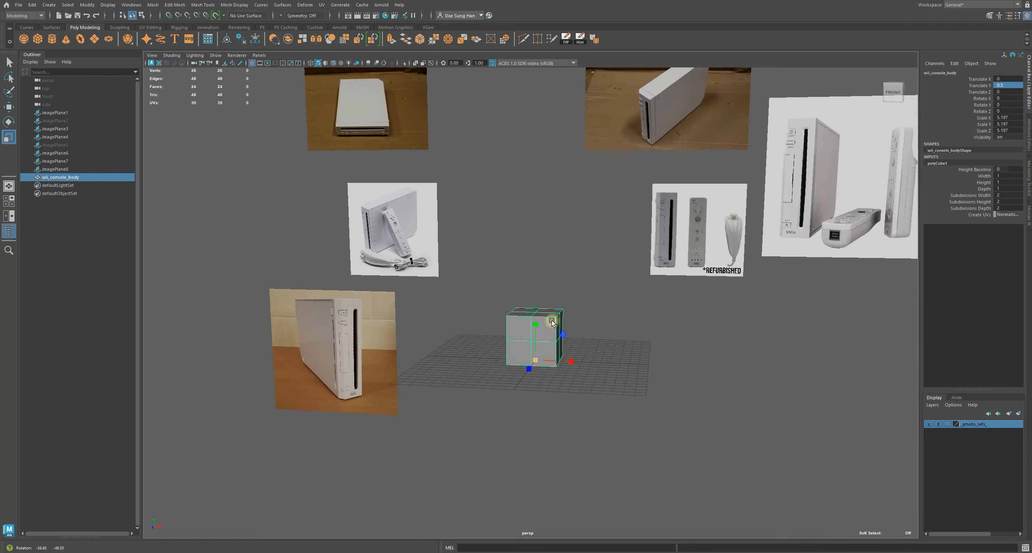
Save the scene as Nintendo_Wii_Console_1
alt+right_drag(551, 321, 472, 328)
alt+middle_drag(579, 316, 573, 330)
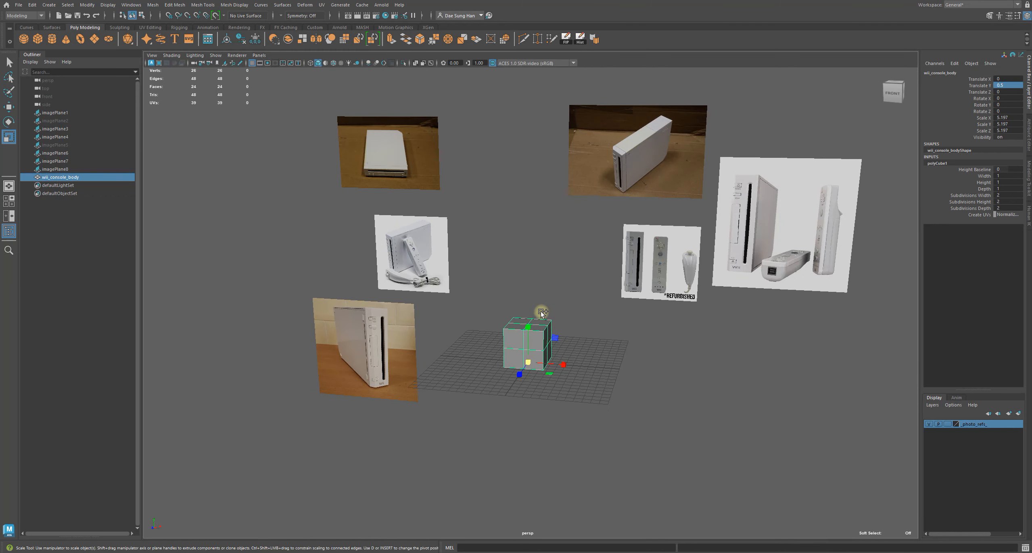
key(ctrl+shift+q)
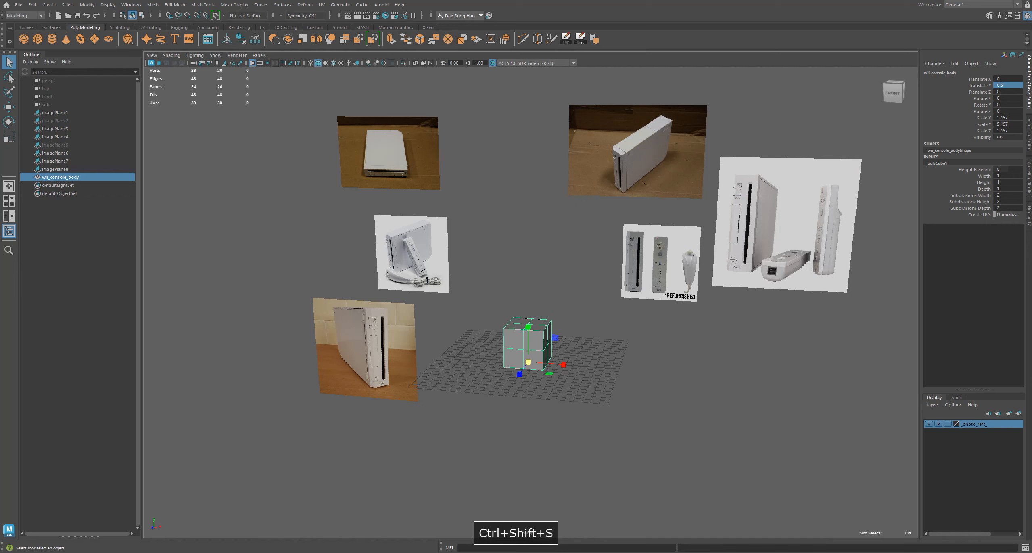
key(ctrl+shift+s)
drag(1008, 150, 399, 159)
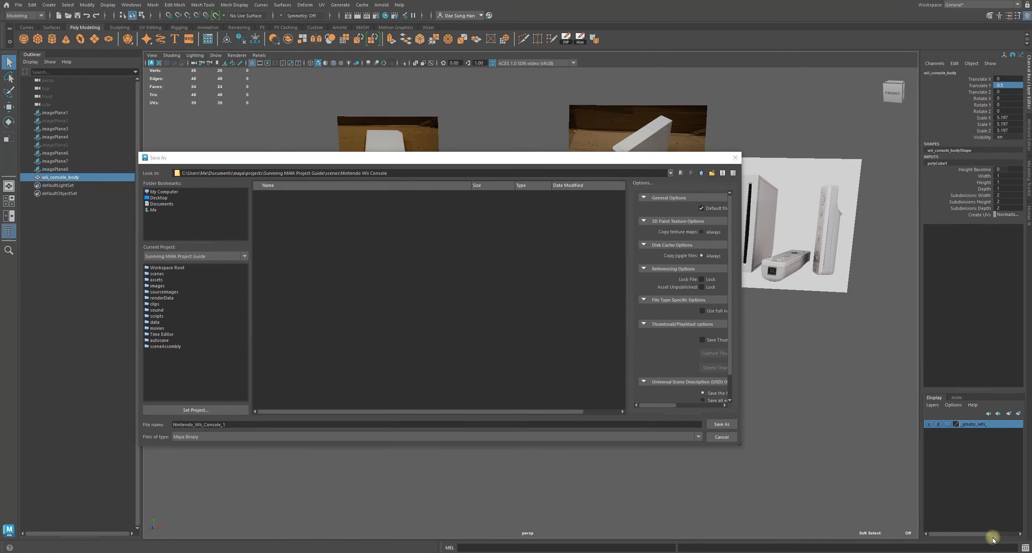
drag(354, 160, 377, 146)
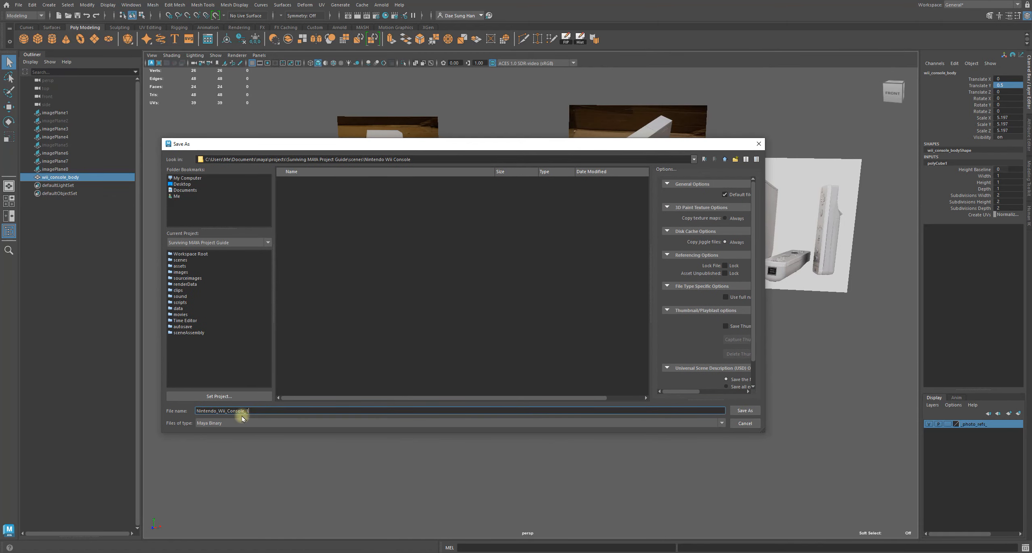
text(1)
click(746, 410)
Stretch the cube to about 23.3 in depth (Z scale) and about 21.7 in height (Y scale)
alt+drag(497, 348, 617, 402)
alt+drag(514, 310, 457, 206)
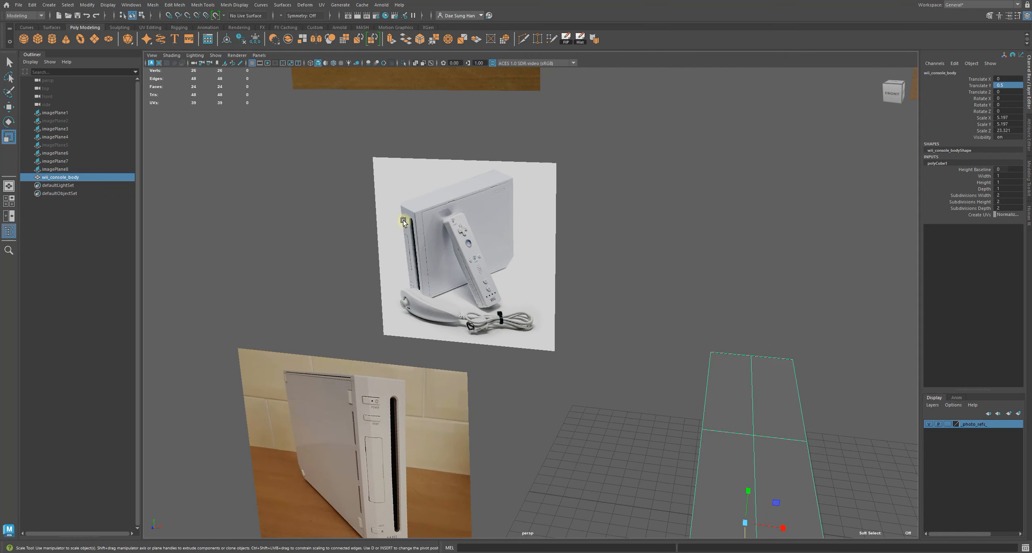
alt+drag(705, 316, 746, 313)
alt+drag(413, 376, 720, 329)
alt+drag(671, 196, 695, 232)
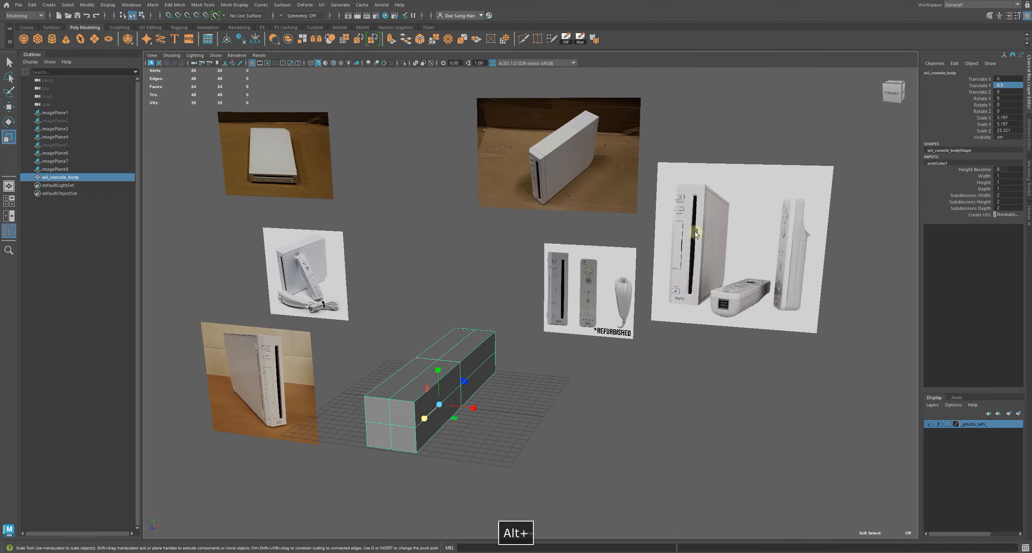
alt+drag(441, 393, 484, 274)
alt+right_drag(536, 308, 608, 329)
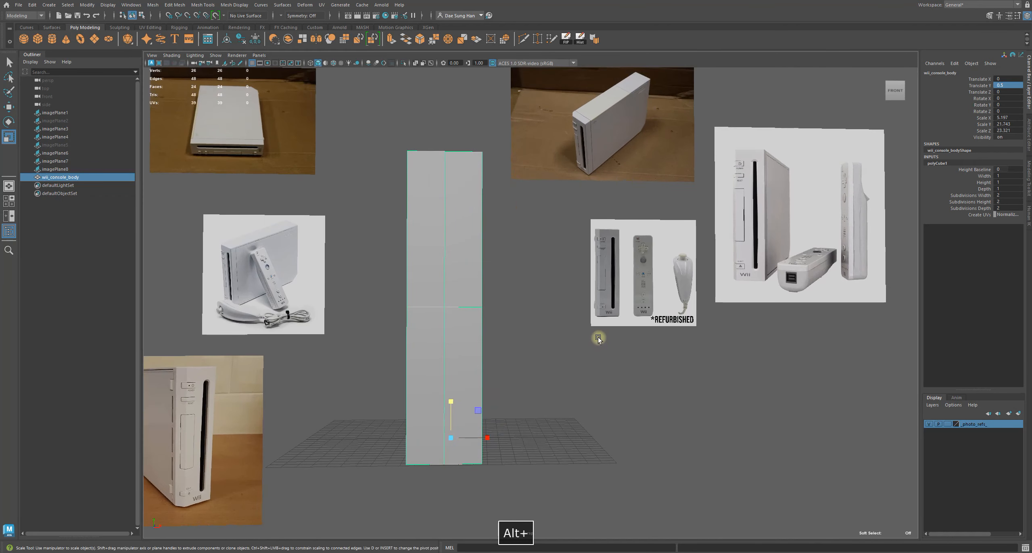
Orbit and zoom around the reference photos to study the console's proportions
alt+drag(580, 341, 518, 330)
alt+drag(536, 162, 644, 305)
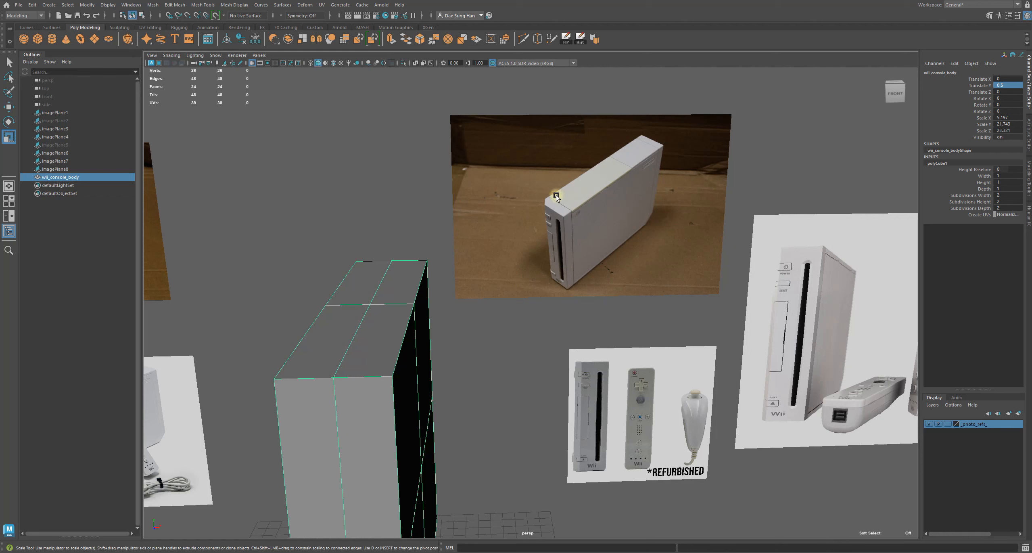
alt+right_drag(567, 361, 363, 328)
alt+middle_drag(452, 211, 495, 165)
alt+right_drag(252, 201, 310, 216)
alt+drag(310, 216, 571, 315)
alt+middle_drag(572, 315, 362, 339)
alt+right_drag(361, 339, 622, 410)
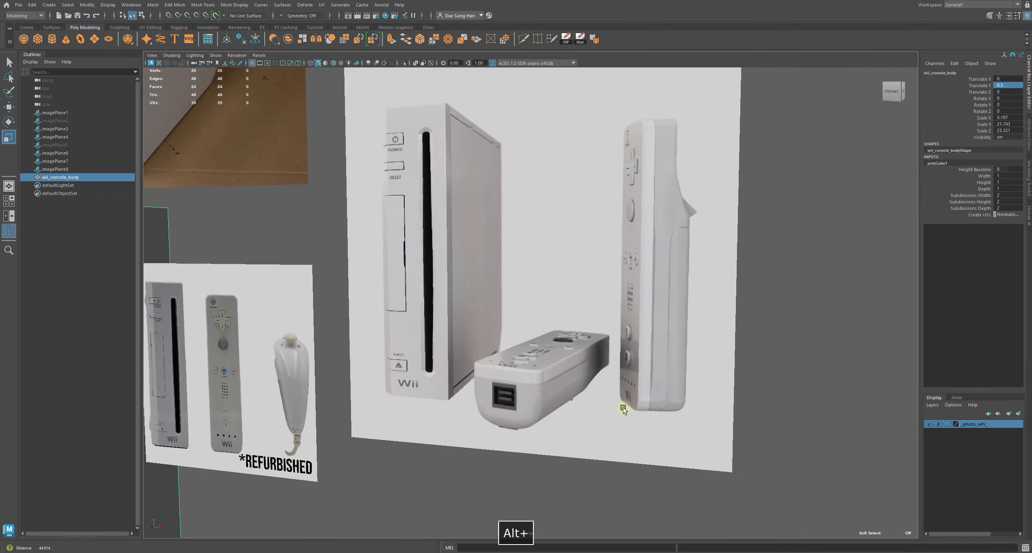
alt+drag(336, 267, 614, 402)
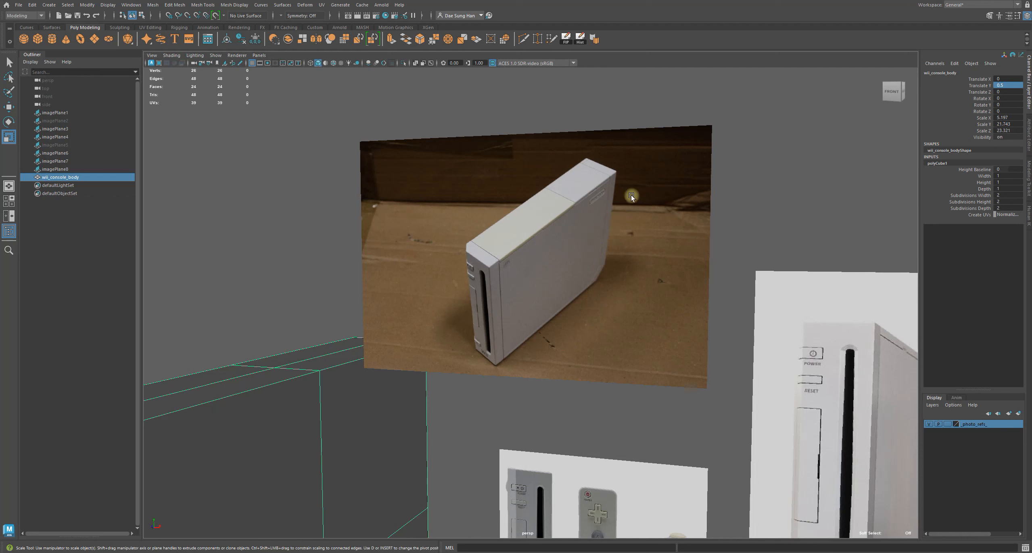
alt+right_drag(631, 197, 418, 292)
alt+drag(419, 291, 622, 367)
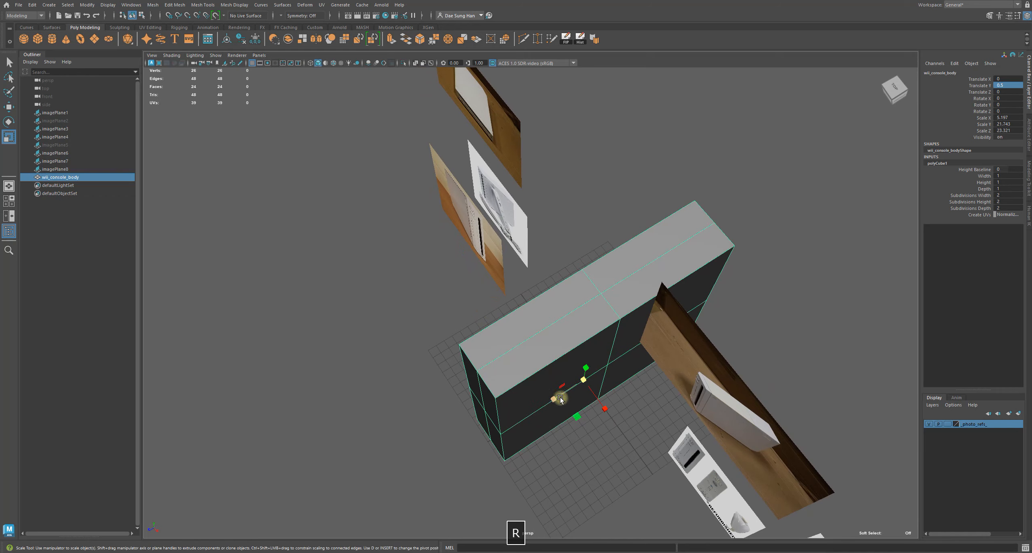
Deselect the cube and save an incremental version of the scene
drag(560, 398, 491, 366)
click(490, 366)
alt+drag(461, 253, 604, 209)
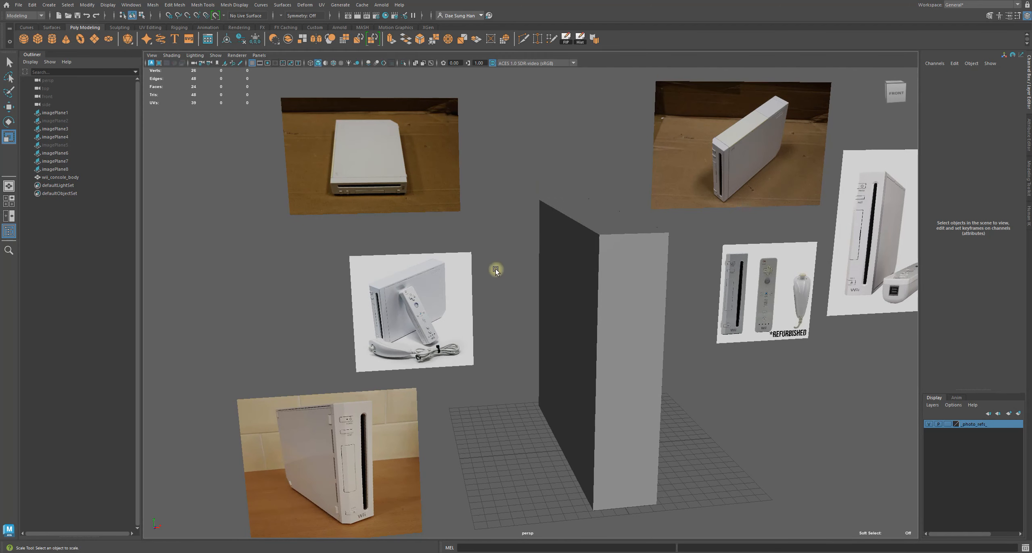
scroll(405, 273, up, 4)
alt+middle_drag(284, 247, 343, 235)
alt+right_drag(343, 234, 455, 257)
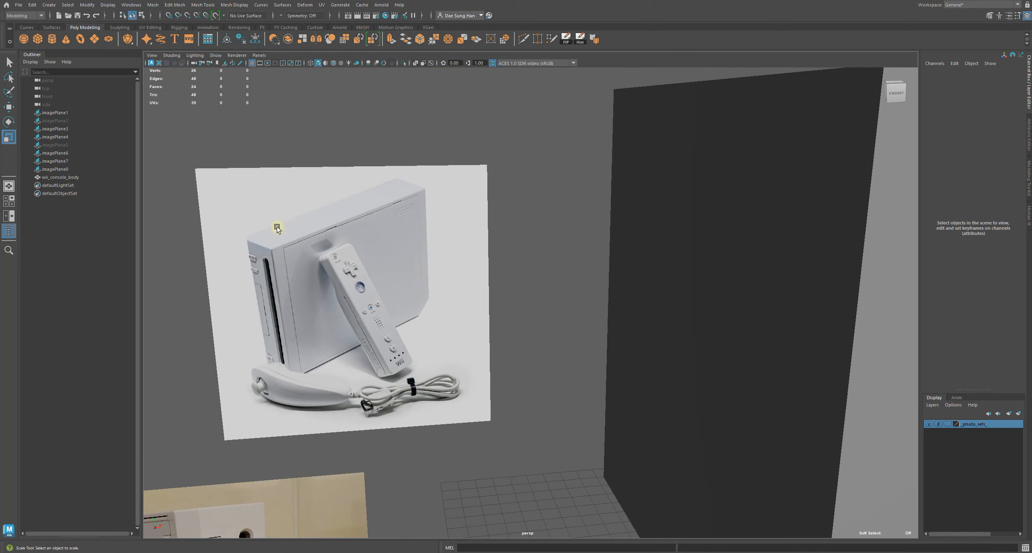
alt+right_drag(521, 322, 514, 307)
mouse_move(496, 298)
alt+mouse_down()
mouse_move(617, 300)
mouse_move(484, 288)
alt+mouse_up()
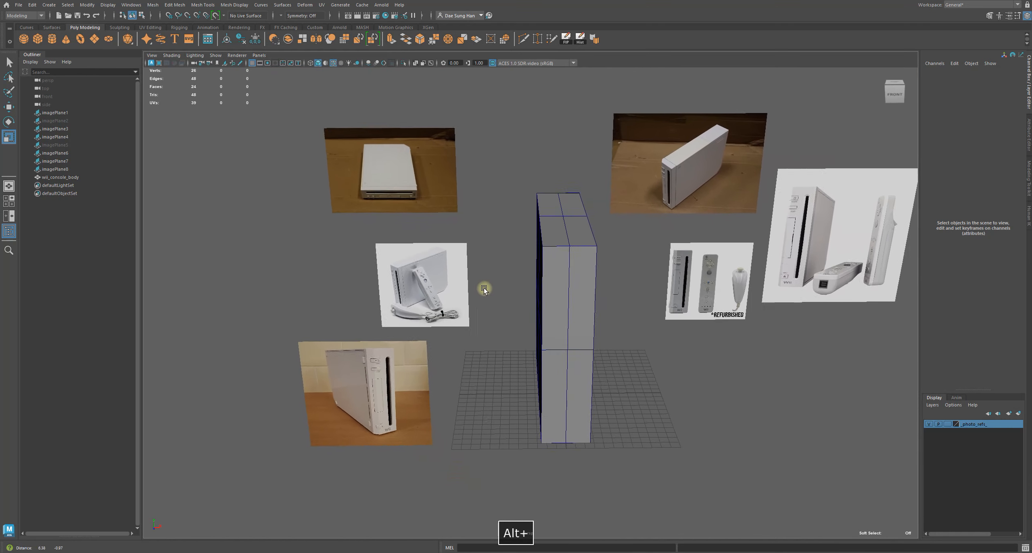
alt+right_drag(484, 289, 511, 300)
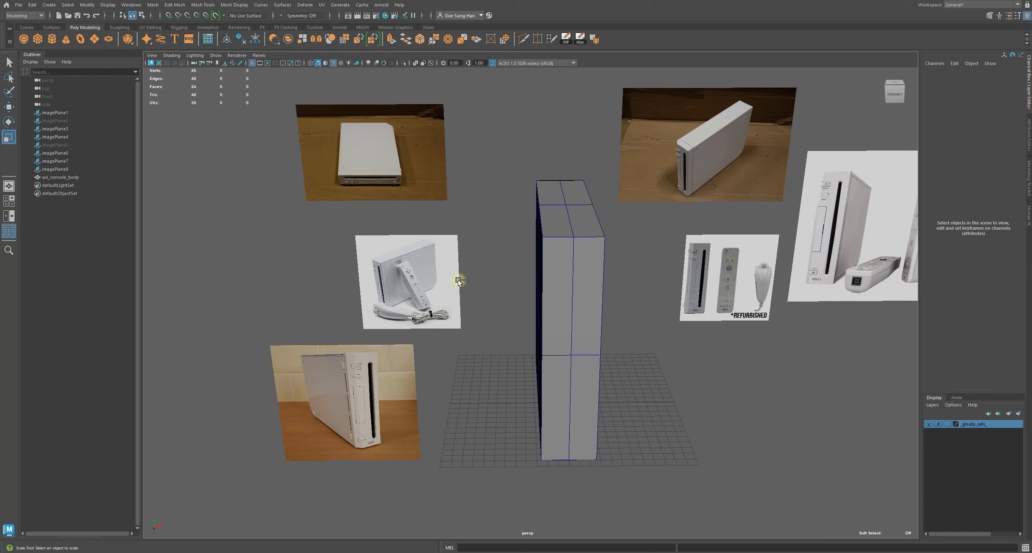
key(ctrl+alt+s)
Examine the stretched cube against the reference photos from several angles
key(w)
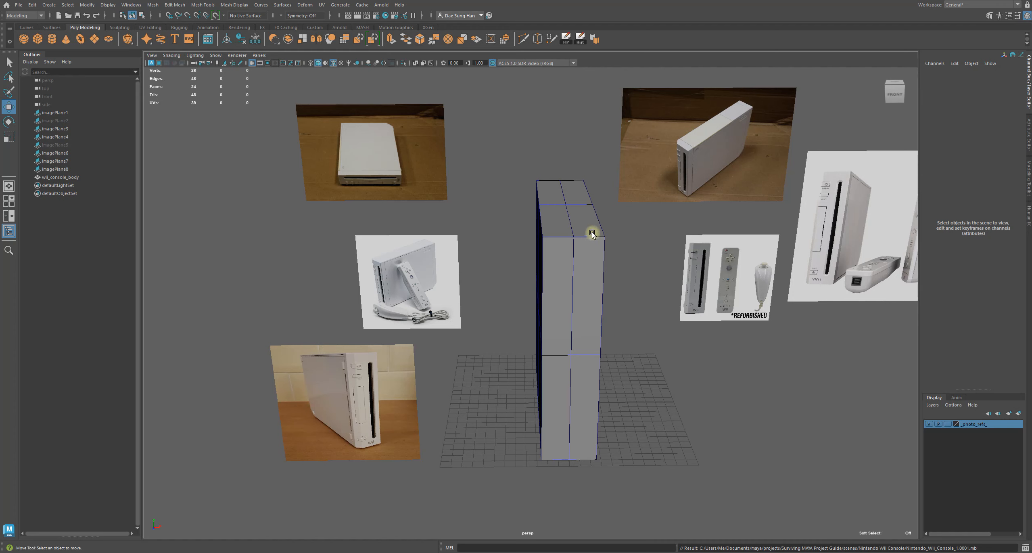
alt+drag(592, 232, 494, 295)
alt+right_drag(495, 296, 689, 351)
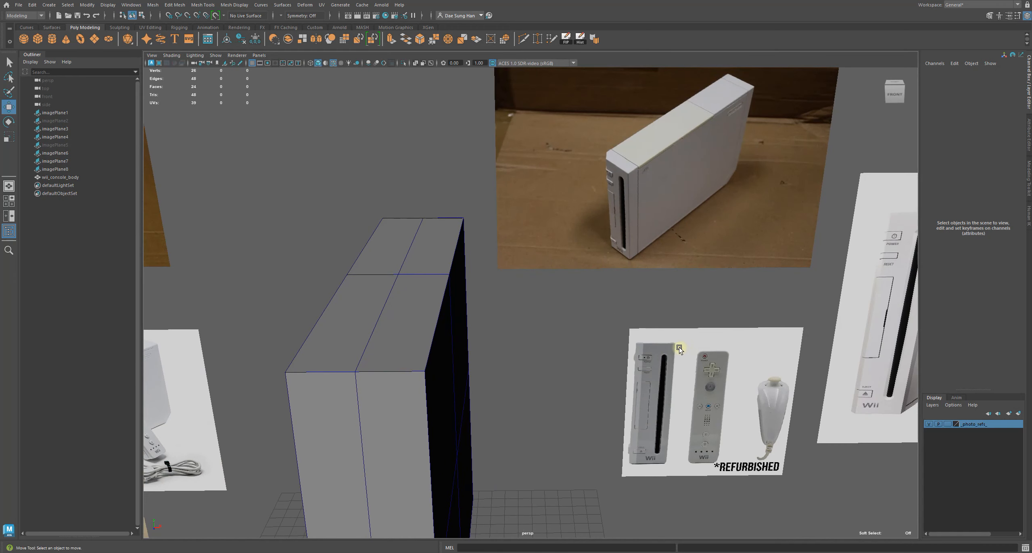
alt+drag(690, 341, 714, 307)
alt+middle_drag(581, 292, 343, 287)
alt+right_drag(343, 286, 546, 288)
alt+right_drag(497, 124, 550, 221)
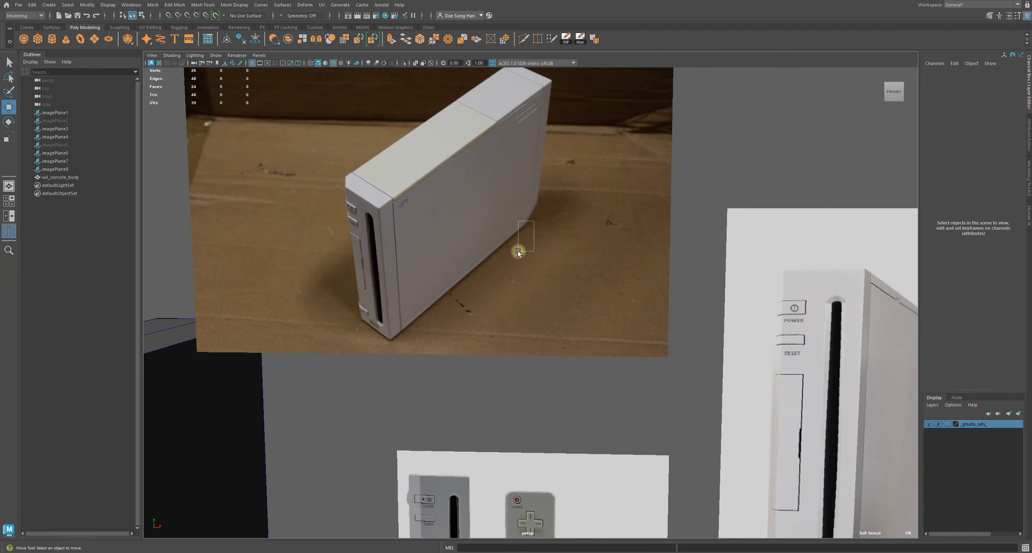
drag(519, 250, 517, 242)
alt+right_drag(661, 263, 524, 306)
alt+middle_drag(524, 306, 455, 186)
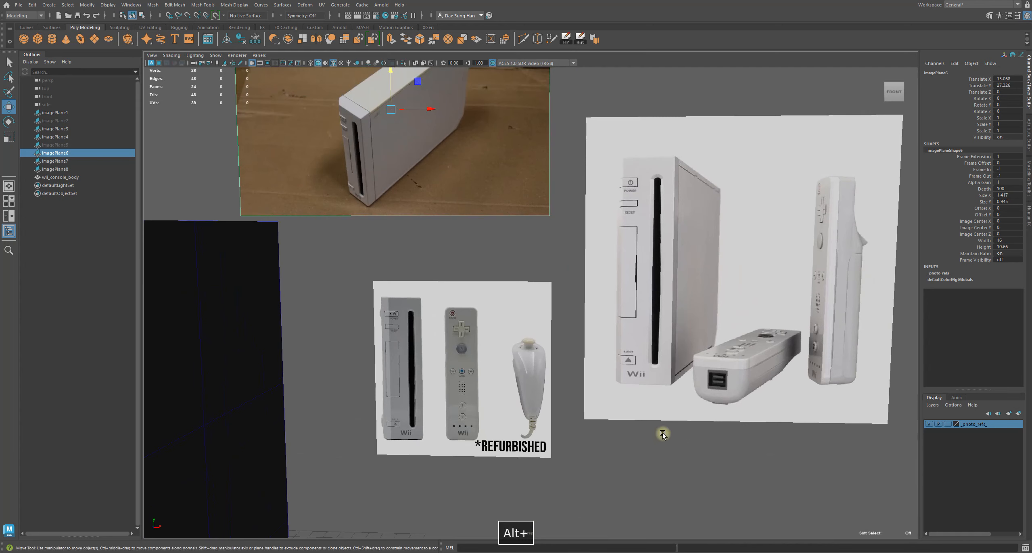
click(662, 430)
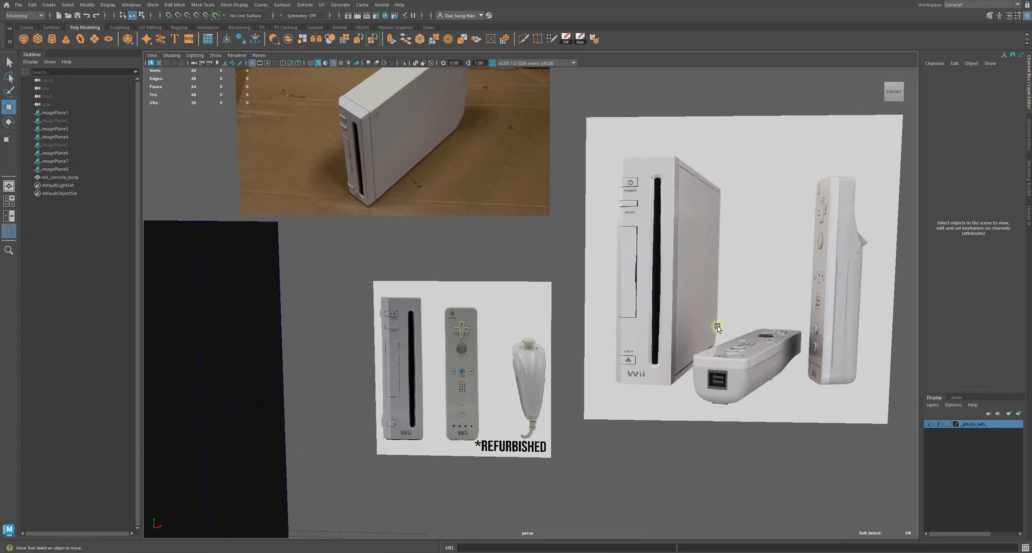
alt+drag(719, 329, 438, 306)
mouse_move(399, 306)
alt+middle_down()
mouse_move(560, 204)
mouse_move(572, 184)
alt+middle_up()
alt+middle_drag(431, 383, 522, 314)
alt+drag(521, 269, 516, 357)
alt+middle_drag(516, 357, 320, 264)
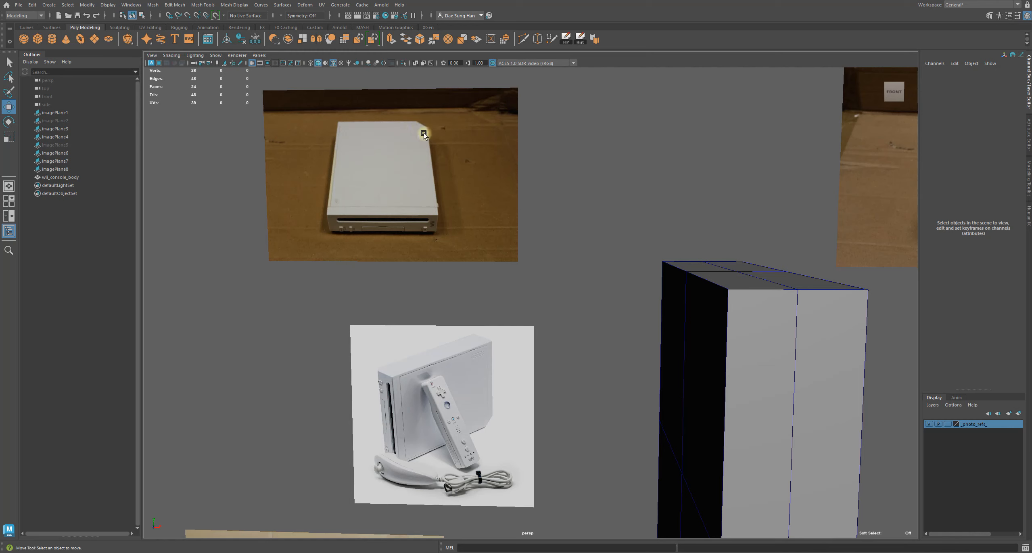
scroll(703, 275, down, 5)
mouse_move(650, 330)
alt+mouse_down()
mouse_move(626, 344)
mouse_move(629, 328)
alt+mouse_up()
alt+middle_drag(630, 328, 544, 271)
alt+right_drag(545, 271, 721, 334)
drag(889, 102, 808, 96)
scroll(803, 98, down, 4)
alt+right_drag(797, 99, 641, 316)
alt+drag(626, 407, 612, 369)
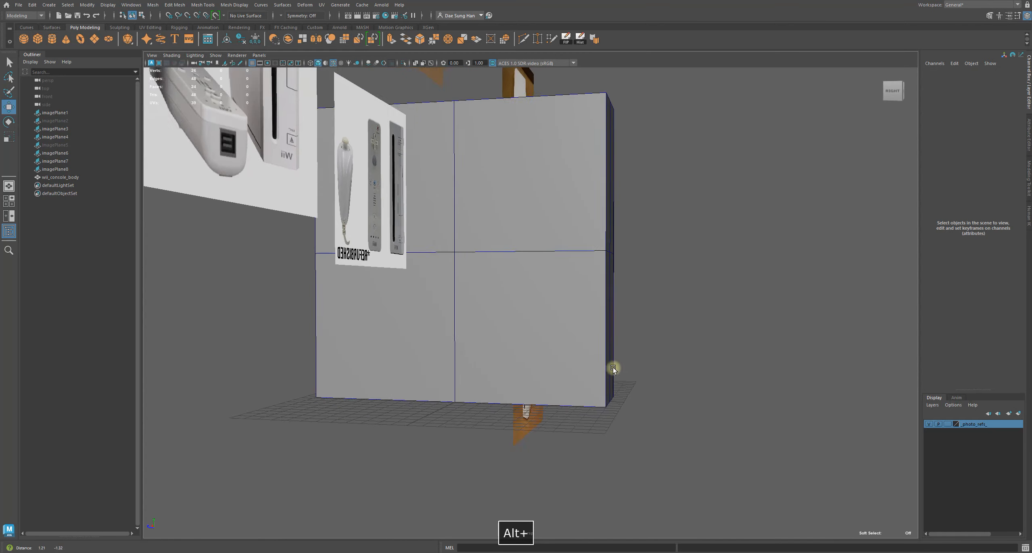
alt+right_drag(612, 369, 701, 406)
alt+drag(700, 405, 567, 341)
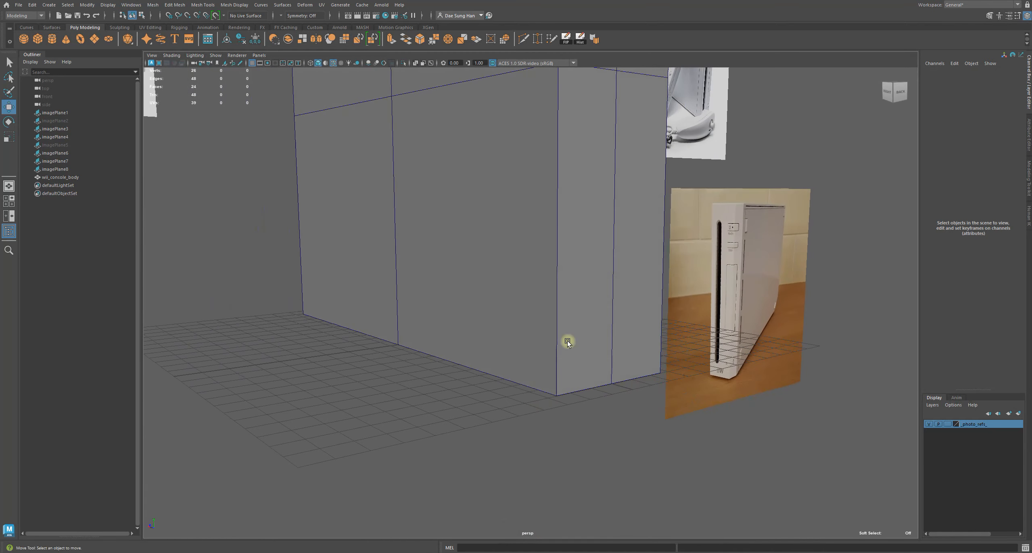
Select one bottom edge of the cube in edge mode and apply Bevel Edge to it
click(566, 330)
right_drag(569, 321, 563, 227)
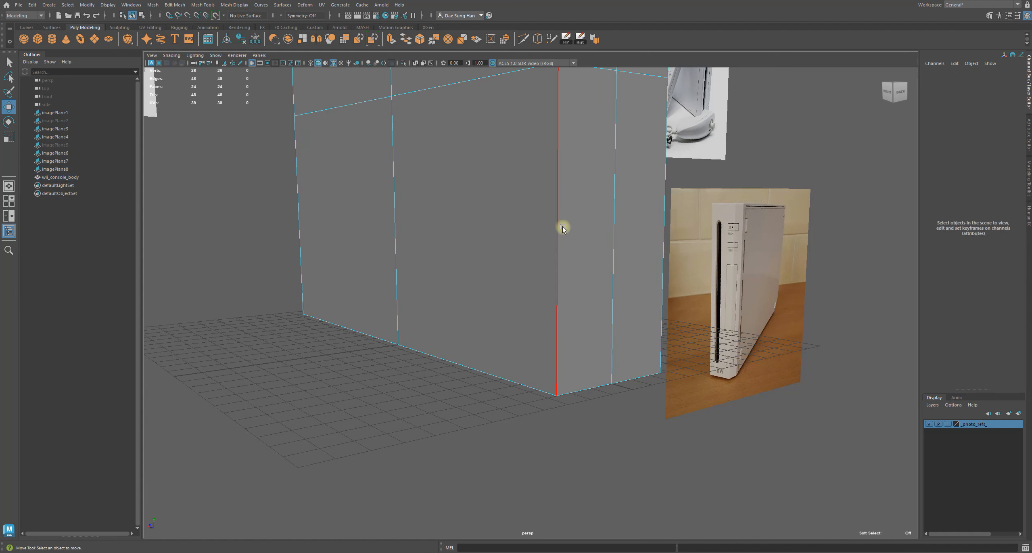
click(593, 387)
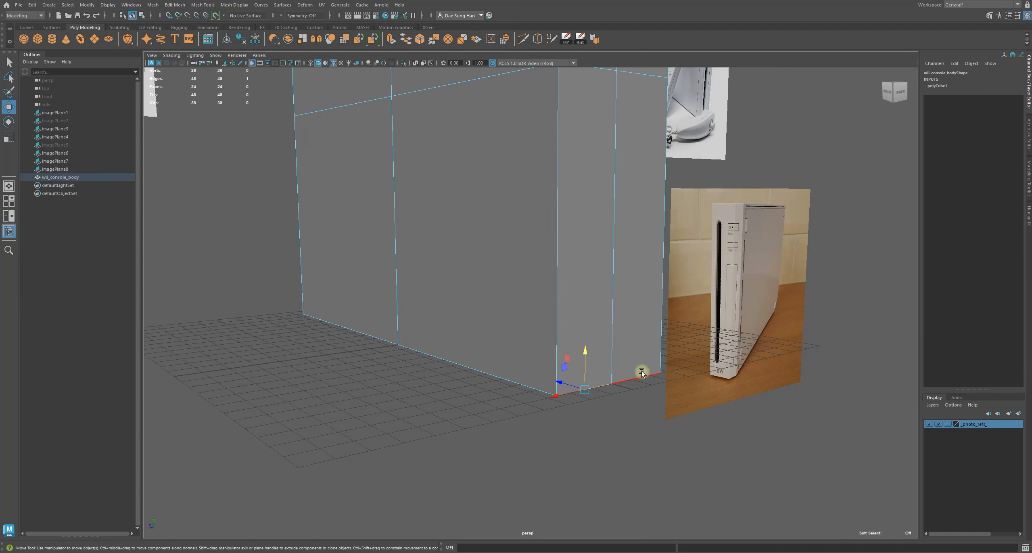
alt+drag(649, 388, 486, 334)
key(w)
alt+drag(630, 335, 571, 331)
key(q)
alt+drag(667, 363, 553, 391)
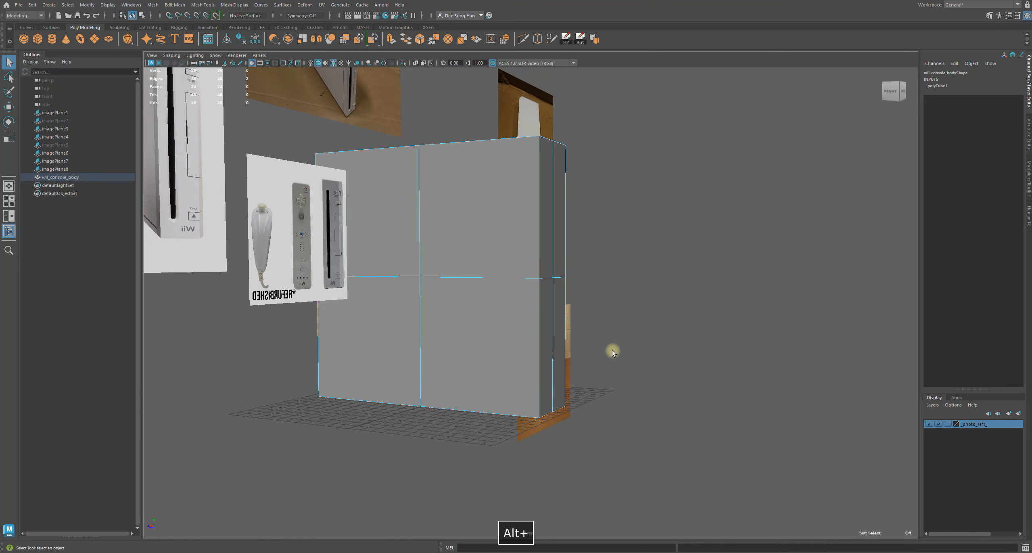
shift+right_click(634, 305)
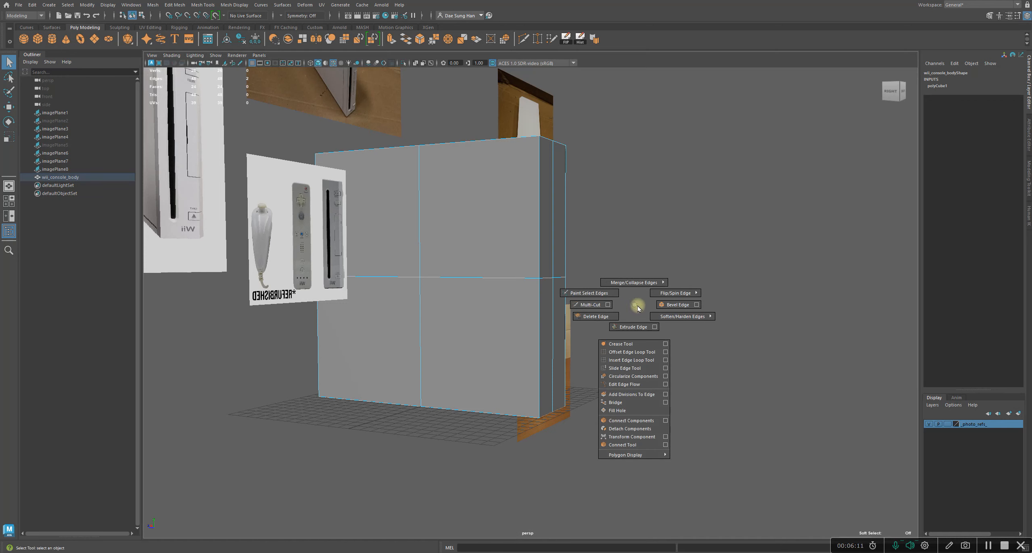
click(676, 305)
Reposition the bevel's in-view editor and inspect the bevelled edge from the side view
alt+drag(602, 379, 548, 368)
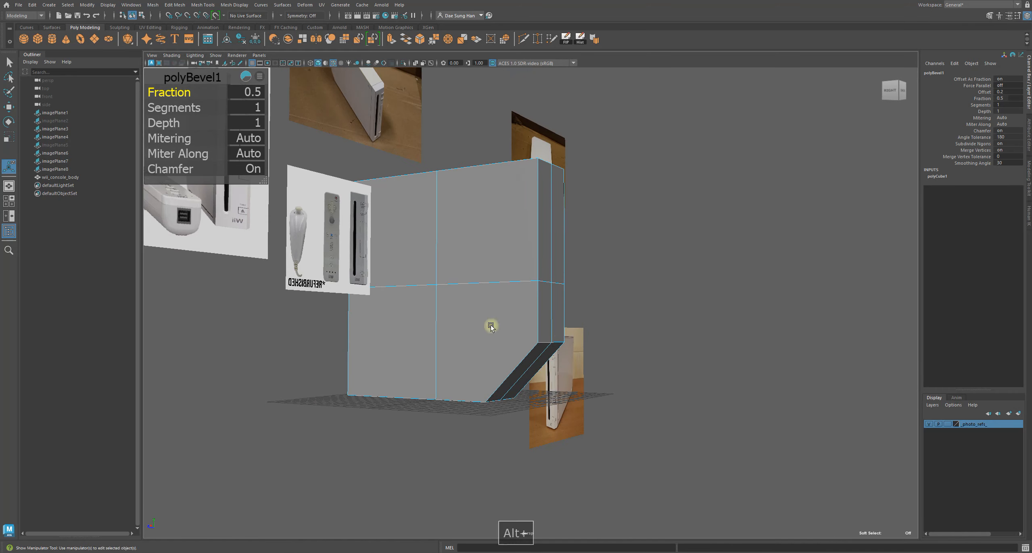
drag(166, 77, 679, 119)
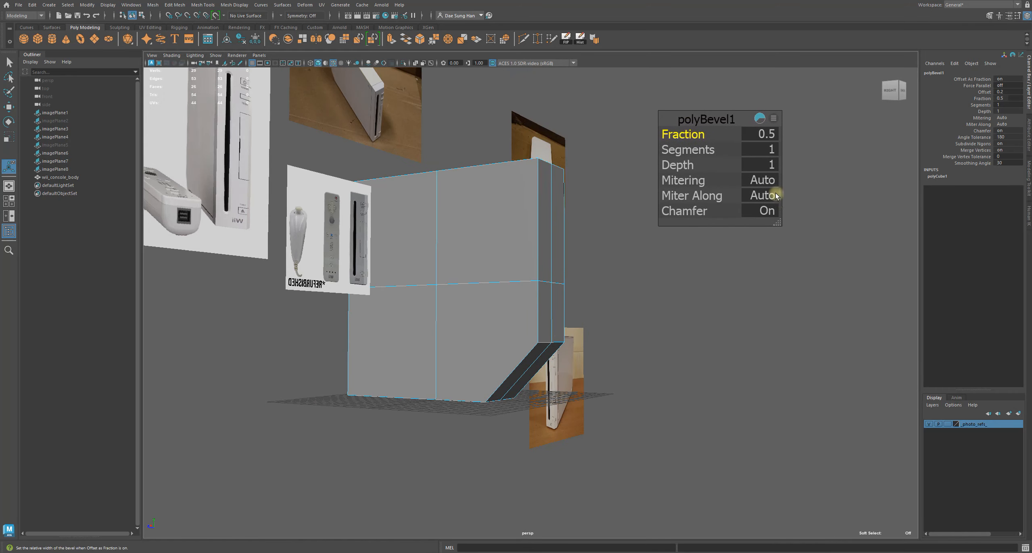
drag(780, 224, 811, 225)
alt+drag(349, 213, 100, 103)
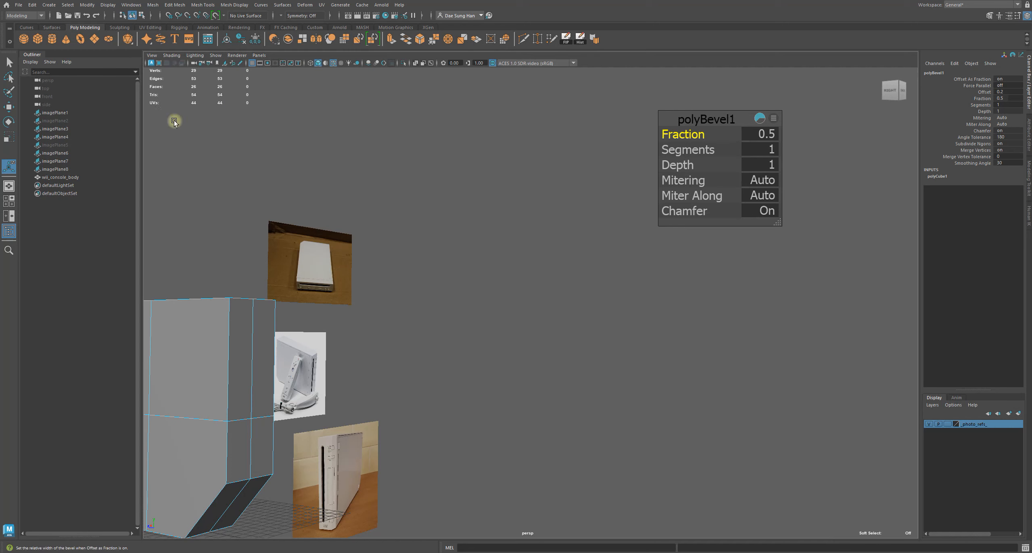
click(105, 6)
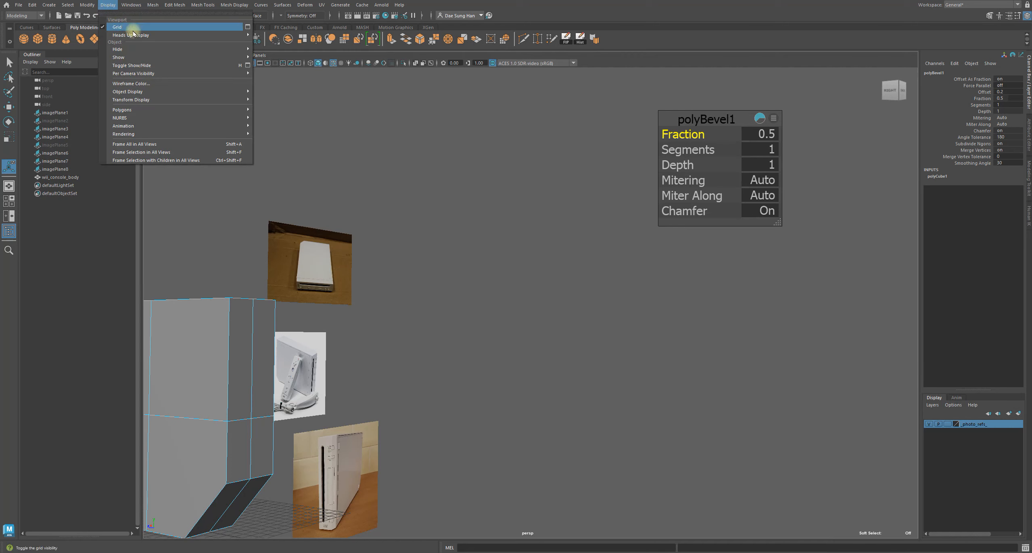
mouse_move(133, 35)
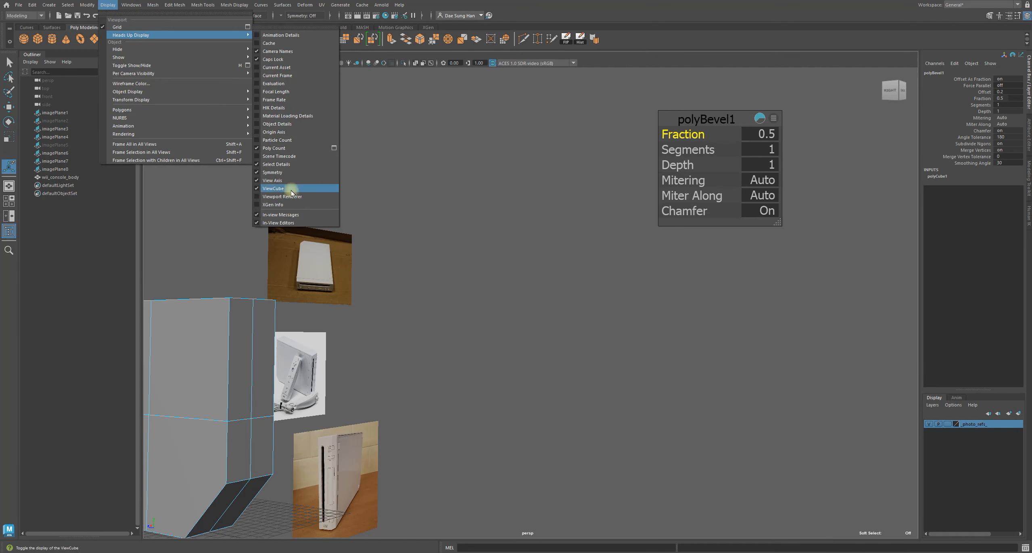
alt+drag(477, 193, 566, 307)
click(891, 89)
alt+right_drag(518, 262, 602, 266)
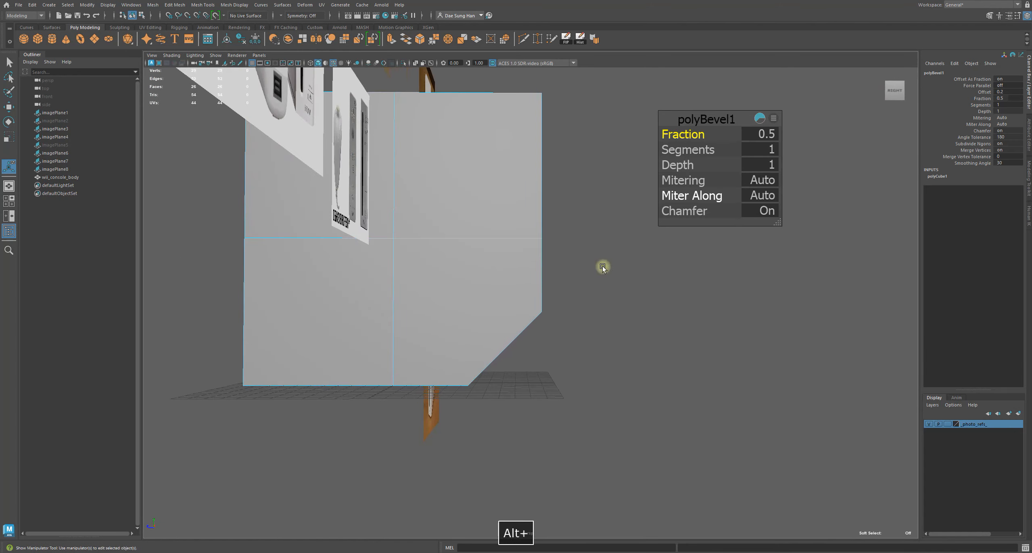
Set the bevel's Fraction to 0.25
click(764, 137)
text(.25)
key(Return)
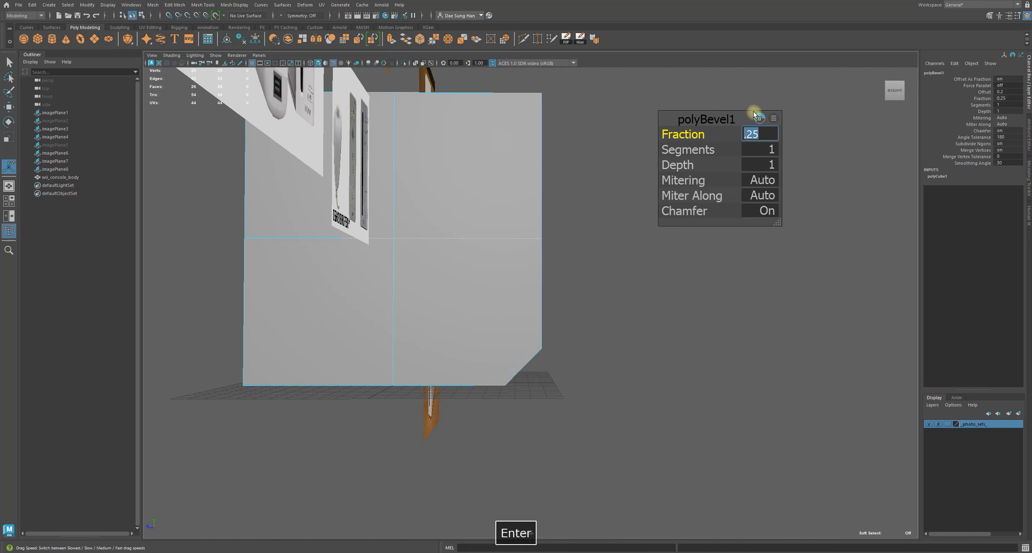
Examine the bevelled edge against the reference photos from several angles
alt+drag(613, 366, 599, 313)
alt+right_drag(599, 312, 504, 191)
alt+middle_drag(504, 191, 454, 284)
alt+right_drag(454, 283, 613, 311)
alt+middle_drag(605, 262, 303, 222)
alt+drag(459, 366, 253, 282)
alt+right_drag(254, 281, 613, 327)
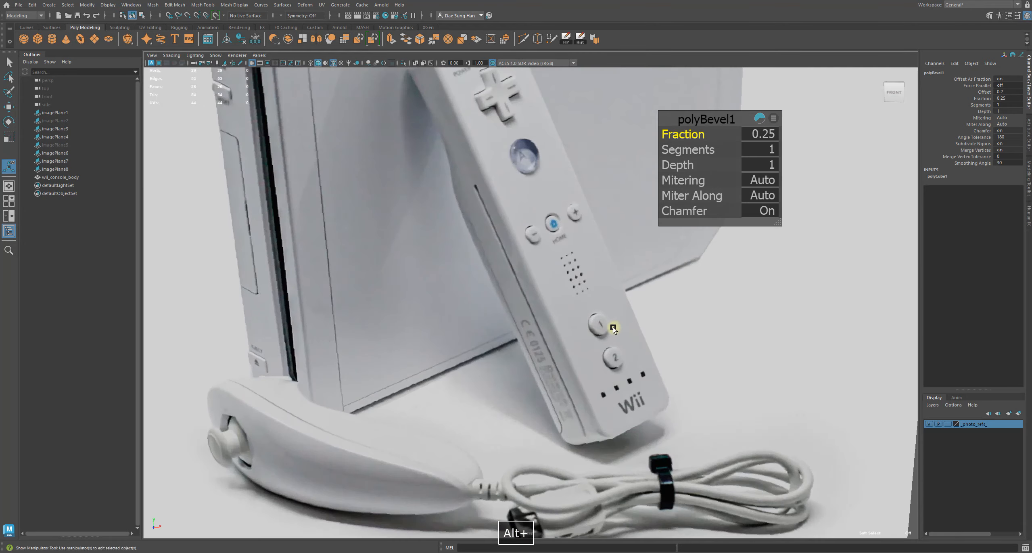
alt+middle_drag(613, 327, 386, 388)
alt+right_drag(438, 362, 205, 369)
alt+right_drag(601, 387, 411, 397)
alt+middle_drag(411, 397, 460, 494)
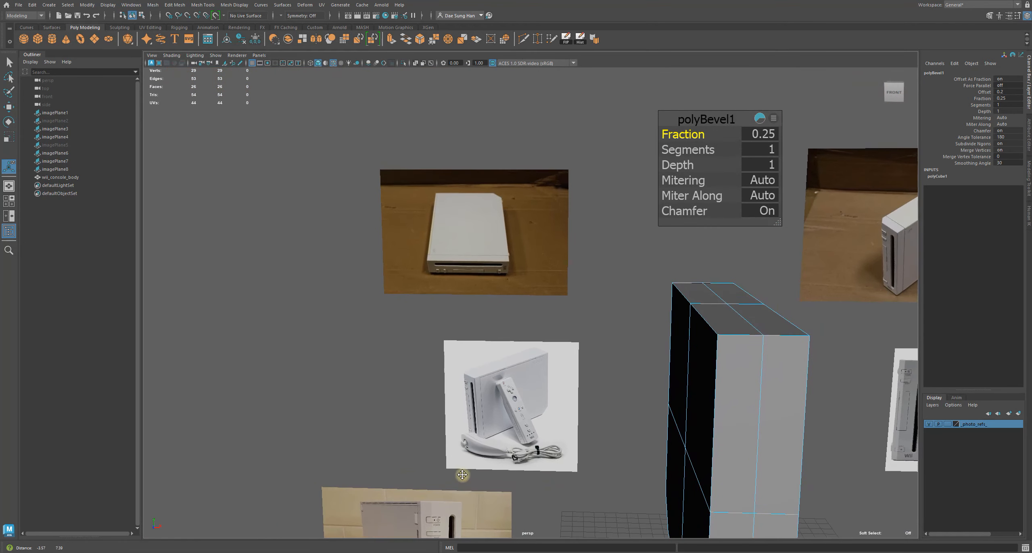
alt+middle_drag(479, 207, 491, 258)
alt+right_drag(491, 258, 511, 379)
alt+middle_drag(511, 379, 641, 259)
alt+drag(642, 258, 554, 253)
alt+middle_drag(554, 252, 609, 226)
alt+right_drag(609, 226, 593, 350)
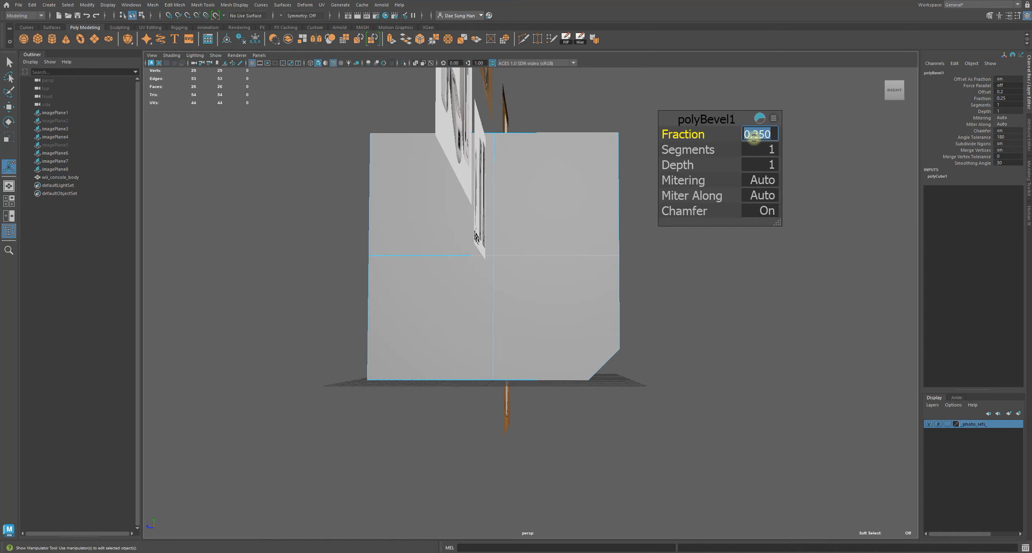
Set the bevel's Fraction to 0.2
text(.2)
key(Return)
alt+drag(622, 405, 731, 334)
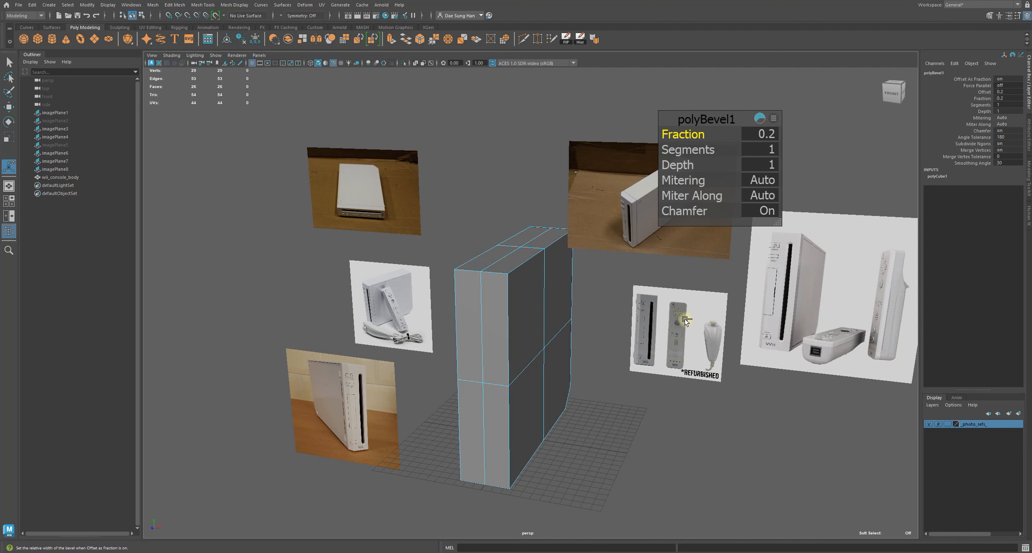
Save an incremental version of the scene and switch to the Move tool
key(ctrl+alt+s)
key(w)
alt+drag(618, 329, 490, 268)
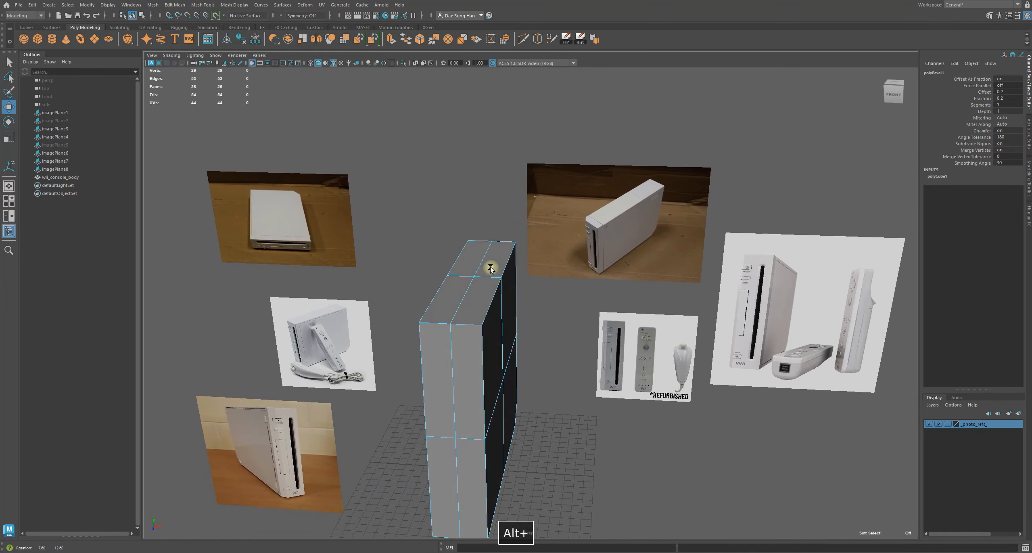
alt+right_drag(504, 263, 572, 274)
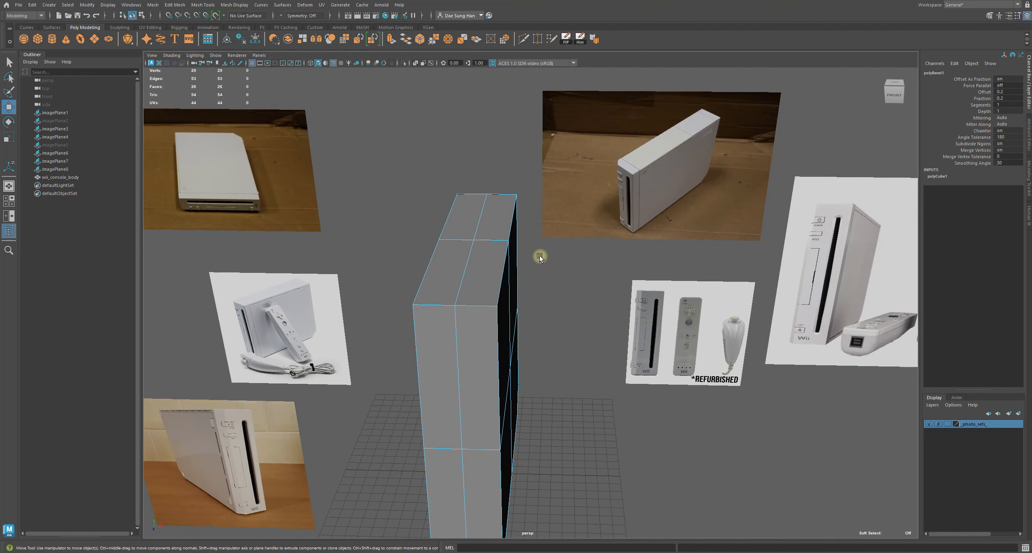
Inspect the bevelled body closely against the front and side reference photos
alt+middle_drag(508, 231, 447, 278)
alt+right_drag(368, 260, 537, 318)
alt+right_drag(585, 126, 619, 433)
alt+middle_drag(618, 432, 452, 173)
alt+right_drag(452, 173, 513, 225)
alt+middle_drag(512, 226, 551, 287)
alt+right_drag(550, 286, 564, 269)
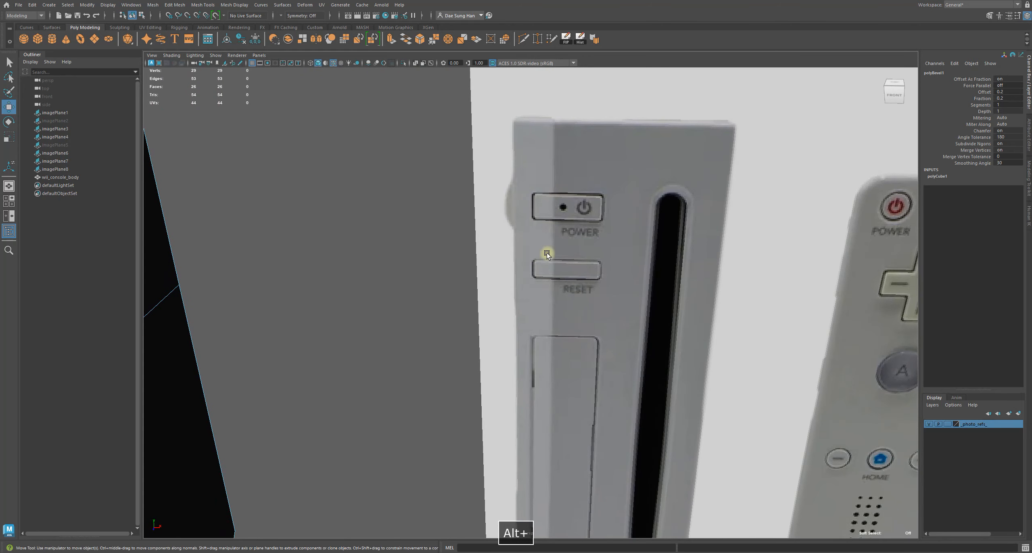
alt+right_drag(648, 291, 567, 279)
alt+middle_drag(567, 279, 591, 321)
alt+right_drag(633, 322, 783, 368)
alt+middle_drag(783, 369, 484, 353)
alt+right_drag(587, 343, 452, 357)
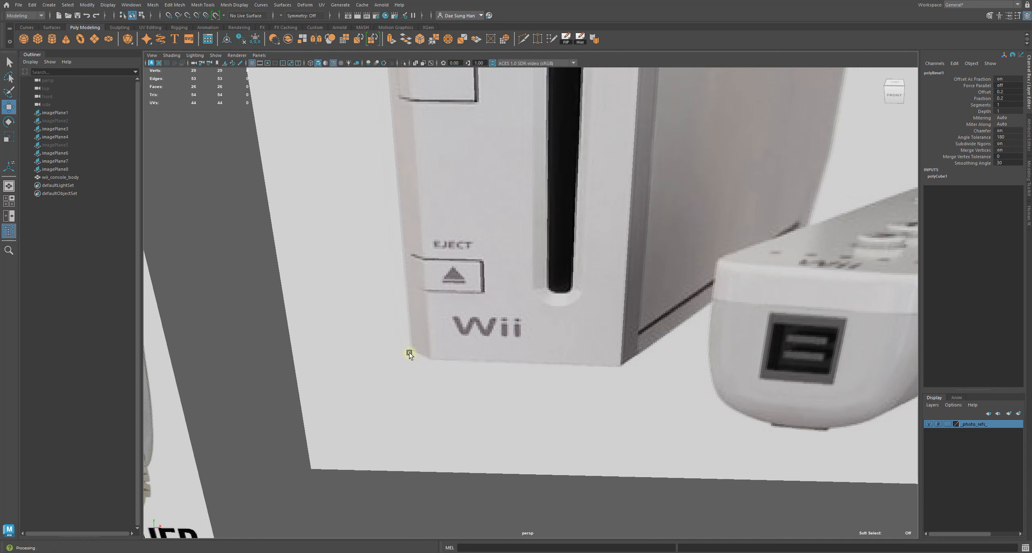
alt+right_drag(396, 339, 348, 426)
alt+middle_drag(349, 425, 716, 327)
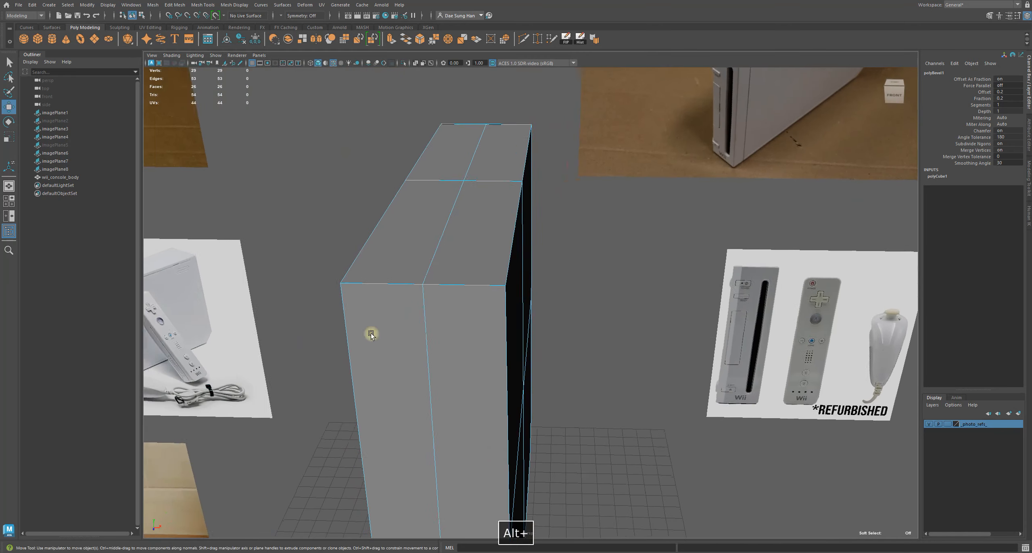
alt+middle_drag(229, 309, 556, 226)
alt+middle_drag(431, 324, 447, 165)
alt+right_drag(335, 345, 458, 351)
alt+middle_drag(418, 386, 434, 329)
alt+right_drag(446, 364, 514, 373)
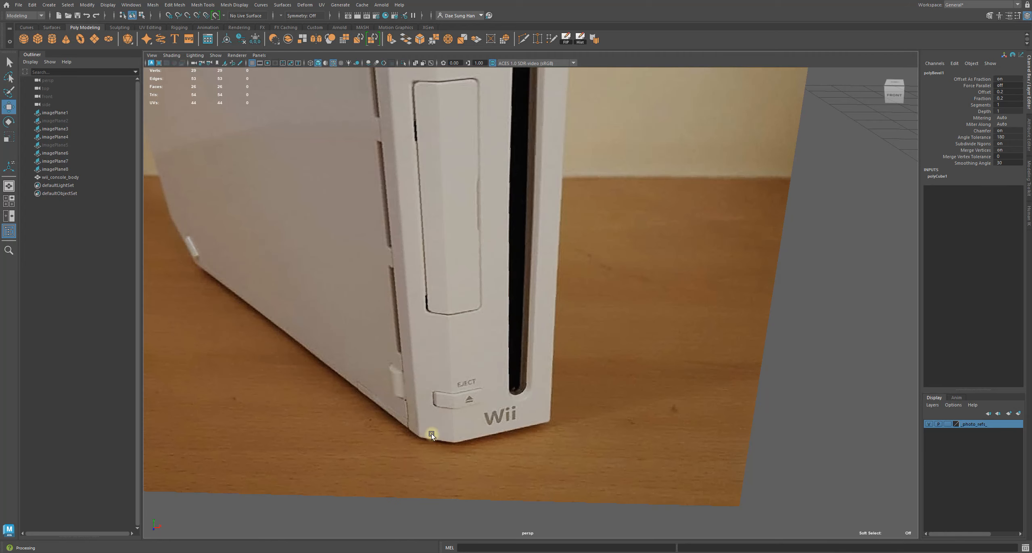
alt+right_drag(564, 409, 470, 411)
alt+middle_drag(730, 262, 577, 333)
alt+right_drag(577, 333, 542, 327)
alt+middle_drag(710, 289, 547, 295)
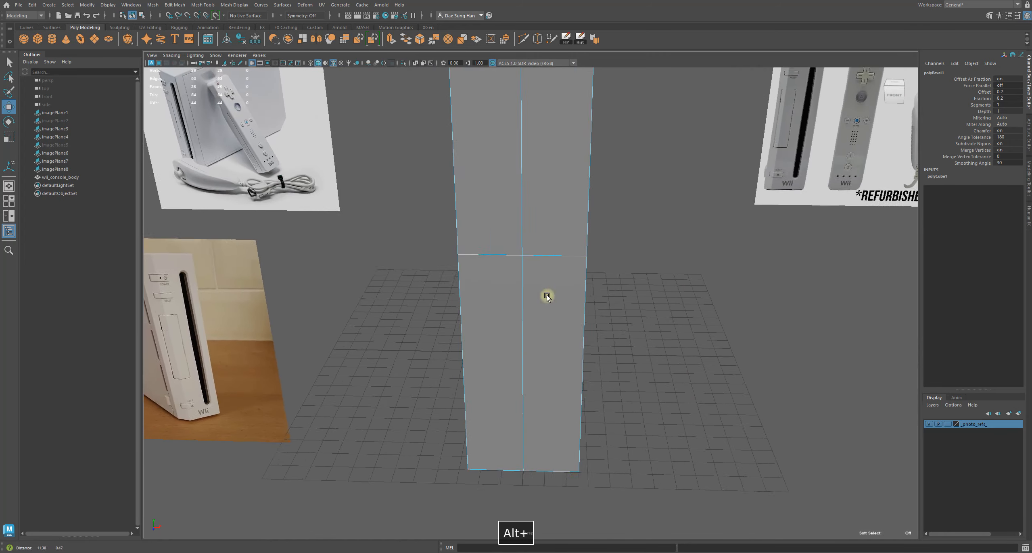
alt+right_drag(547, 295, 484, 260)
alt+drag(484, 260, 505, 283)
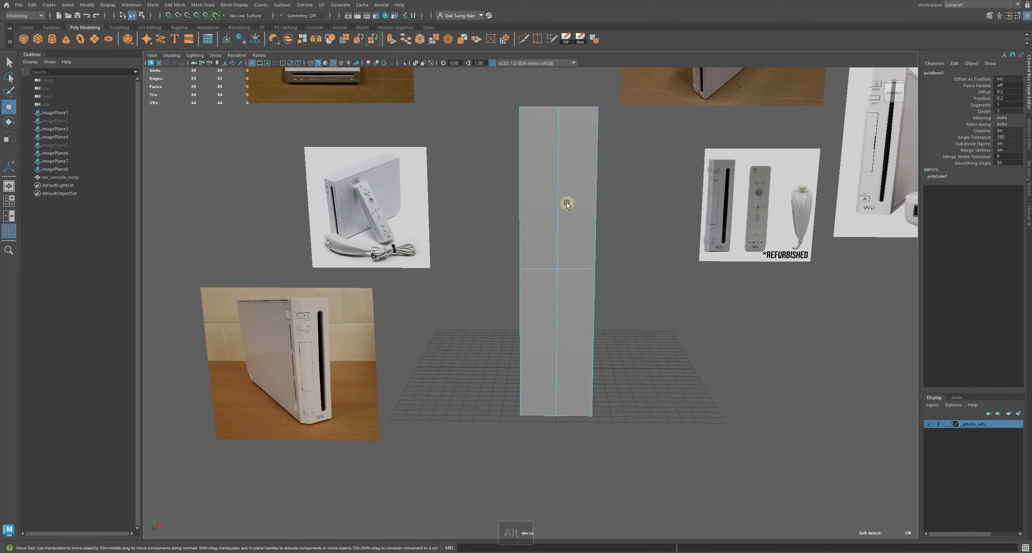
Select a second long edge of the console body and apply Bevel Edge to it
click(891, 95)
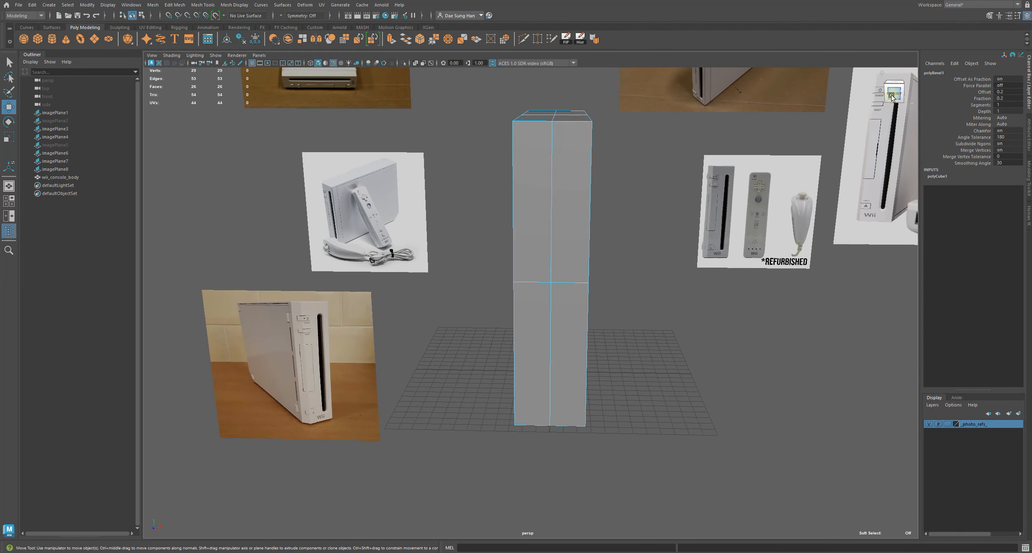
alt+drag(634, 234, 604, 211)
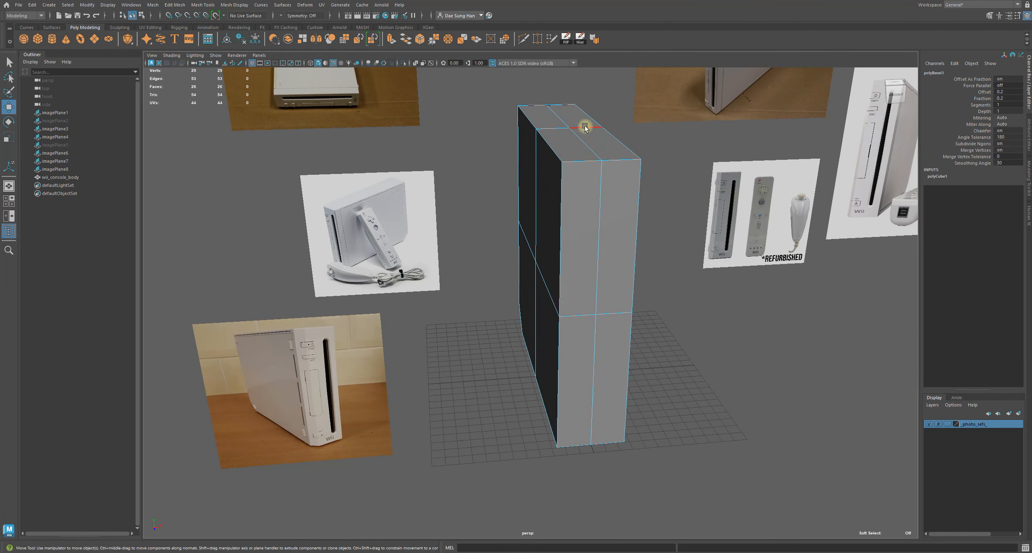
click(563, 187)
key(q)
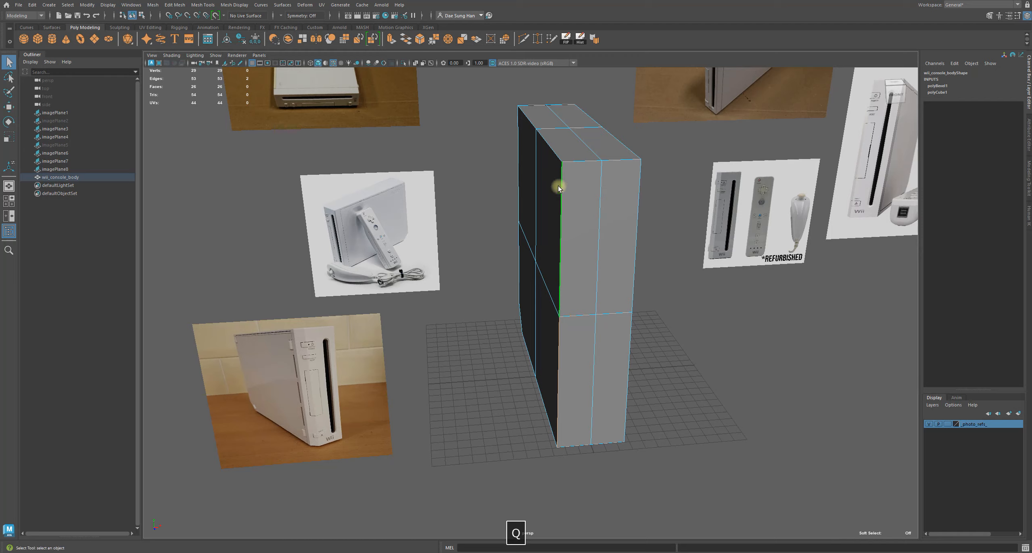
mouse_move(665, 416)
alt+mouse_down()
mouse_move(665, 428)
mouse_move(670, 415)
alt+mouse_up()
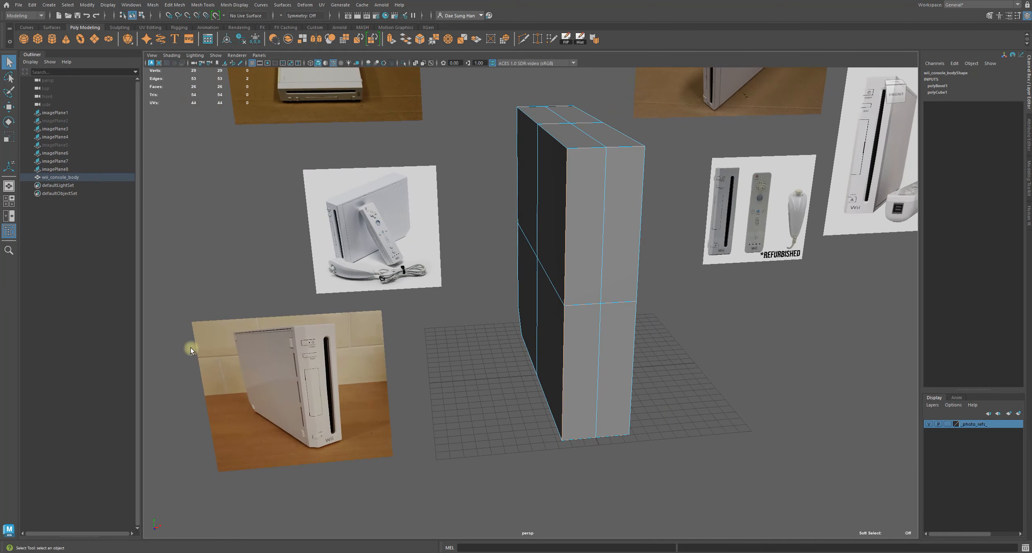
shift+right_drag(713, 285, 748, 290)
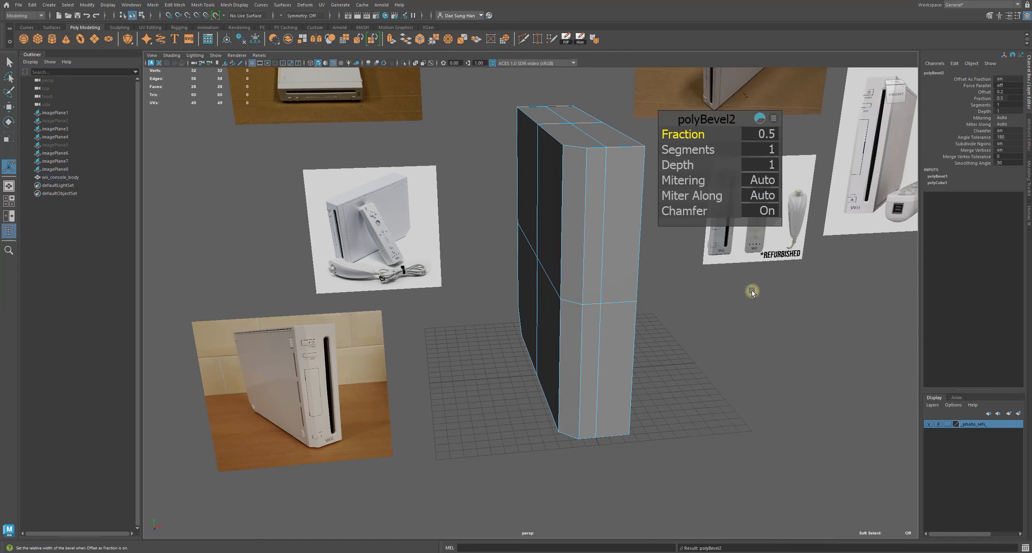
Set the second bevel's Fraction to 0.4
alt+drag(639, 297, 597, 323)
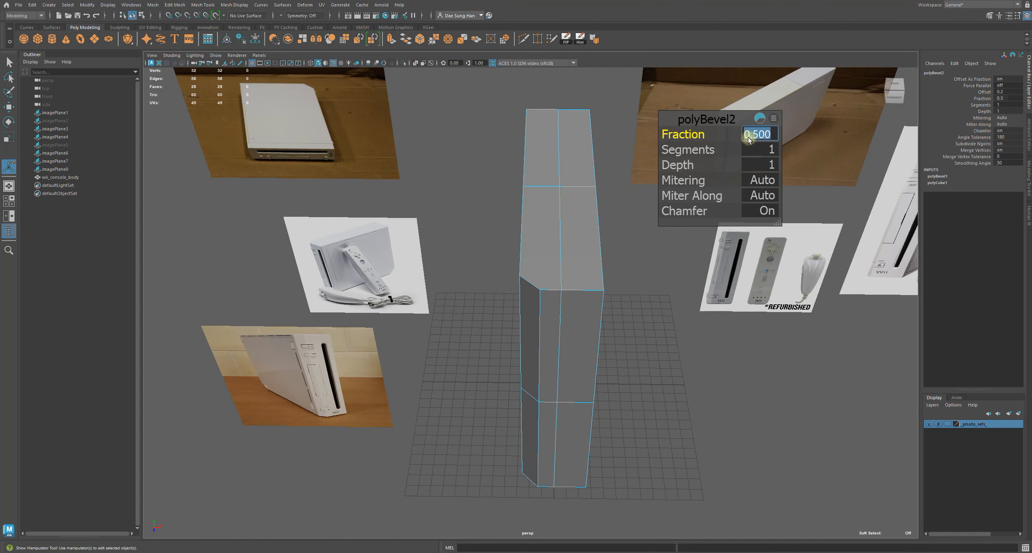
text(.4)
key(Return)
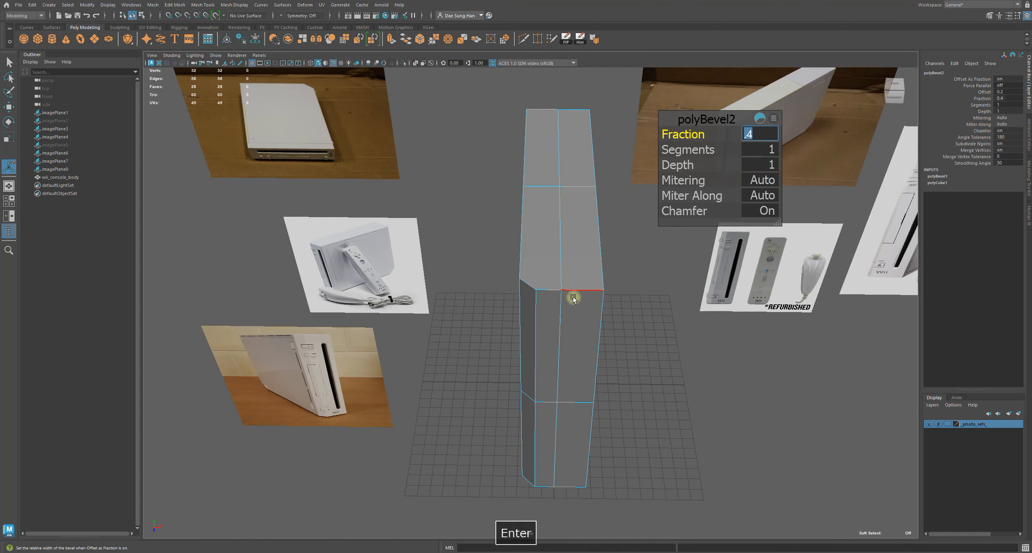
Compare the second bevel with the reference photos from several angles
alt+drag(582, 277, 450, 236)
alt+middle_drag(290, 297, 440, 248)
alt+right_drag(440, 248, 710, 310)
alt+drag(616, 327, 607, 325)
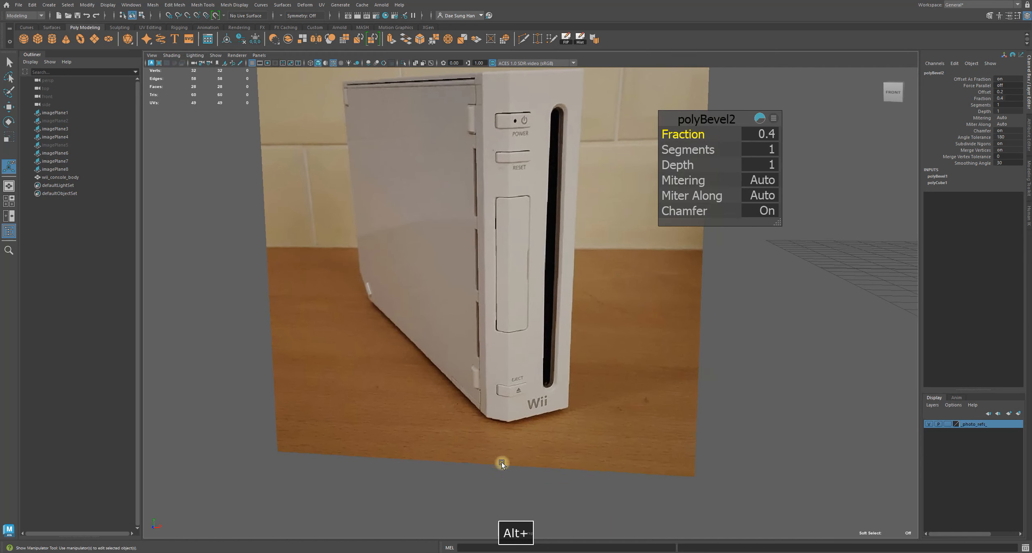
alt+middle_drag(740, 421, 504, 345)
alt+right_drag(504, 345, 432, 335)
alt+drag(538, 354, 541, 380)
alt+middle_drag(542, 380, 449, 270)
alt+right_drag(449, 269, 555, 308)
alt+middle_drag(539, 261, 549, 341)
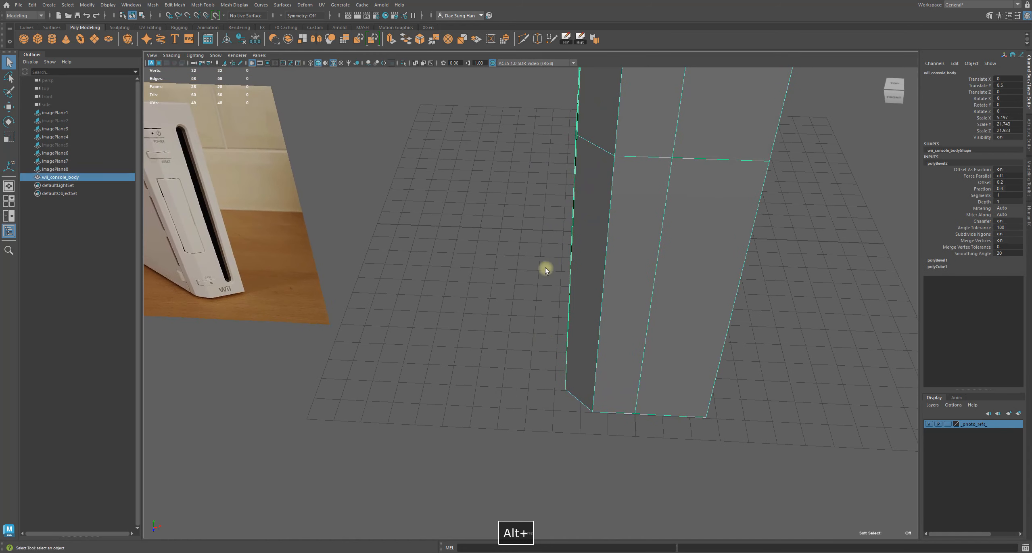
Select the top-view reference image plane and move it upward away from the other photos
click(302, 246)
key(w)
drag(195, 215, 417, 233)
alt+drag(435, 321, 438, 306)
alt+middle_drag(491, 214, 471, 352)
drag(366, 273, 382, 128)
alt+right_drag(521, 178, 428, 183)
alt+middle_drag(428, 183, 427, 250)
click(404, 155)
drag(373, 161, 388, 73)
alt+right_drag(521, 109, 478, 113)
alt+middle_drag(477, 114, 491, 222)
click(407, 187)
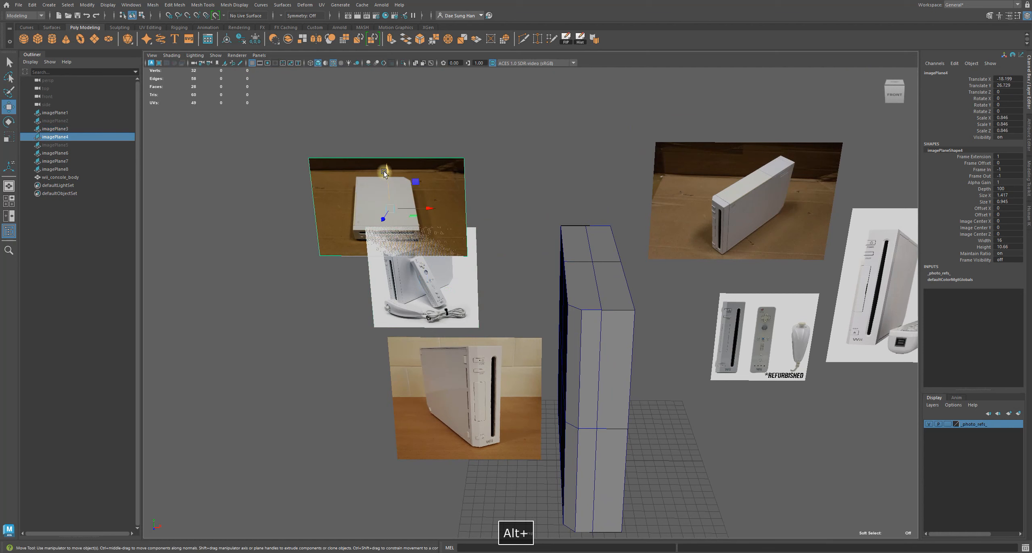
drag(383, 173, 386, 126)
drag(423, 165, 461, 165)
click(565, 165)
Inspect the body's proportions against the reference photos
alt+middle_drag(498, 238, 489, 162)
alt+right_drag(487, 163, 523, 172)
alt+middle_drag(523, 172, 527, 261)
alt+right_drag(501, 246, 586, 299)
alt+middle_drag(585, 322, 577, 225)
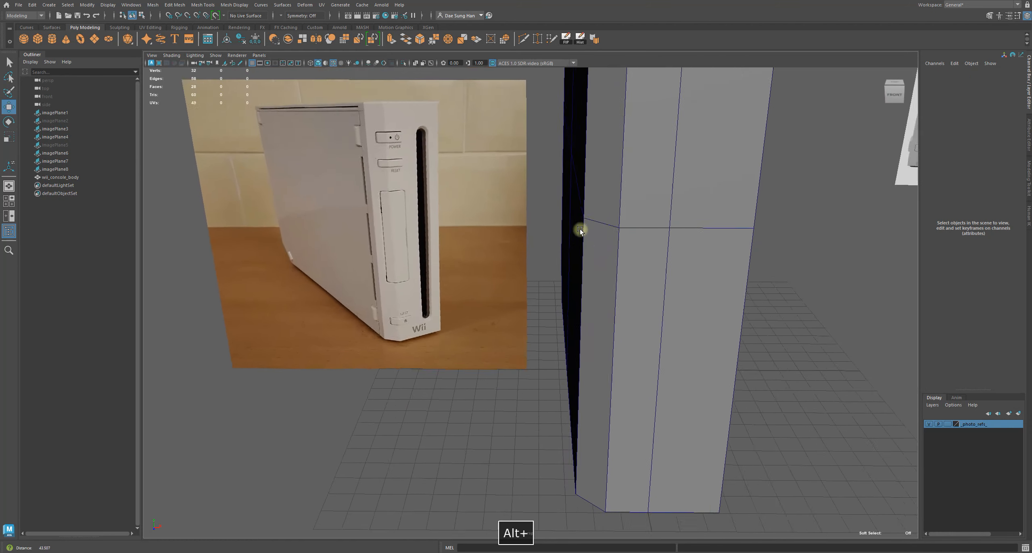
alt+drag(586, 254, 590, 236)
alt+right_drag(590, 237, 501, 230)
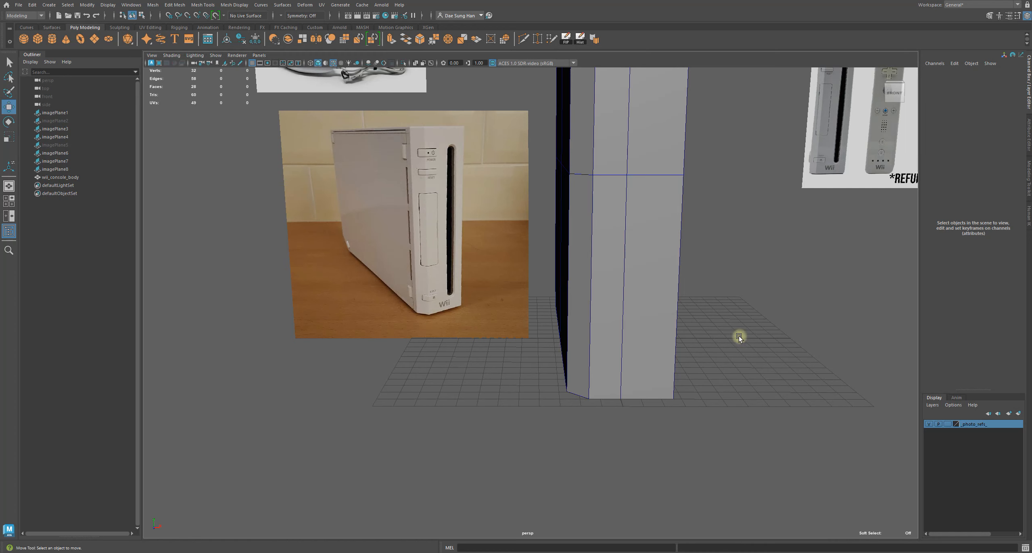
alt+right_drag(723, 330, 578, 318)
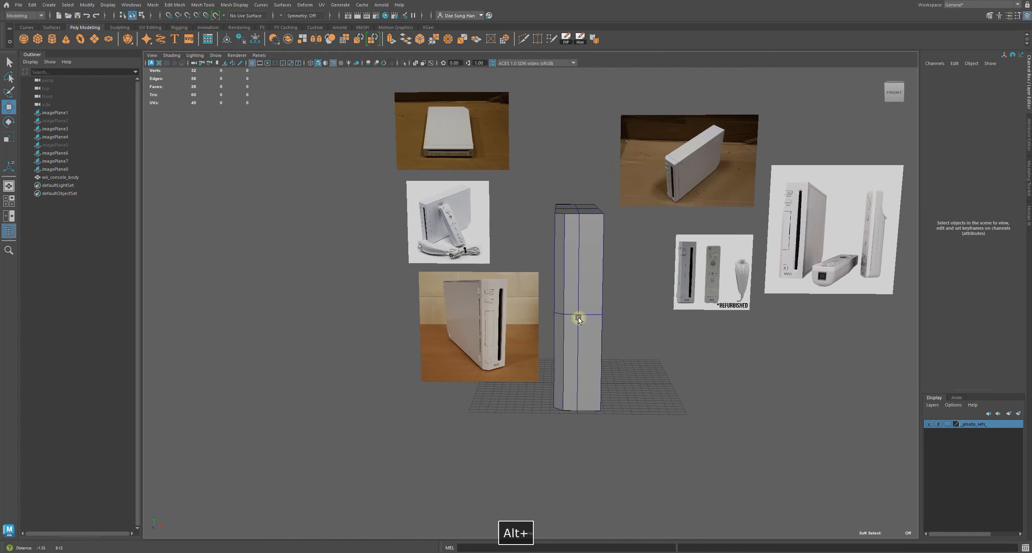
alt+middle_drag(574, 309, 525, 364)
alt+right_drag(525, 364, 661, 337)
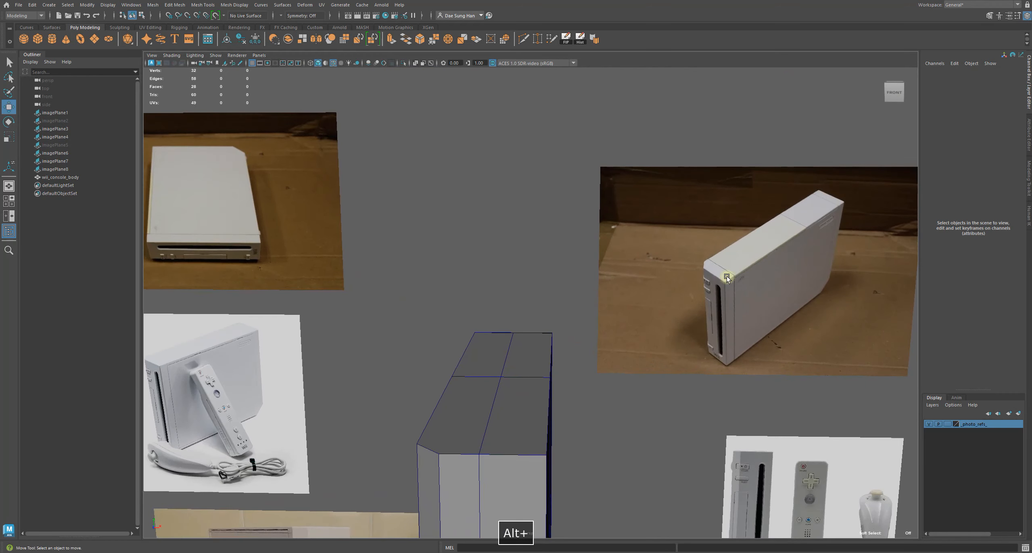
Select the angled-view reference image plane and rotate it -90° in X and 90° in Y
click(713, 262)
drag(799, 273, 577, 338)
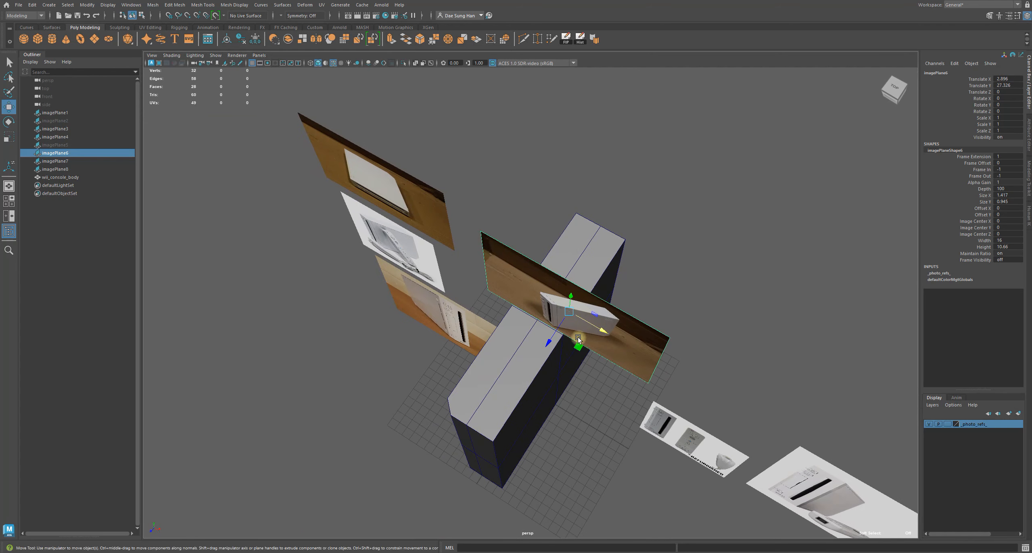
key(e)
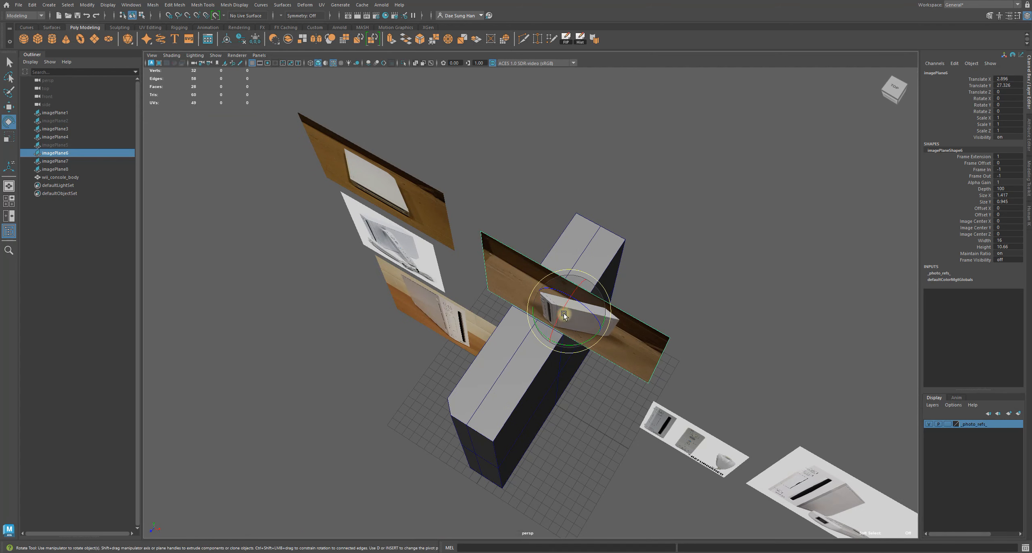
alt+drag(577, 316, 570, 319)
scroll(570, 318, up, 3)
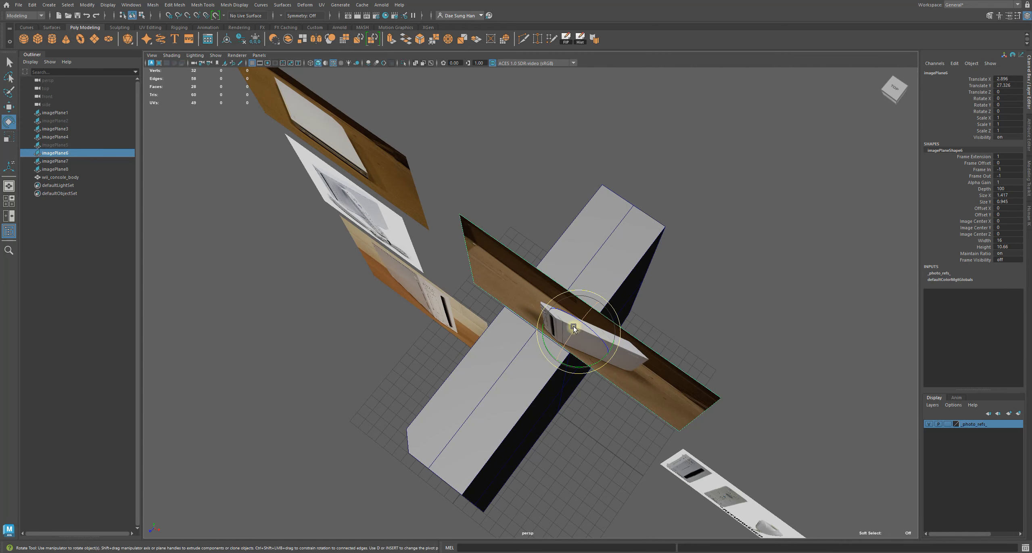
key(e)
key(j)
drag(566, 341, 612, 303)
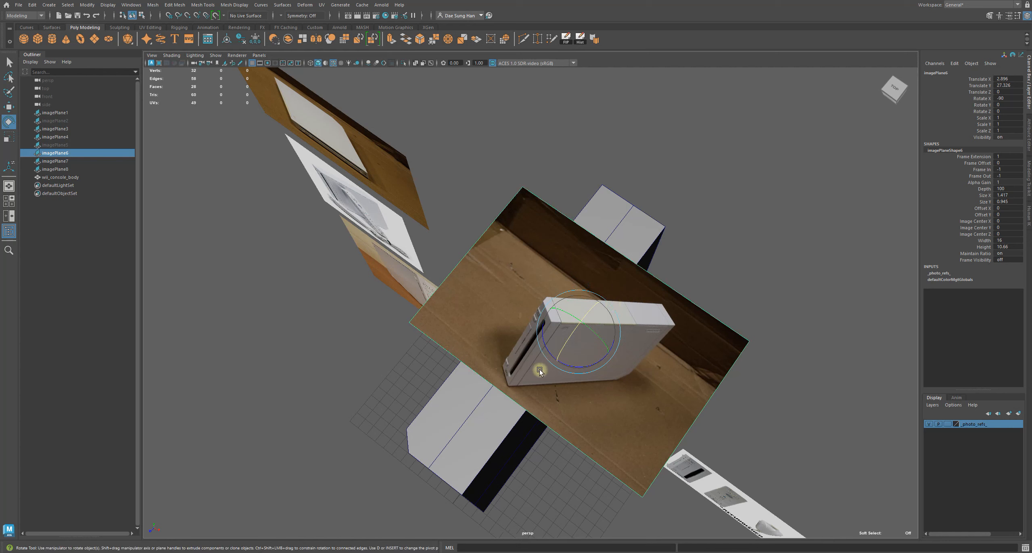
key(j)
drag(571, 366, 609, 345)
Move the angled-view image plane so it lies beside the console body
key(w)
middle_drag(519, 365, 732, 306)
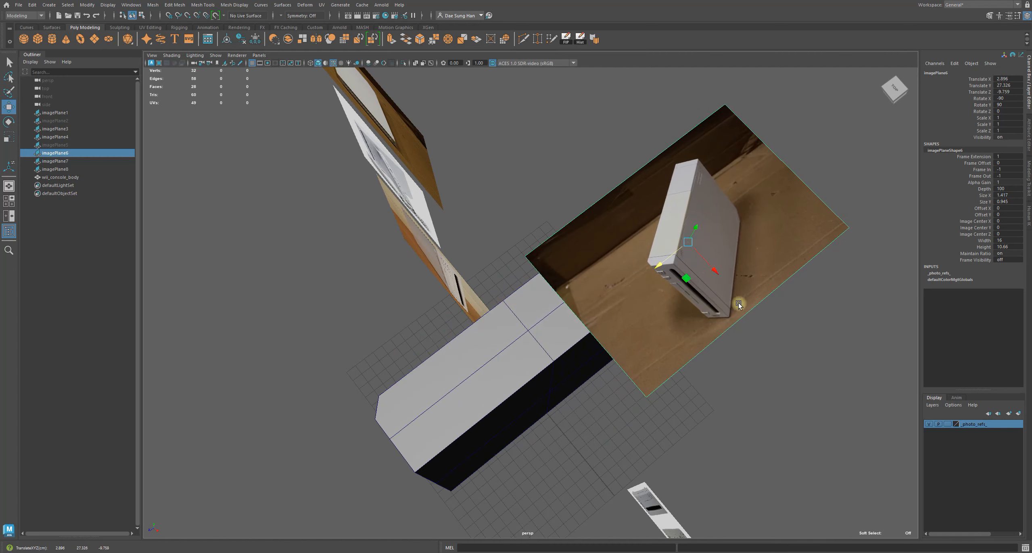
alt+drag(723, 276, 555, 214)
click(631, 228)
alt+drag(631, 227, 591, 271)
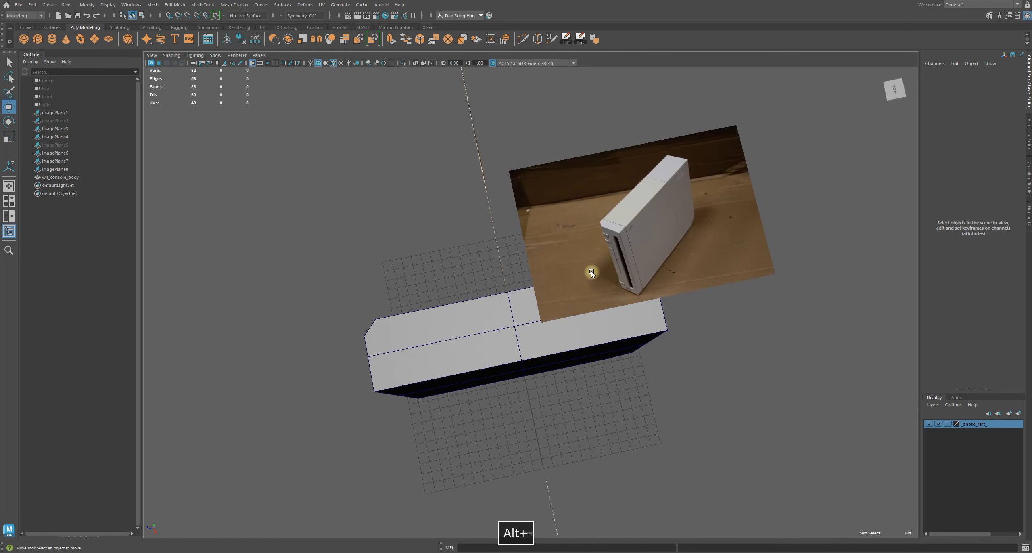
click(606, 257)
drag(662, 260, 644, 180)
click(743, 225)
alt+drag(750, 226, 654, 189)
click(638, 210)
drag(704, 211, 719, 240)
click(732, 305)
alt+drag(678, 361, 707, 360)
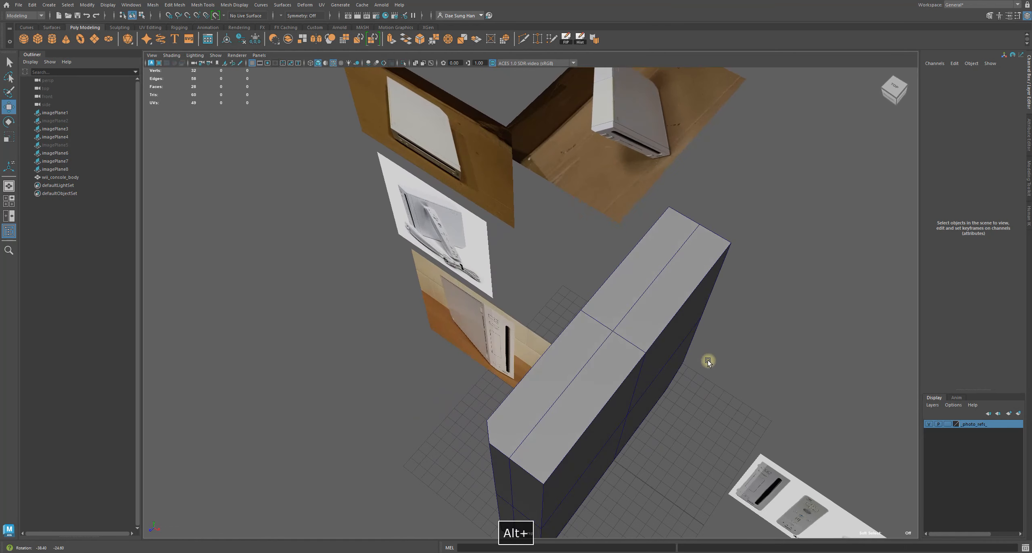
alt+right_drag(702, 359, 514, 338)
alt+middle_drag(514, 339, 513, 348)
click(558, 230)
drag(559, 226, 355, 381)
alt+drag(558, 336, 476, 371)
alt+right_drag(476, 372, 526, 382)
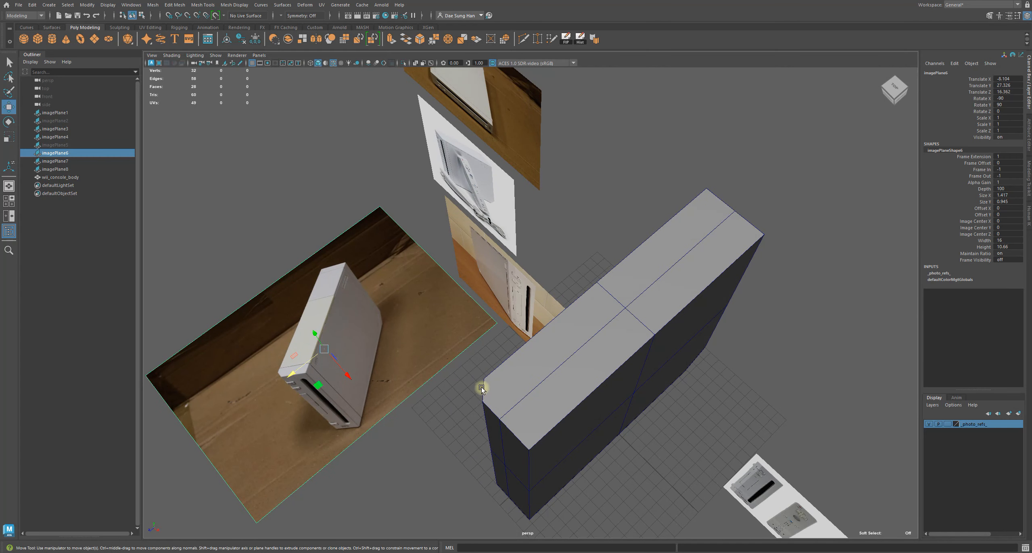
Compare the console body's bevelled corner with the angled-view reference photo from several angles
alt+drag(484, 392, 500, 410)
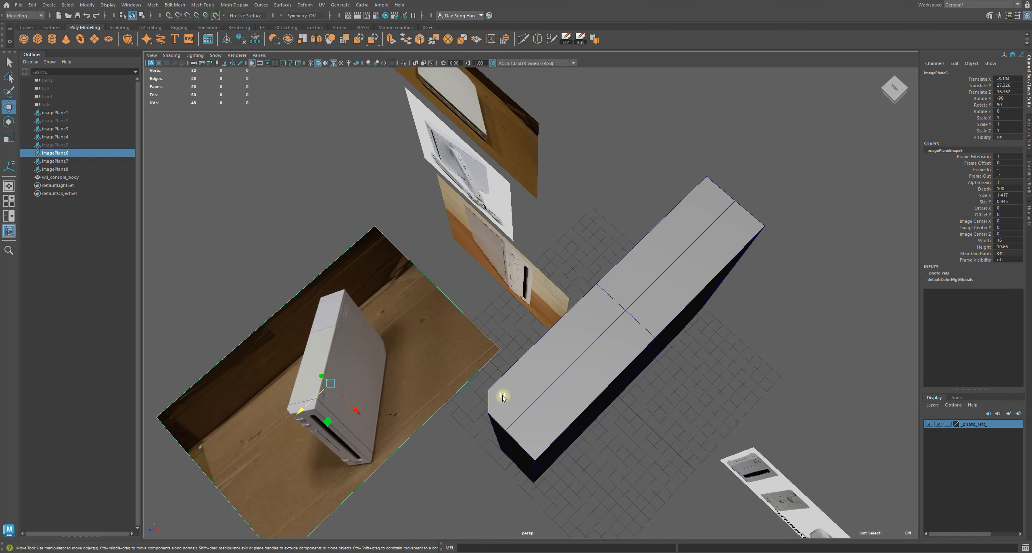
alt+drag(492, 399, 560, 352)
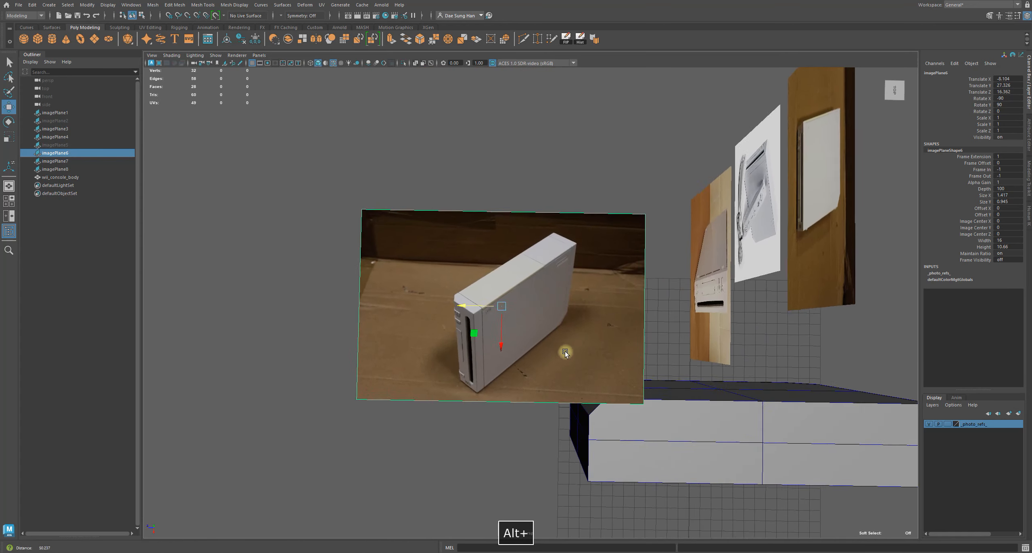
alt+right_drag(561, 351, 707, 393)
alt+right_drag(363, 306, 501, 335)
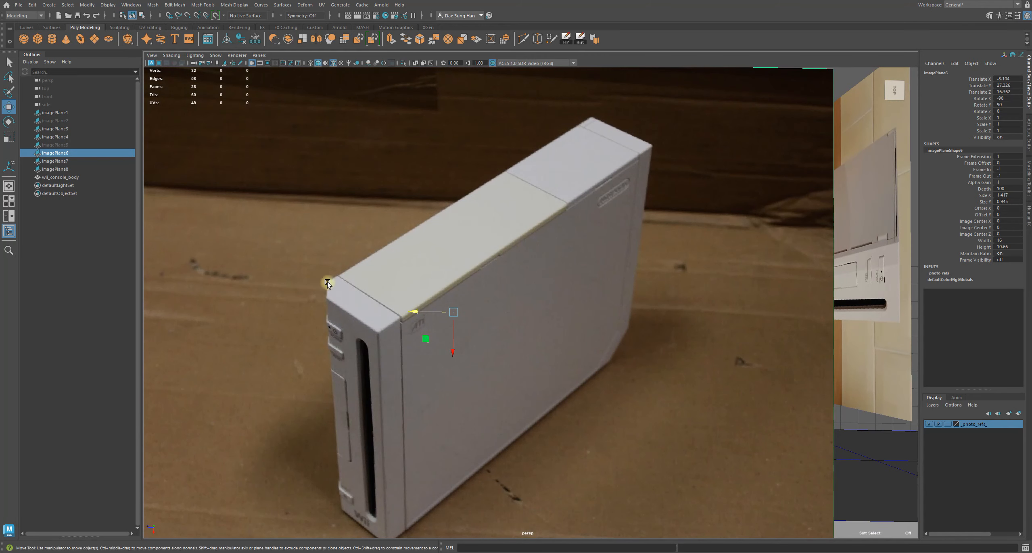
alt+right_drag(569, 348, 309, 340)
alt+right_drag(385, 360, 648, 369)
alt+right_drag(767, 397, 618, 418)
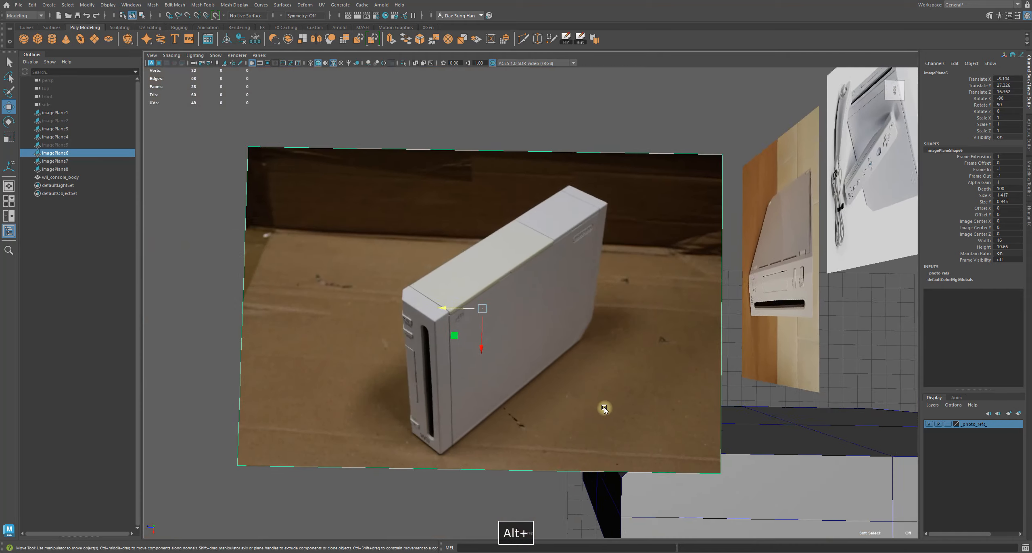
alt+middle_drag(618, 417, 407, 274)
alt+middle_drag(431, 311, 542, 297)
alt+right_drag(543, 297, 519, 281)
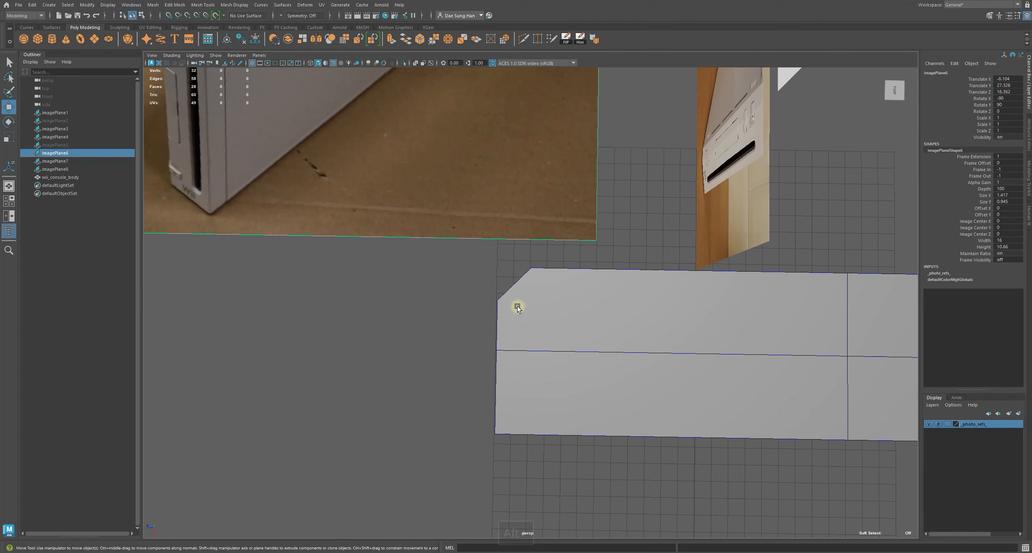
Select the console body and set the fraction of its second bevel to 0.35
click(593, 311)
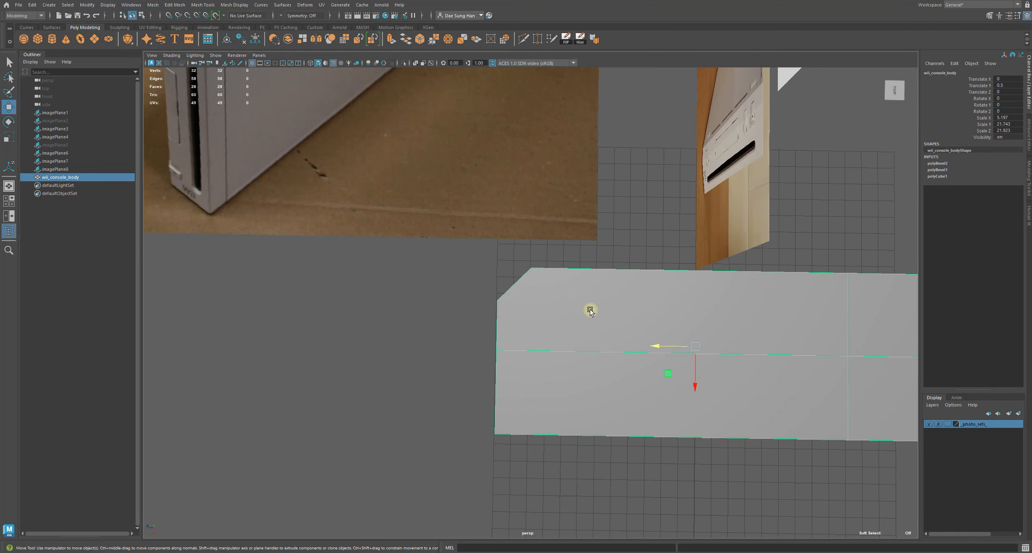
alt+drag(580, 303, 561, 359)
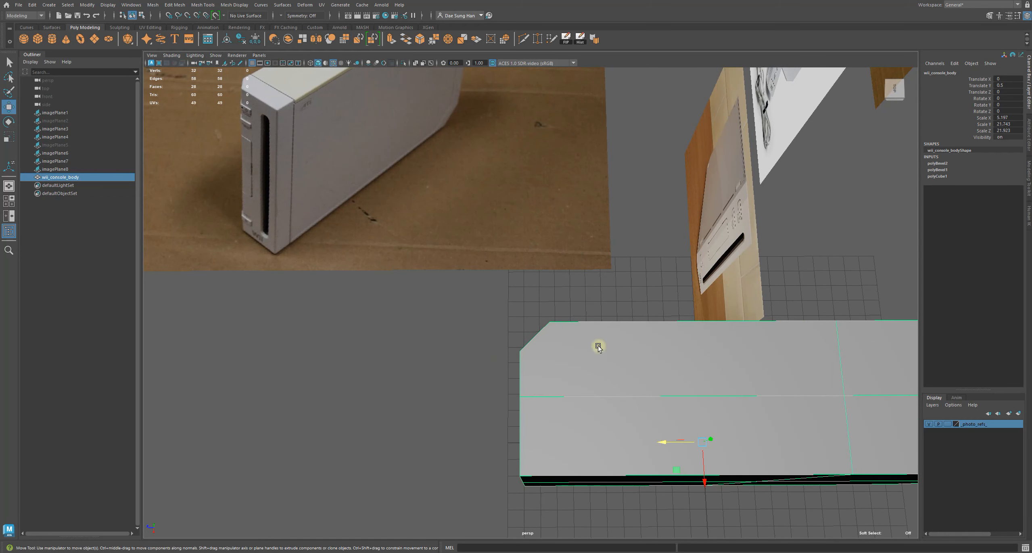
click(9, 169)
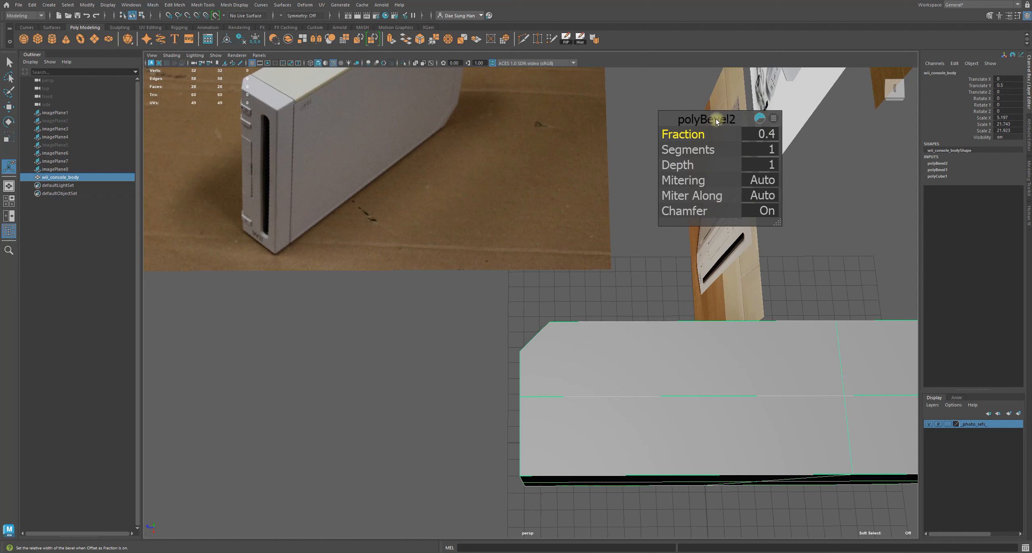
drag(716, 119, 696, 129)
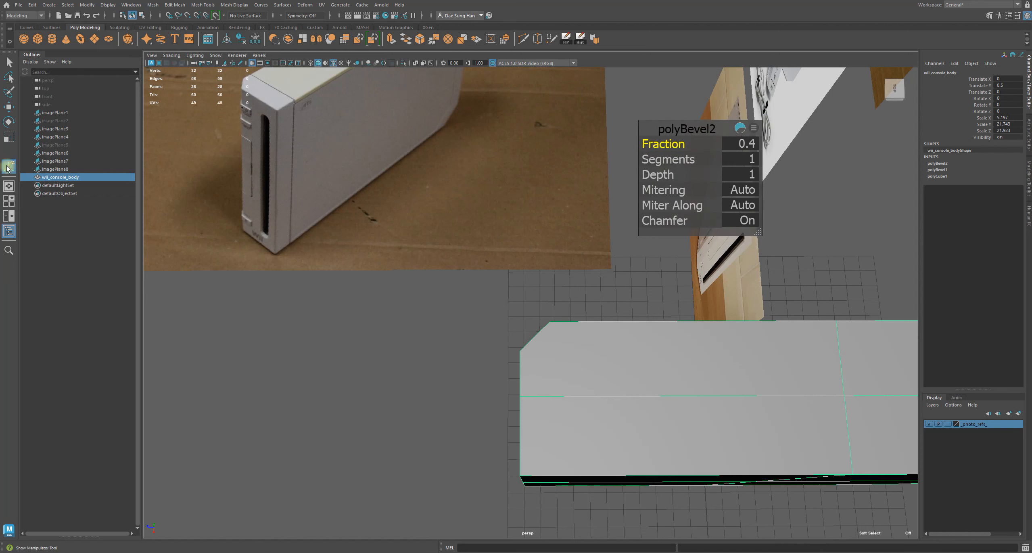
key(q)
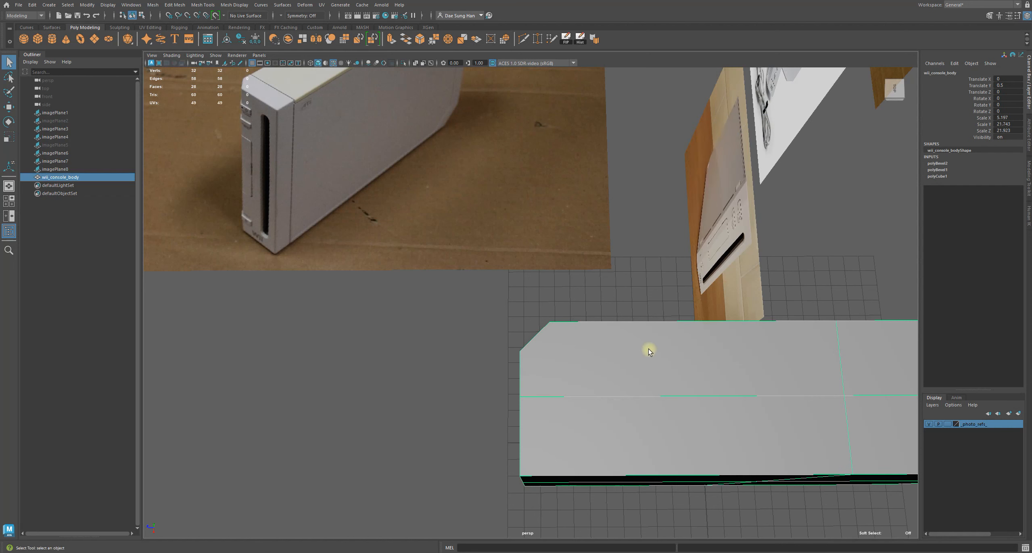
key(w)
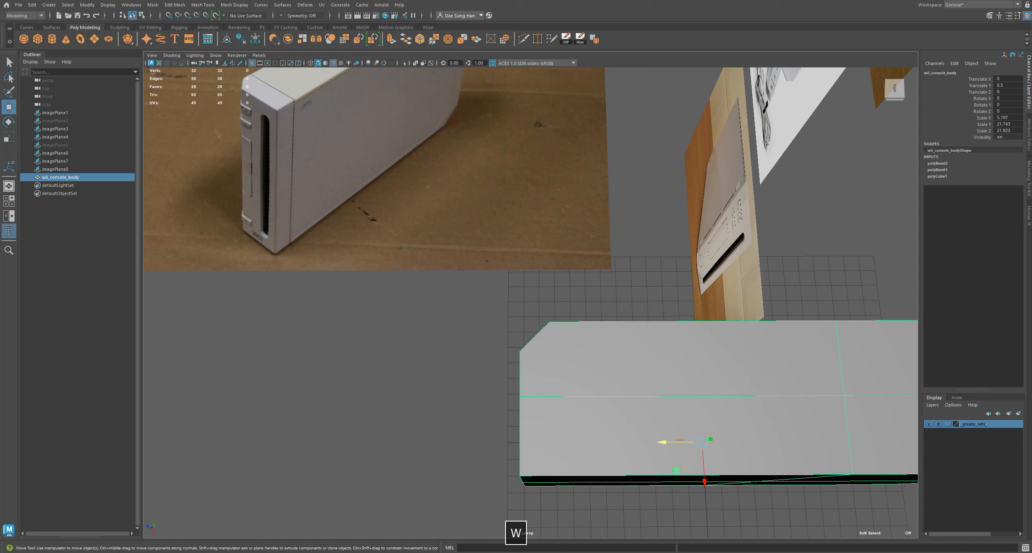
click(937, 163)
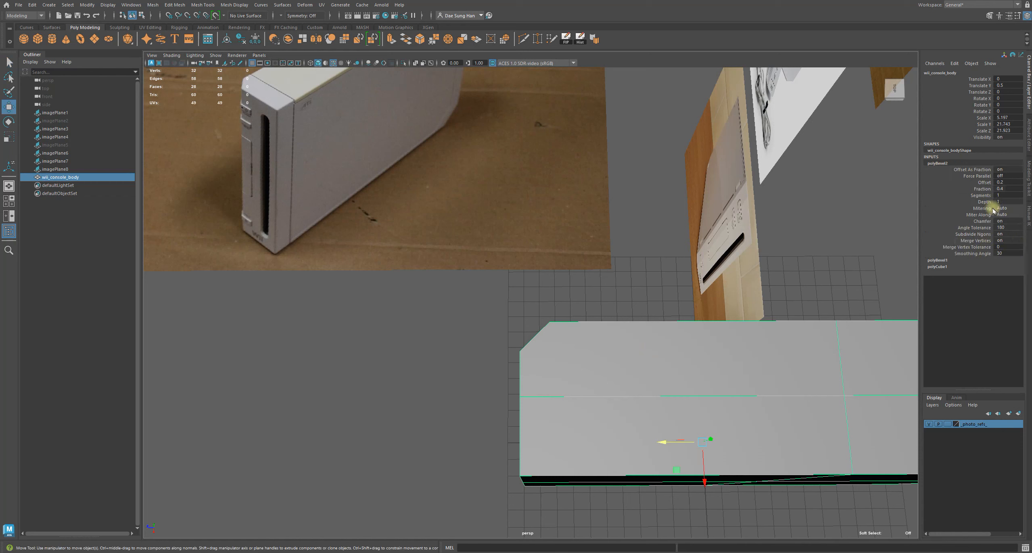
text(0.35)
key(Return)
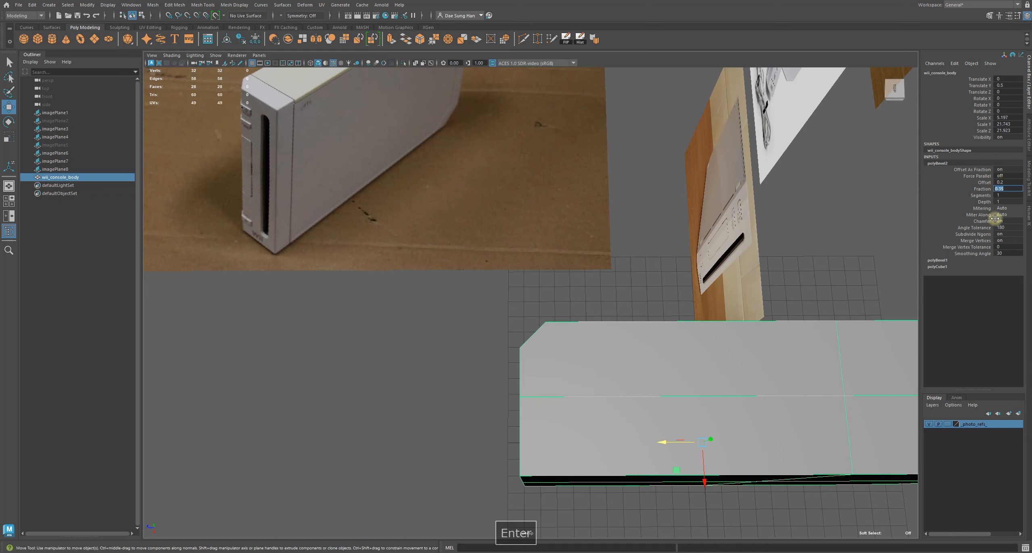
Review the adjusted bevel against the angled-view reference photo from different viewpoints
alt+drag(623, 373, 564, 381)
click(583, 307)
alt+drag(583, 307, 624, 218)
alt+right_drag(624, 218, 682, 201)
click(733, 184)
alt+drag(733, 185, 691, 294)
alt+right_drag(740, 297, 570, 243)
alt+drag(570, 242, 548, 266)
click(456, 304)
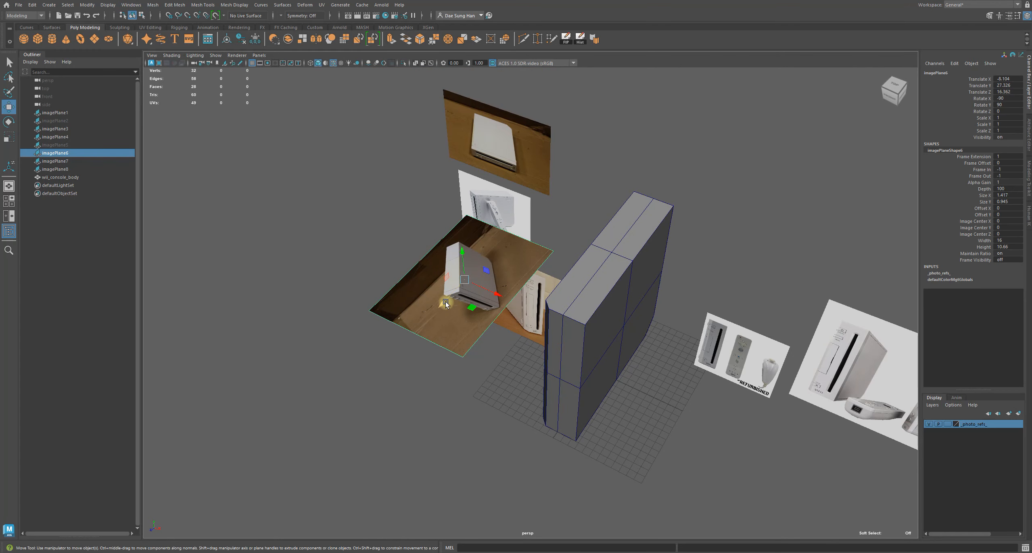
alt+drag(445, 303, 635, 277)
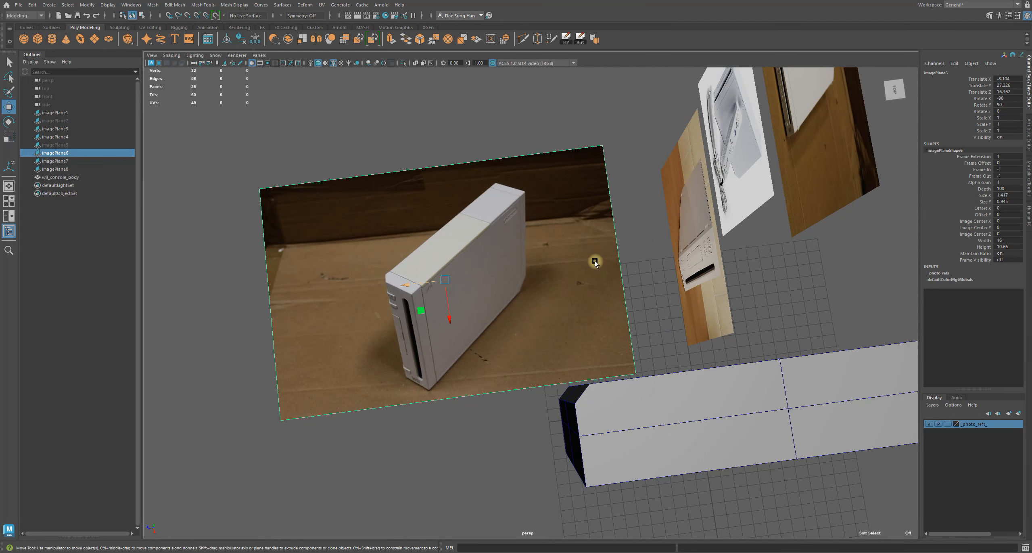
alt+drag(640, 262, 520, 248)
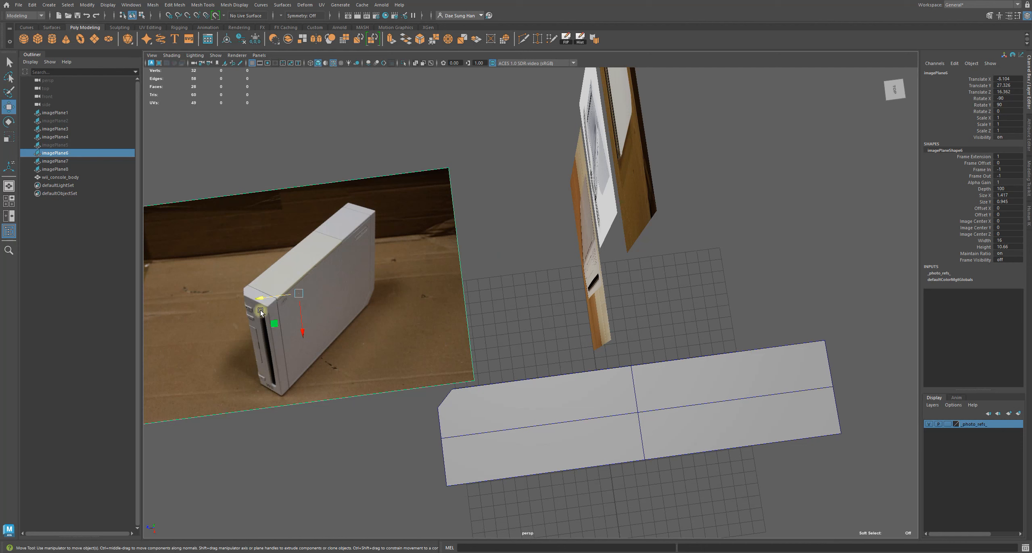
alt+right_drag(238, 270, 300, 289)
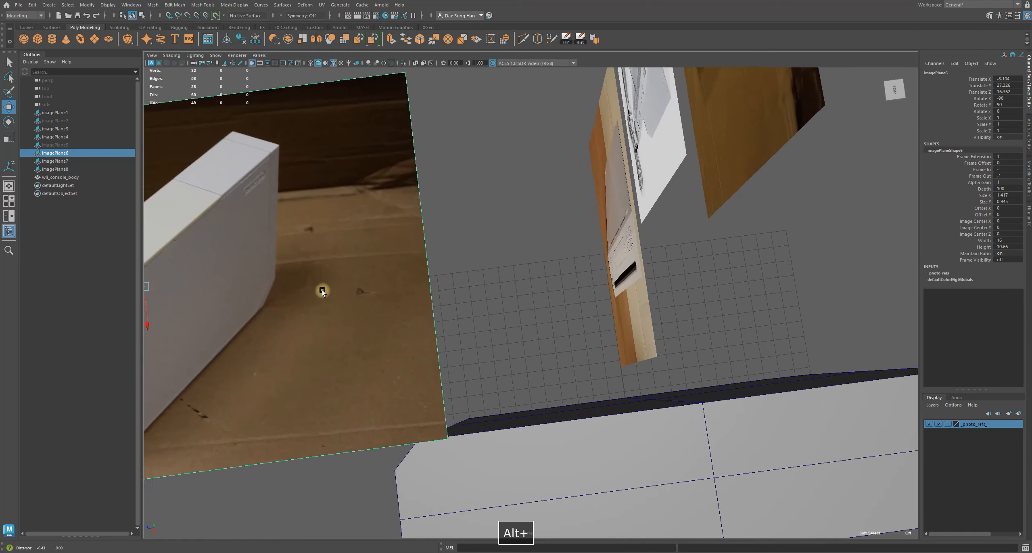
alt+middle_drag(301, 289, 450, 285)
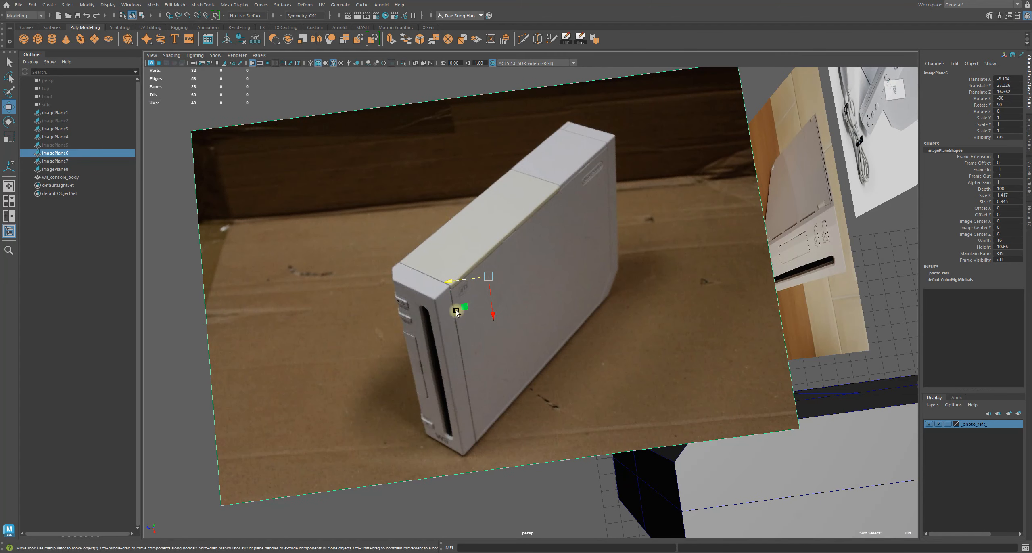
alt+drag(738, 300, 541, 296)
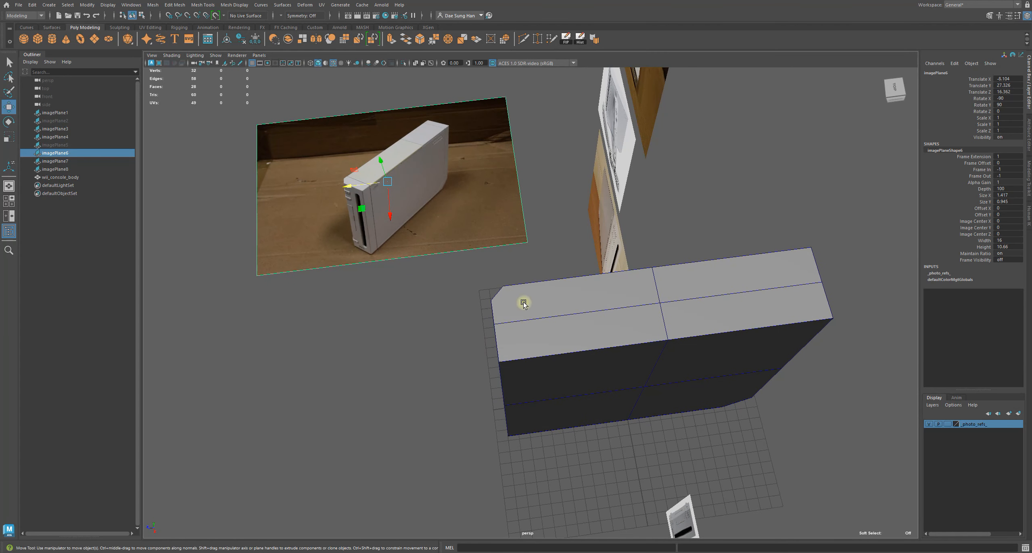
alt+drag(535, 334, 545, 303)
click(556, 320)
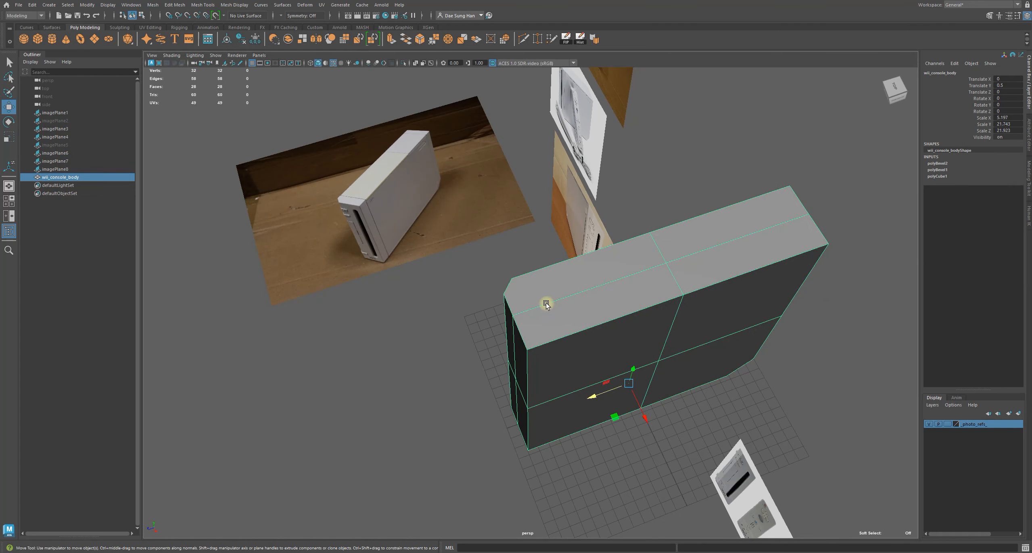
Switch to the top view and examine the body's outline against the top-view reference photo
key(space)
key(space)
alt+middle_drag(595, 381, 597, 265)
alt+right_drag(597, 265, 565, 278)
click(673, 342)
alt+middle_drag(601, 324, 617, 239)
key(alt+5)
alt+right_drag(562, 192, 468, 350)
click(467, 351)
key(w)
drag(454, 405, 339, 403)
click(500, 336)
alt+middle_drag(520, 247, 515, 282)
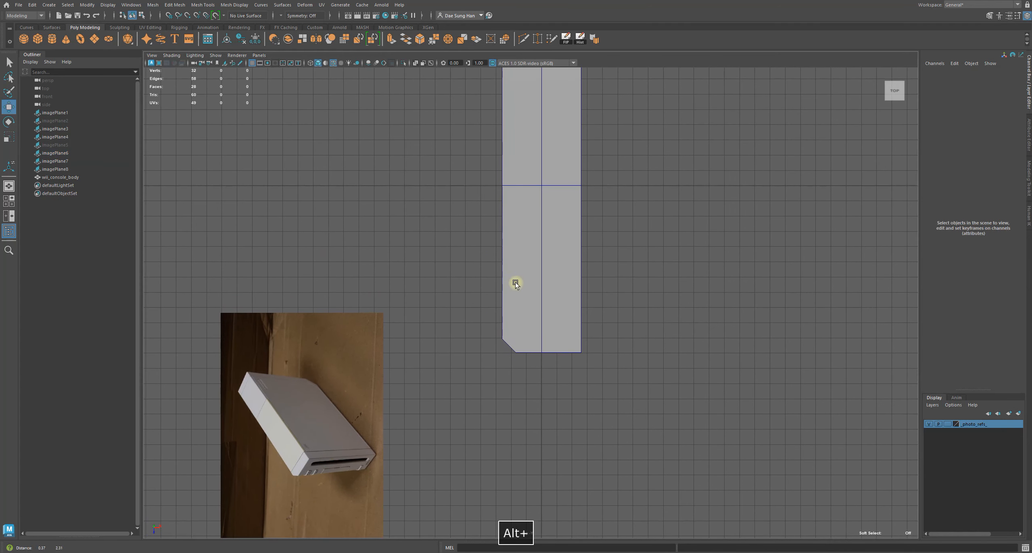
click(355, 377)
alt+right_drag(430, 369, 413, 379)
drag(339, 455, 363, 217)
click(753, 437)
alt+right_drag(605, 331, 669, 335)
alt+middle_drag(425, 217, 606, 384)
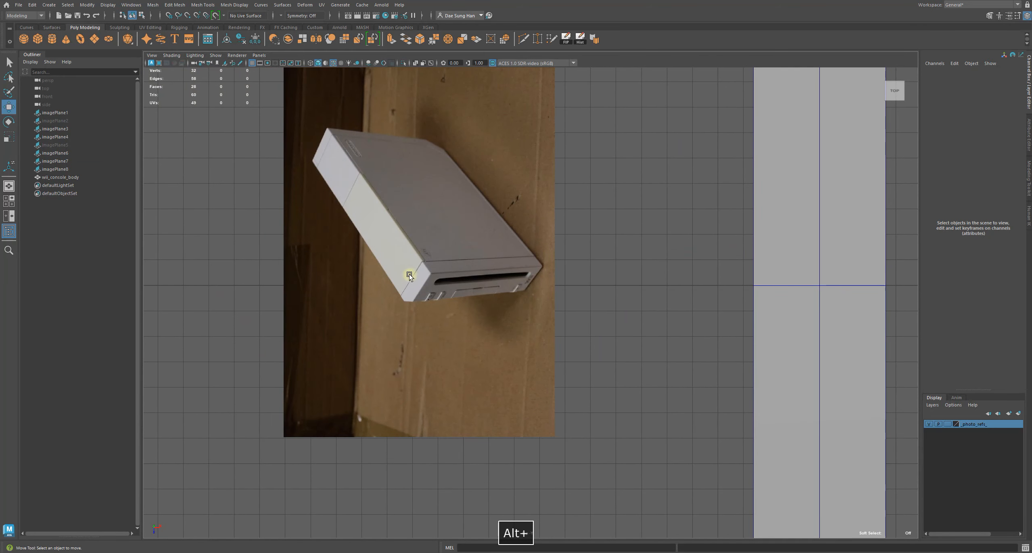
alt+middle_drag(575, 340, 357, 214)
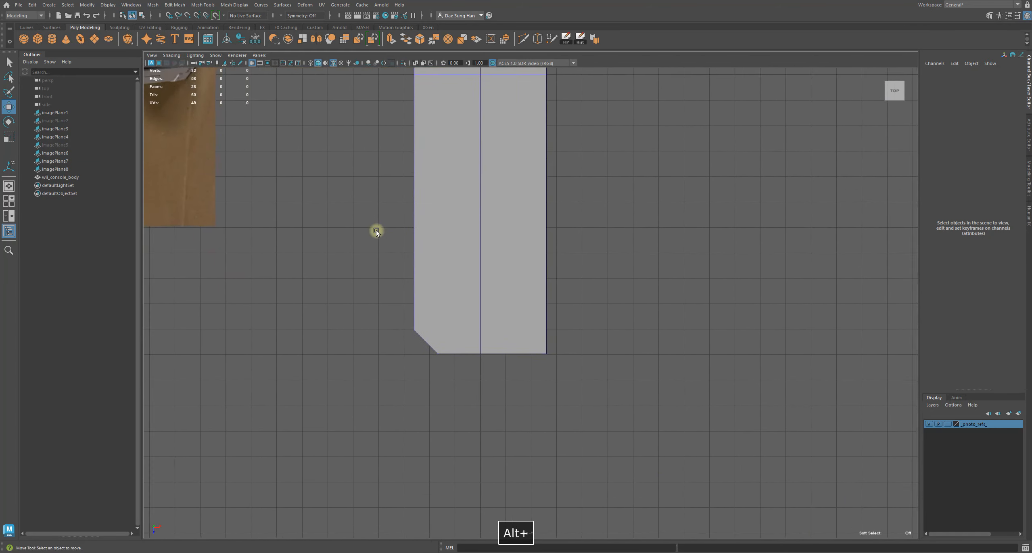
alt+right_drag(357, 214, 490, 272)
Select the console body and study its bevelled end closely in the top view
click(467, 302)
alt+middle_drag(467, 301, 951, 518)
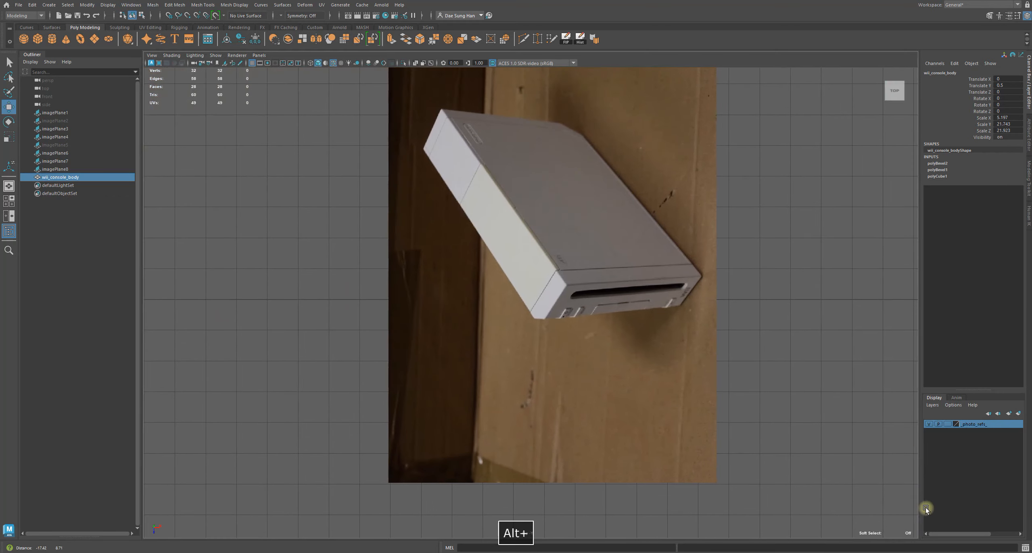
alt+middle_drag(825, 477, 299, 156)
alt+right_drag(480, 244, 506, 255)
alt+middle_drag(468, 261, 632, 368)
alt+right_drag(601, 339, 558, 318)
alt+right_drag(371, 197, 343, 185)
alt+middle_drag(516, 230, 539, 299)
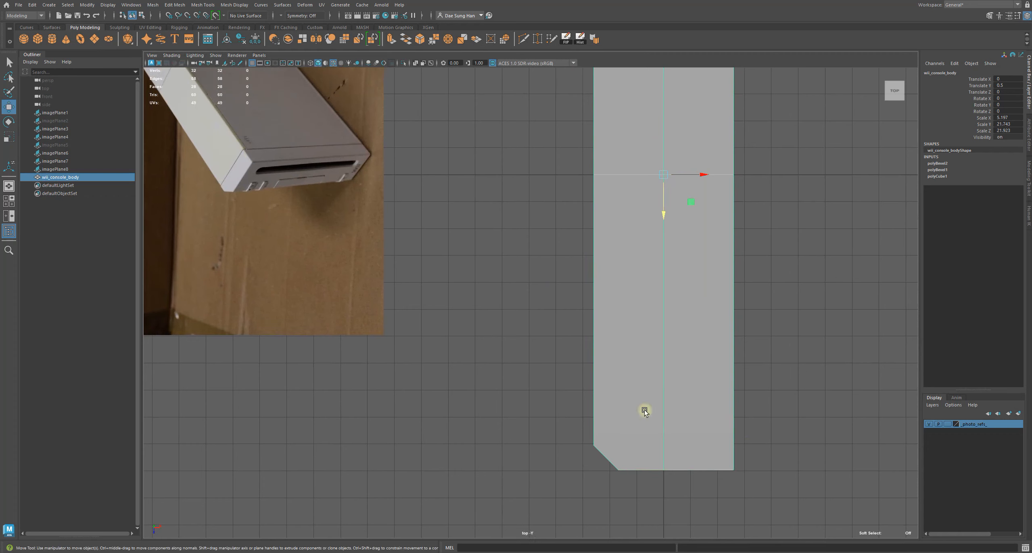
alt+middle_drag(644, 411, 615, 385)
Use Multi-Cut to slice an edge loop across the body just above its bevelled corner
shift+right_click(806, 291)
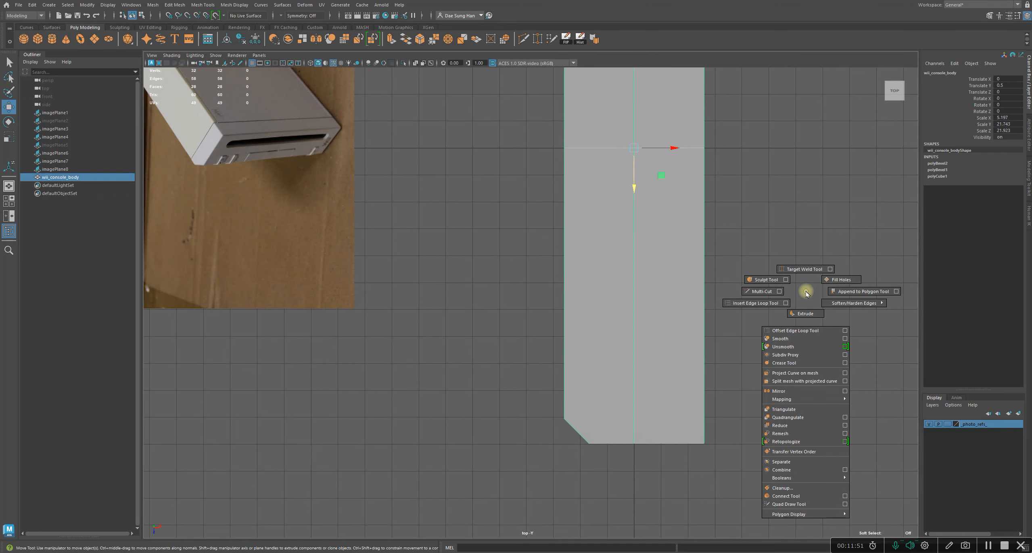
click(749, 292)
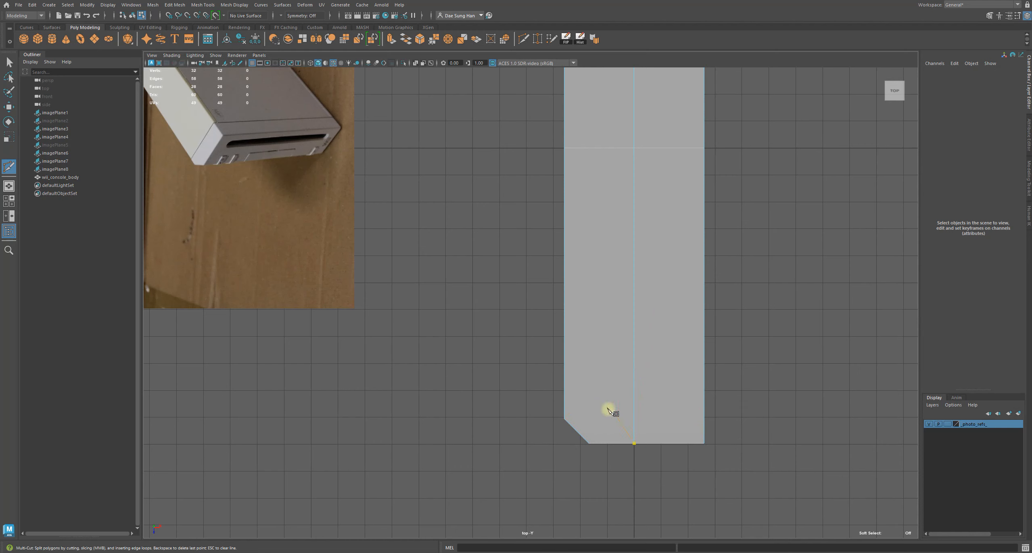
alt+right_drag(382, 288, 522, 319)
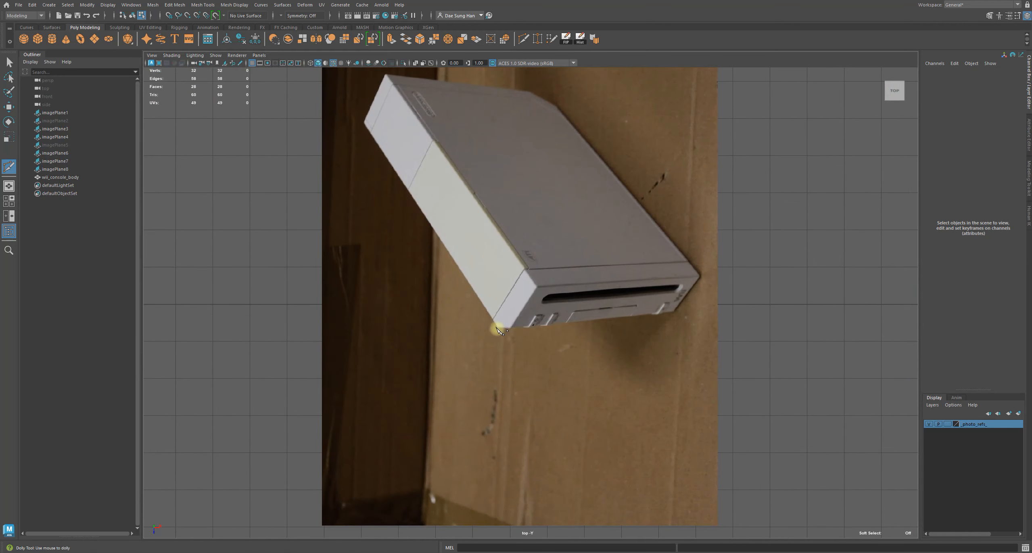
alt+right_drag(497, 328, 440, 343)
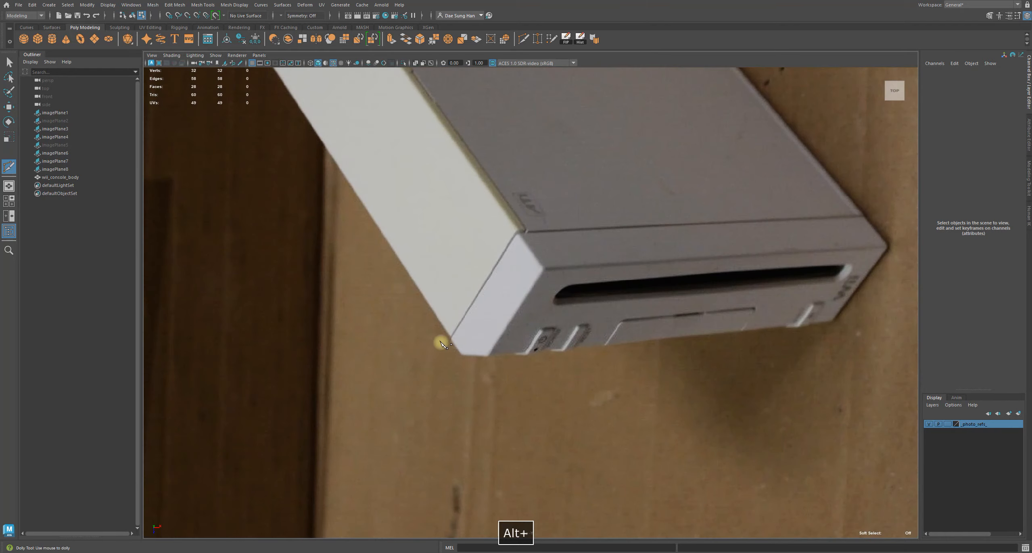
alt+right_drag(525, 242, 584, 313)
alt+middle_drag(584, 314, 454, 361)
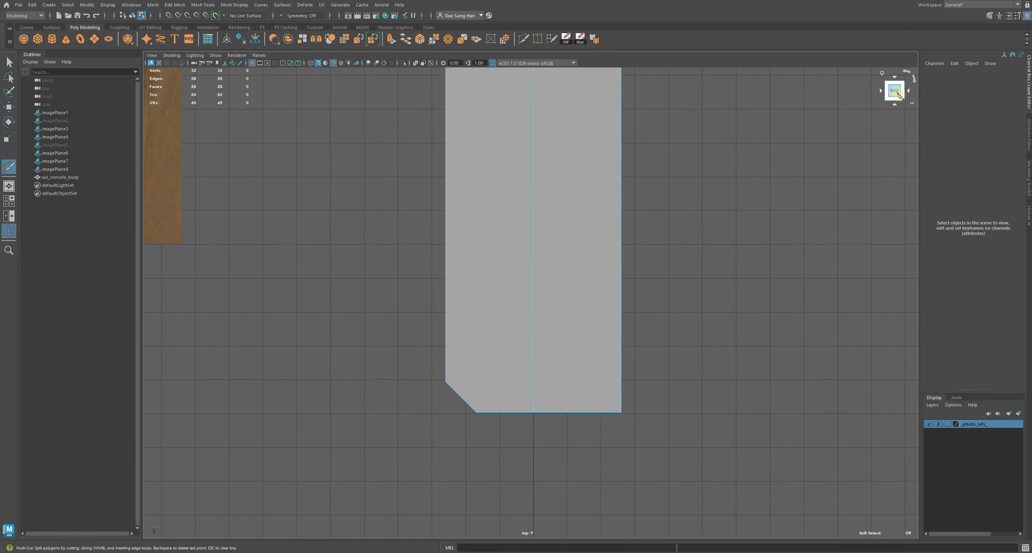
click(446, 381)
key(Escape)
key(Escape)
alt+middle_drag(370, 294, 515, 303)
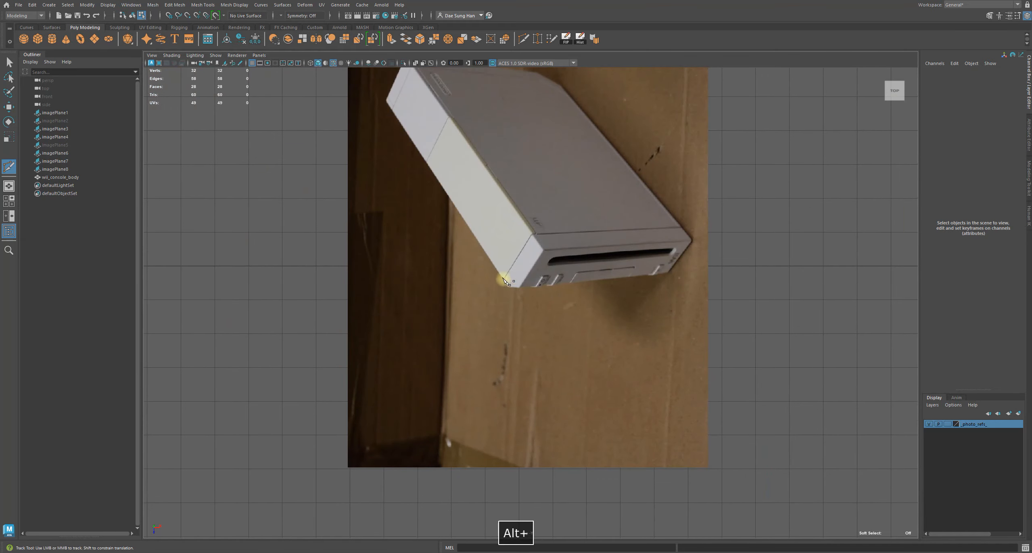
alt+middle_drag(771, 388, 552, 288)
alt+right_drag(553, 288, 622, 293)
alt+middle_drag(650, 416, 615, 341)
alt+middle_drag(454, 278, 459, 299)
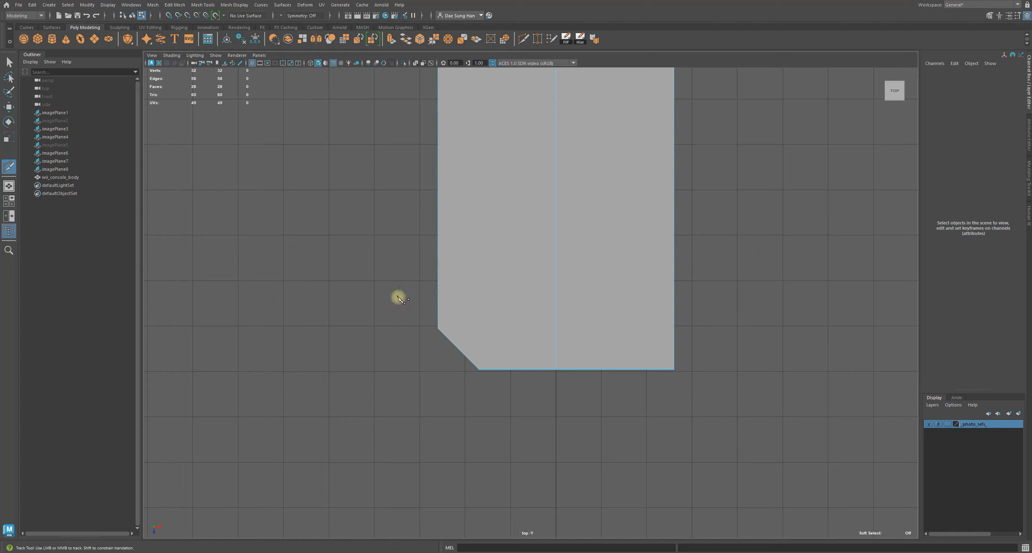
shift+drag(389, 297, 988, 306)
key(ctrl+z)
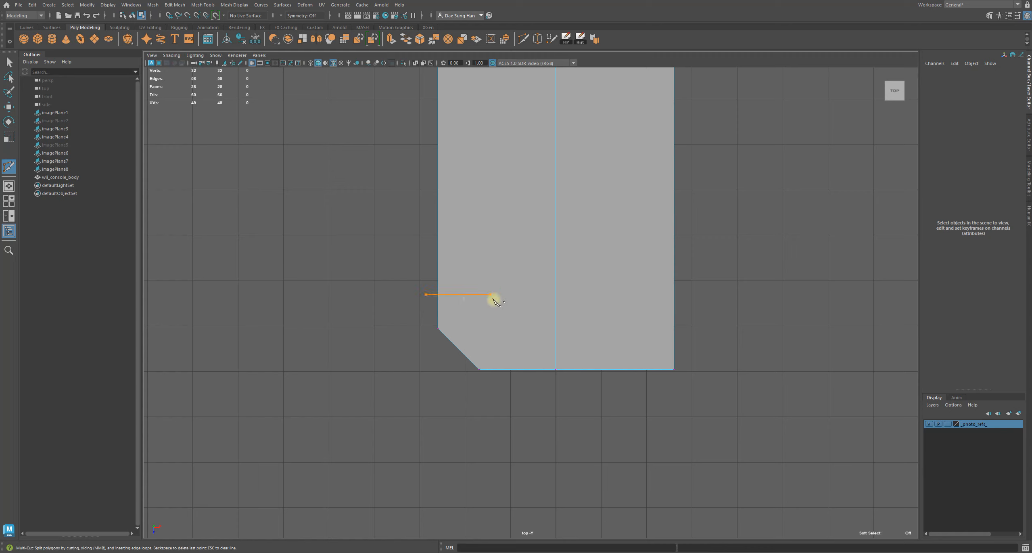
shift+drag(683, 315, 800, 303)
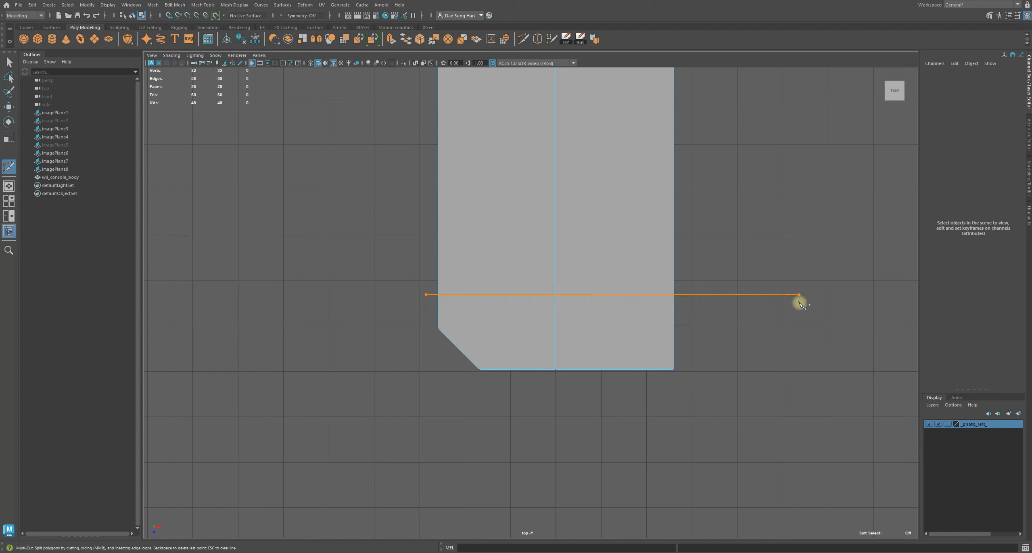
shift+drag(800, 301, 798, 301)
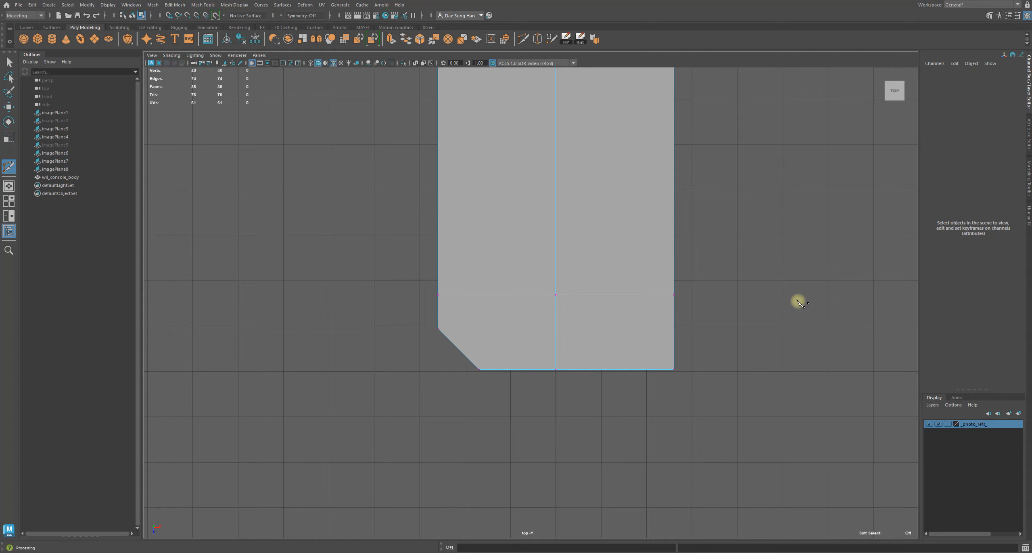
key(w)
alt+right_drag(688, 299, 585, 253)
alt+middle_drag(585, 253, 623, 336)
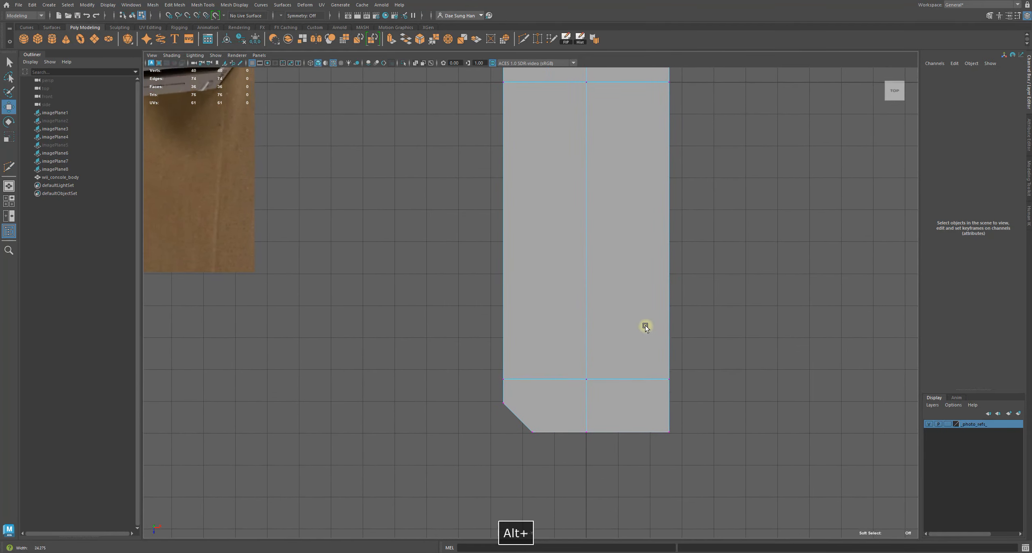
Compare the body's new edge loop and bevelled corner with the top-view reference photo in the top view
alt+right_drag(655, 330, 235, 311)
key(space)
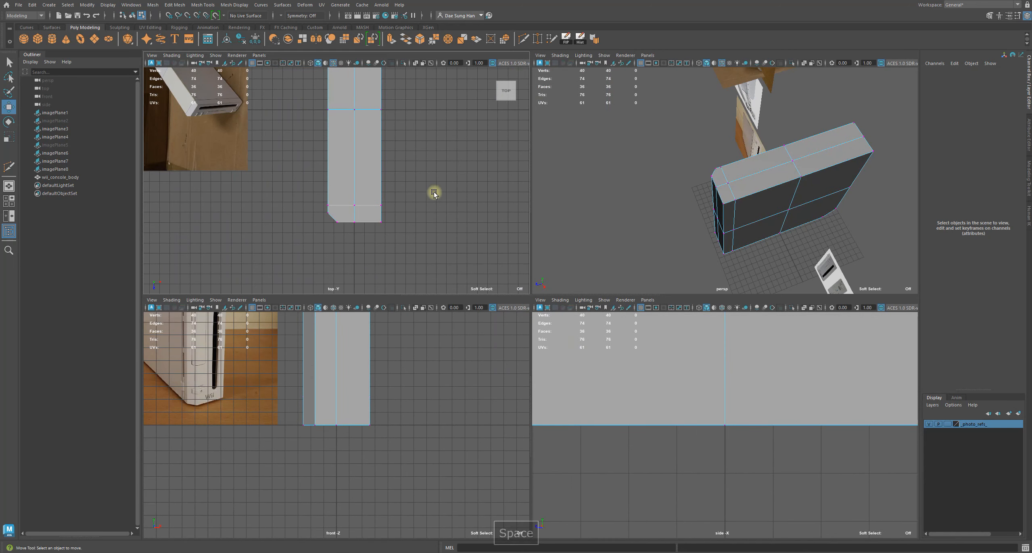
key(space)
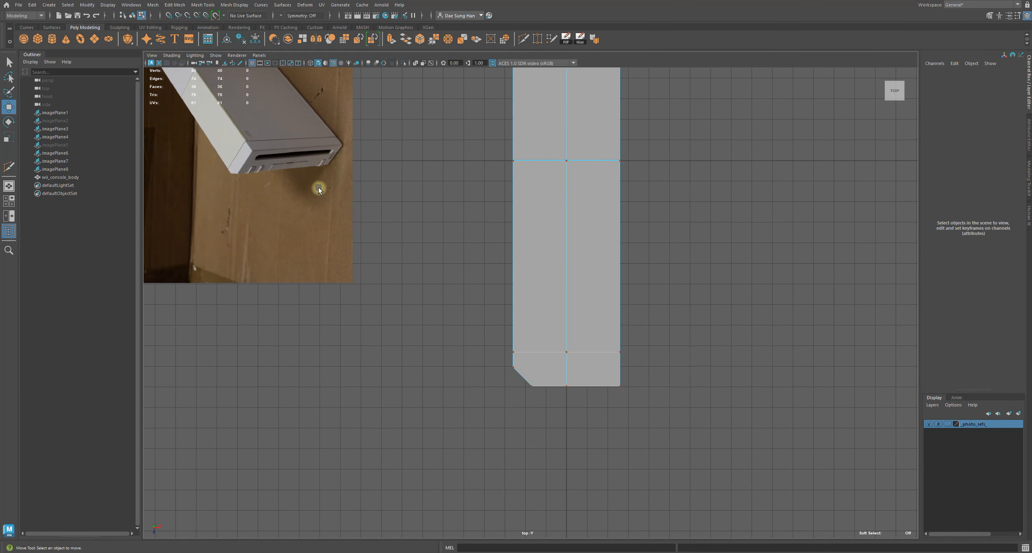
right_drag(587, 185, 818, 69)
alt+right_drag(508, 183, 482, 186)
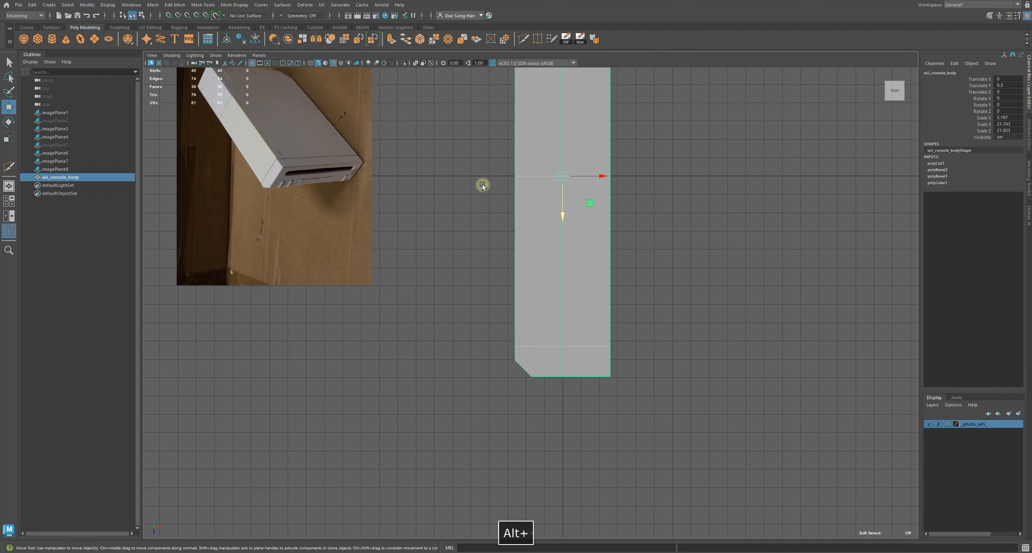
click(314, 183)
drag(276, 141, 357, 226)
alt+right_drag(403, 231, 630, 264)
alt+right_drag(486, 228, 395, 218)
drag(300, 200, 305, 313)
click(813, 341)
alt+right_drag(547, 291, 603, 296)
alt+middle_drag(404, 241, 524, 177)
alt+right_drag(490, 377, 540, 391)
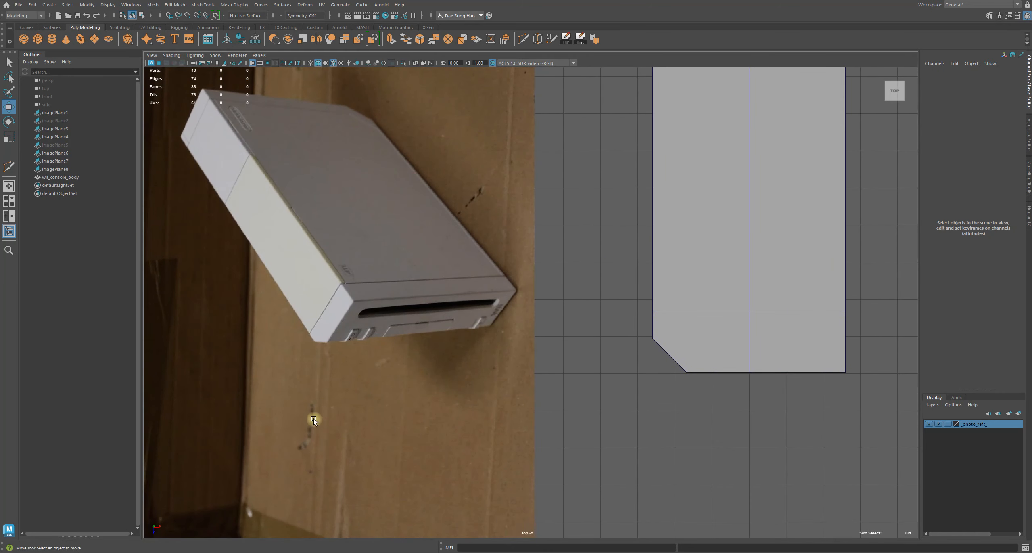
alt+middle_drag(620, 343, 571, 345)
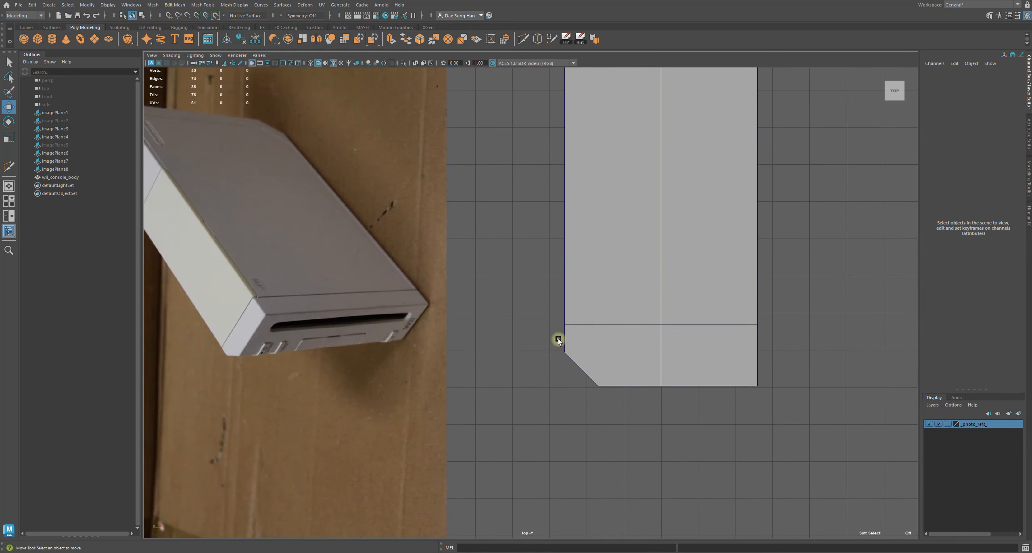
alt+middle_drag(658, 315, 743, 312)
alt+right_drag(746, 317, 641, 325)
alt+right_drag(785, 336, 548, 283)
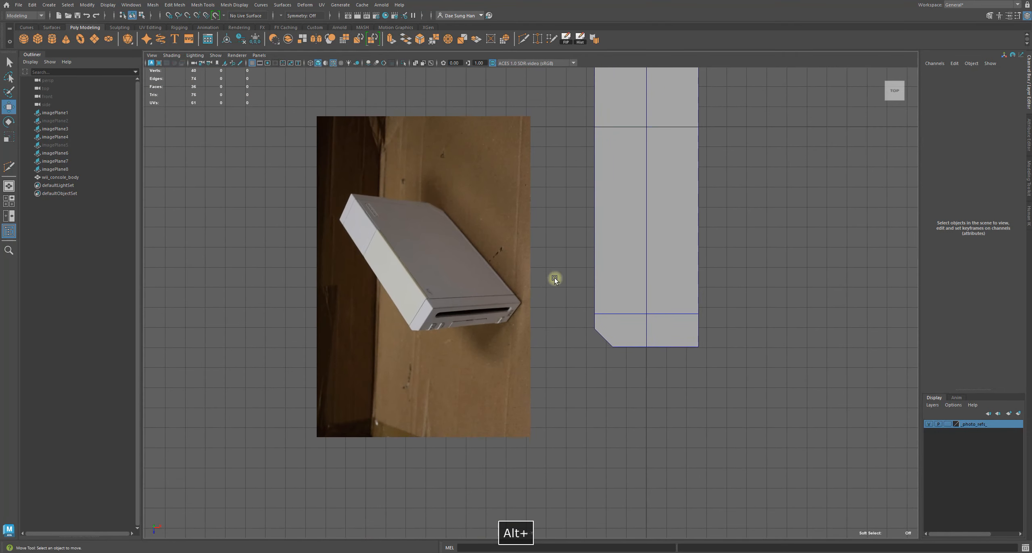
alt+middle_drag(429, 278, 407, 324)
click(407, 324)
drag(398, 324, 258, 184)
click(472, 234)
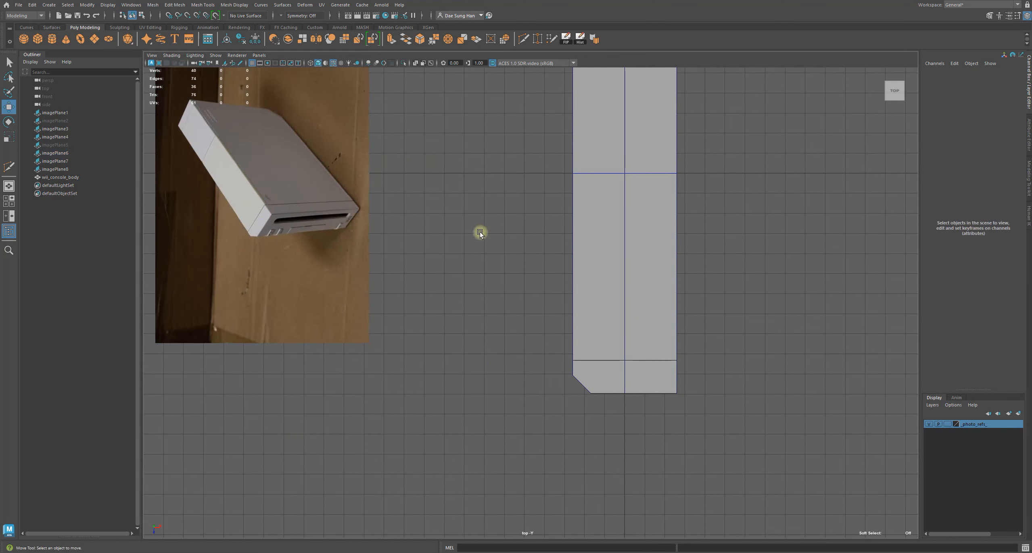
Inspect the front and angled reference photos around the console body in the perspective view
key(space)
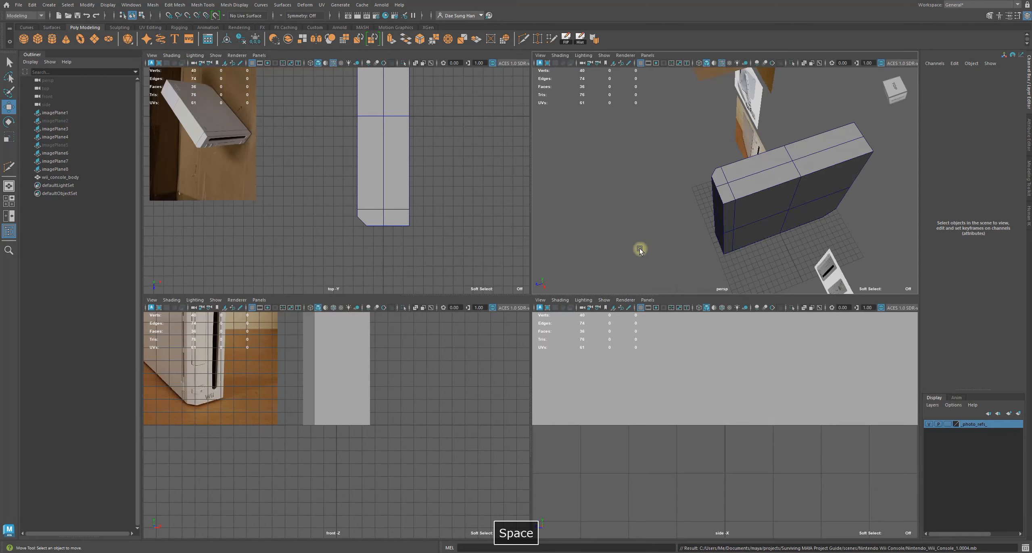
key(space)
alt+drag(589, 324, 488, 307)
alt+right_drag(490, 299, 708, 346)
alt+middle_drag(430, 239, 511, 349)
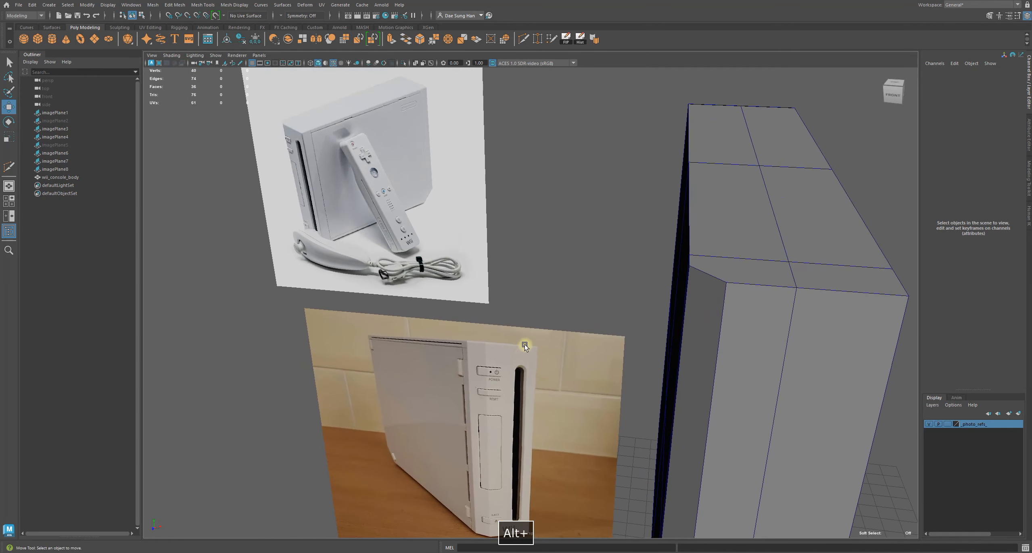
alt+middle_drag(465, 314, 504, 222)
alt+right_drag(476, 227, 706, 336)
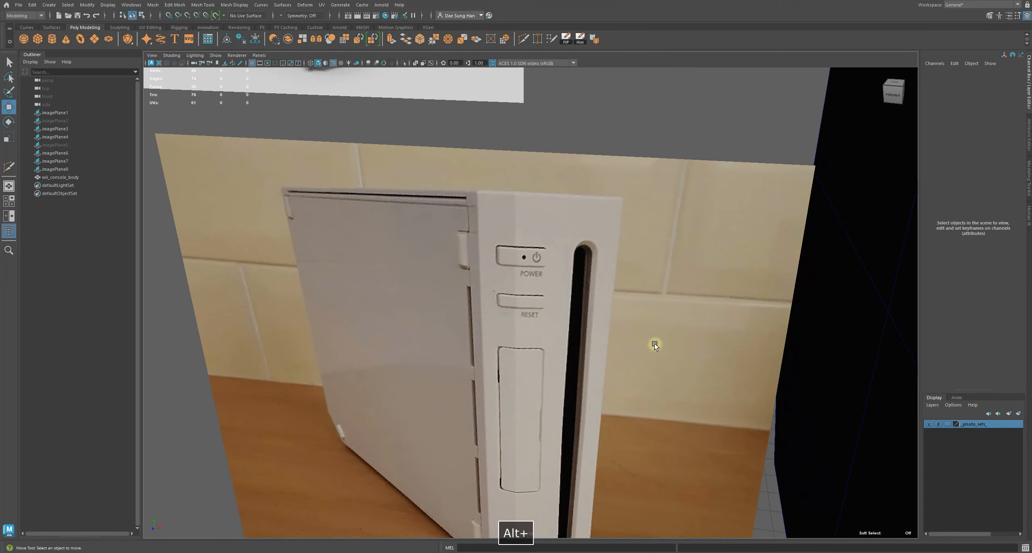
alt+middle_drag(543, 313, 595, 282)
alt+right_drag(595, 282, 545, 272)
alt+middle_drag(480, 266, 505, 270)
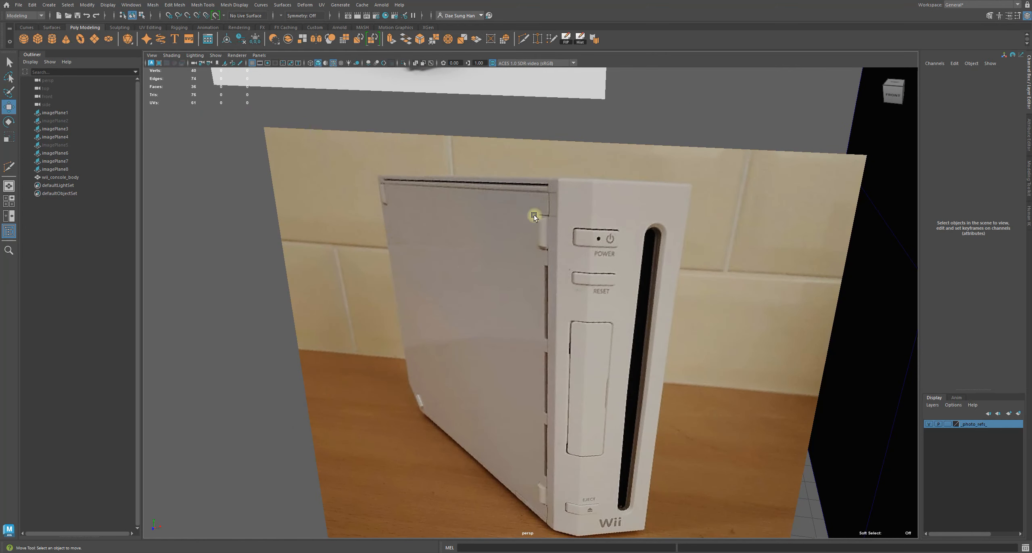
alt+right_drag(538, 505, 488, 338)
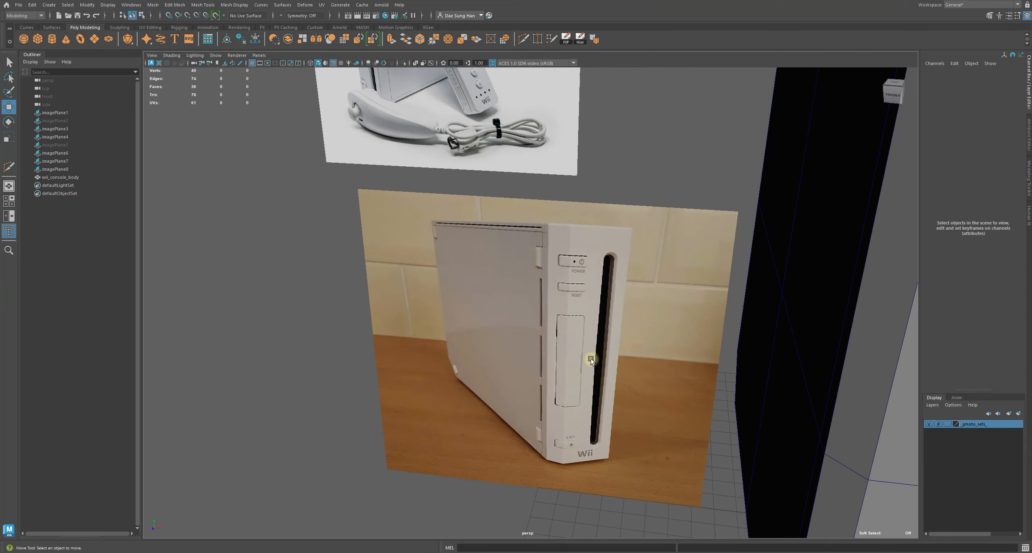
alt+right_drag(587, 355, 516, 209)
alt+middle_drag(516, 210, 526, 279)
alt+right_drag(525, 279, 681, 244)
alt+middle_drag(682, 244, 666, 264)
alt+right_drag(597, 232, 683, 258)
alt+middle_drag(578, 191, 558, 242)
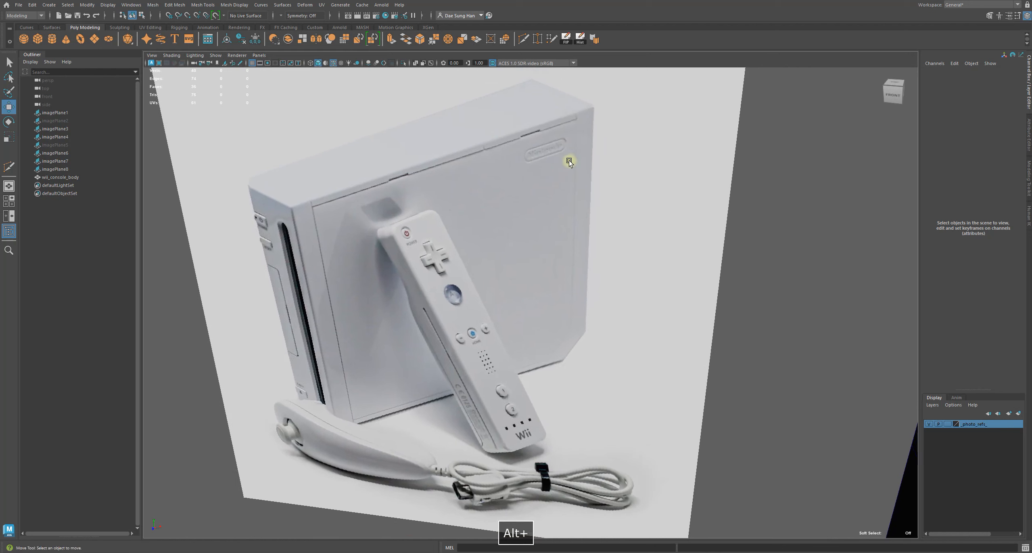
alt+middle_drag(575, 207, 580, 298)
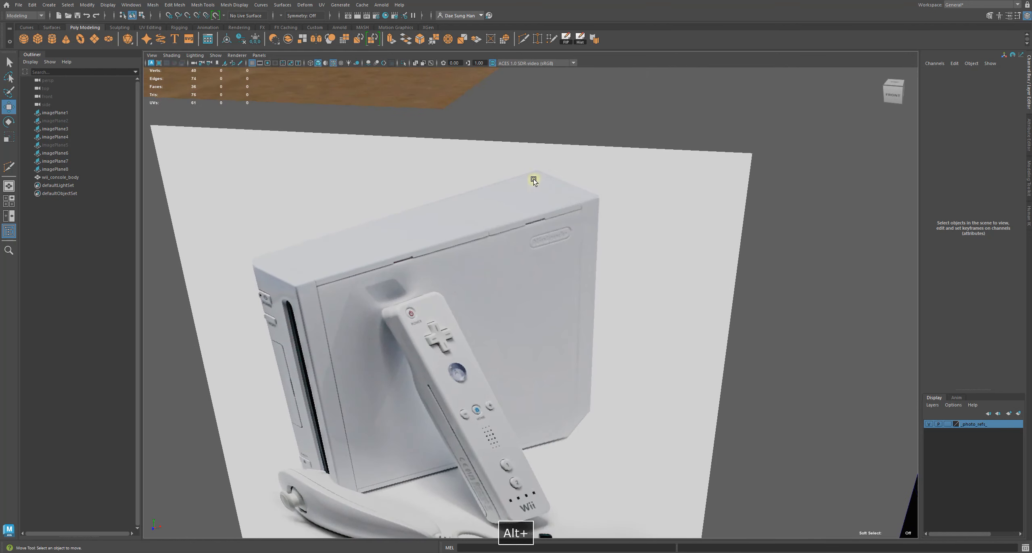
alt+right_drag(666, 237, 486, 199)
alt+middle_drag(486, 199, 487, 358)
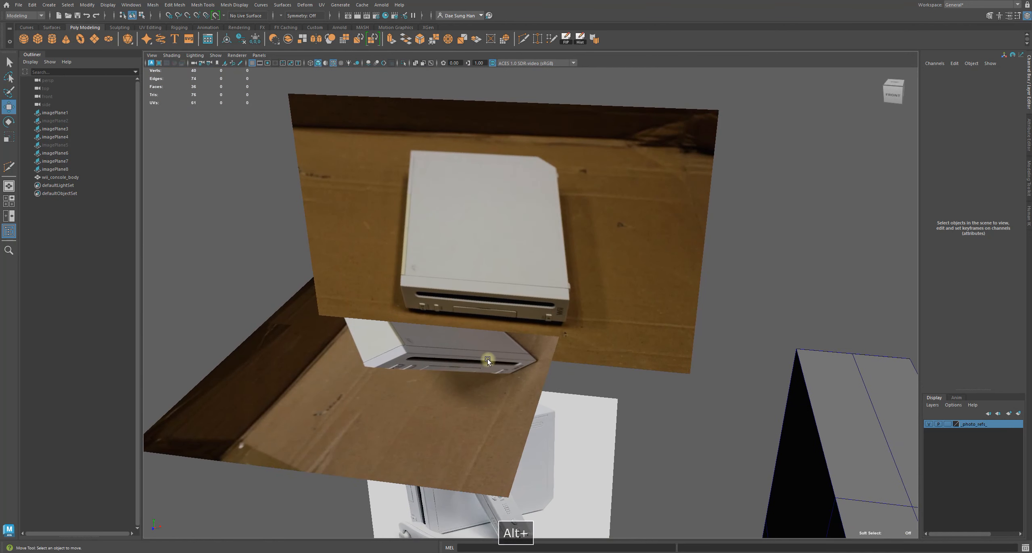
alt+right_drag(622, 282, 603, 306)
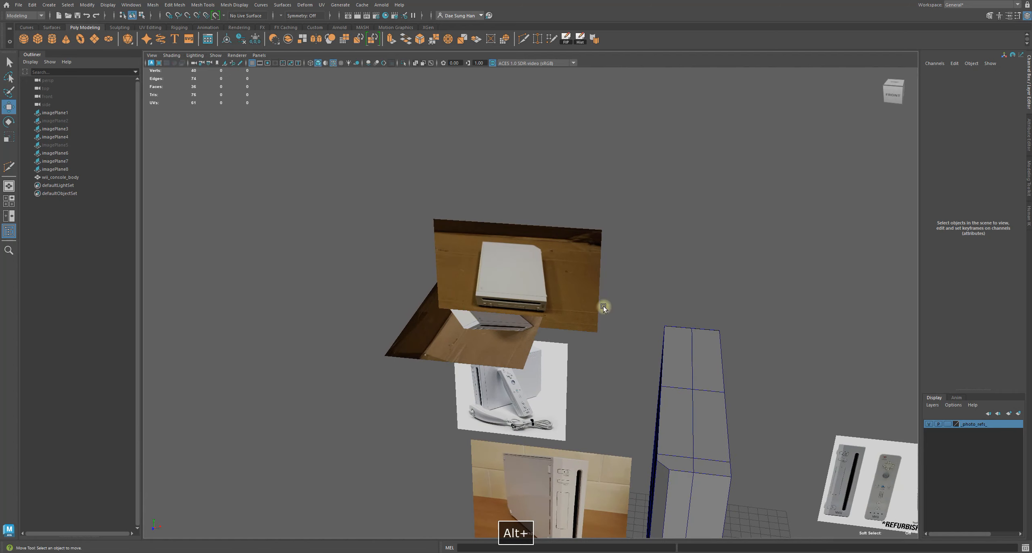
Select the angled overhead reference image plane and study the console's bevelled edges in it closely
click(475, 340)
alt+drag(476, 340, 572, 261)
alt+right_drag(572, 261, 743, 290)
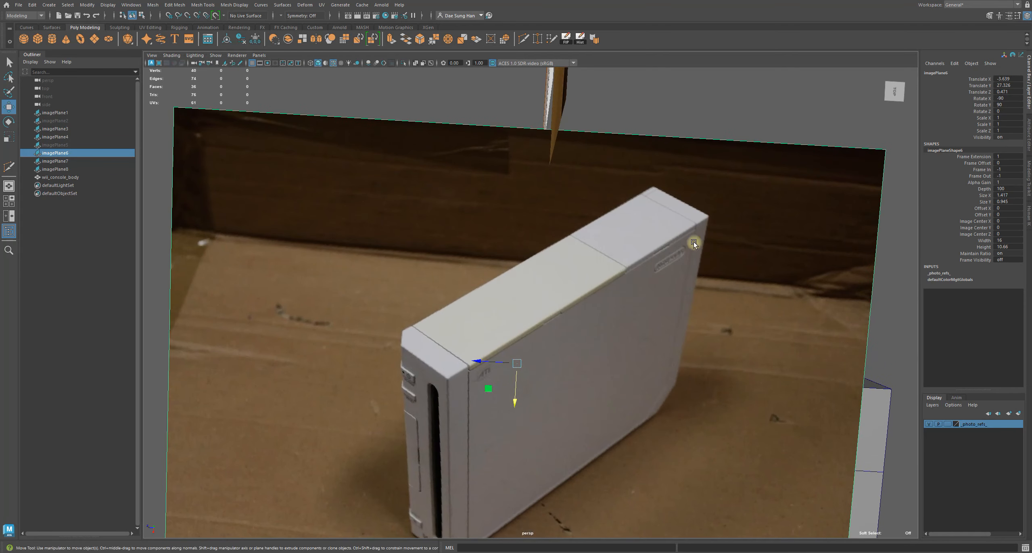
alt+middle_drag(693, 242, 612, 201)
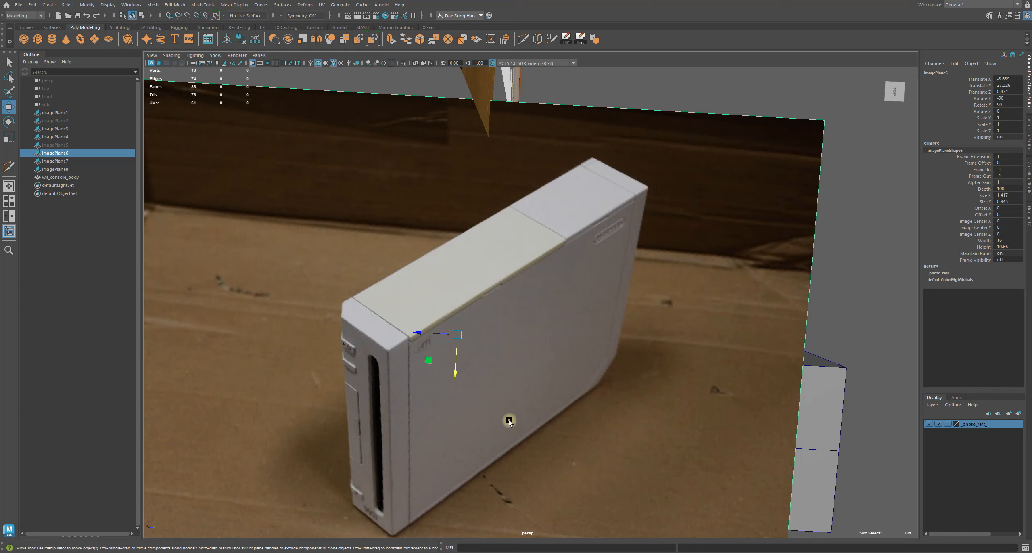
alt+right_drag(721, 289, 315, 235)
alt+drag(351, 416, 613, 259)
click(562, 265)
alt+right_drag(561, 266, 555, 288)
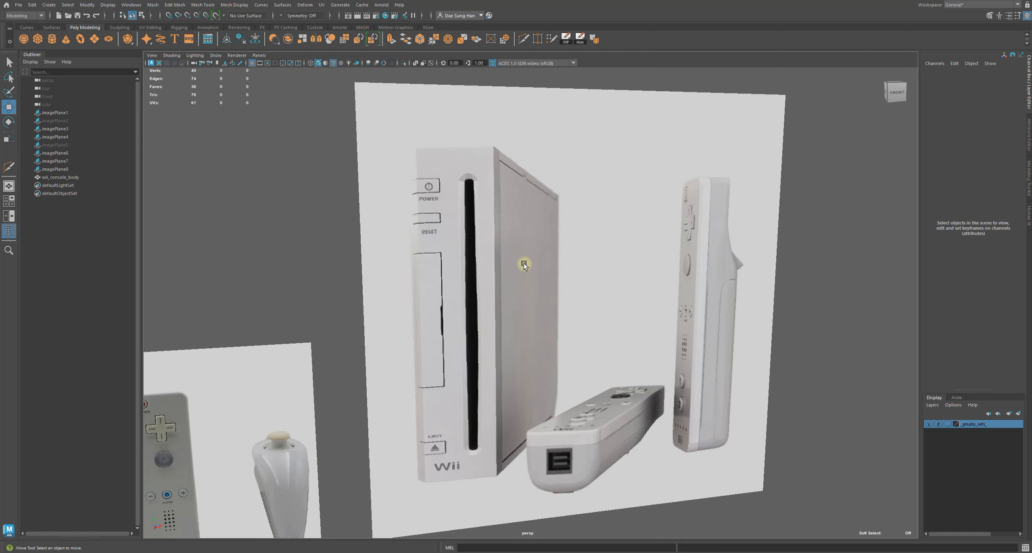
alt+right_drag(537, 302, 445, 304)
alt+drag(445, 304, 445, 273)
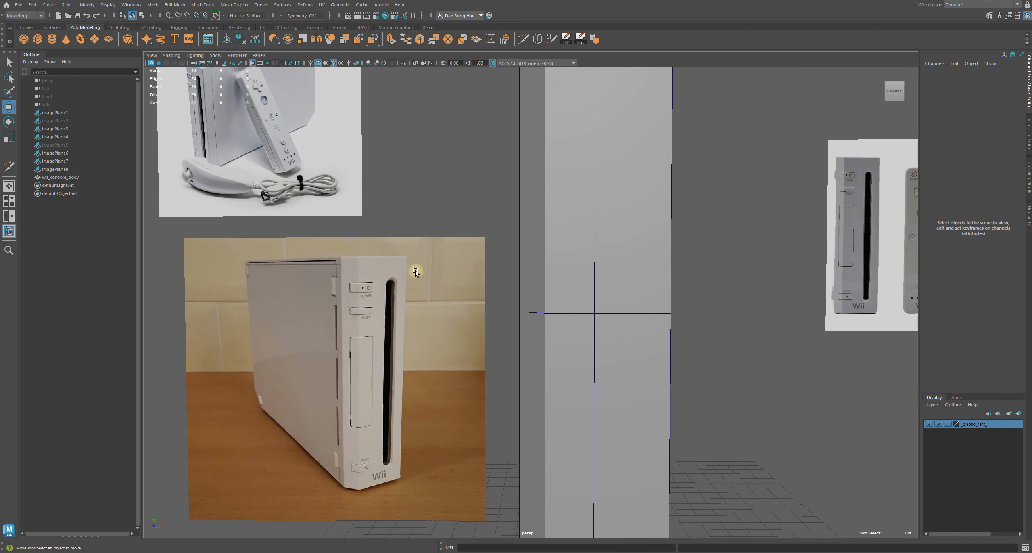
Study the front-facing reference photos of the console's slot and buttons, then select the console body
alt+middle_drag(415, 270, 438, 217)
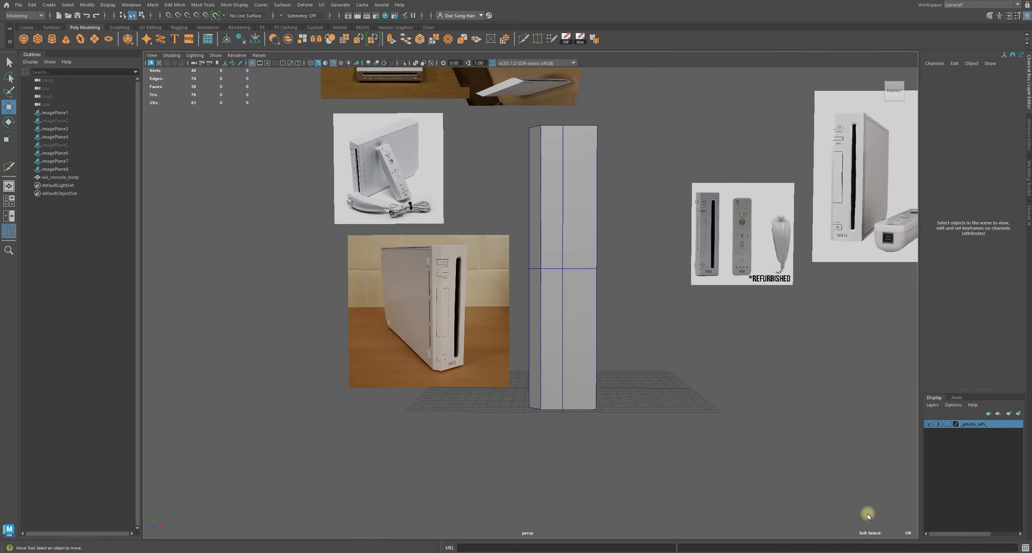
alt+right_drag(422, 224, 758, 343)
alt+middle_drag(385, 262, 539, 271)
alt+right_drag(404, 221, 470, 234)
alt+middle_drag(408, 232, 417, 204)
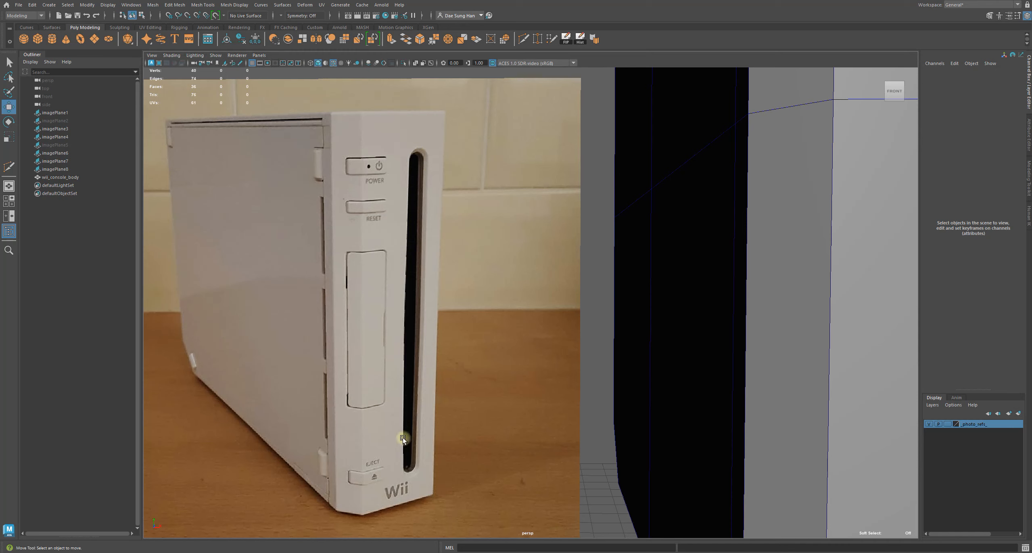
alt+right_drag(387, 439, 199, 258)
alt+middle_drag(512, 206, 176, 252)
alt+right_drag(403, 217, 606, 232)
alt+middle_drag(606, 231, 539, 217)
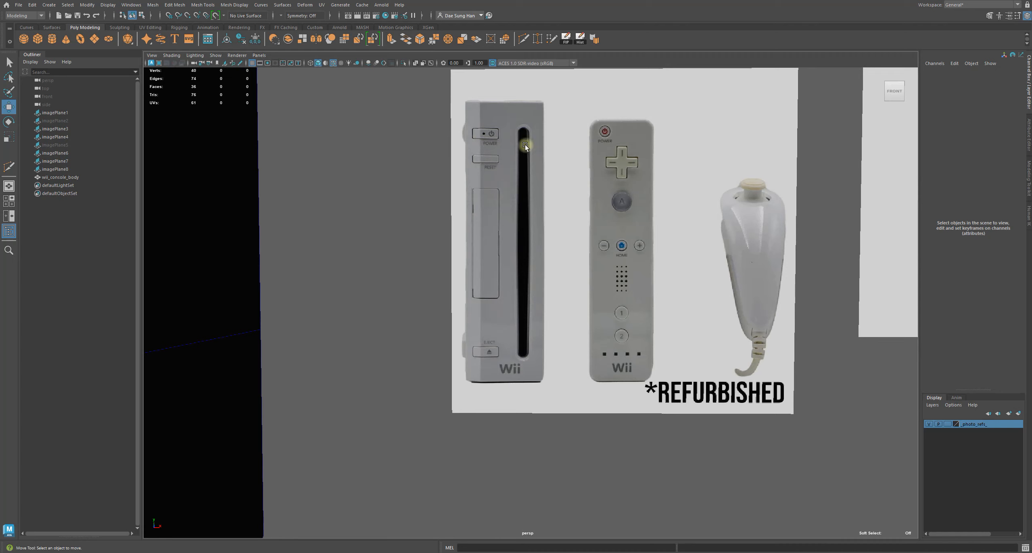
alt+drag(542, 410, 611, 107)
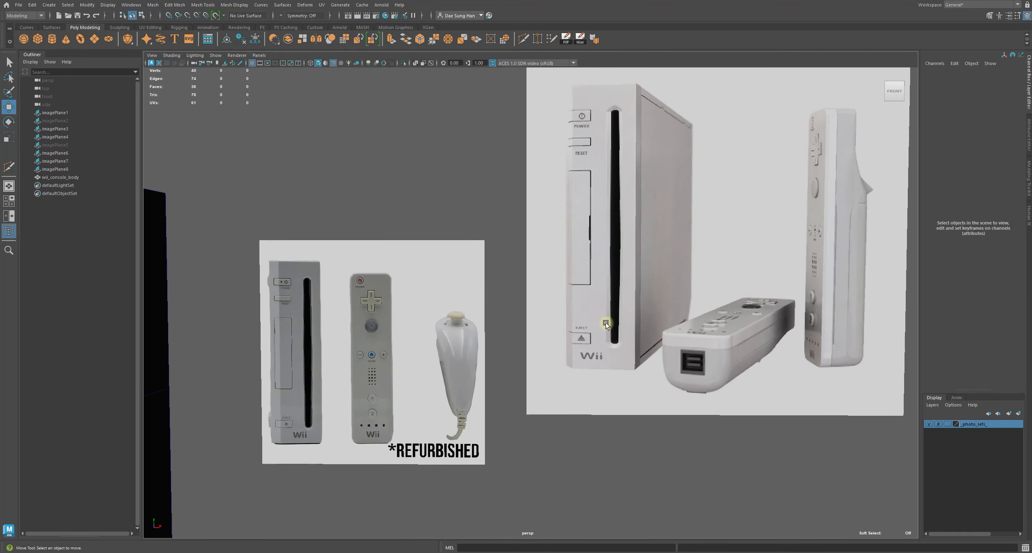
alt+drag(714, 260, 468, 222)
mouse_move(543, 280)
alt+mouse_down()
mouse_move(545, 255)
mouse_move(555, 288)
alt+mouse_up()
click(538, 284)
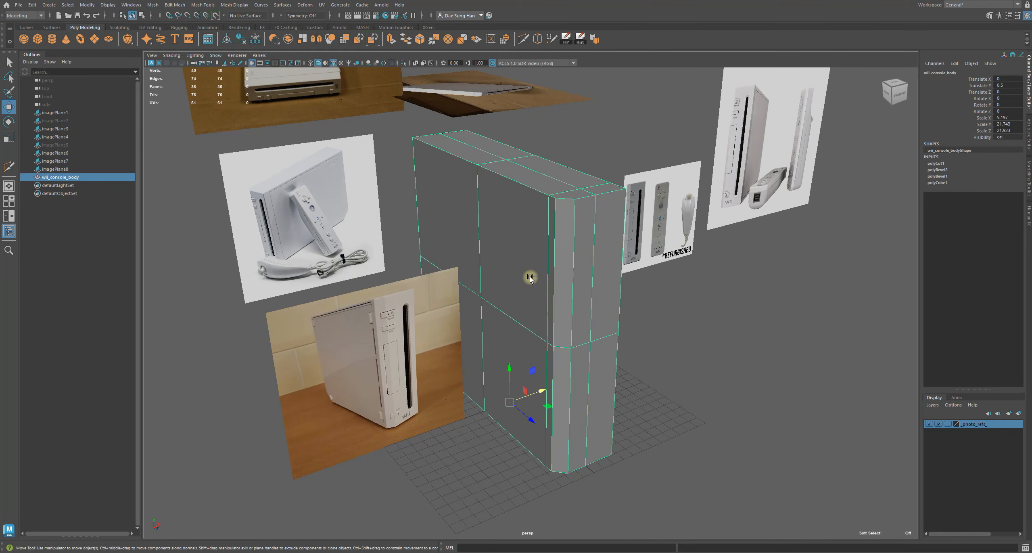
Save the scene as a new file named Nintendo_Wii_Console_2_Pre-Boolean
key(ctrl+shift+s)
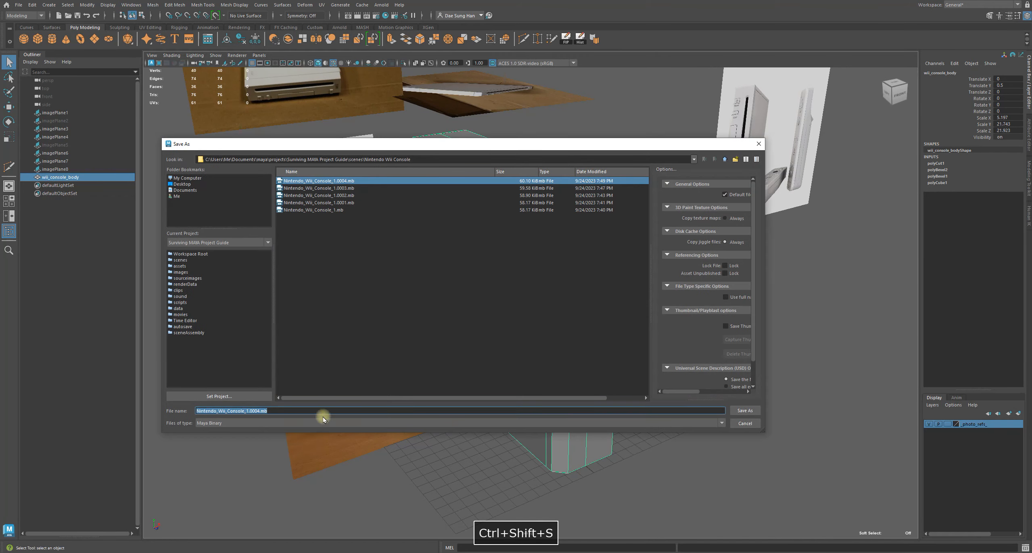
click(277, 409)
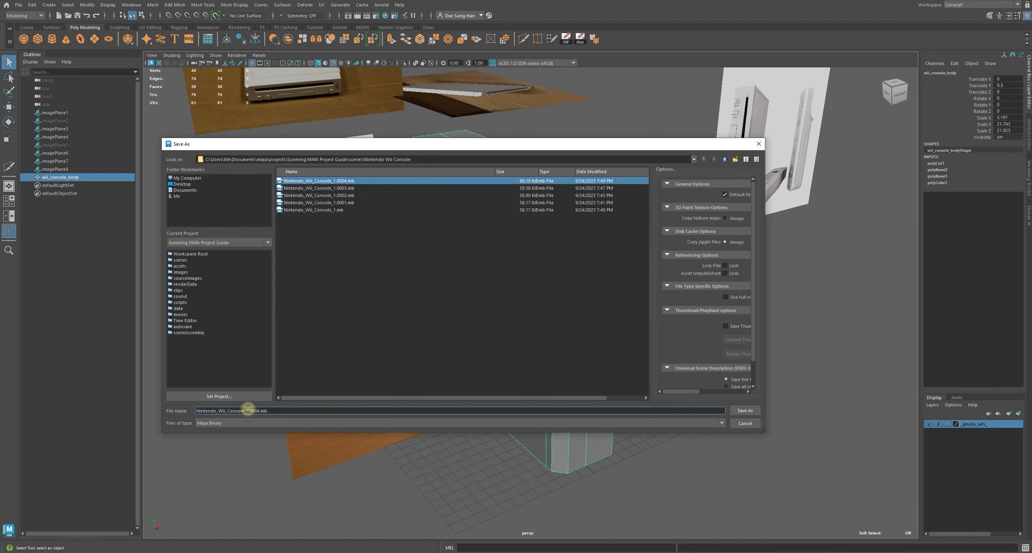
drag(246, 409, 400, 409)
text(2_)
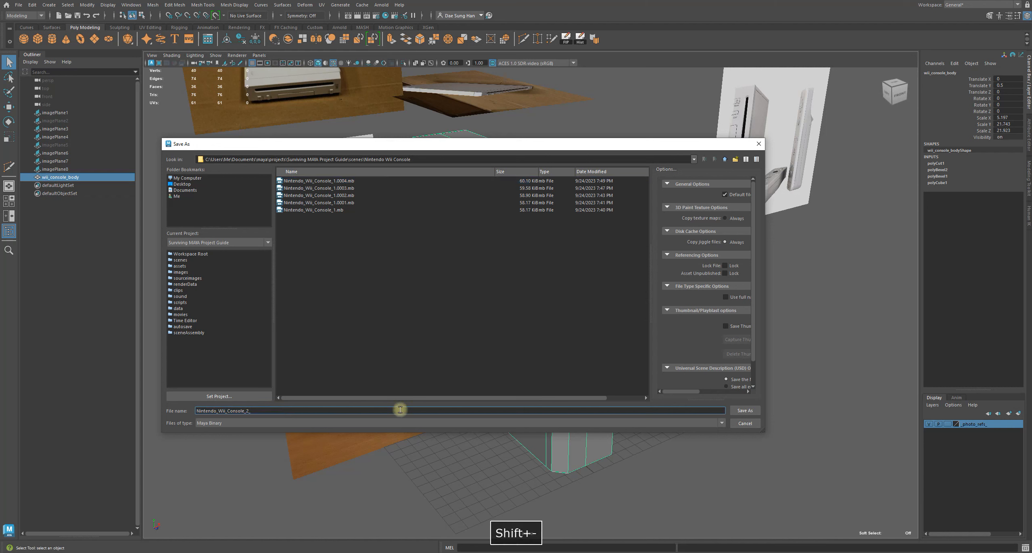
text(Pre)
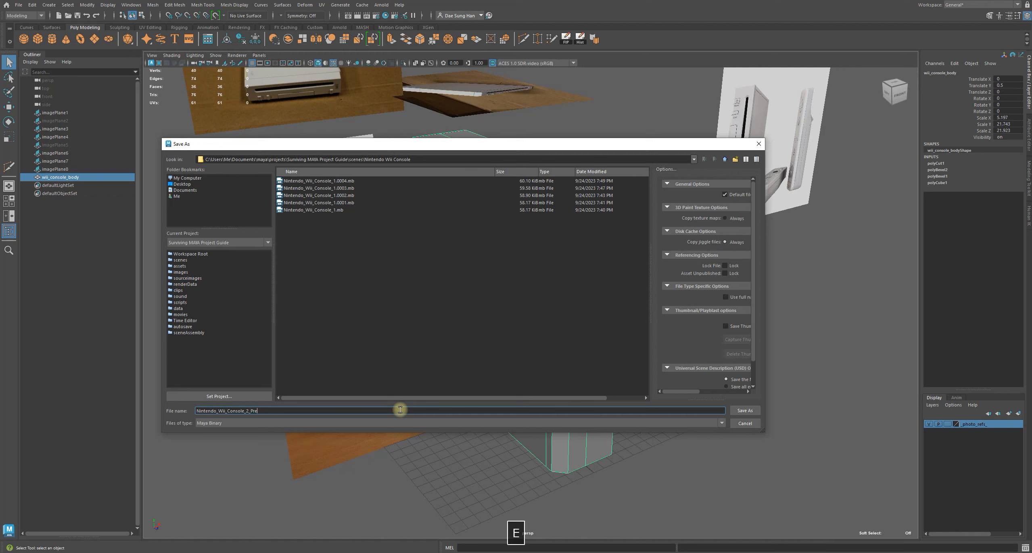
text(-B)
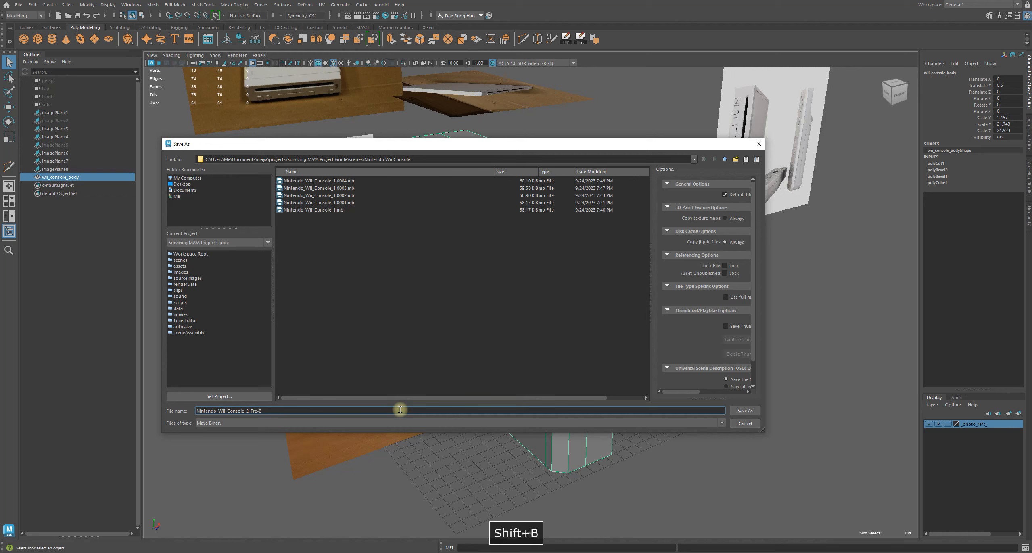
text(oolean)
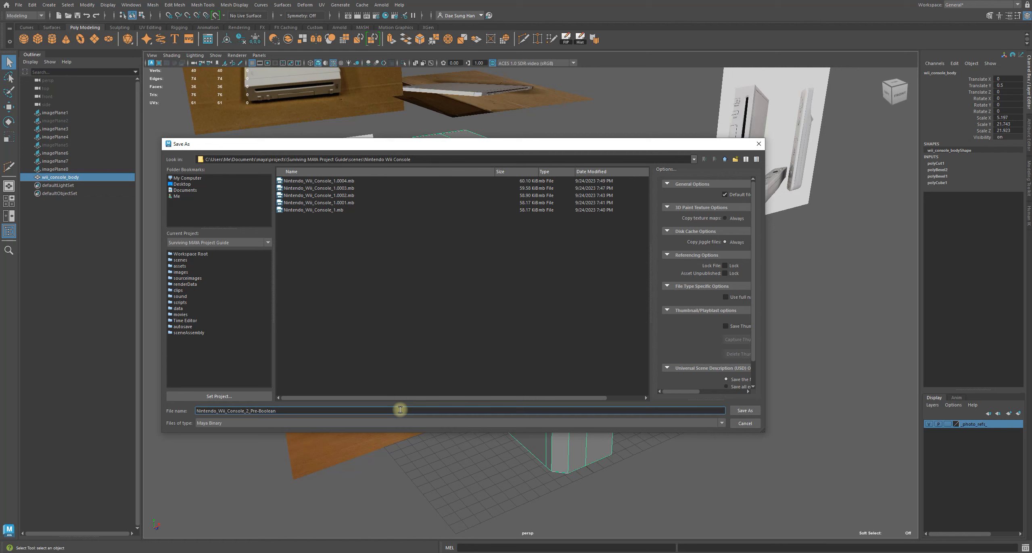
key(Return)
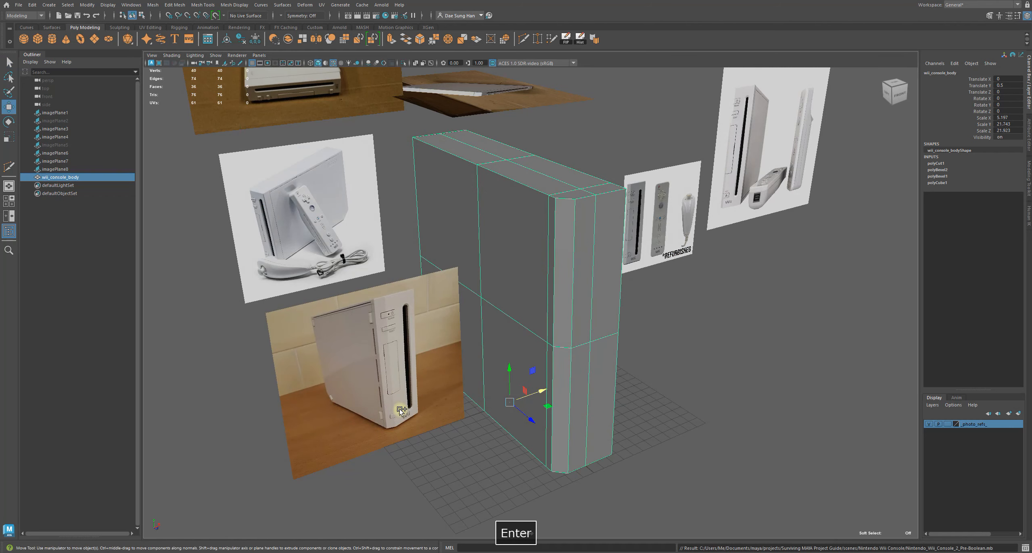
Review the console body against the front and side reference photos from different viewpoints
alt+drag(404, 248, 454, 244)
alt+right_drag(454, 244, 609, 279)
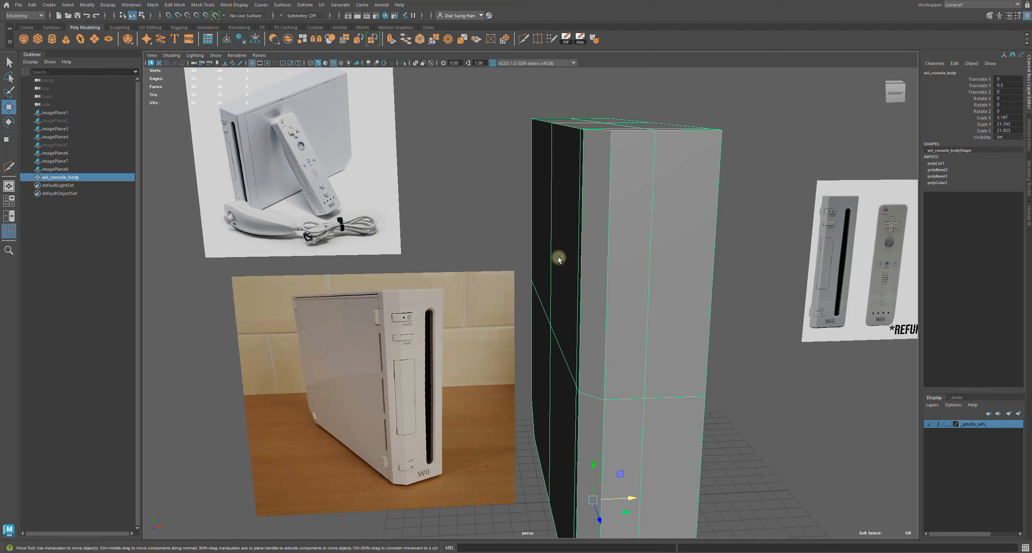
alt+middle_drag(653, 245, 622, 215)
alt+right_drag(622, 215, 513, 238)
click(624, 337)
alt+middle_drag(586, 277, 388, 310)
alt+right_drag(389, 310, 740, 390)
alt+middle_drag(488, 241, 400, 291)
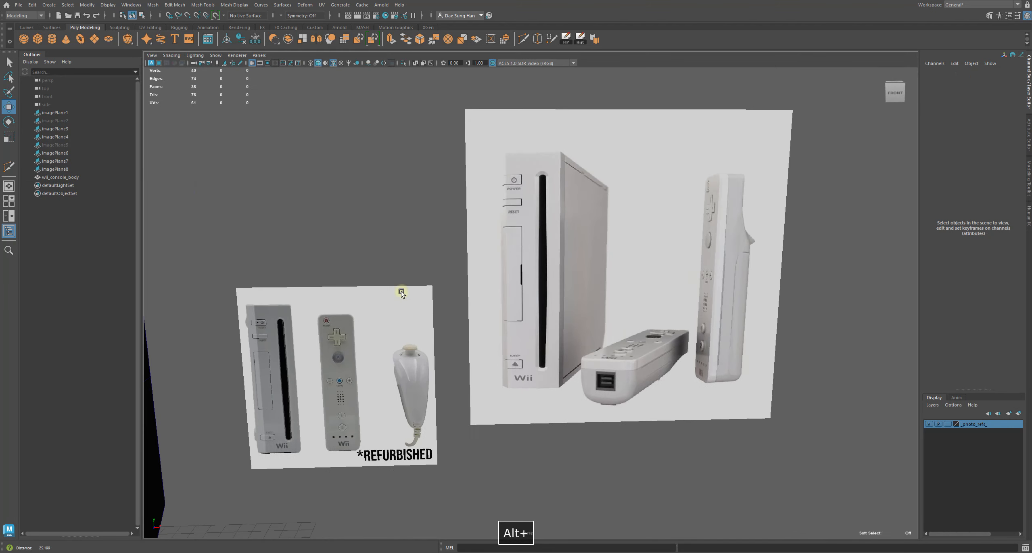
alt+right_drag(400, 291, 586, 338)
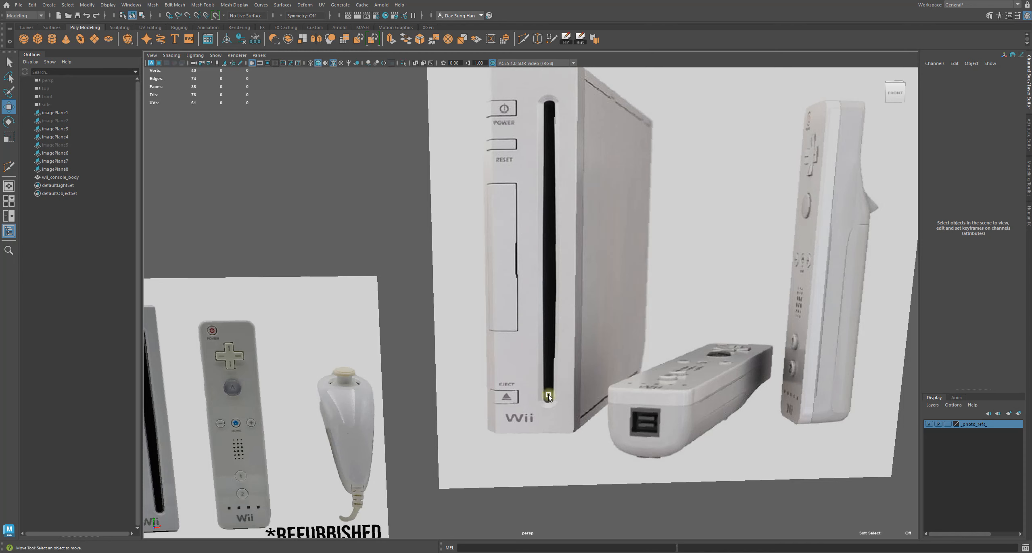
Examine the front-facing reference photo of the console, remote and nunchuk up close
alt+right_drag(613, 212, 404, 297)
alt+middle_drag(403, 297, 725, 147)
alt+right_drag(725, 147, 449, 153)
alt+middle_drag(449, 153, 445, 178)
alt+right_drag(445, 177, 851, 291)
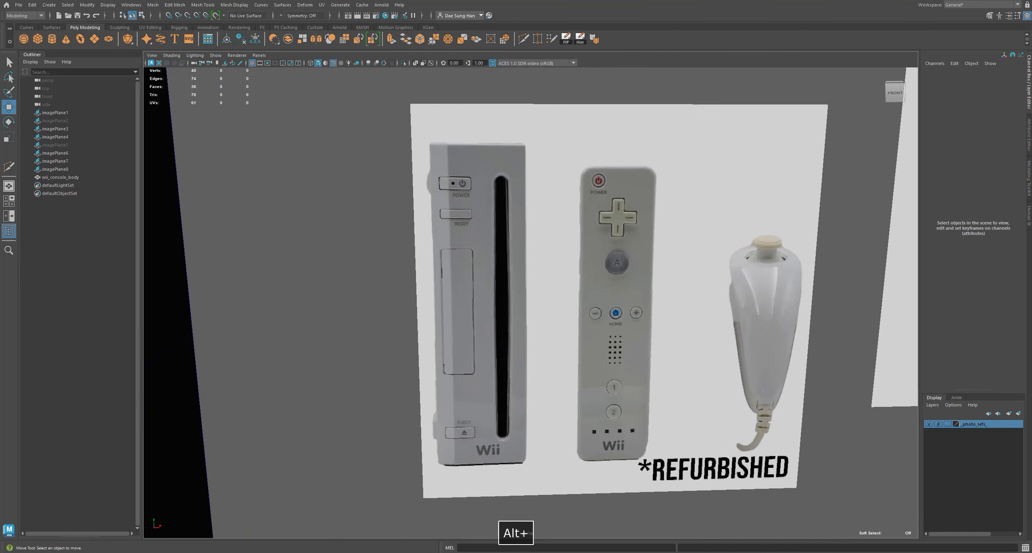
alt+right_drag(722, 242, 769, 251)
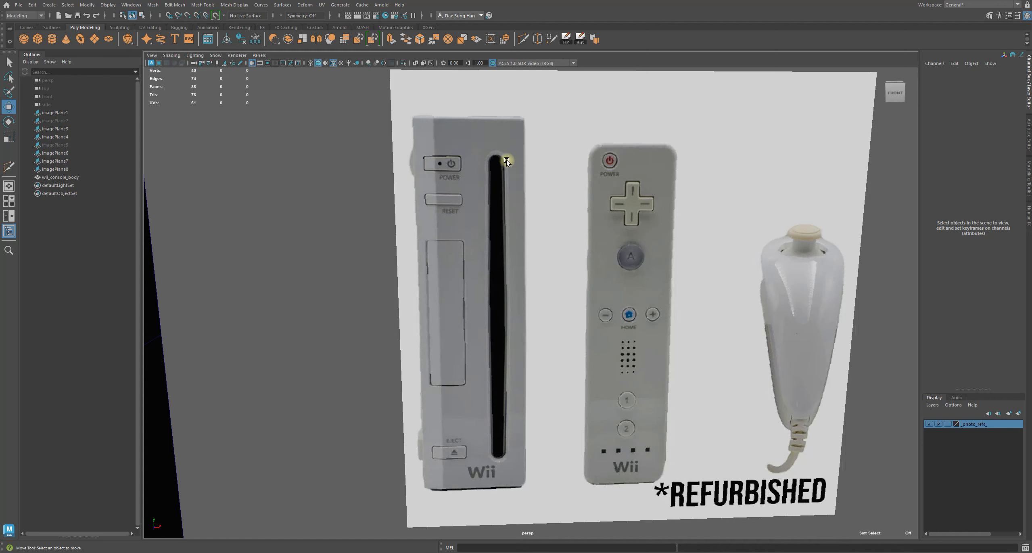
alt+right_drag(488, 166, 281, 372)
alt+drag(281, 372, 453, 277)
alt+right_drag(453, 277, 478, 244)
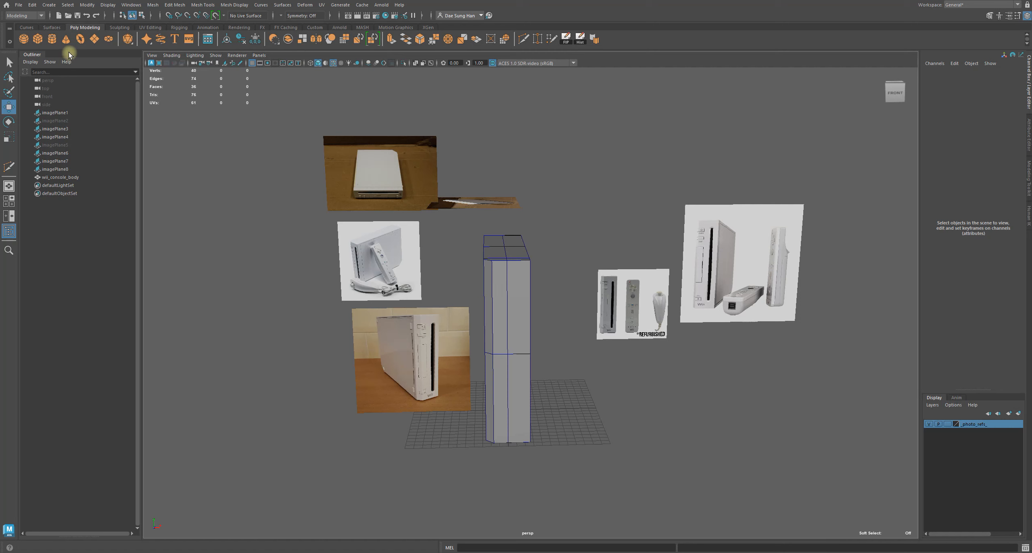
click(49, 5)
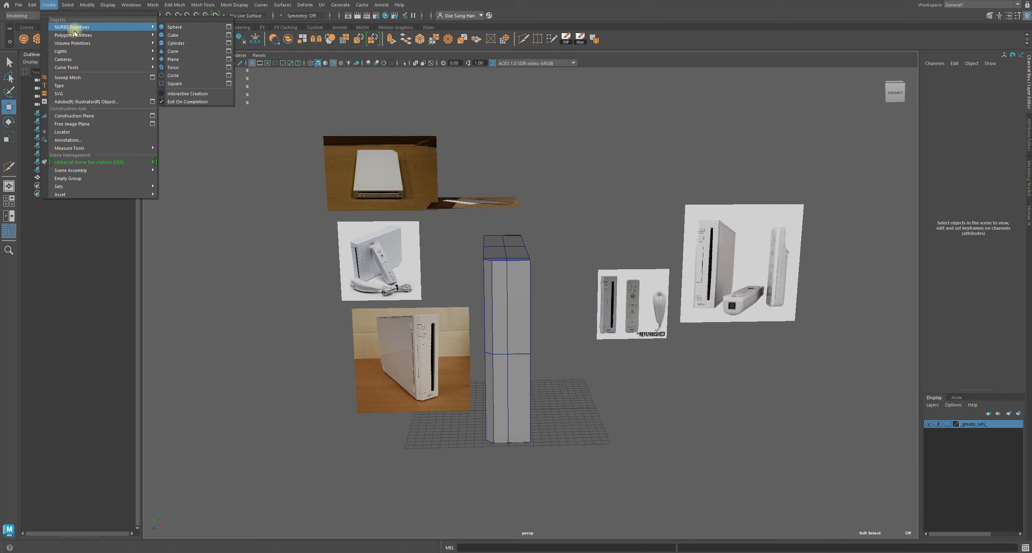
mouse_move(75, 38)
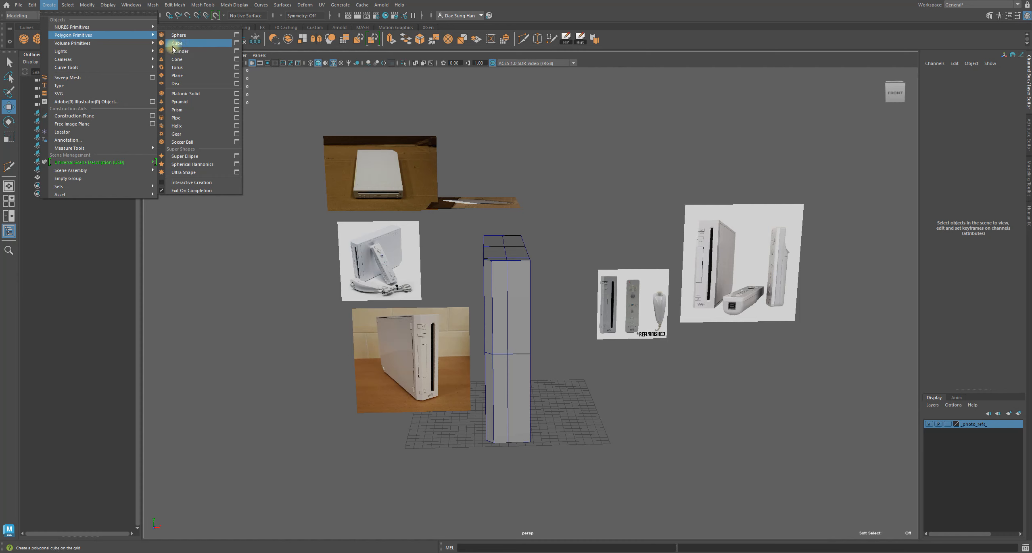
mouse_move(155, 43)
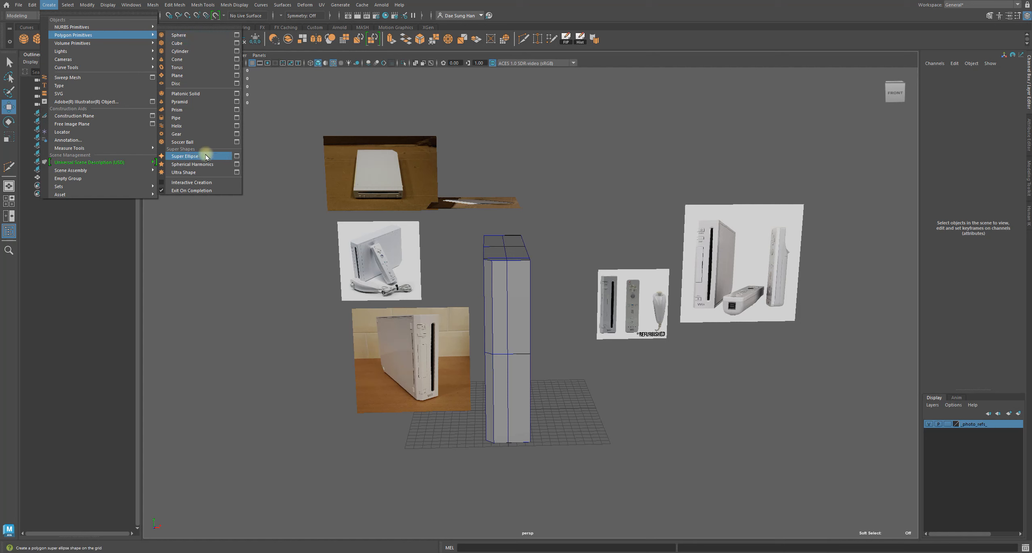
click(192, 84)
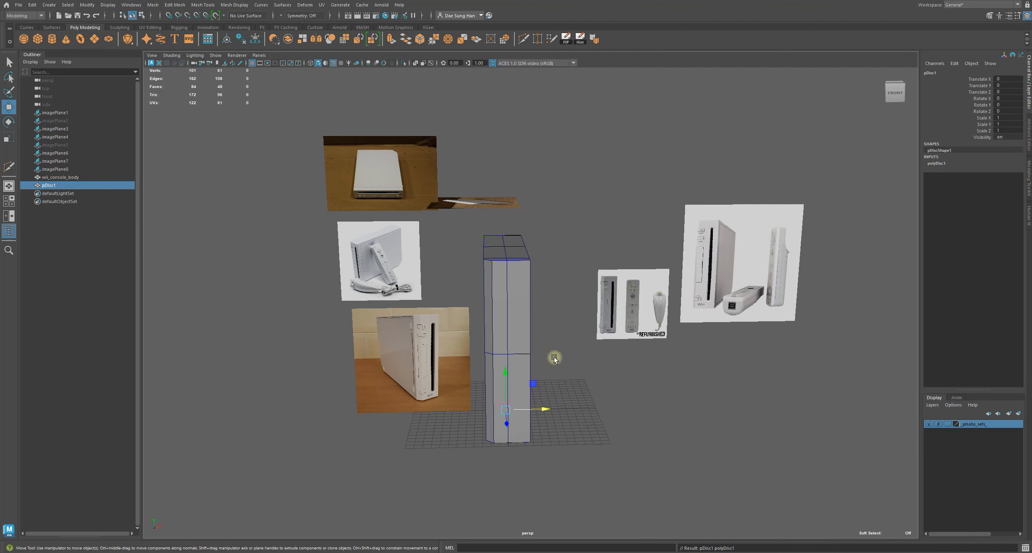
alt+middle_drag(553, 357, 467, 253)
alt+right_drag(467, 253, 519, 281)
drag(442, 295, 481, 334)
key(f)
alt+right_drag(480, 335, 333, 288)
mouse_move(453, 307)
alt+mouse_down()
mouse_move(454, 335)
mouse_move(453, 306)
alt+mouse_up()
alt+right_drag(453, 306, 573, 317)
alt+drag(573, 317, 484, 323)
alt+right_drag(485, 324, 510, 322)
alt+drag(509, 322, 568, 279)
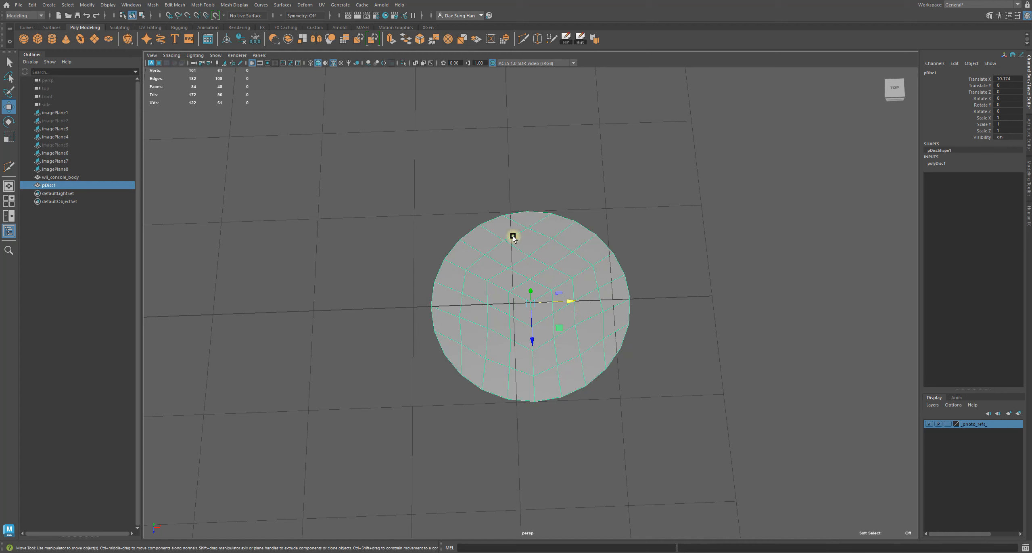
alt+drag(575, 325, 583, 297)
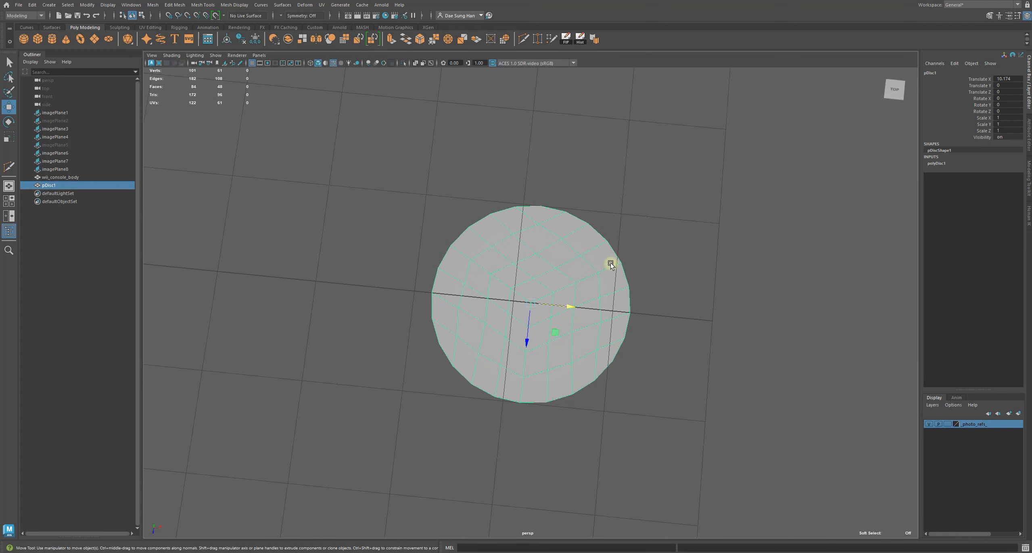
alt+drag(590, 380, 571, 340)
key(Delete)
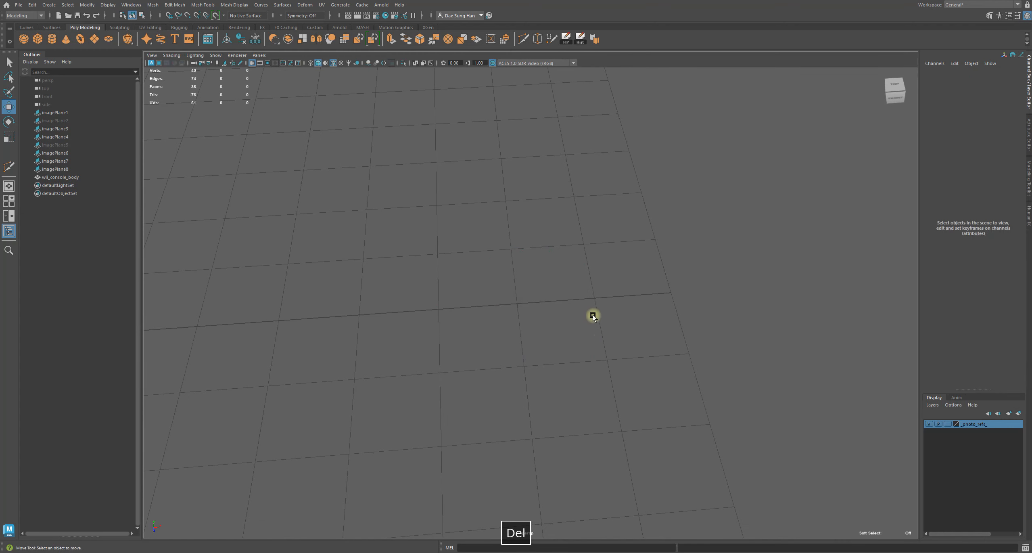
Create a polygon cylinder beside the console body
click(55, 7)
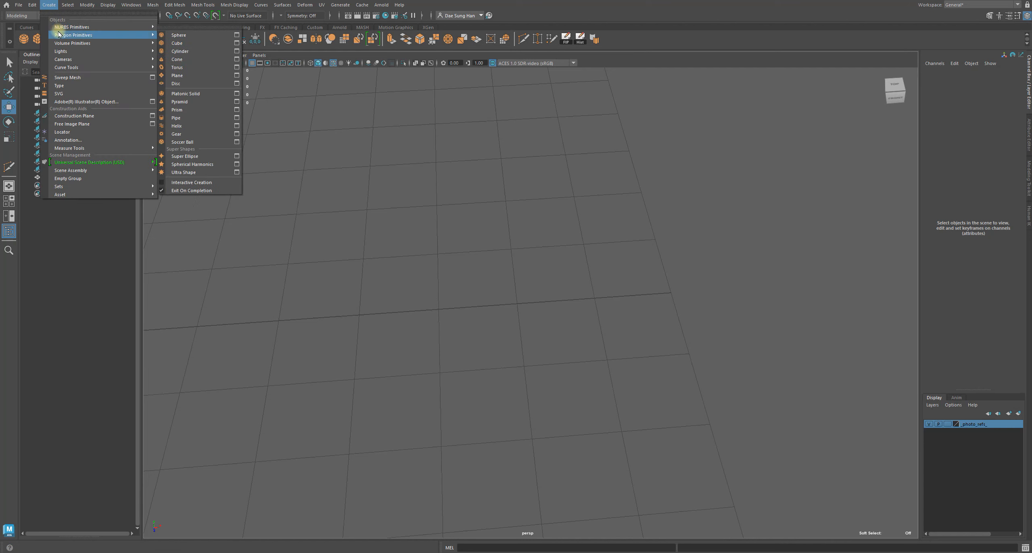
click(190, 53)
alt+right_drag(597, 242, 347, 198)
alt+middle_drag(347, 198, 488, 198)
alt+right_drag(489, 197, 489, 202)
alt+drag(528, 205, 476, 205)
drag(491, 293, 556, 238)
alt+right_drag(557, 238, 637, 199)
alt+middle_drag(637, 200, 501, 232)
alt+right_drag(501, 232, 593, 348)
alt+middle_drag(451, 277, 578, 261)
alt+right_drag(579, 262, 470, 243)
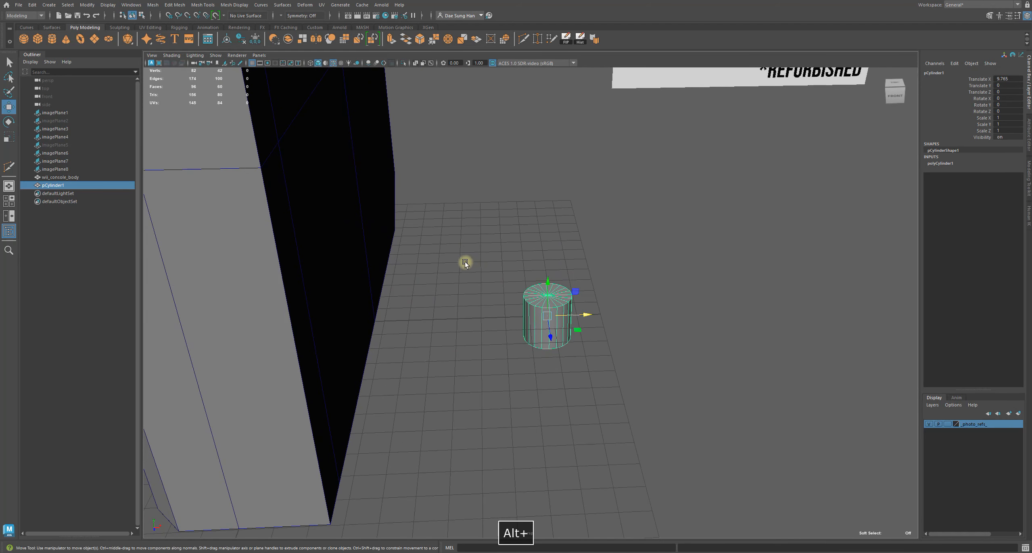
Rotate the cylinder 90 degrees about X with snapping
key(e)
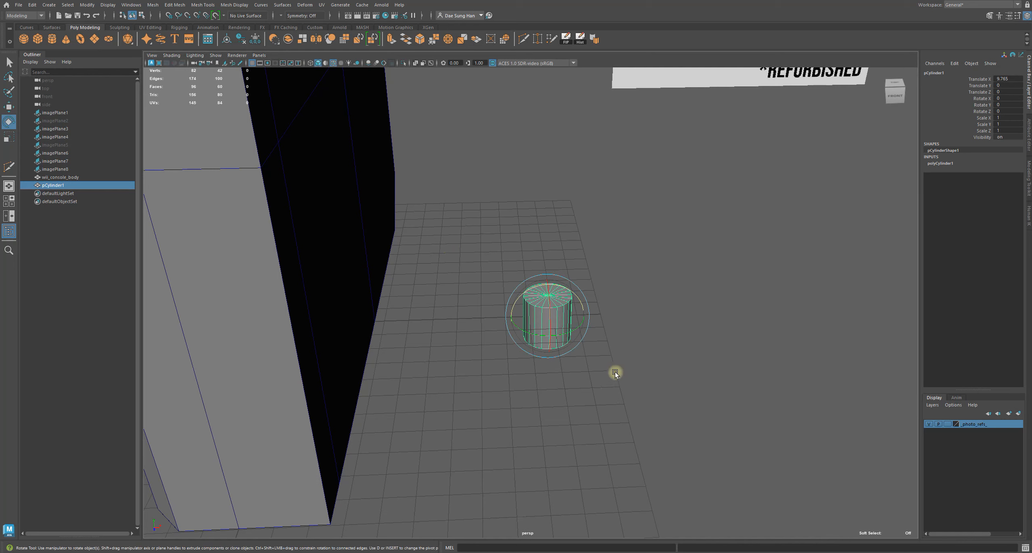
key(j)
drag(549, 299, 536, 349)
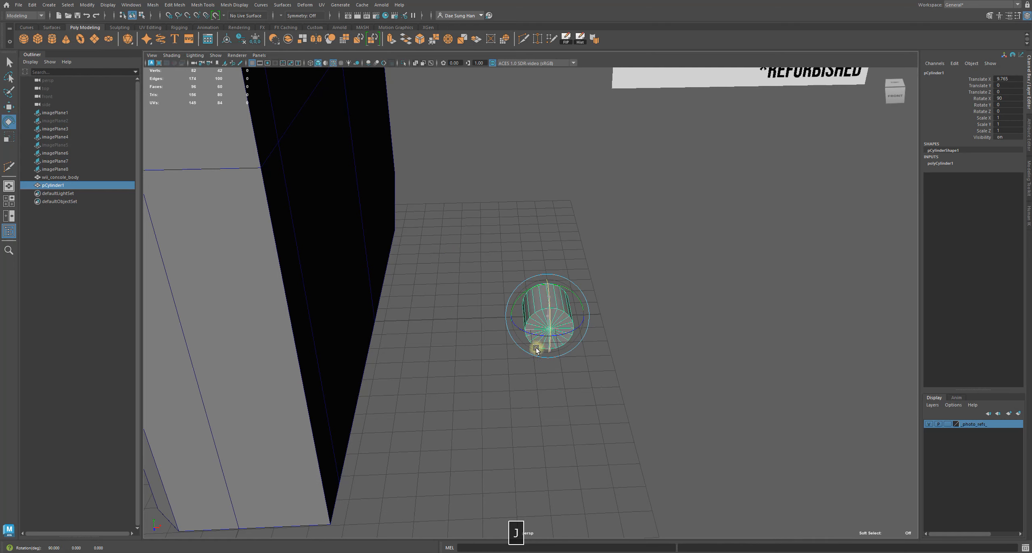
Examine the reference photo's eject button and slot detail, then the cylinder's cap up close
alt+drag(781, 261, 536, 240)
key(w)
alt+right_drag(536, 240, 714, 286)
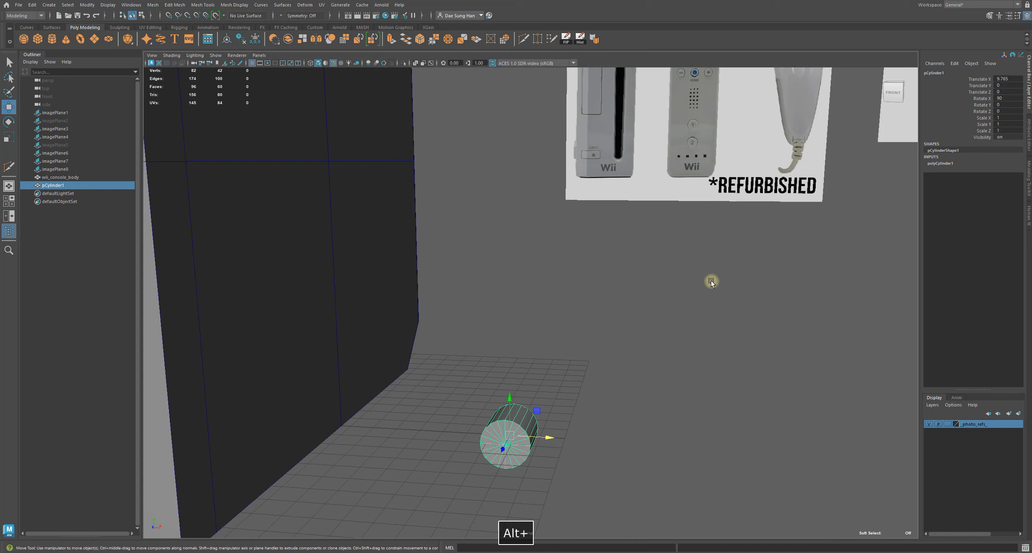
alt+right_drag(361, 253, 520, 381)
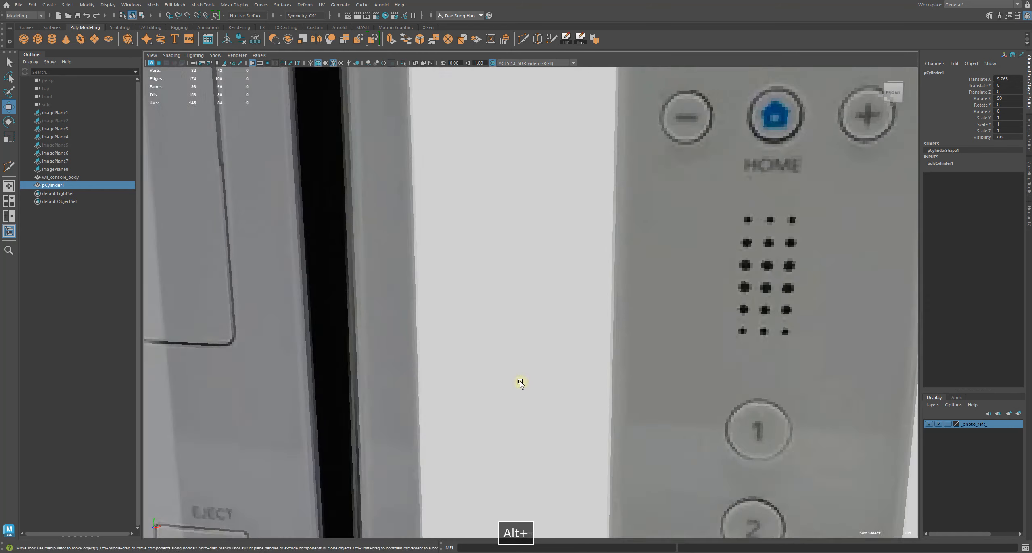
alt+middle_drag(363, 389, 513, 209)
alt+right_drag(513, 209, 614, 275)
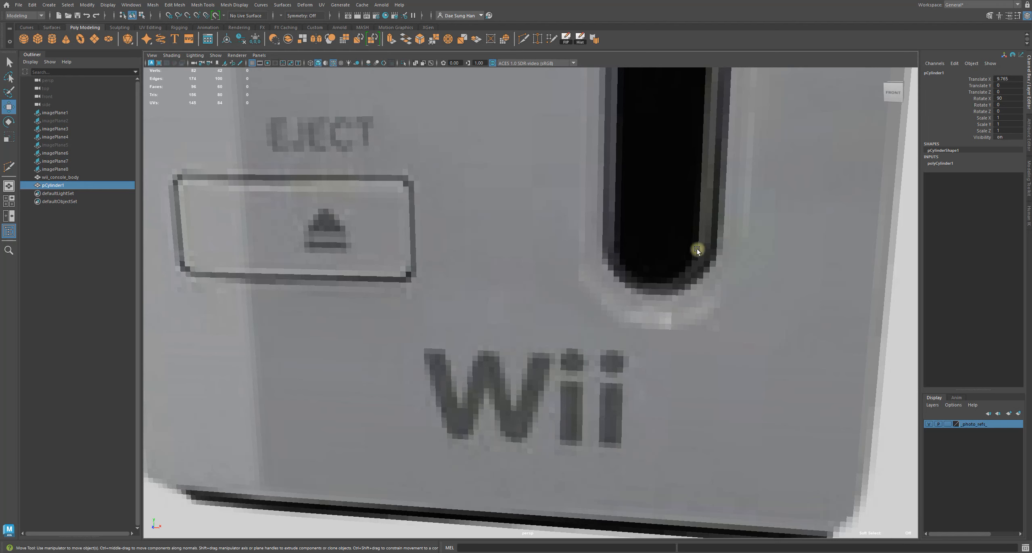
alt+right_drag(767, 274, 323, 313)
alt+middle_drag(330, 403, 512, 194)
alt+right_drag(513, 194, 640, 246)
alt+drag(640, 246, 638, 237)
alt+middle_drag(520, 169, 513, 227)
alt+right_drag(513, 227, 627, 281)
alt+right_drag(560, 268, 585, 280)
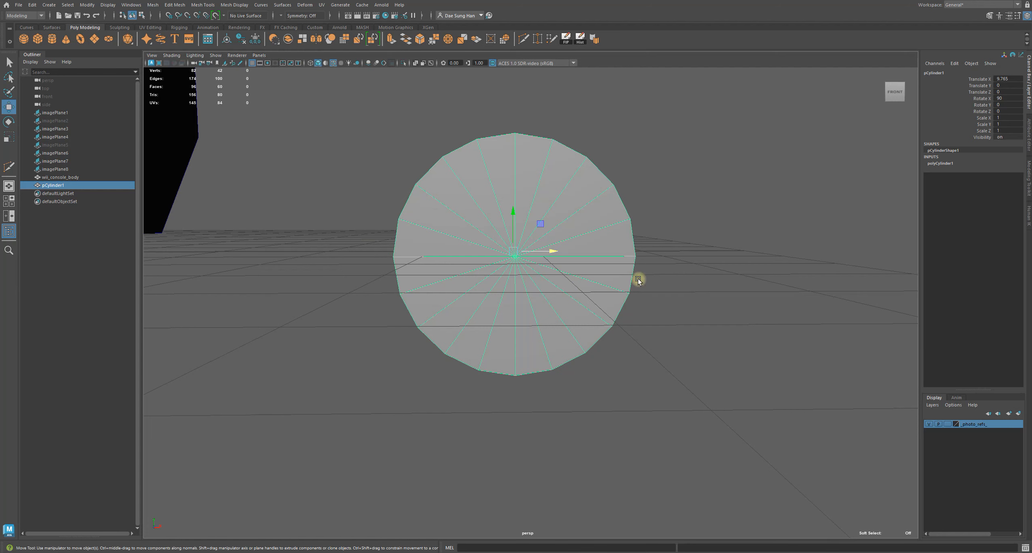
alt+drag(394, 295, 412, 295)
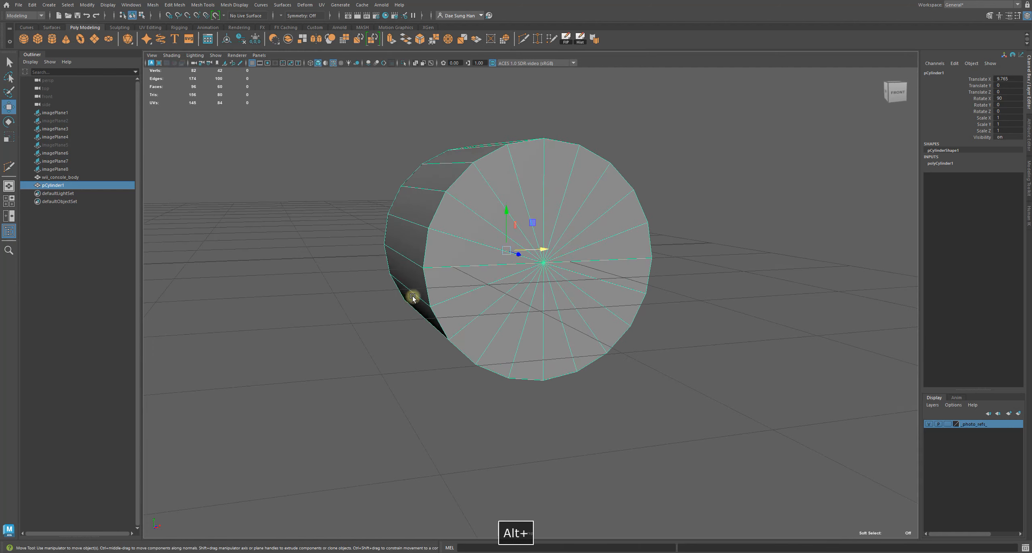
alt+drag(512, 342, 417, 260)
alt+drag(632, 261, 440, 254)
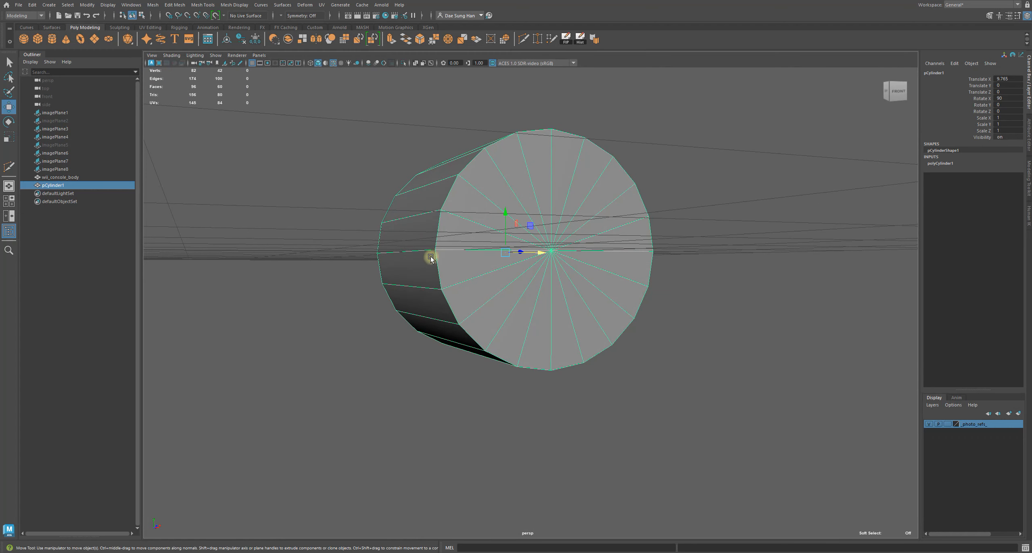
alt+drag(654, 250, 511, 372)
alt+right_drag(511, 372, 558, 371)
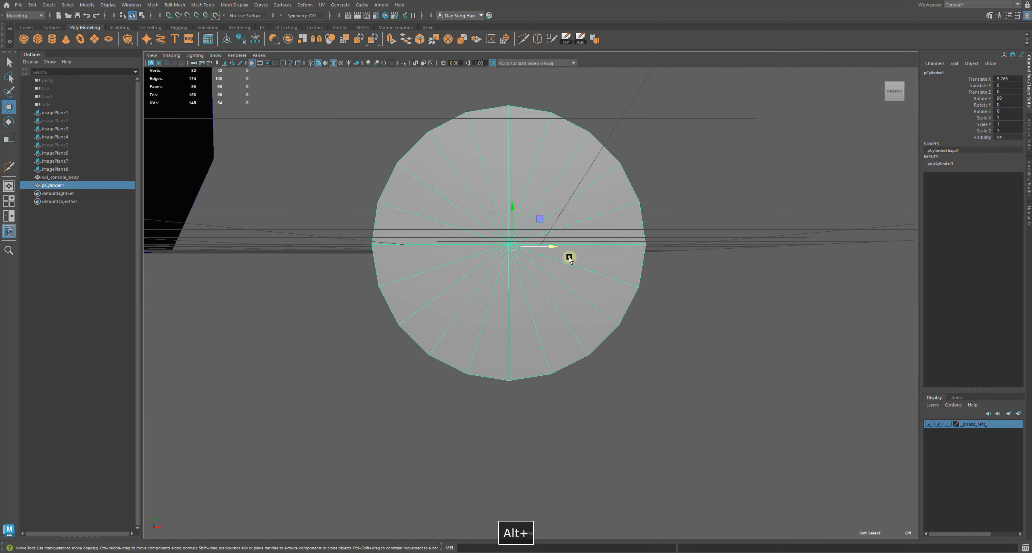
Set the cylinder's axis subdivisions to 40
key(w)
double_click(944, 163)
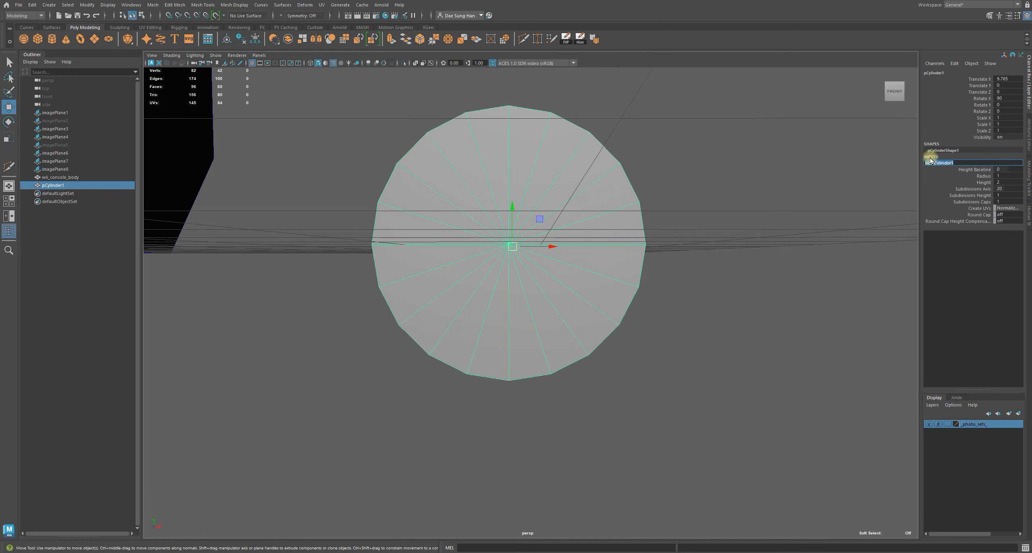
double_click(1005, 189)
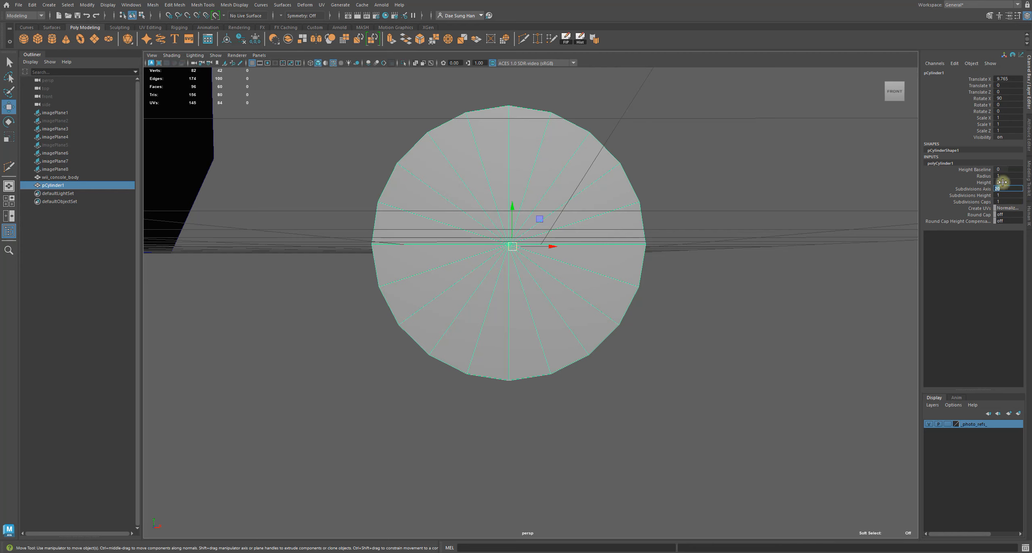
text(40)
key(Return)
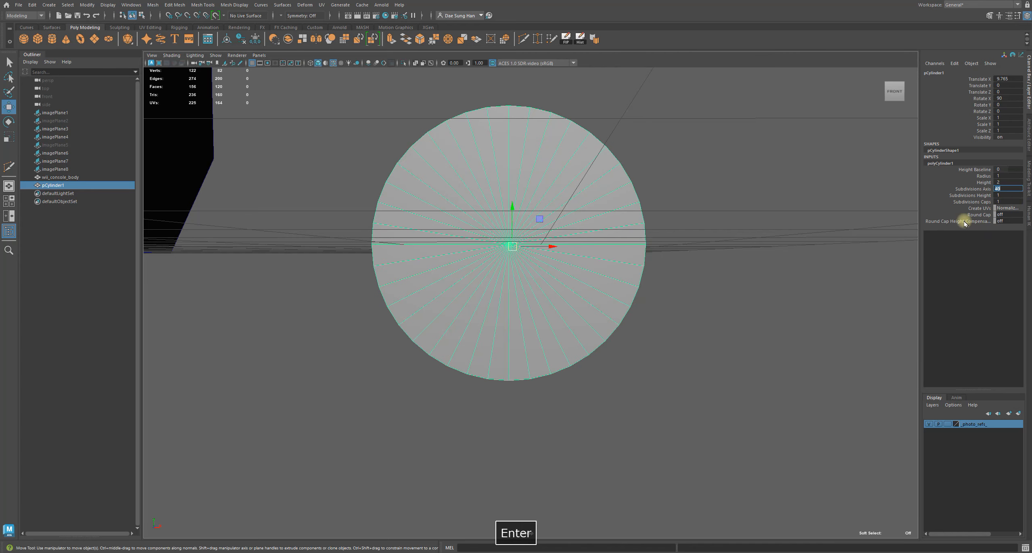
Hide the viewport grid
alt+drag(570, 302, 600, 251)
click(679, 261)
alt+drag(675, 260, 636, 298)
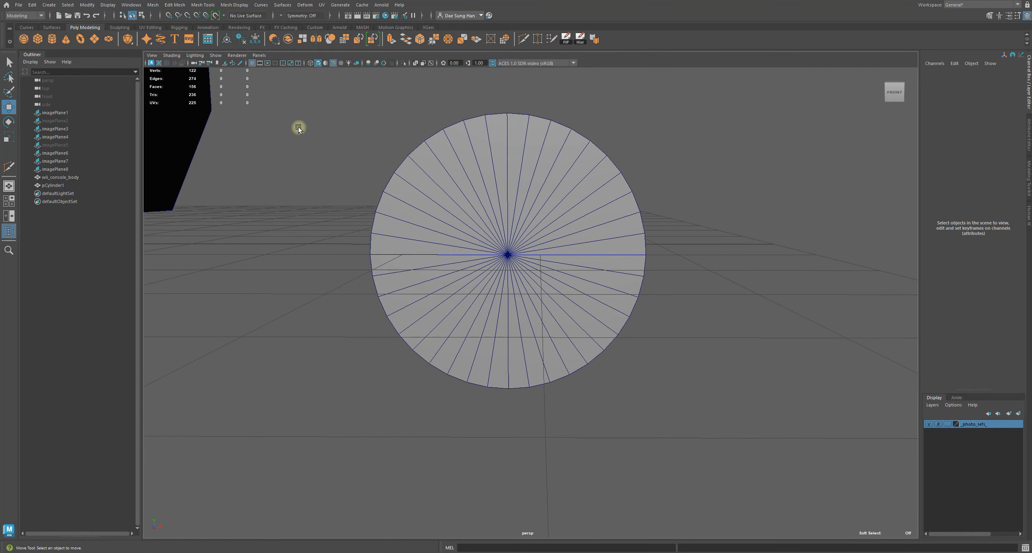
click(253, 64)
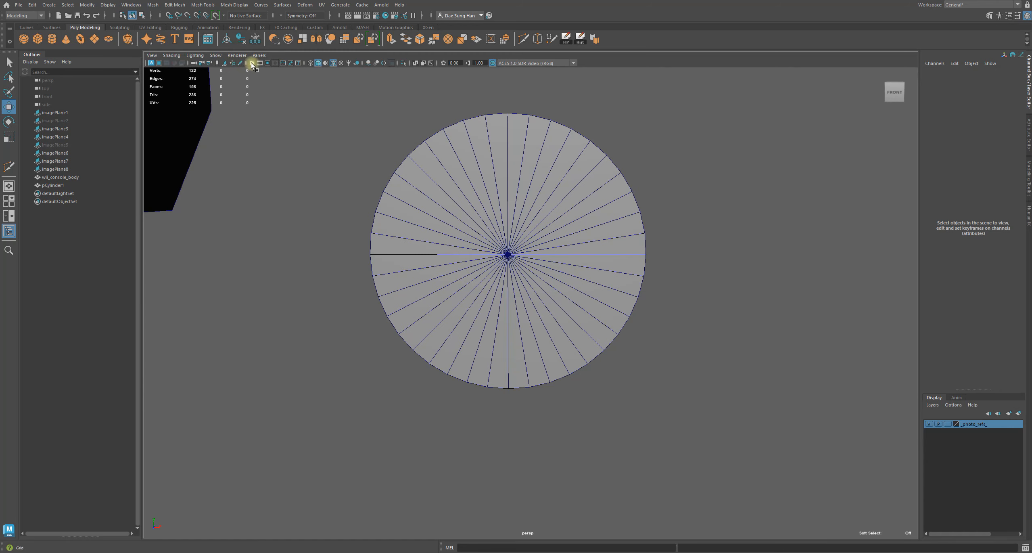
Inspect the cylinder from front and side views in wireframe and shaded display
click(507, 241)
mouse_move(509, 239)
alt+mouse_down()
mouse_move(548, 234)
mouse_move(479, 237)
mouse_move(580, 239)
mouse_move(461, 237)
mouse_move(502, 240)
alt+mouse_up()
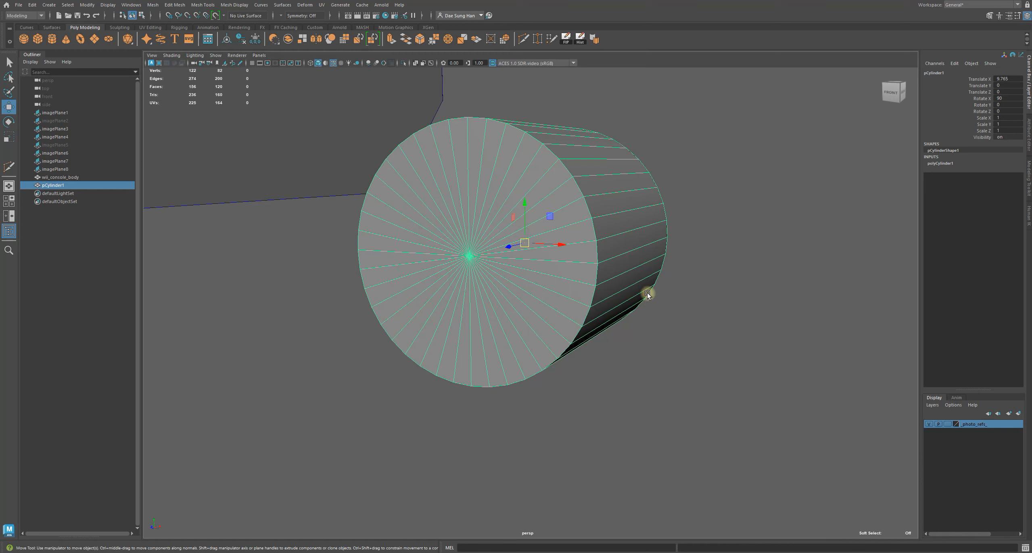
alt+drag(643, 289, 647, 283)
alt+right_drag(647, 283, 544, 243)
alt+drag(720, 329, 789, 276)
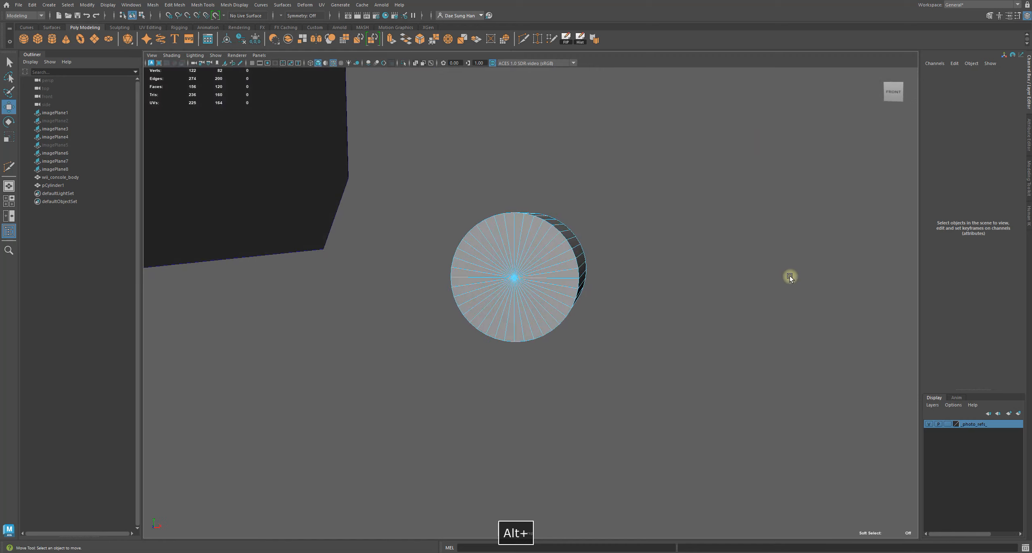
click(893, 94)
alt+drag(756, 198, 632, 277)
alt+right_drag(633, 278, 595, 349)
alt+drag(595, 348, 496, 355)
alt+middle_drag(496, 355, 746, 347)
drag(724, 437, 553, 131)
alt+drag(597, 180, 611, 321)
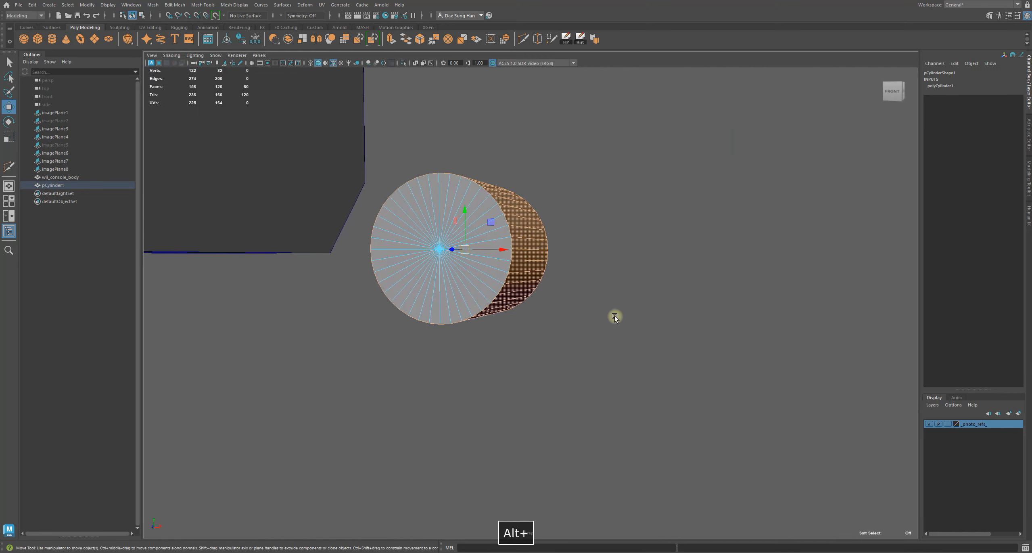
click(891, 92)
alt+drag(544, 220, 539, 278)
key(4)
mouse_move(691, 293)
alt+mouse_down()
mouse_move(645, 258)
mouse_move(583, 276)
mouse_move(633, 285)
mouse_move(624, 294)
mouse_move(603, 249)
mouse_move(521, 268)
mouse_move(667, 272)
mouse_move(642, 283)
mouse_move(687, 273)
mouse_move(632, 291)
mouse_move(636, 279)
alt+mouse_up()
key(5)
alt+right_drag(569, 258, 653, 266)
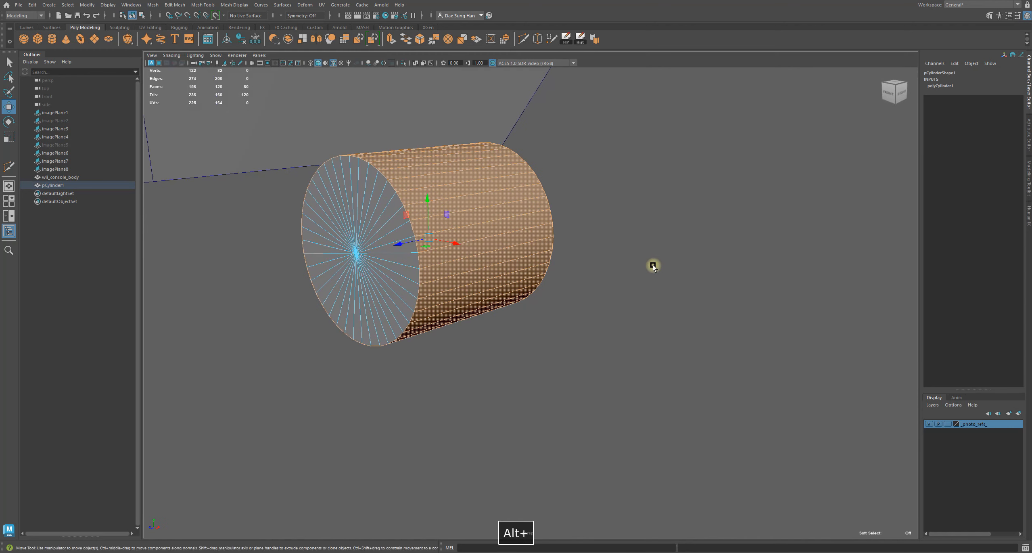
click(505, 242)
Set the cylinder's axis subdivisions to 30
click(938, 163)
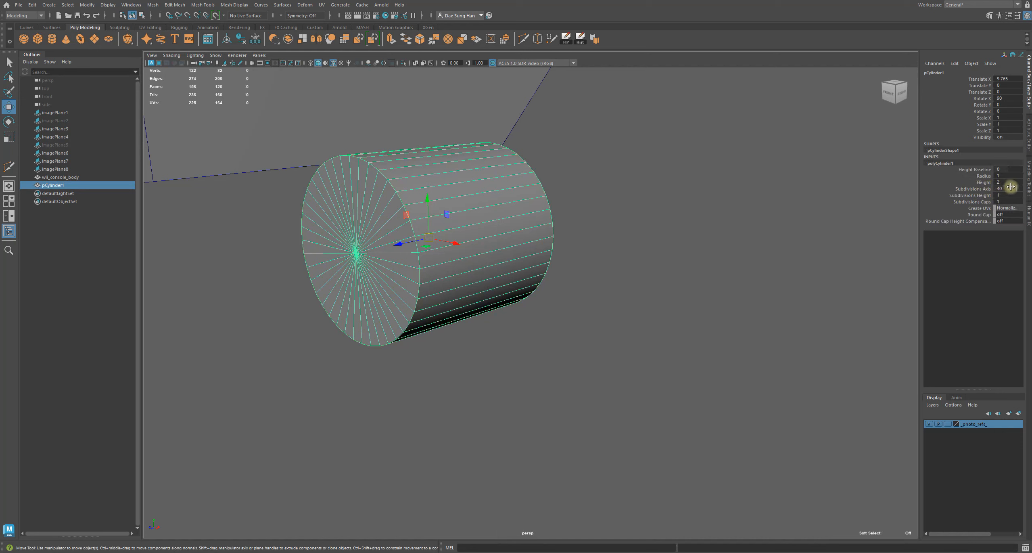
alt+drag(492, 293, 531, 285)
alt+right_drag(532, 285, 570, 287)
alt+drag(570, 287, 532, 298)
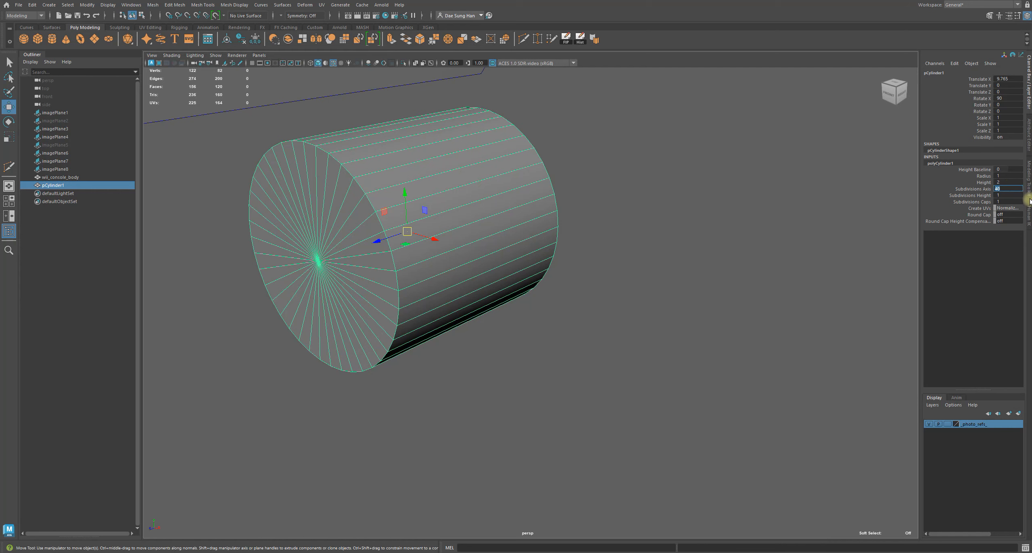
text(30)
key(Return)
Set the cylinder's axis subdivisions to 32
alt+drag(721, 252, 656, 249)
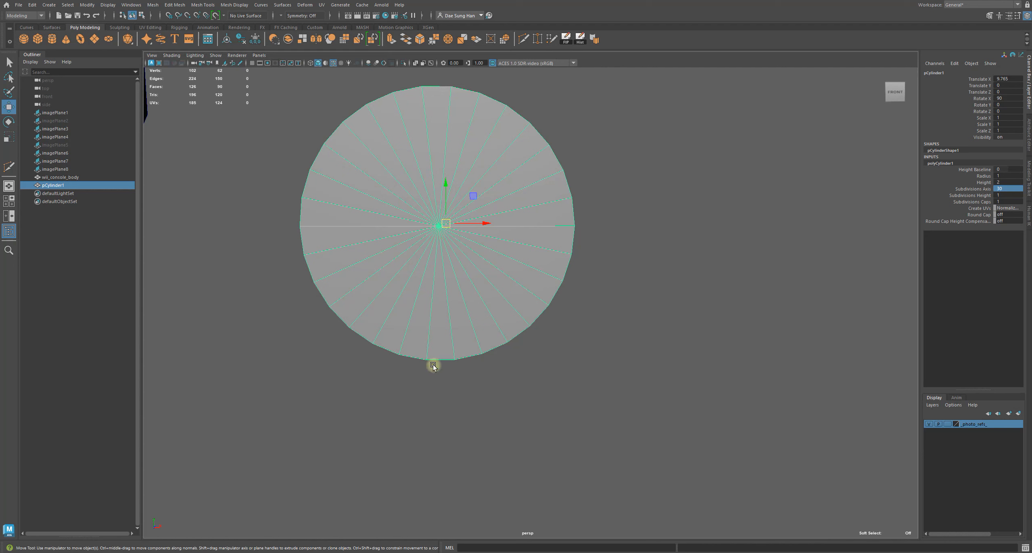
text(32)
key(Return)
Examine how the cylinder cap's edges line up with the horizontal and vertical axes in front view
alt+drag(671, 282, 650, 292)
key(space)
key(space)
alt+middle_drag(494, 316, 313, 321)
alt+right_drag(473, 422, 603, 290)
alt+middle_drag(603, 291, 362, 175)
key(q)
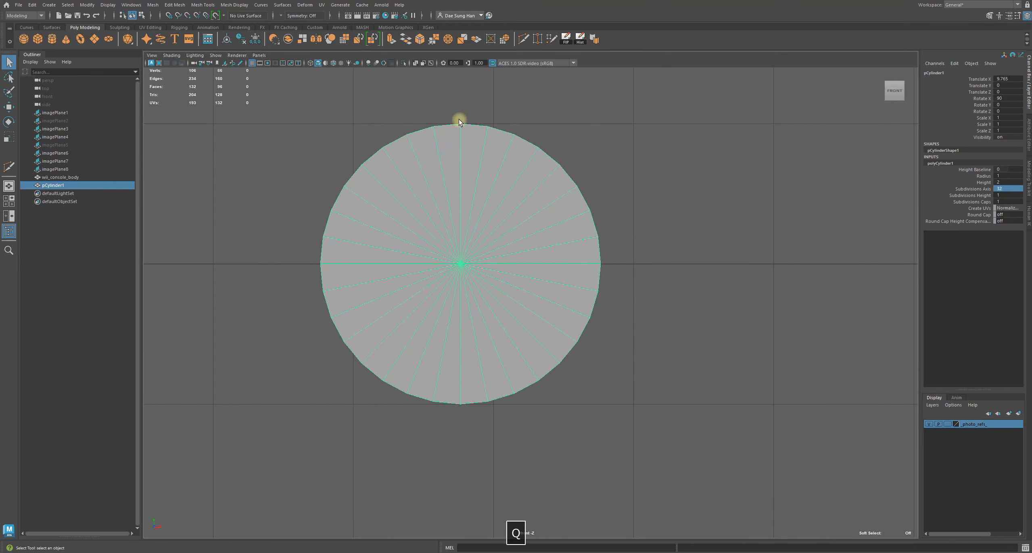
key(F10)
double_click(462, 312)
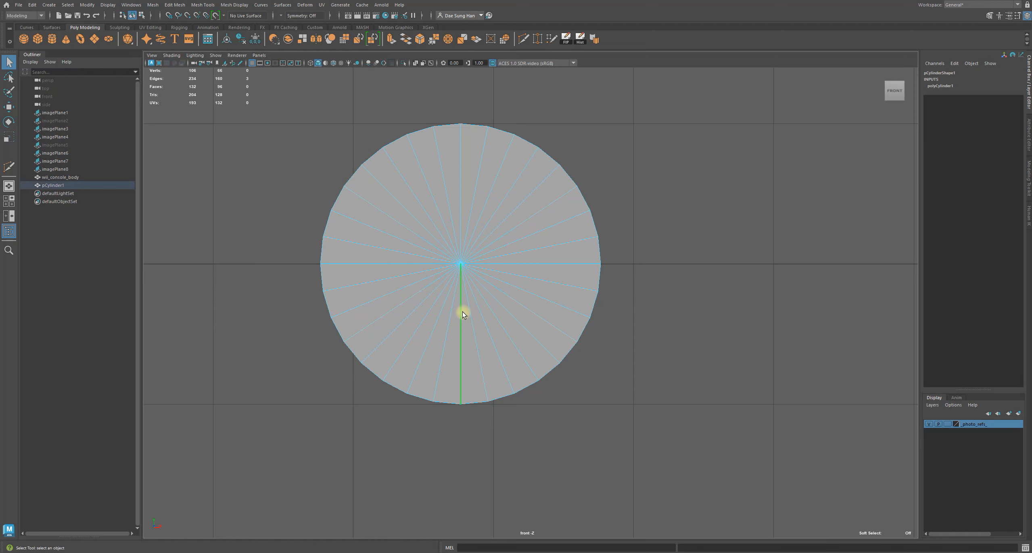
shift+double_click(460, 178)
shift+double_click(358, 265)
shift+double_click(529, 265)
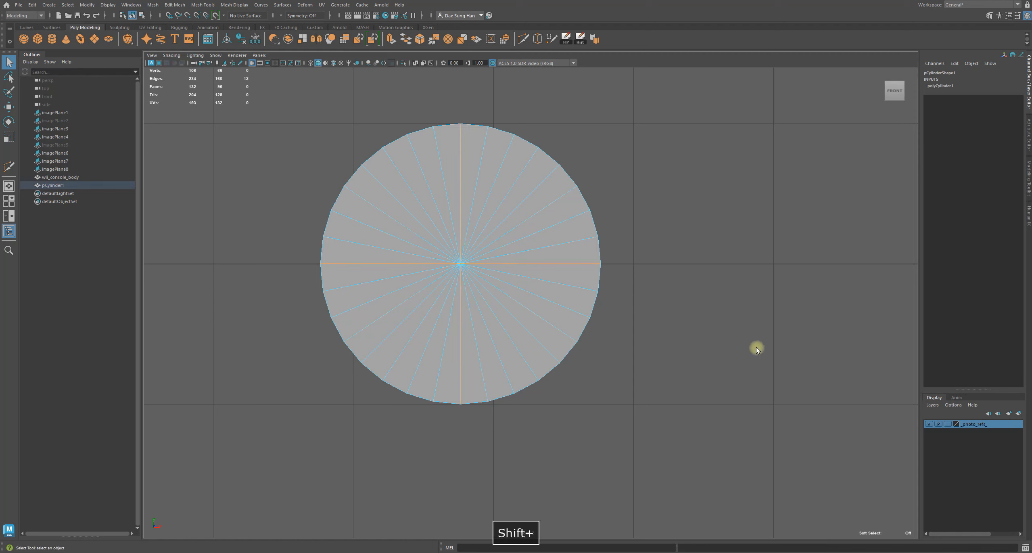
key(4)
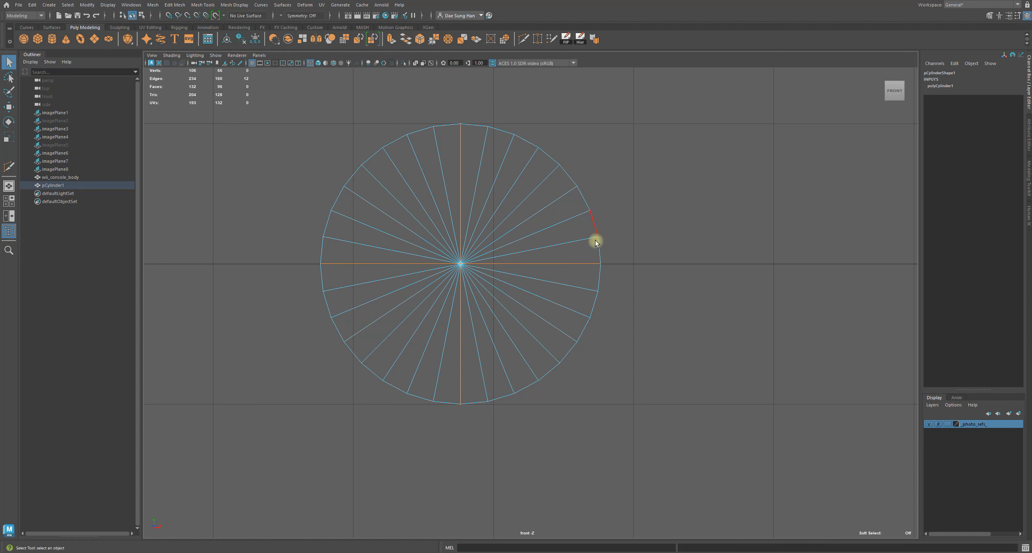
key(5)
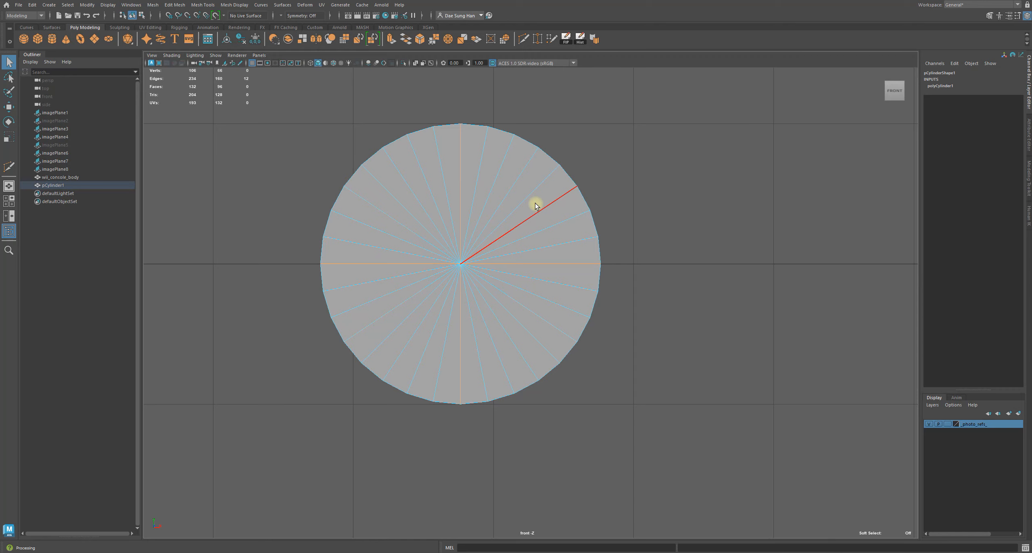
Set the cylinder's axis subdivisions to 34
scroll(544, 282, down, 8)
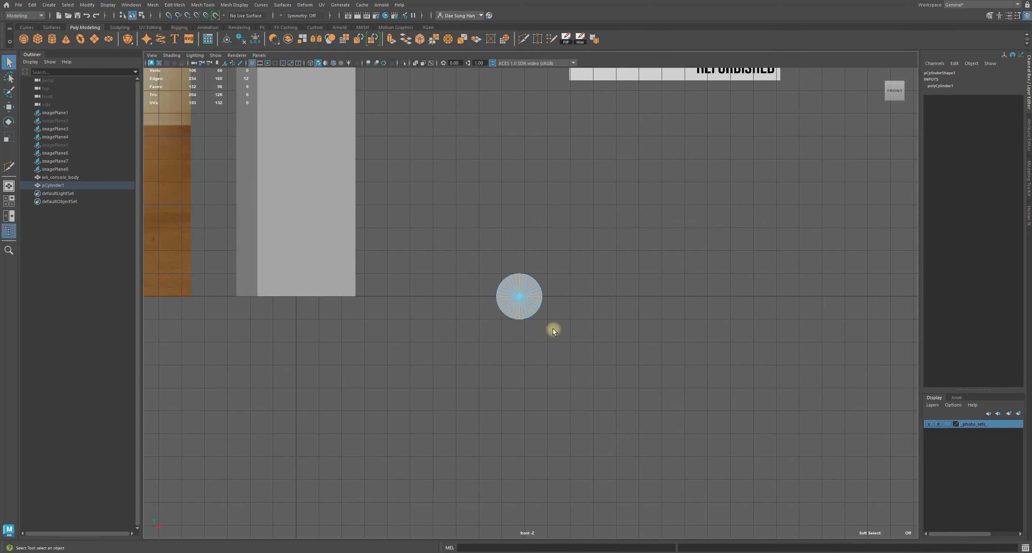
scroll(529, 295, up, 3)
click(551, 231)
alt+right_drag(550, 231, 830, 354)
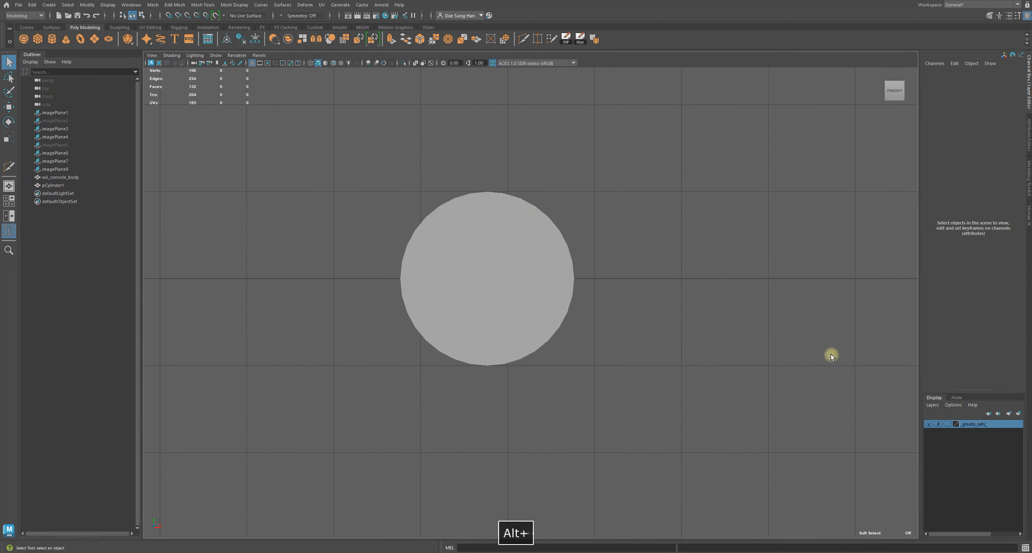
click(563, 294)
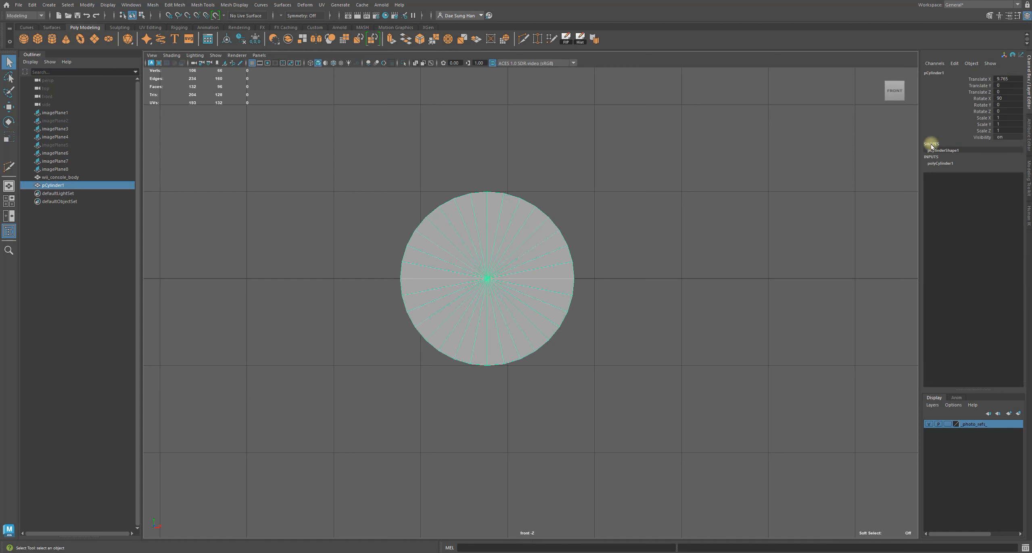
click(951, 163)
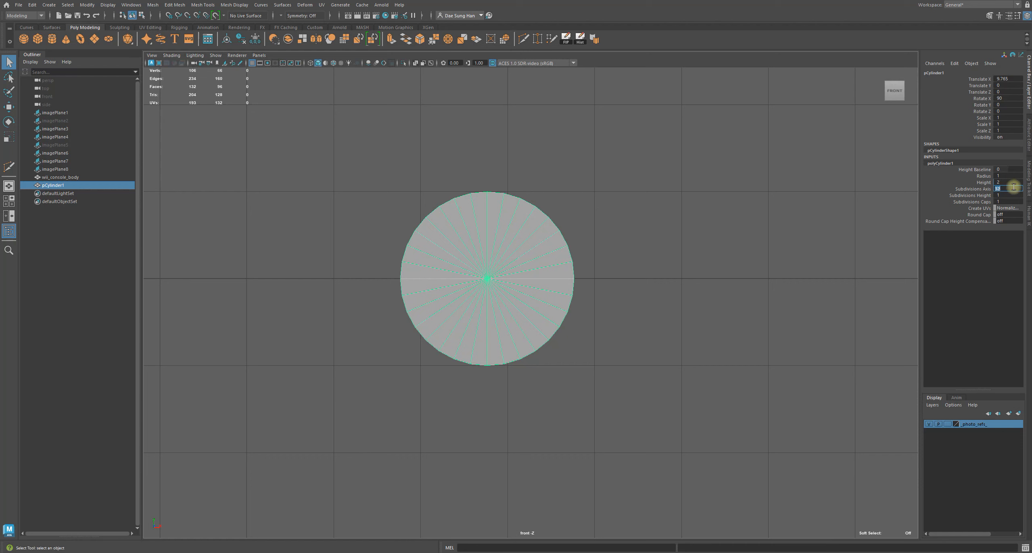
text(34)
key(Return)
Set the cylinder's axis subdivisions to 40
scroll(461, 203, up, 3)
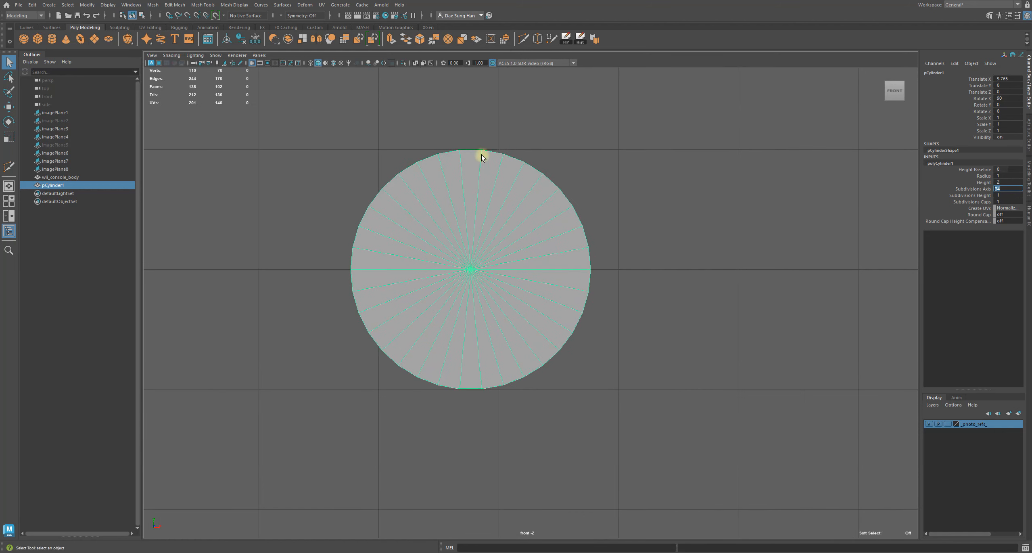
text(40)
key(Return)
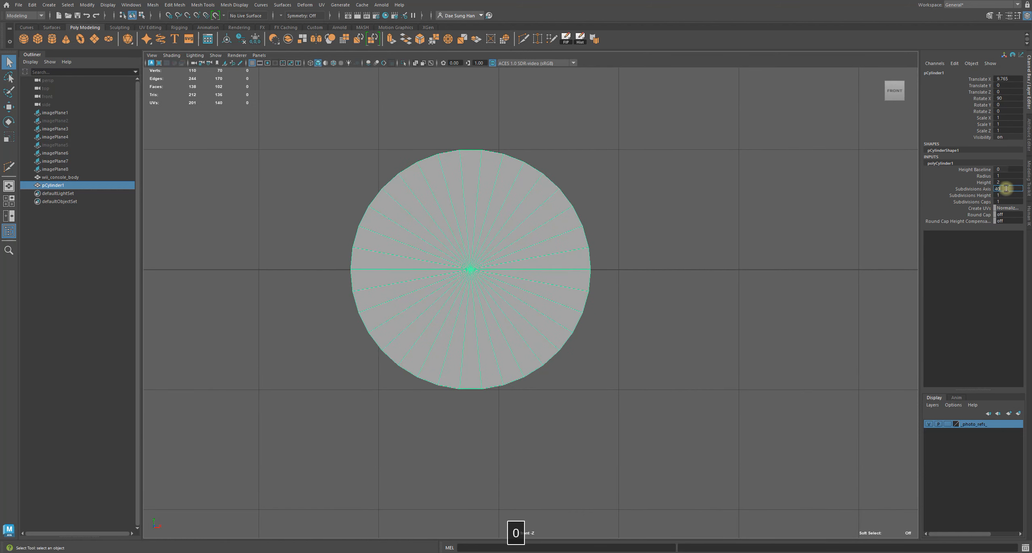
Delete the cylinder's faces except one cap, leaving a flat disc
click(638, 203)
alt+right_drag(538, 239, 553, 247)
click(537, 244)
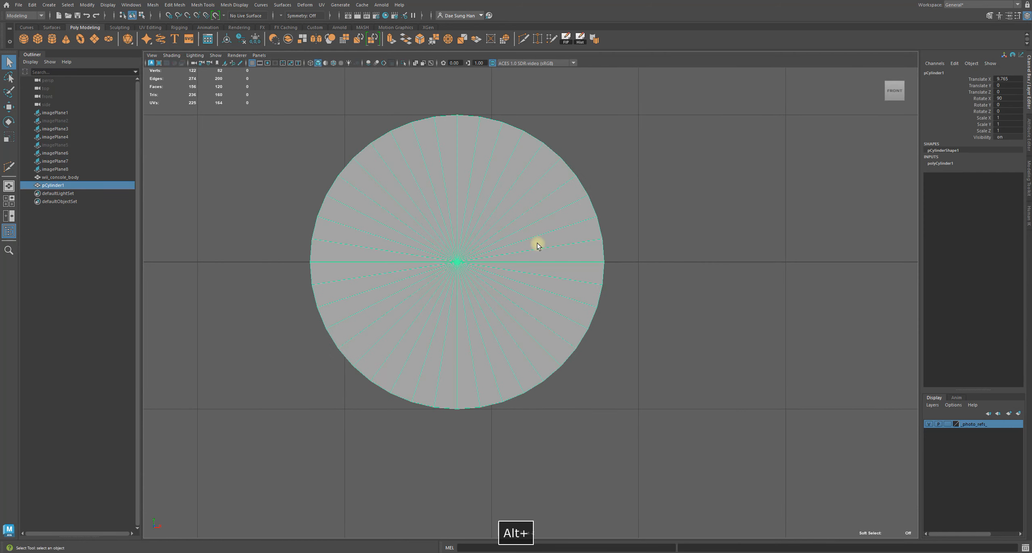
right_drag(480, 190, 489, 203)
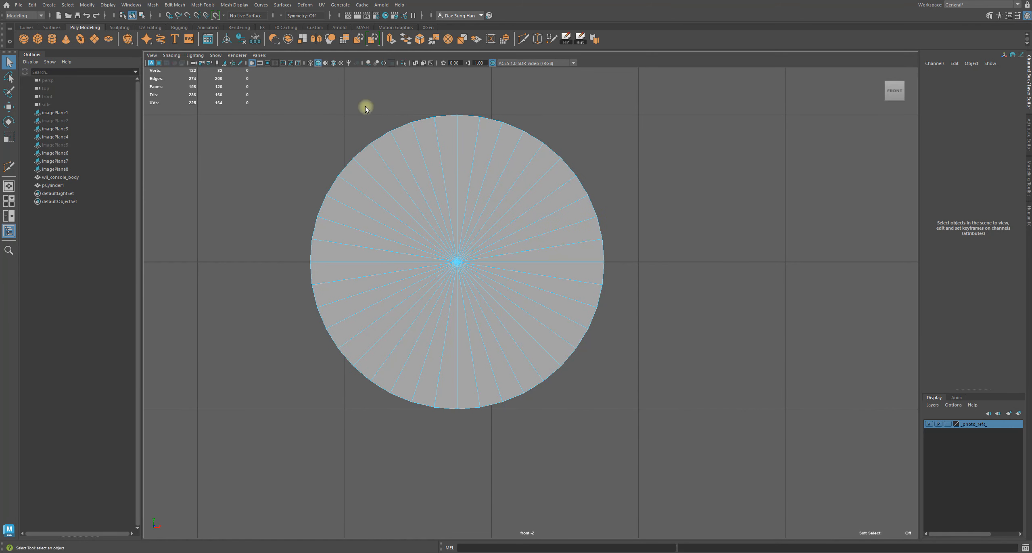
key(space)
key(space)
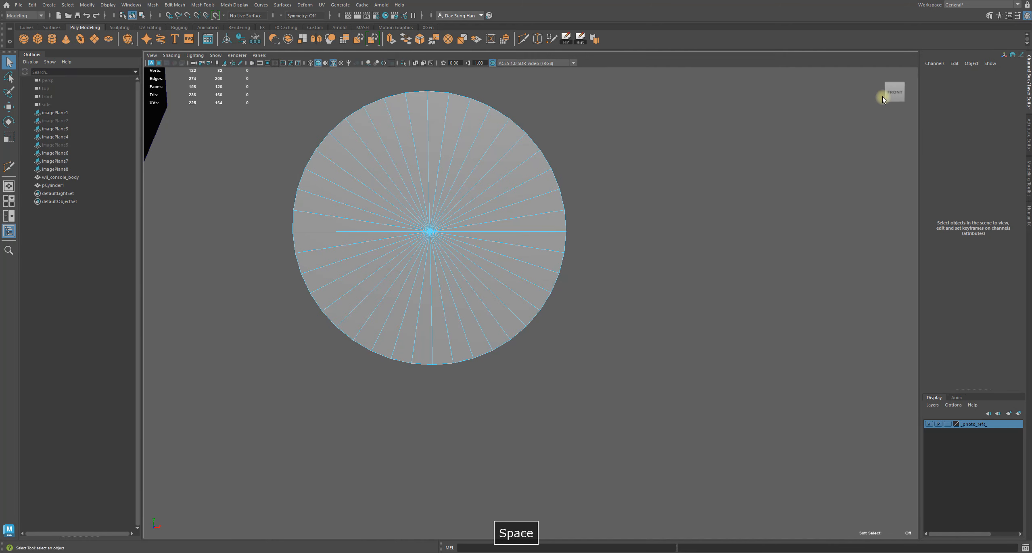
alt+drag(880, 130, 597, 182)
drag(472, 69, 649, 432)
mouse_move(633, 300)
alt+mouse_down()
mouse_move(608, 306)
mouse_move(592, 237)
mouse_move(642, 297)
alt+mouse_up()
key(BackSpace)
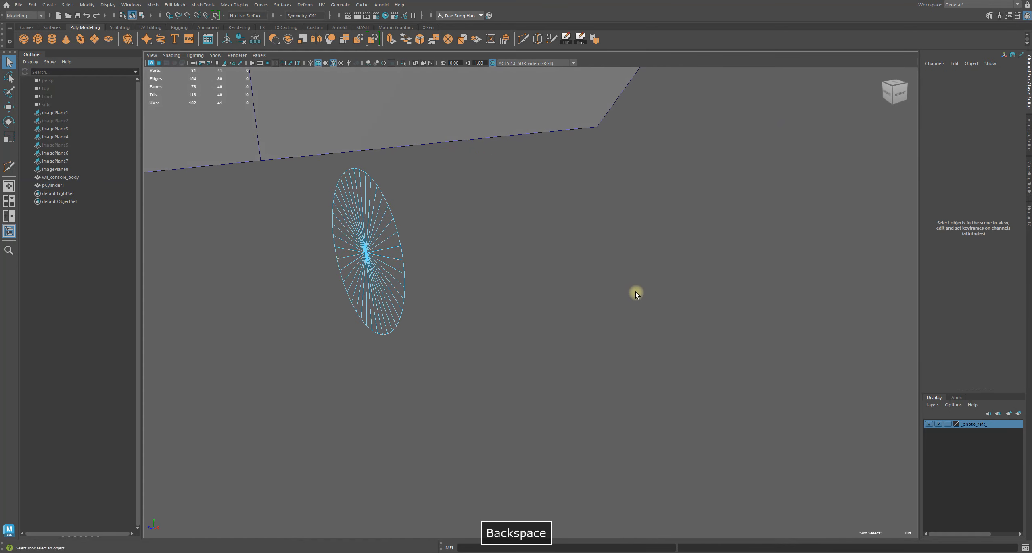
Snap the disc's pivot to its center vertex
alt+drag(386, 295, 469, 263)
right_drag(473, 254, 598, 161)
key(w)
alt+drag(499, 229, 542, 260)
key(d)
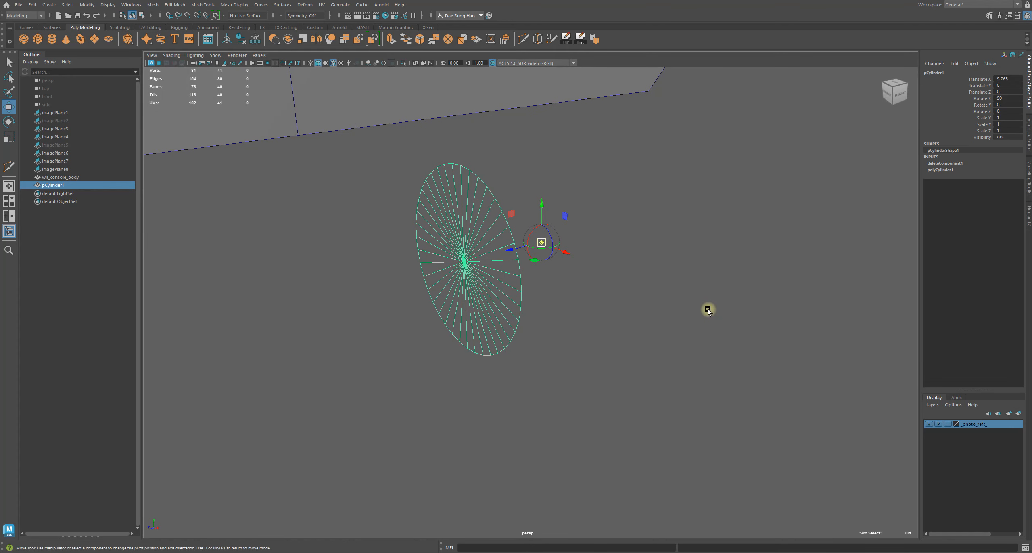
key(v)
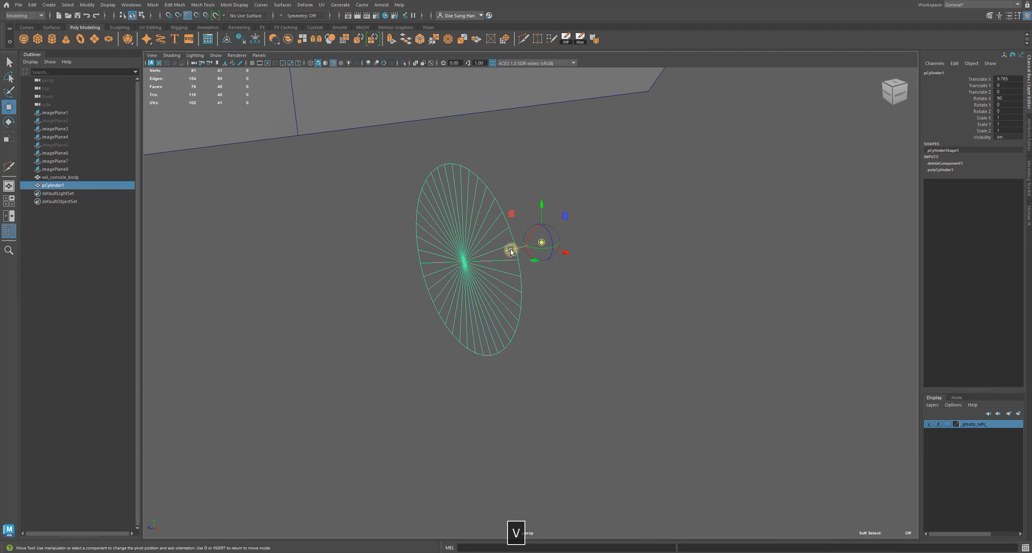
drag(510, 249, 511, 249)
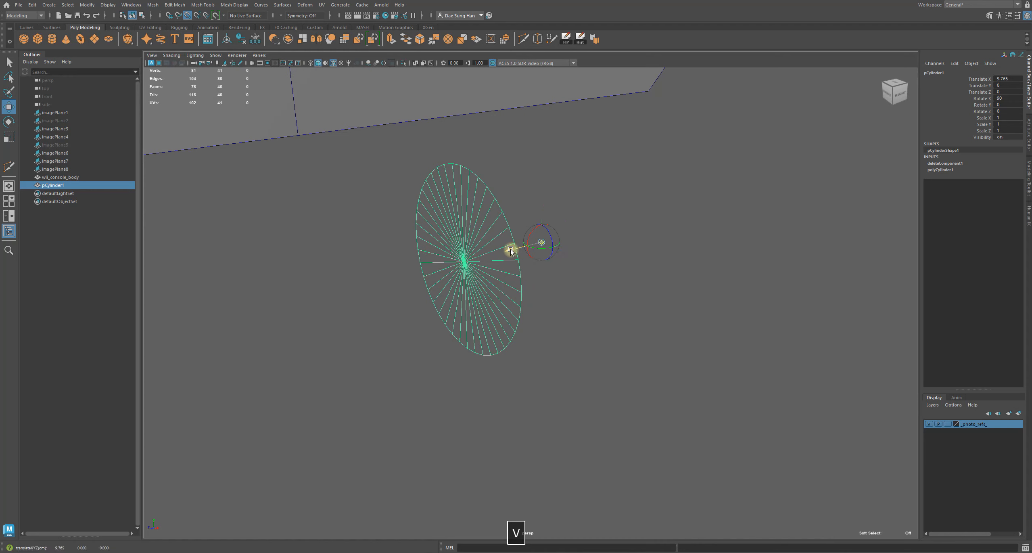
drag(510, 250, 467, 263)
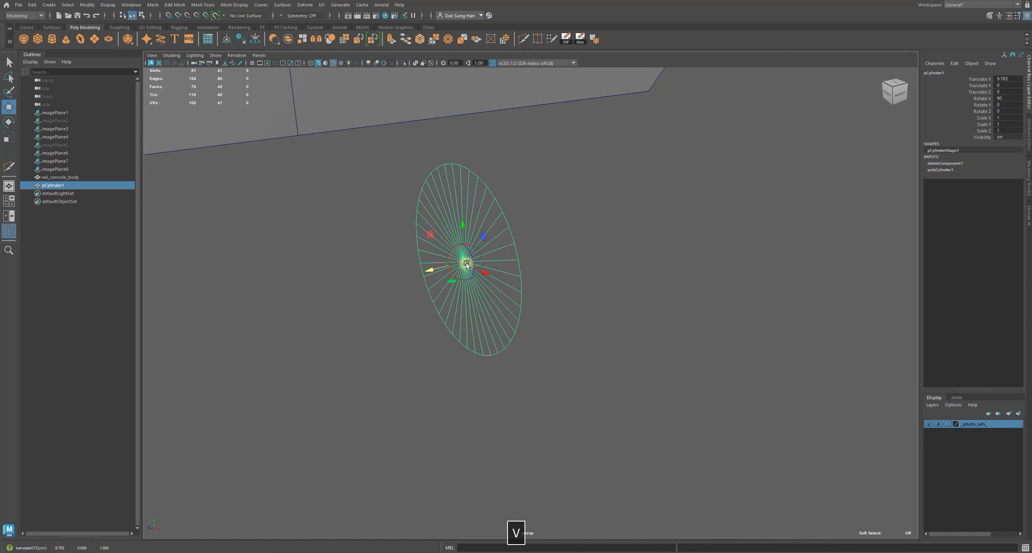
alt+drag(604, 308, 646, 294)
alt+right_drag(646, 294, 578, 263)
right_drag(561, 191, 560, 211)
Select the upper half of the disc's faces in front view
key(space)
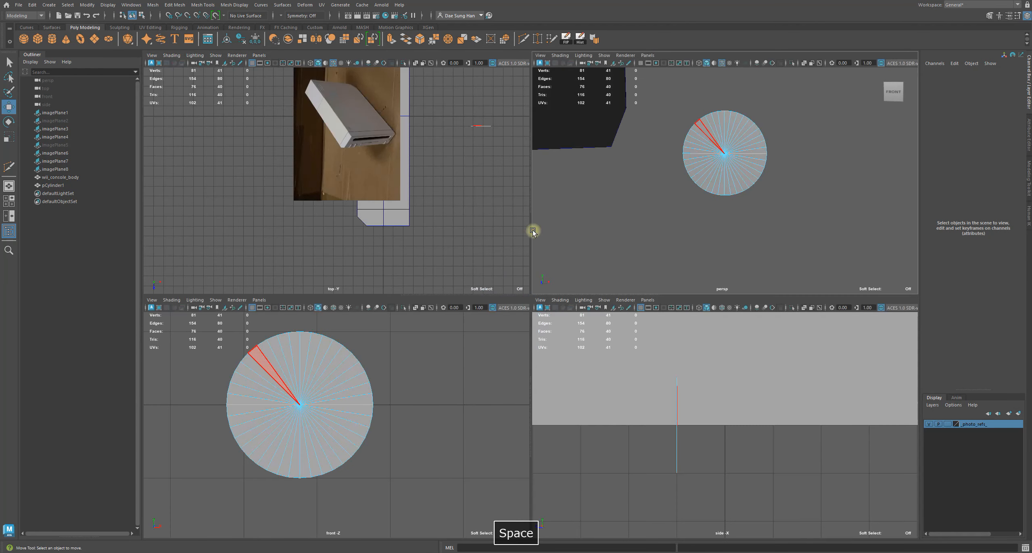
key(space)
mouse_move(623, 446)
alt+middle_down()
mouse_move(625, 463)
mouse_move(629, 456)
alt+middle_up()
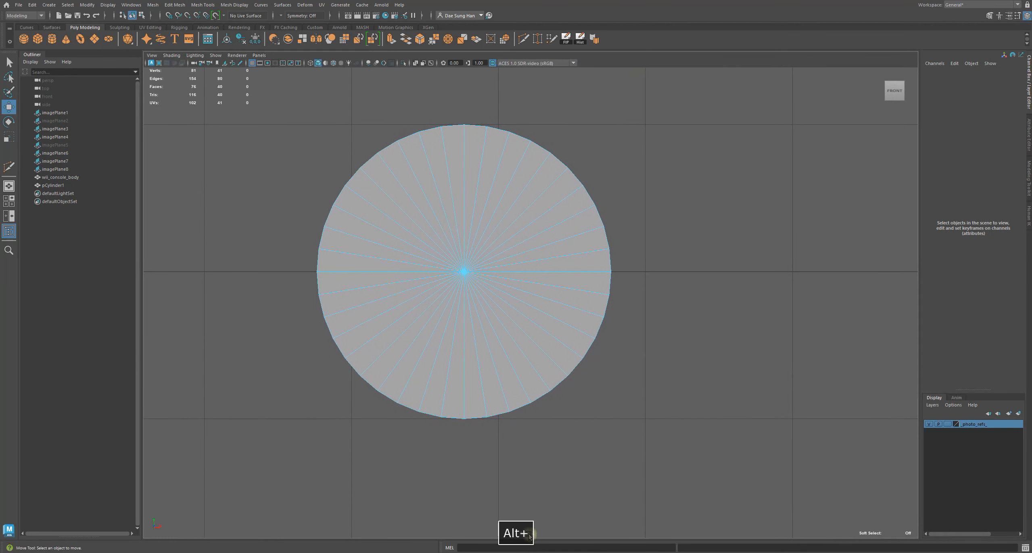
alt+middle_drag(660, 273, 667, 283)
drag(255, 99, 858, 278)
alt+middle_drag(529, 242, 591, 269)
drag(537, 249, 531, 201)
key(z)
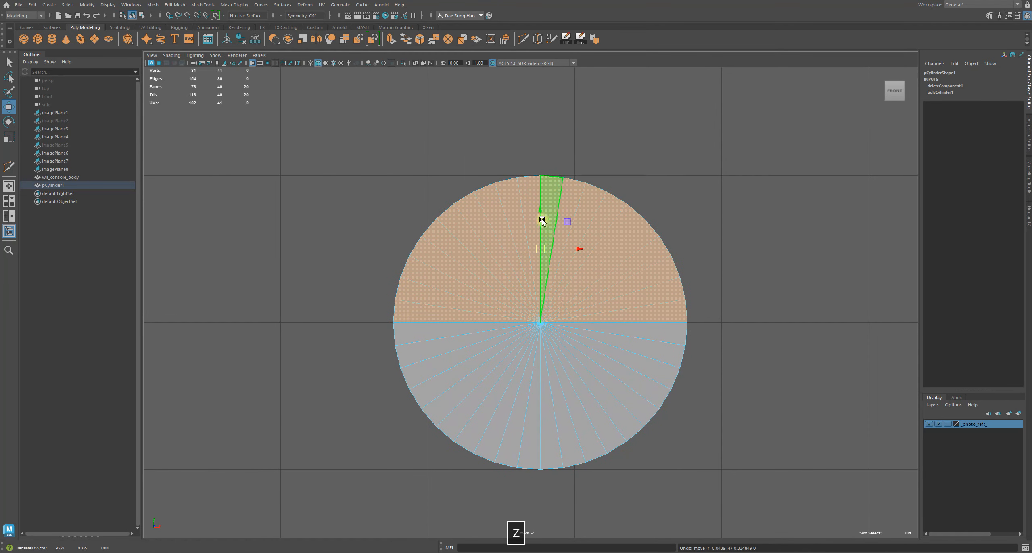
Save an incremental version of the scene as Nintendo_Wii_Console_2_Pre-Boolean.0001
alt+middle_drag(716, 335, 650, 314)
key(w)
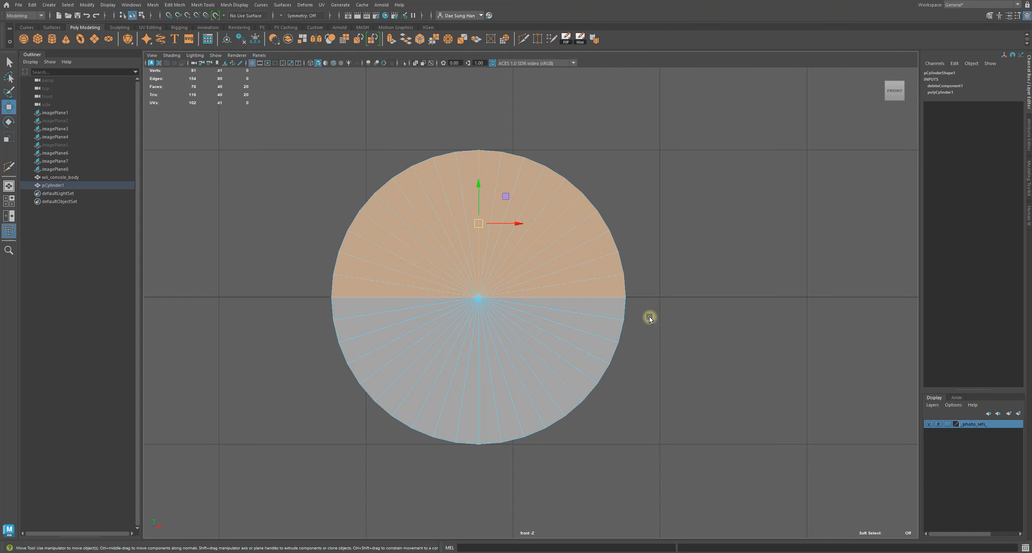
alt+middle_drag(302, 110, 297, 113)
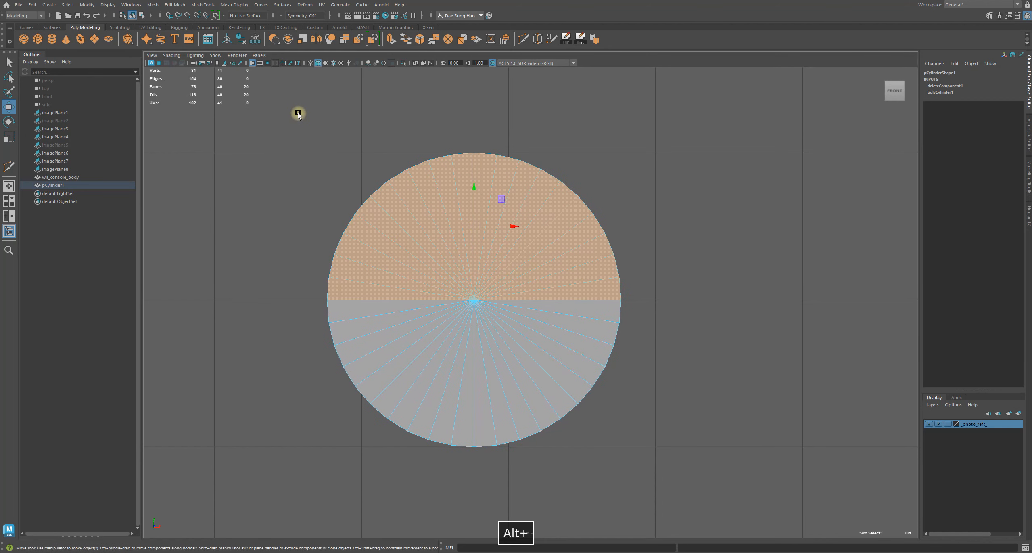
key(ctrl+alt+s)
key(w)
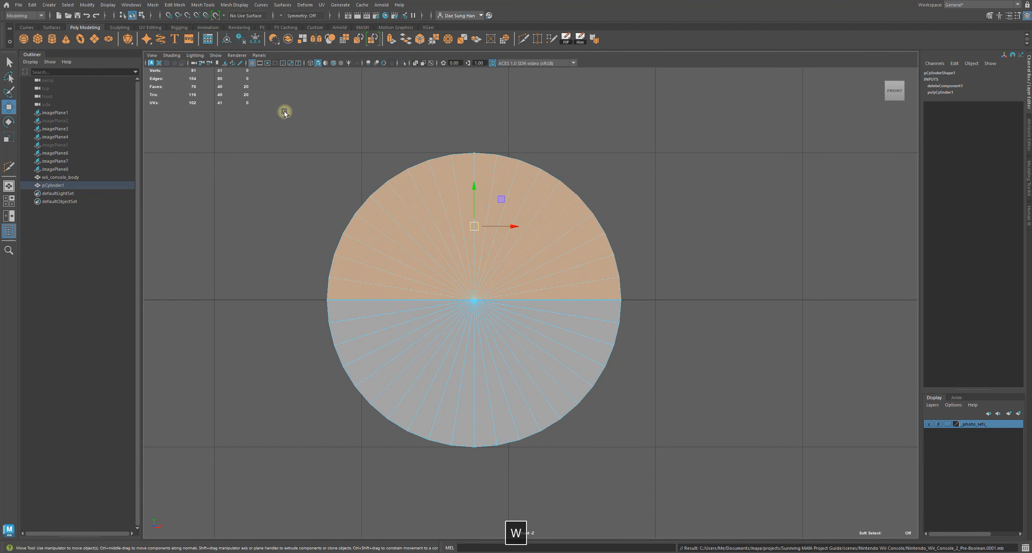
Start a mesh editing operation on the selected upper-half faces
click(175, 5)
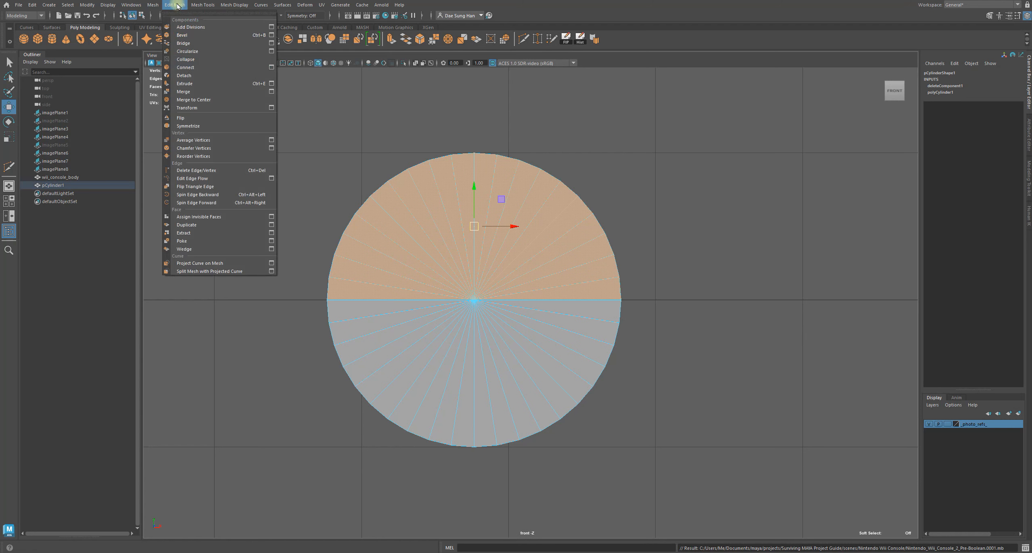
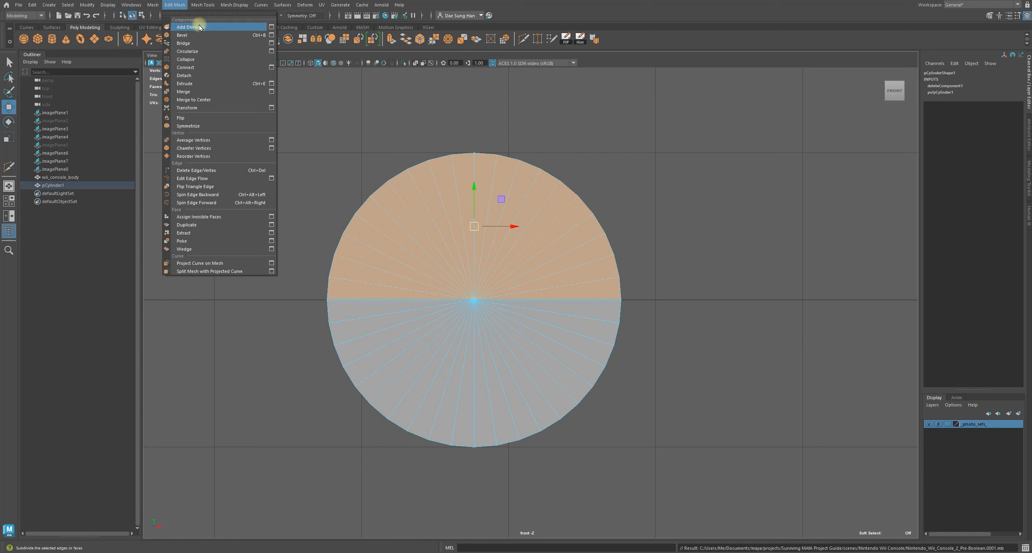
Detach the selected upper-half faces from the disc and pull the detached half upward
click(197, 77)
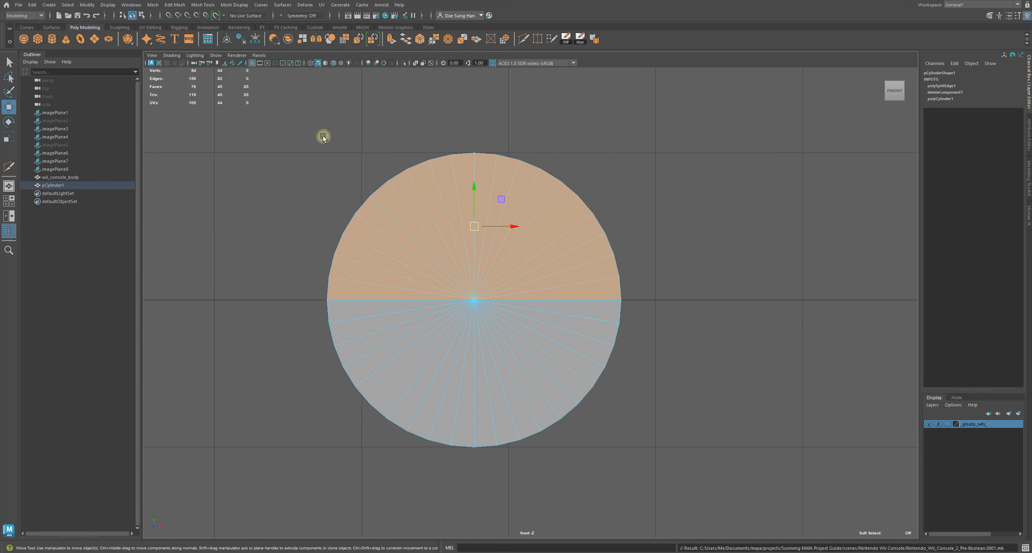
drag(478, 185, 479, 67)
alt+right_drag(624, 194, 504, 126)
alt+middle_drag(503, 126, 492, 158)
alt+right_drag(492, 158, 846, 331)
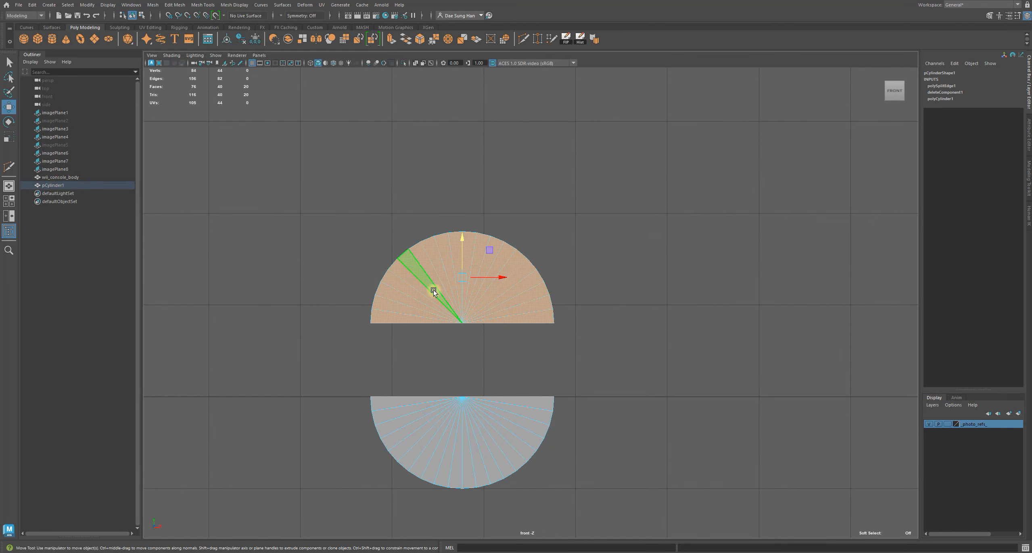
drag(472, 279, 486, 206)
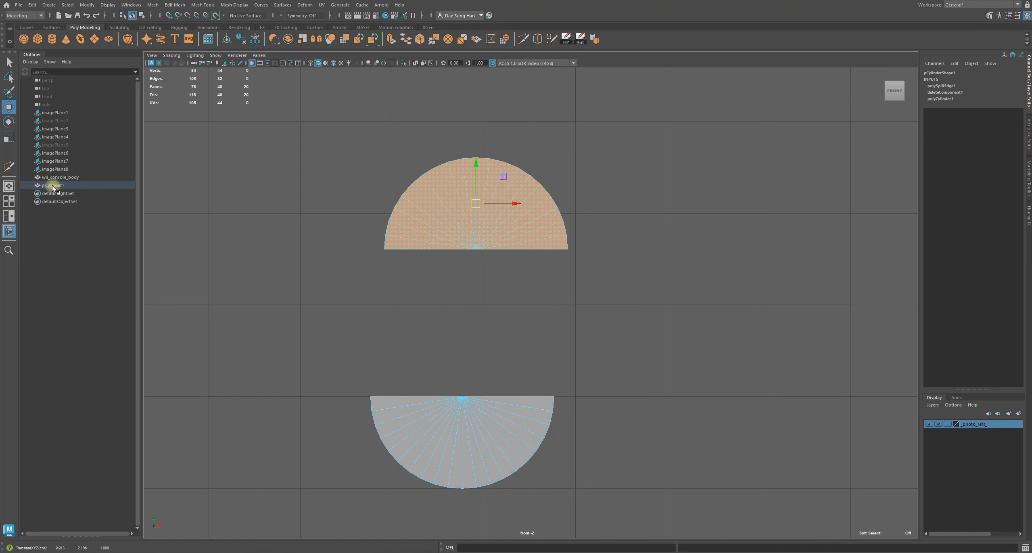
key(ctrl+z)
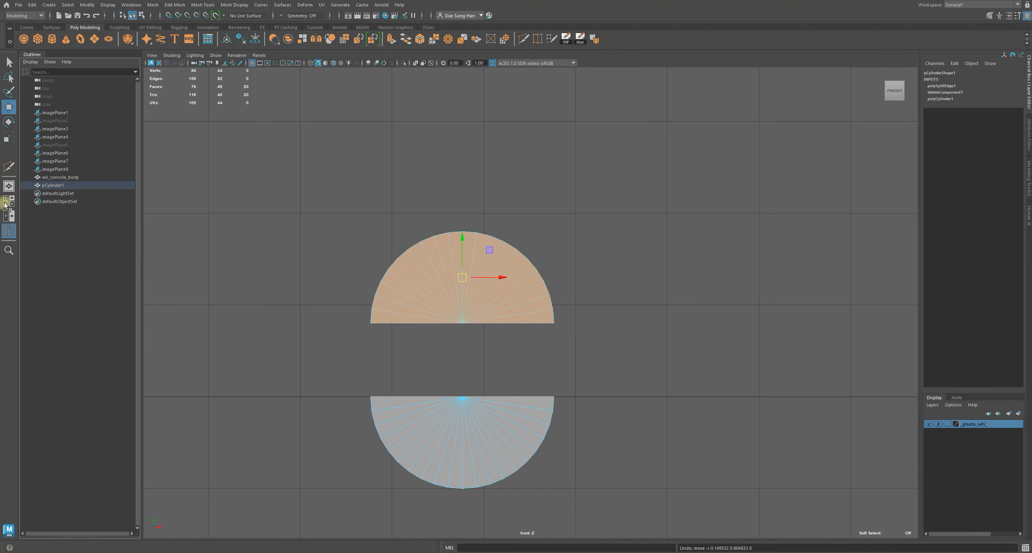
Move the detached upper half farther up, opening a larger gap above the lower half
drag(463, 255, 464, 84)
alt+right_drag(619, 179, 522, 150)
alt+middle_drag(528, 223, 517, 321)
drag(504, 313, 484, 157)
alt+right_drag(515, 180, 499, 187)
alt+middle_drag(499, 186, 511, 251)
drag(519, 227, 518, 200)
click(565, 356)
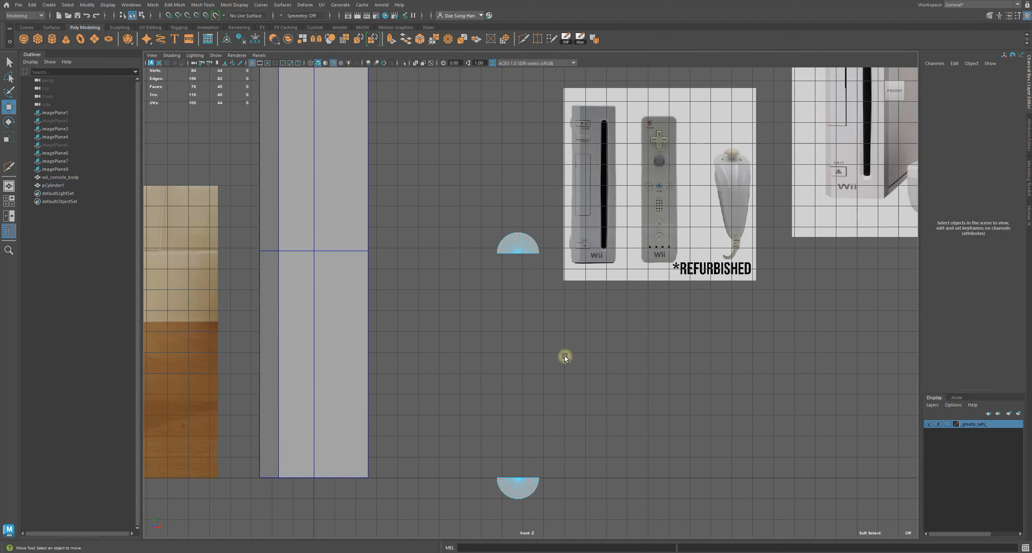
In perspective, switch the mesh to edge mode and select the flat border edges of the upper half
key(space)
key(space)
alt+drag(441, 198, 564, 203)
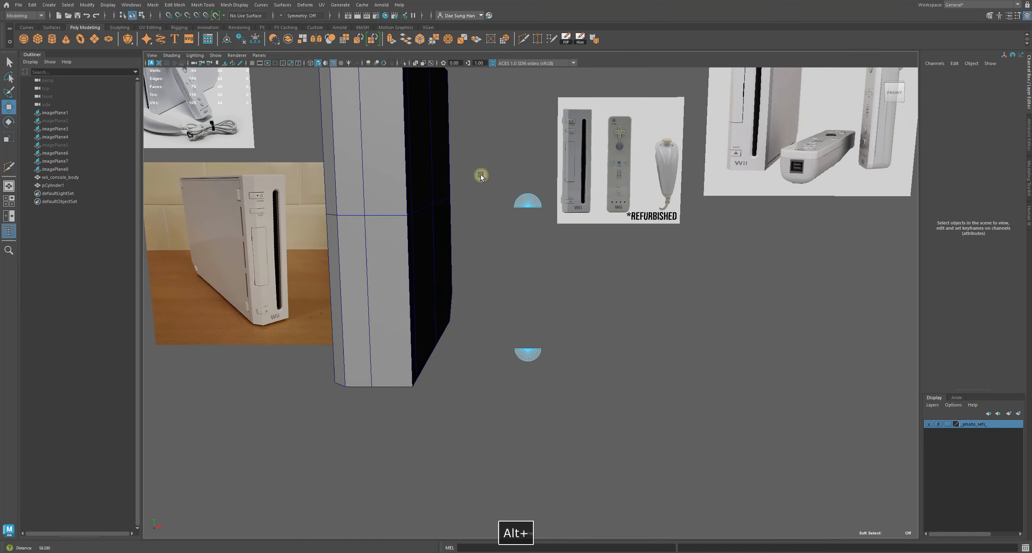
alt+right_drag(477, 174, 516, 179)
alt+drag(516, 178, 491, 181)
alt+middle_drag(491, 180, 532, 238)
alt+right_drag(531, 238, 674, 218)
click(576, 107)
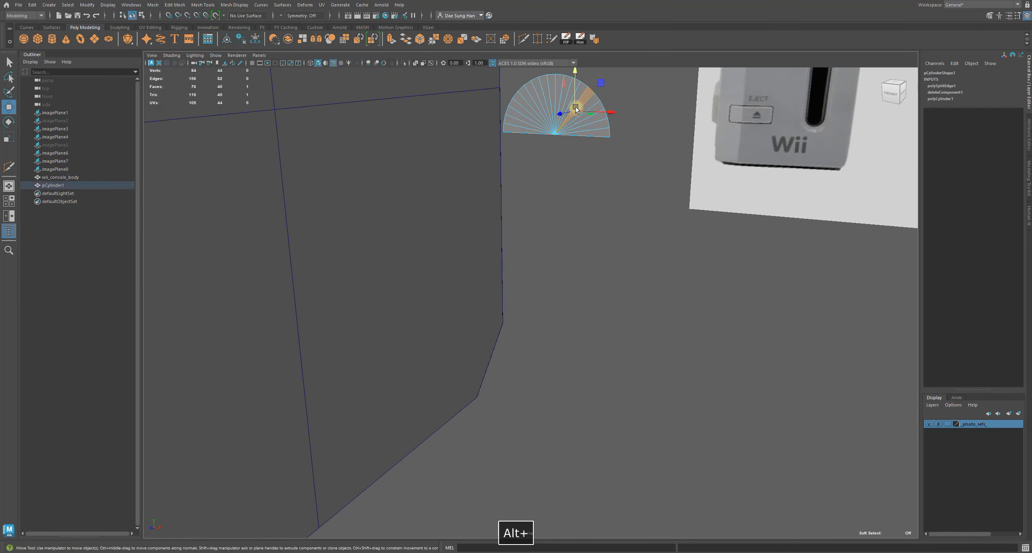
click(563, 106)
right_click(557, 97)
right_drag(557, 97, 575, 65)
click(595, 137)
click(577, 174)
click(587, 138)
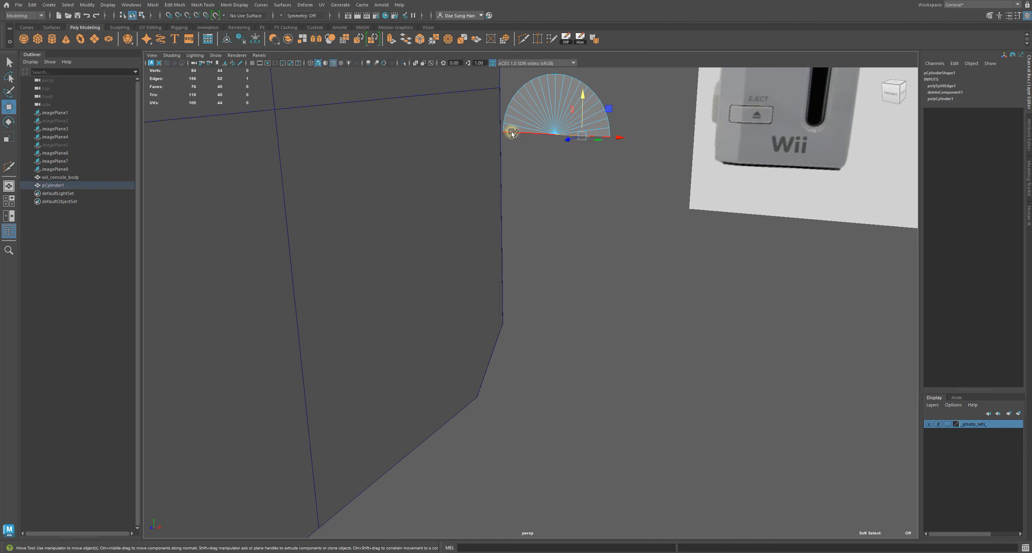
shift+click(507, 132)
key(q)
alt+drag(518, 154, 674, 201)
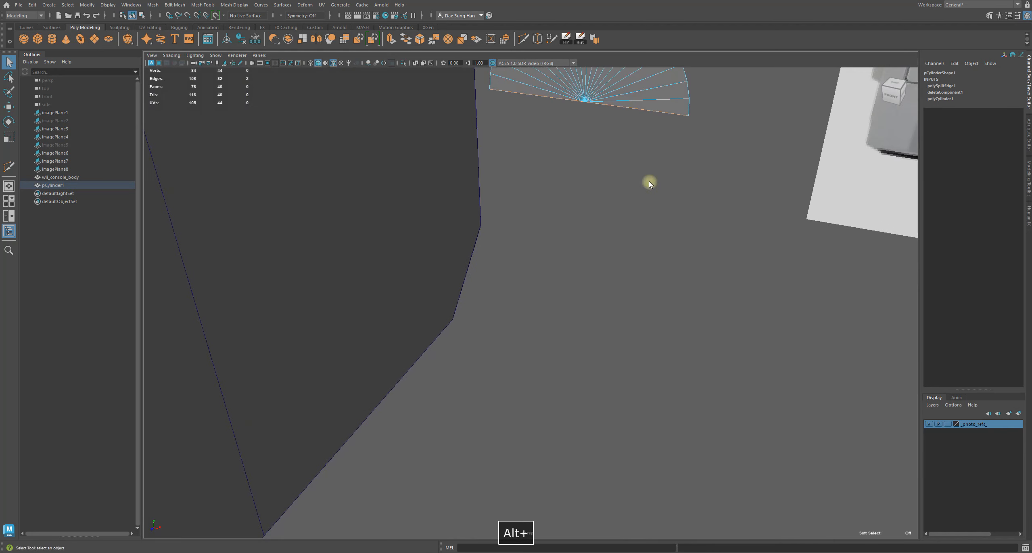
alt+drag(652, 107, 580, 117)
key(w)
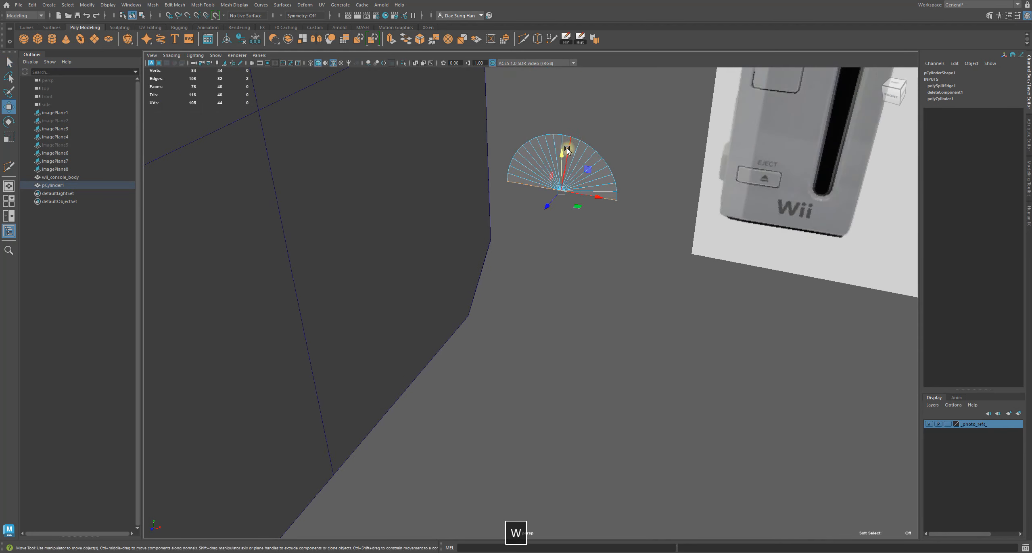
drag(562, 181, 540, 187)
key(z)
Add the lower half's flat border edges to the edge selection
alt+right_drag(540, 187, 414, 308)
alt+middle_drag(415, 308, 457, 149)
alt+right_drag(457, 149, 787, 356)
alt+middle_drag(450, 266, 395, 194)
alt+right_drag(396, 194, 666, 239)
shift+click(548, 184)
shift+click(764, 228)
alt+right_drag(762, 228, 228, 179)
alt+drag(539, 232, 571, 208)
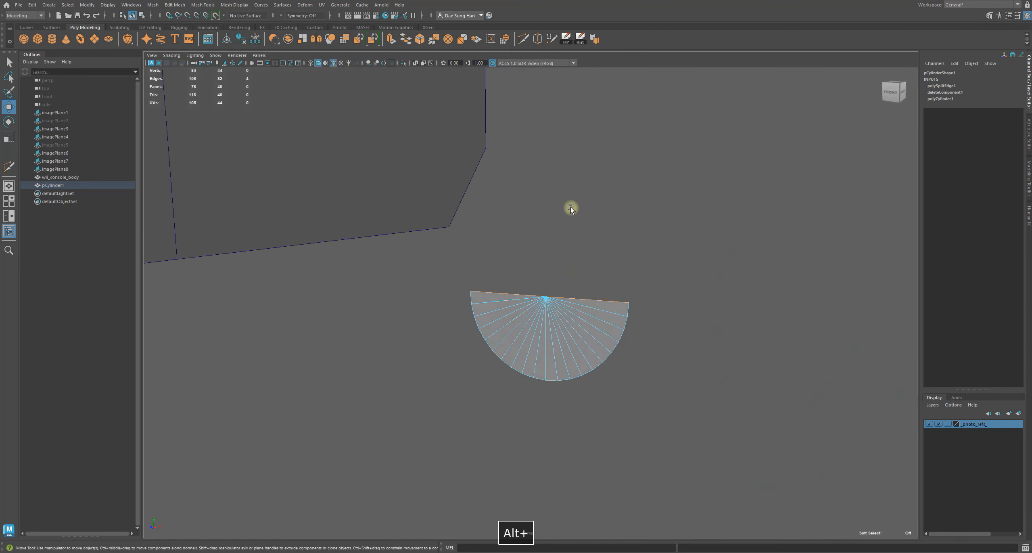
alt+right_drag(571, 207, 406, 119)
alt+middle_drag(406, 119, 603, 221)
alt+drag(603, 221, 529, 223)
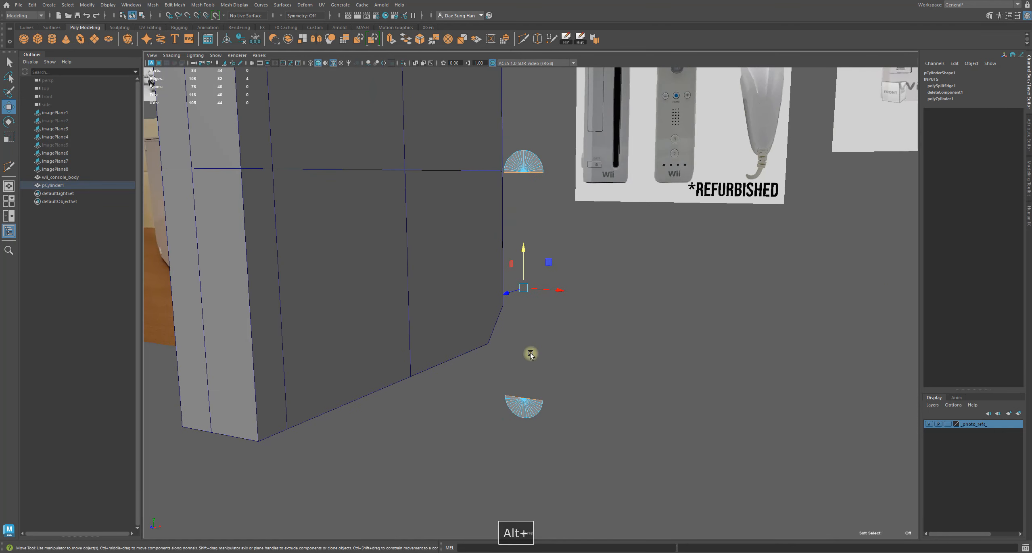
Bridge the two selected border edges into a closed capsule-shaped slot cutter
shift+right_click(600, 226)
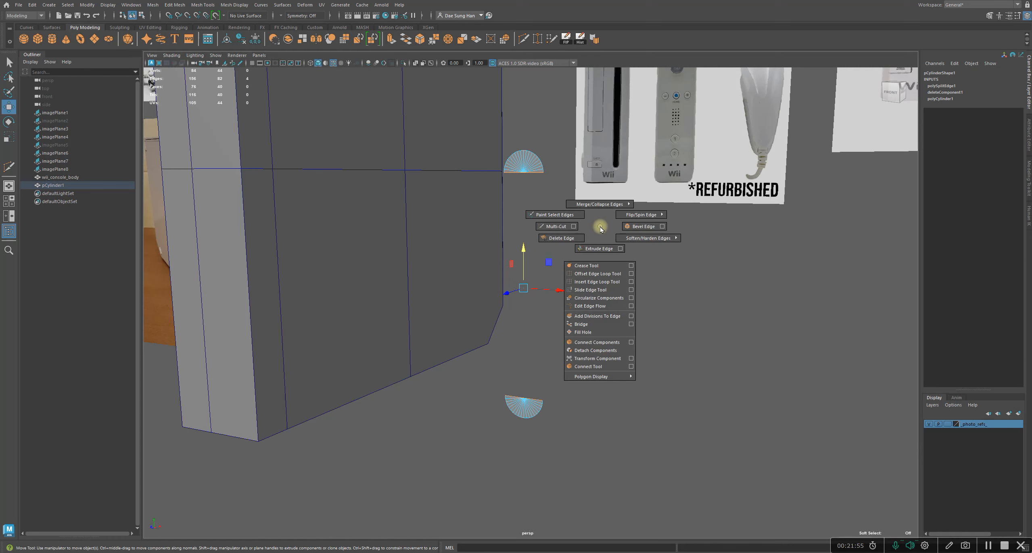
click(581, 324)
mouse_move(586, 315)
alt+mouse_down()
mouse_move(620, 322)
mouse_move(504, 302)
mouse_move(626, 313)
mouse_move(578, 324)
alt+mouse_up()
Move the capsule cutter toward the console body in front view and center its pivot
key(w)
right_drag(516, 243, 649, 142)
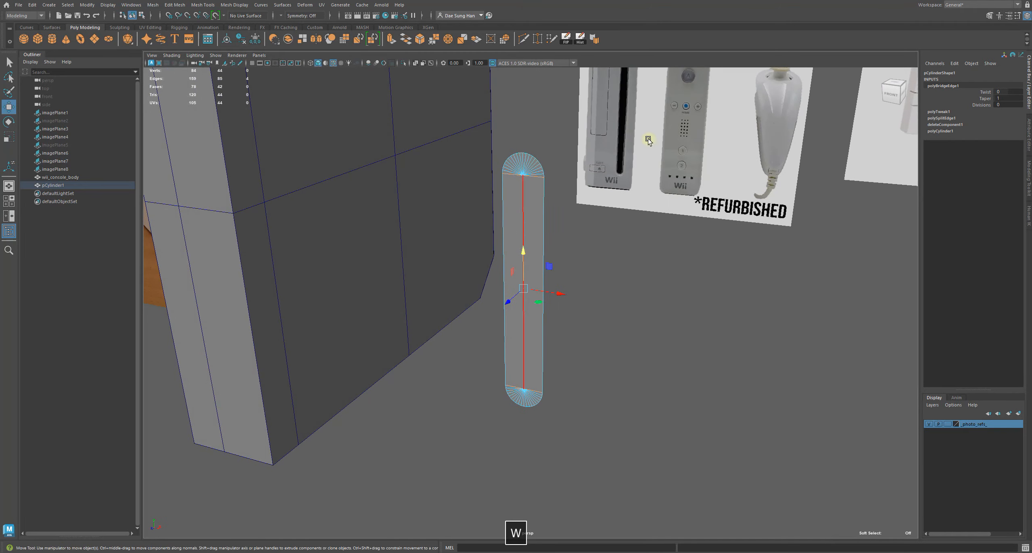
alt+drag(605, 299, 743, 293)
alt+right_drag(742, 293, 498, 252)
alt+drag(622, 288, 520, 353)
key(space)
key(space)
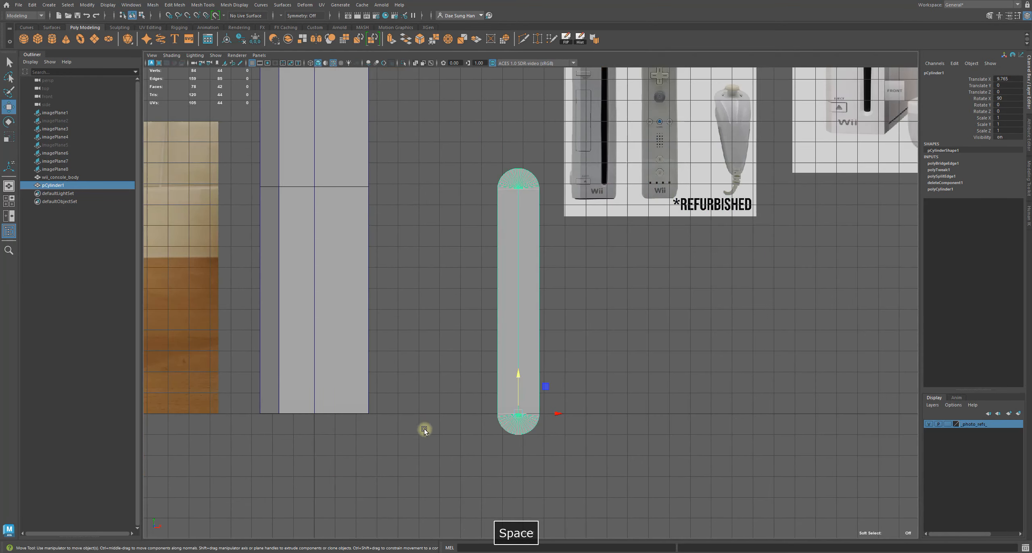
alt+middle_drag(473, 323, 533, 479)
drag(552, 492, 460, 391)
alt+middle_drag(526, 339, 567, 350)
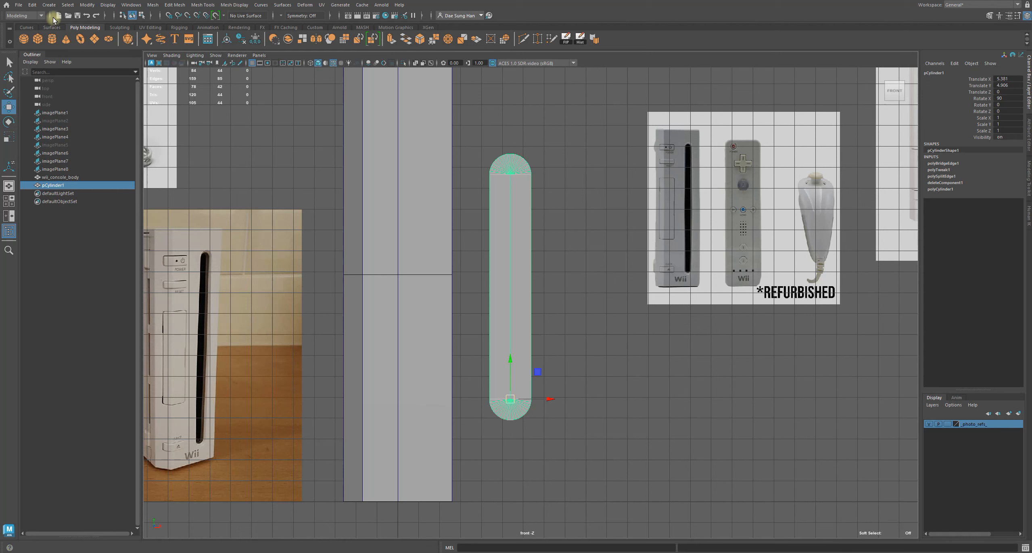
click(87, 5)
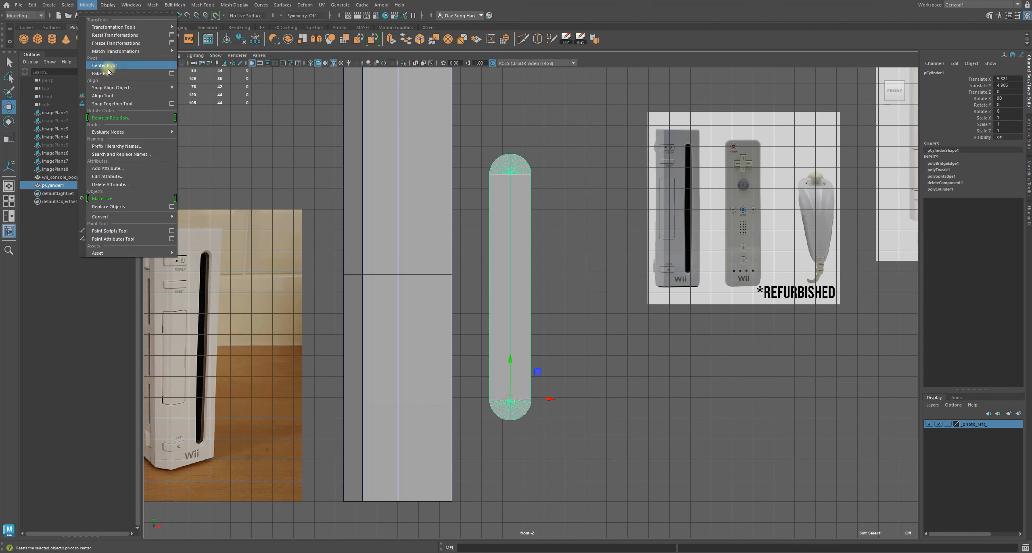
click(117, 77)
Move the capsule cutter onto the front of the console body
drag(511, 283, 527, 266)
key(z)
alt+right_drag(597, 213, 566, 221)
alt+middle_drag(566, 222, 507, 245)
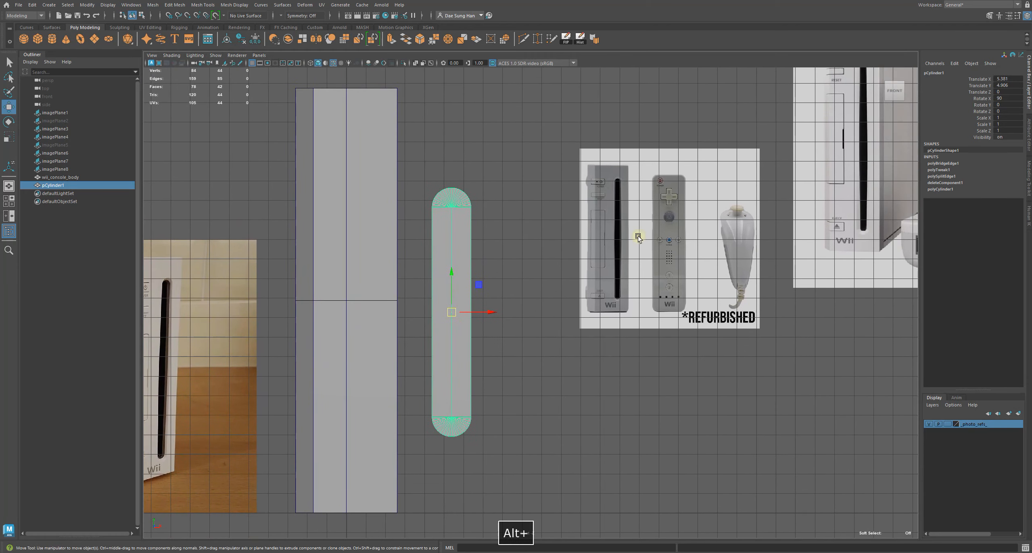
mouse_move(624, 291)
alt+middle_down()
mouse_move(580, 237)
mouse_move(613, 286)
alt+middle_up()
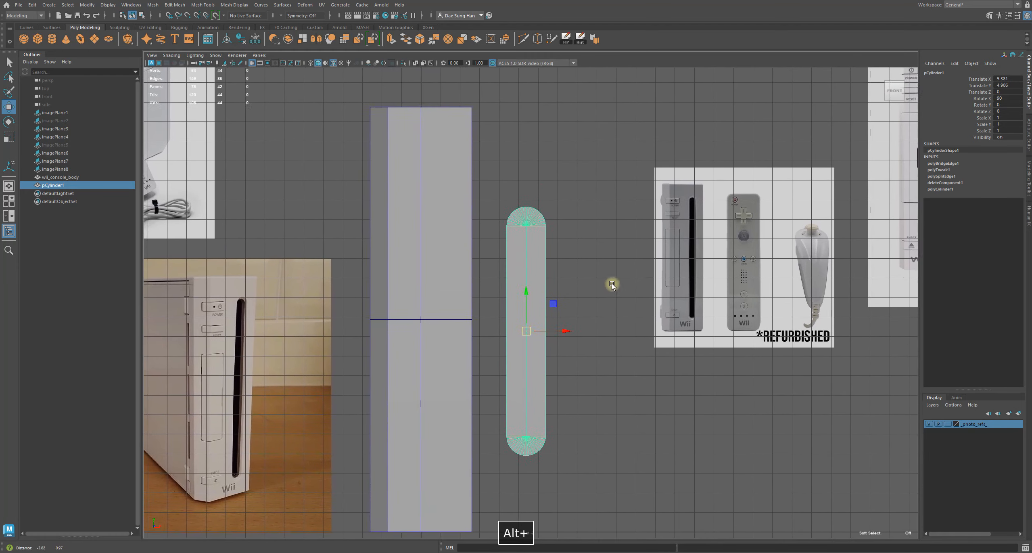
drag(525, 353, 436, 325)
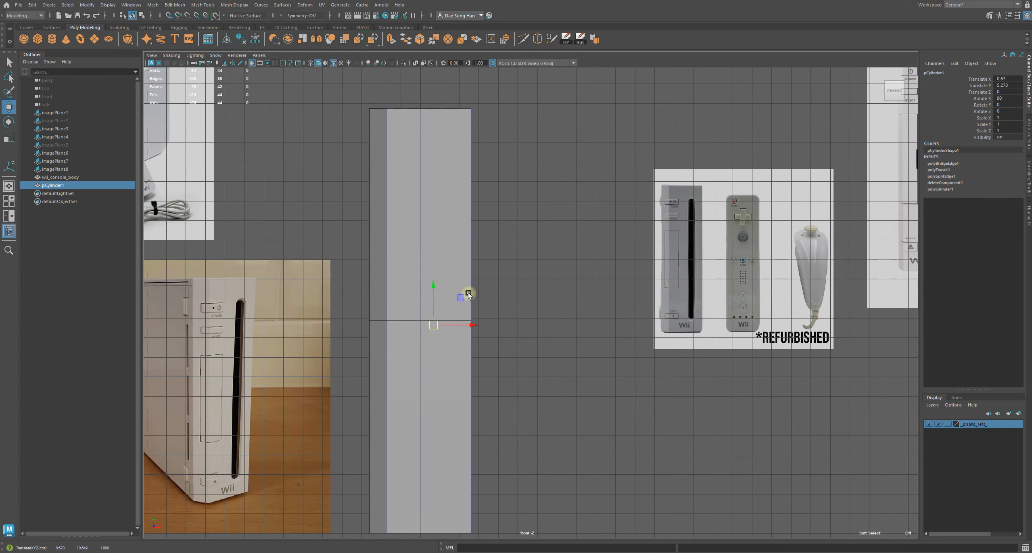
Move the capsule cutter forward in depth to the console's front surface, checking in perspective
key(space)
key(space)
alt+drag(689, 198, 472, 285)
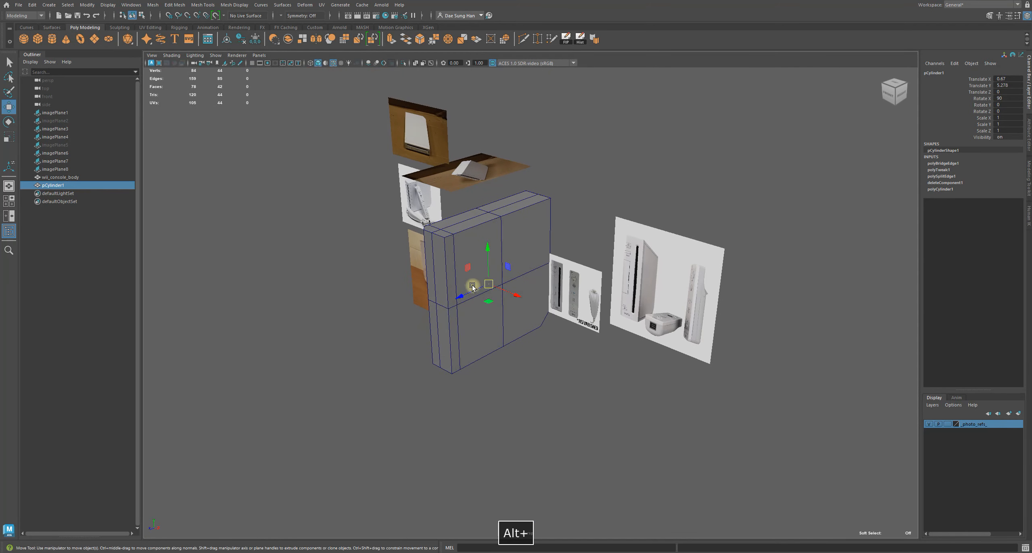
drag(421, 316, 416, 326)
alt+drag(464, 316, 529, 287)
key(space)
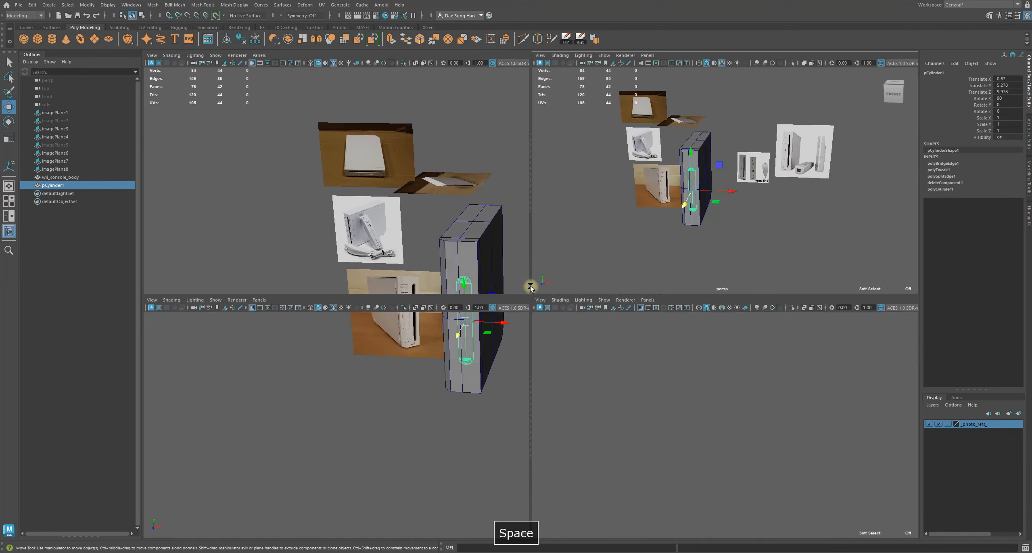
key(space)
alt+middle_drag(470, 286, 545, 247)
drag(514, 286, 522, 282)
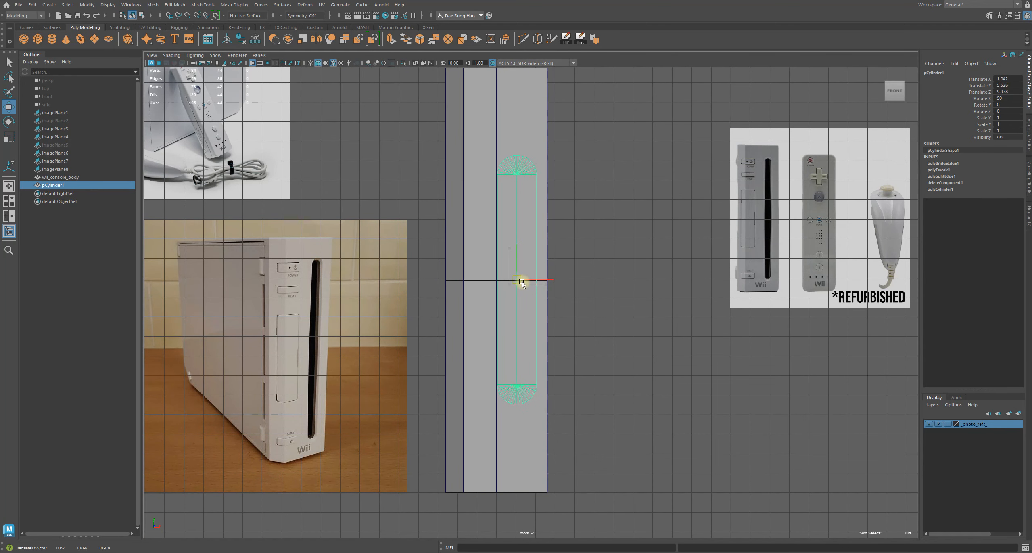
drag(521, 282, 520, 282)
alt+middle_drag(729, 197, 678, 209)
Scale the capsule cutter down uniformly to 0.452
key(r)
drag(438, 291, 379, 326)
key(q)
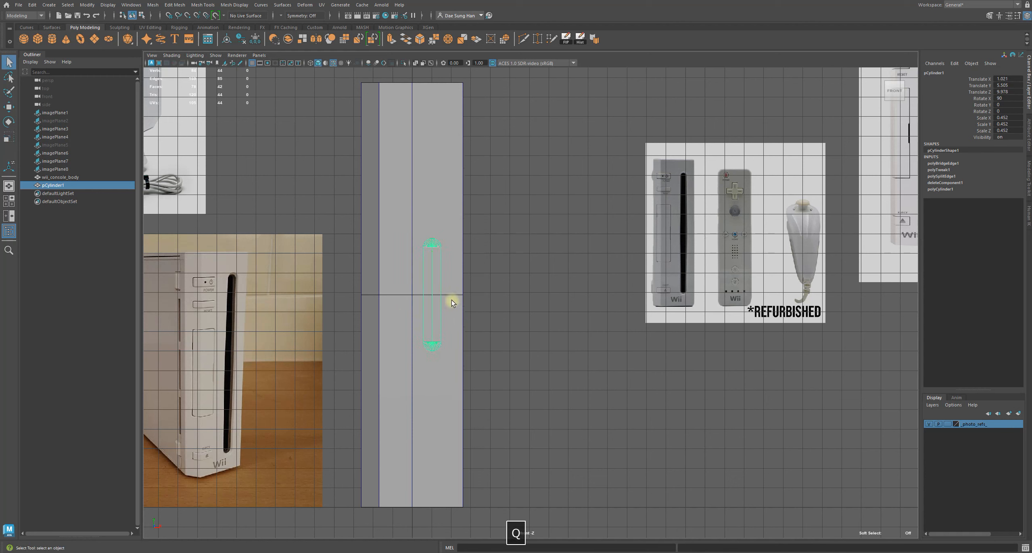
alt+middle_drag(462, 232, 446, 266)
alt+middle_drag(506, 193, 533, 160)
Nudge the capsule cutter slightly to the right in front view
click(266, 62)
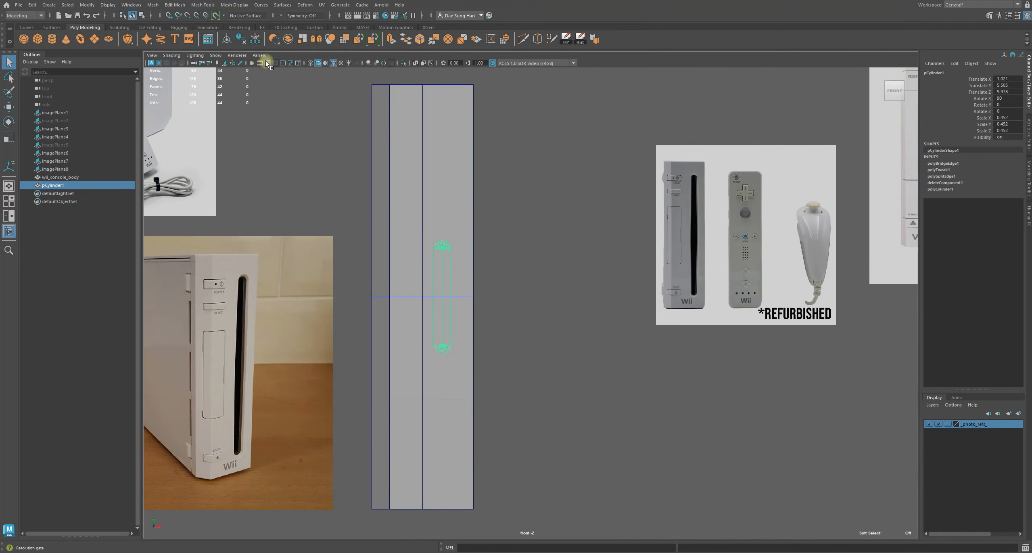
alt+middle_drag(682, 253, 649, 235)
key(w)
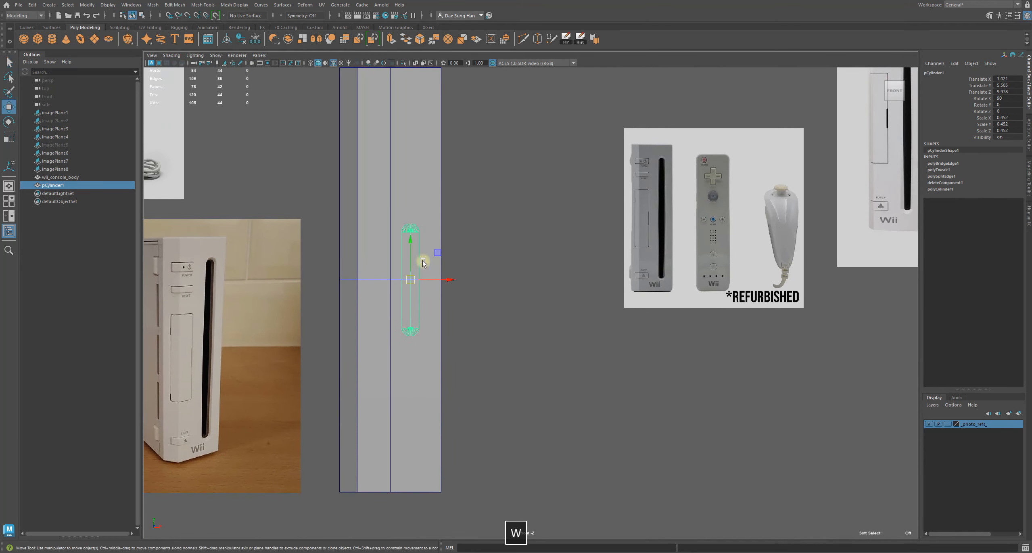
drag(454, 281, 457, 281)
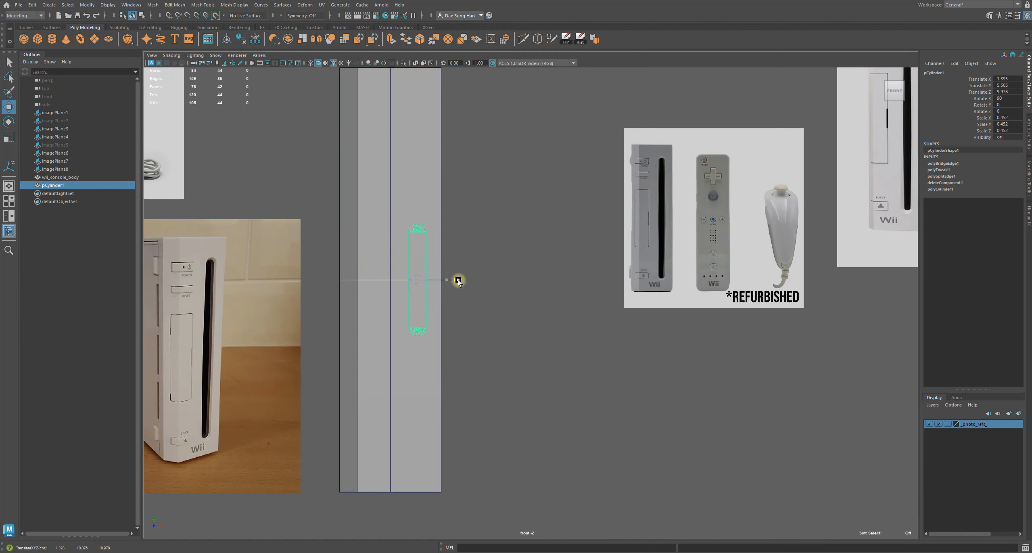
Try moving the capsule cutter upward and undo the move
alt+right_drag(544, 301, 431, 246)
alt+middle_drag(342, 205, 345, 218)
alt+right_drag(345, 219, 461, 286)
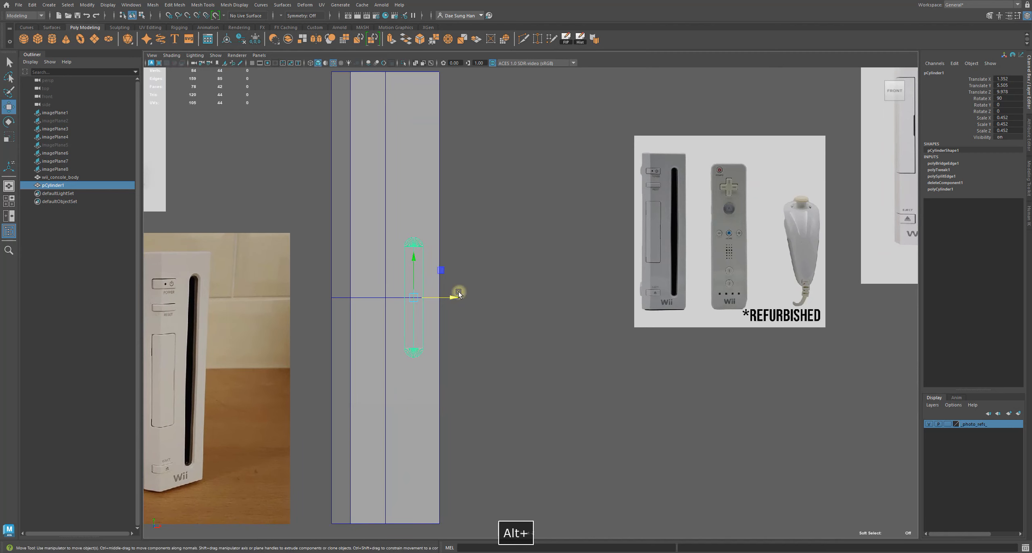
alt+right_drag(401, 298, 901, 370)
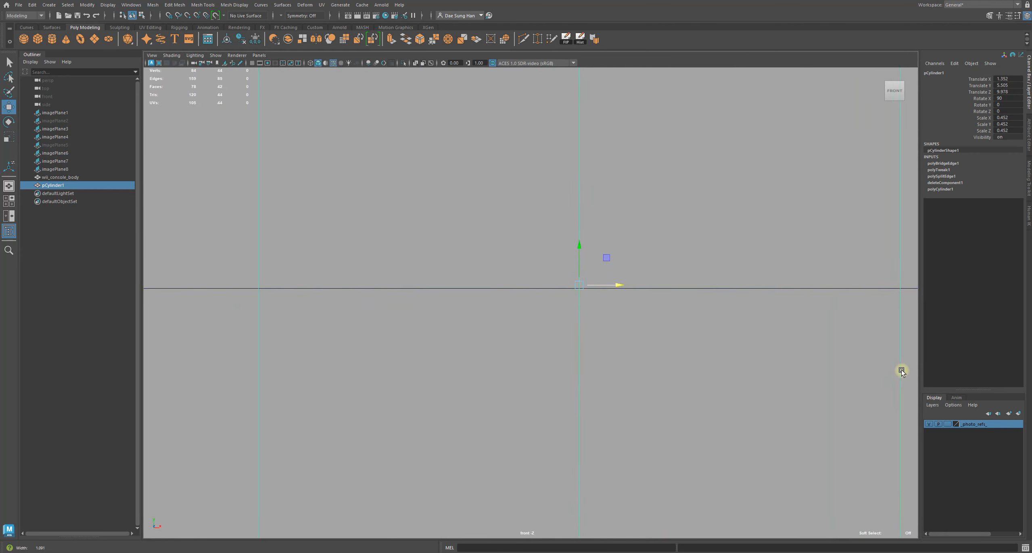
drag(570, 251, 575, 173)
key(z)
alt+right_drag(685, 304, 417, 174)
Select the console body and inspect its middle edge loop relative to the capsule cutter
click(640, 335)
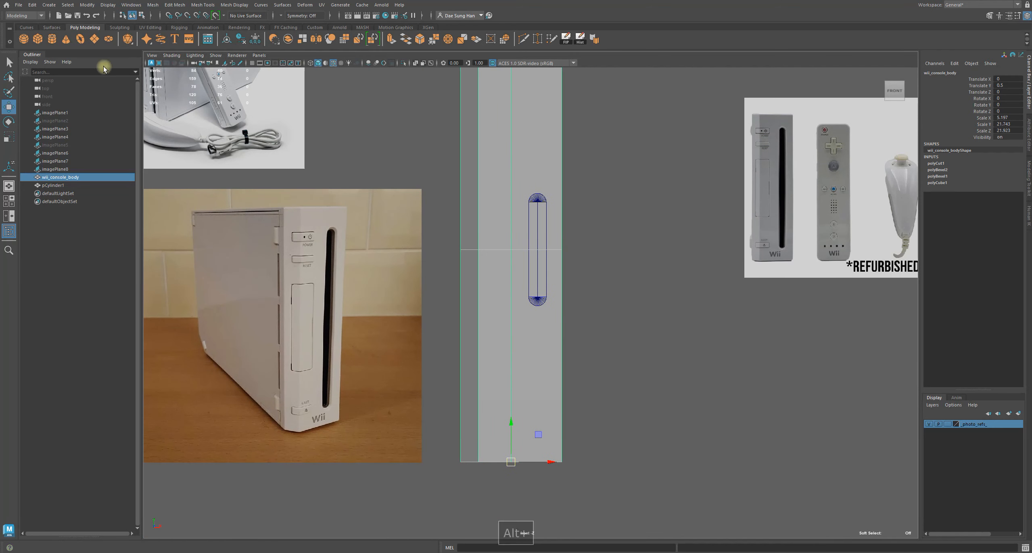
click(252, 63)
click(252, 63)
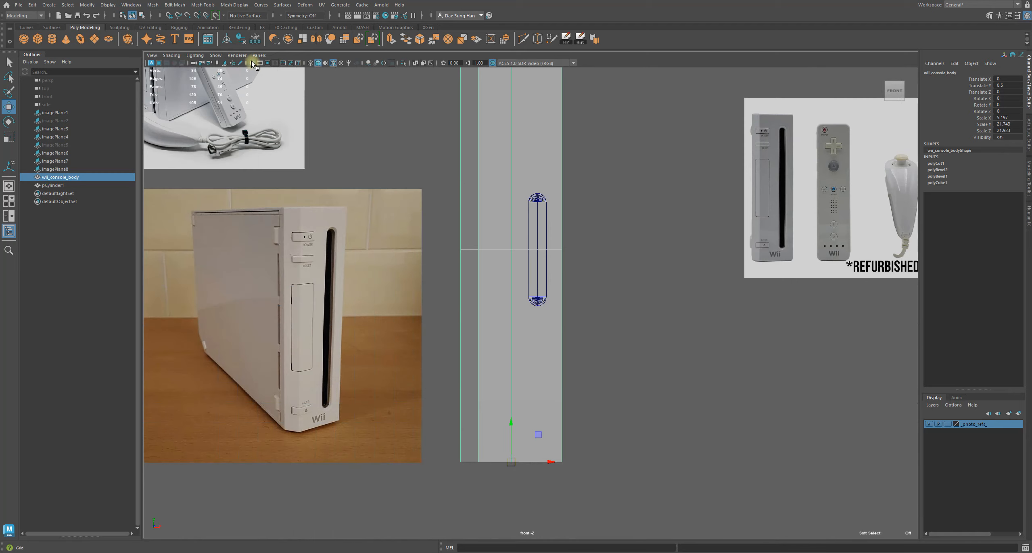
alt+right_drag(318, 92, 337, 168)
alt+middle_drag(337, 169, 332, 189)
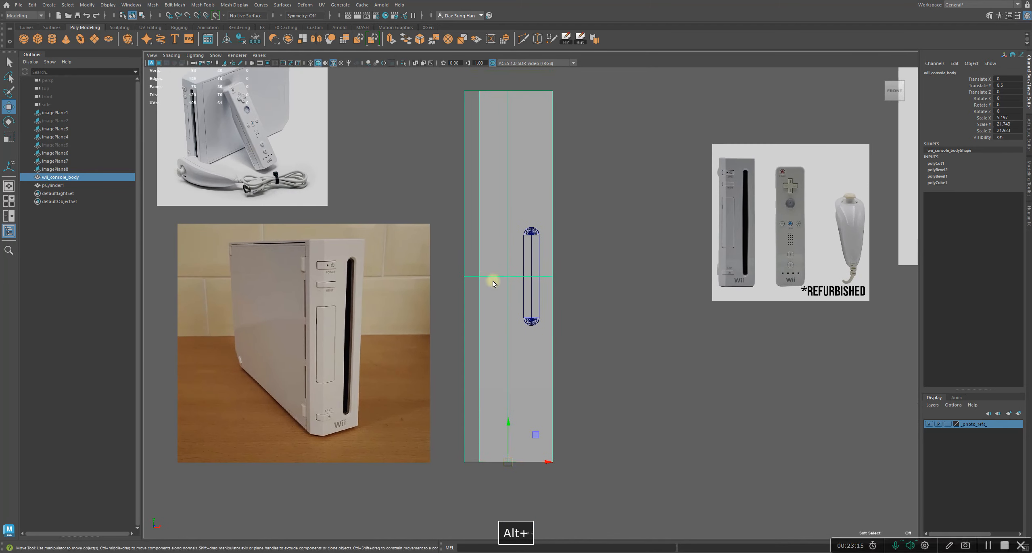
right_drag(490, 279, 491, 211)
double_click(497, 277)
key(q)
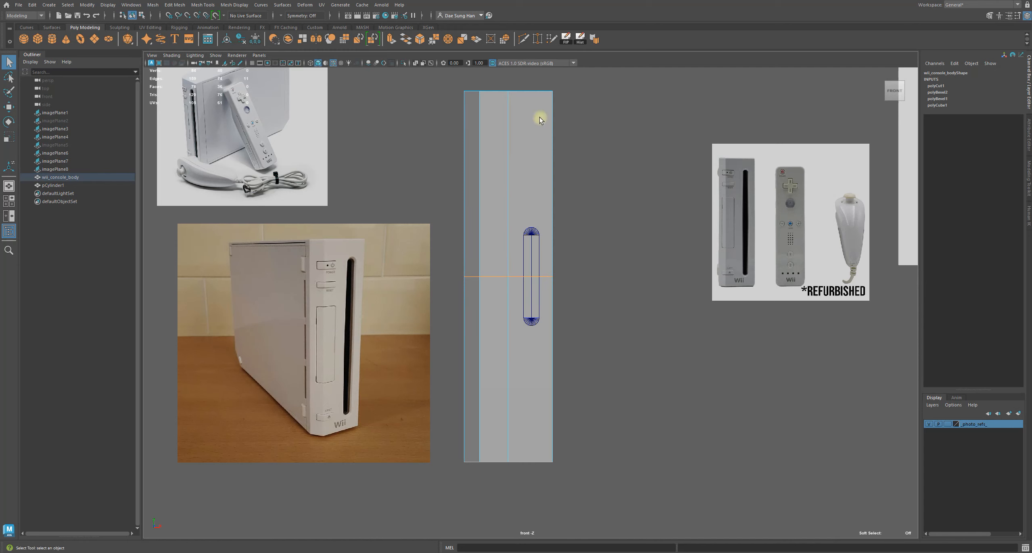
alt+right_drag(525, 299, 749, 288)
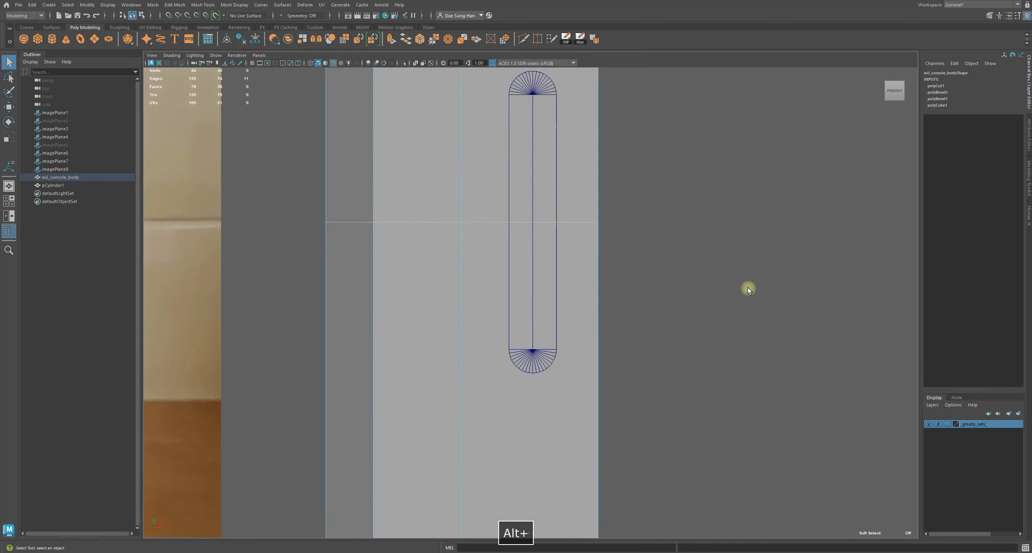
Try moving the capsule cutter downward and undo the move
key(F8)
click(527, 139)
key(w)
alt+middle_drag(520, 159, 540, 281)
key(ctrl+z)
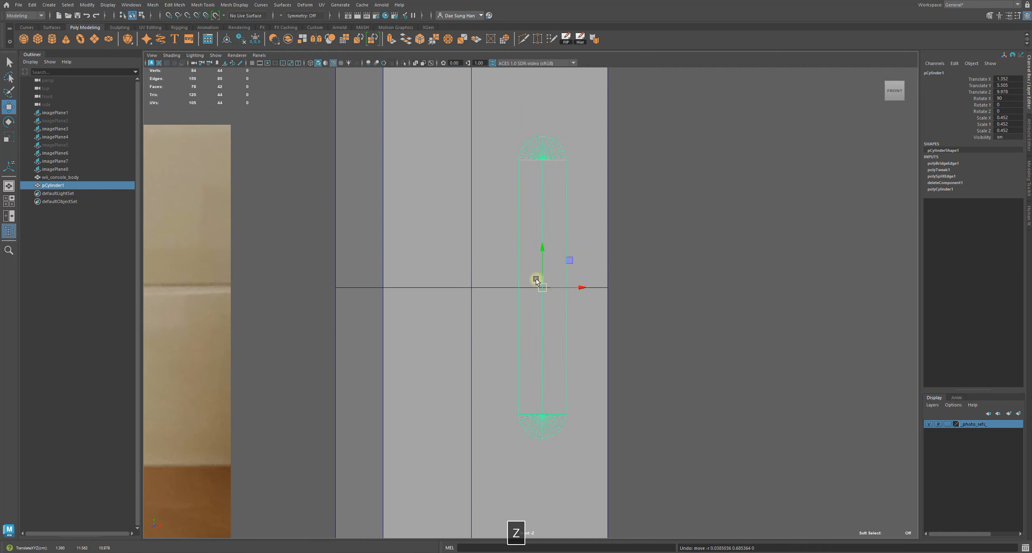
Fine-tune the capsule cutter's position over the console's slot in front view
alt+right_drag(537, 279, 638, 299)
drag(554, 283, 533, 228)
alt+right_drag(651, 244, 560, 228)
drag(536, 237, 543, 253)
alt+right_drag(506, 243, 786, 333)
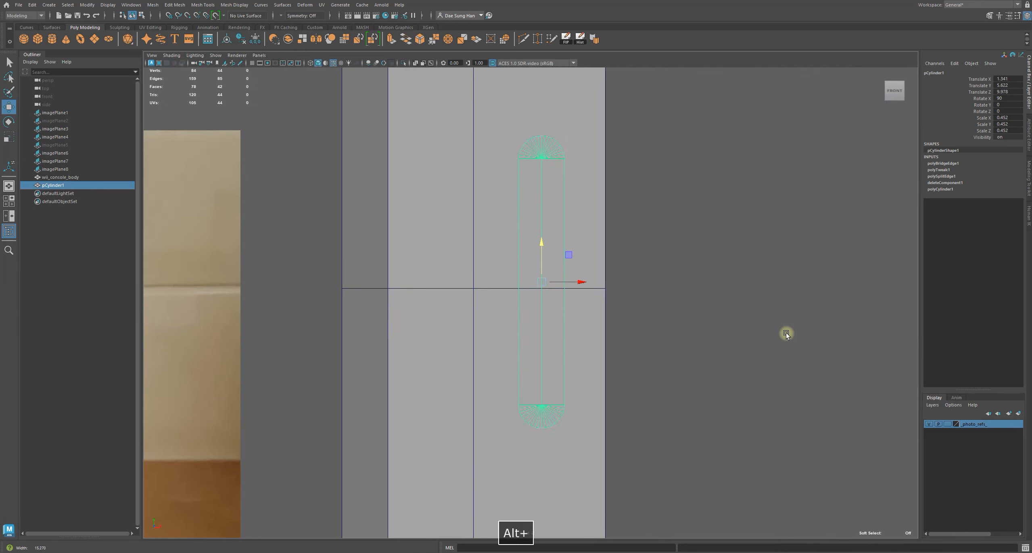
drag(537, 243, 543, 250)
alt+right_drag(543, 249, 480, 217)
drag(474, 213, 476, 219)
drag(474, 221, 474, 220)
alt+right_drag(391, 201, 563, 232)
alt+middle_drag(563, 232, 309, 96)
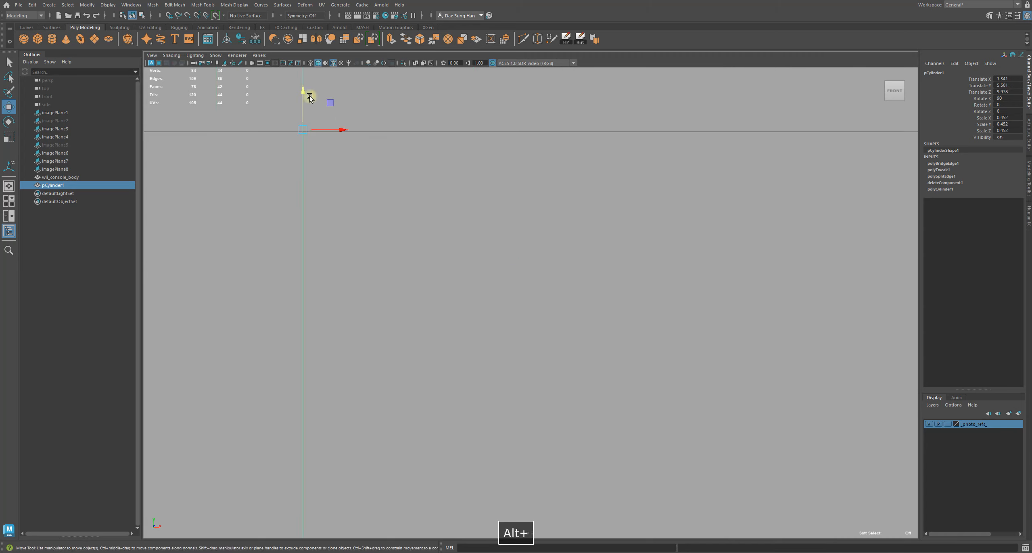
drag(304, 94, 302, 98)
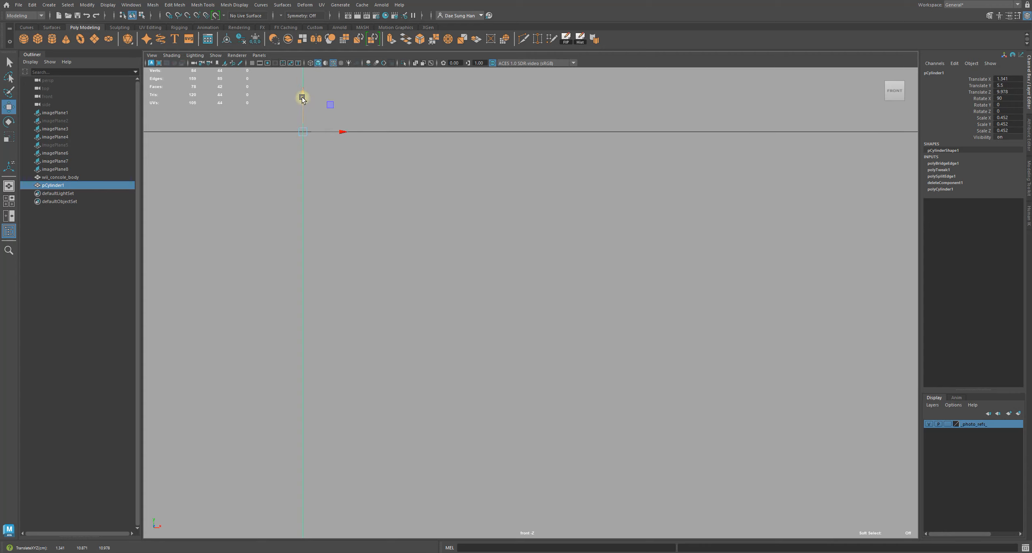
Examine the front reference image of the console's slot against the capsule cutter
alt+right_drag(597, 218, 333, 146)
alt+right_drag(648, 226, 582, 226)
alt+middle_drag(581, 227, 558, 209)
drag(547, 282, 544, 283)
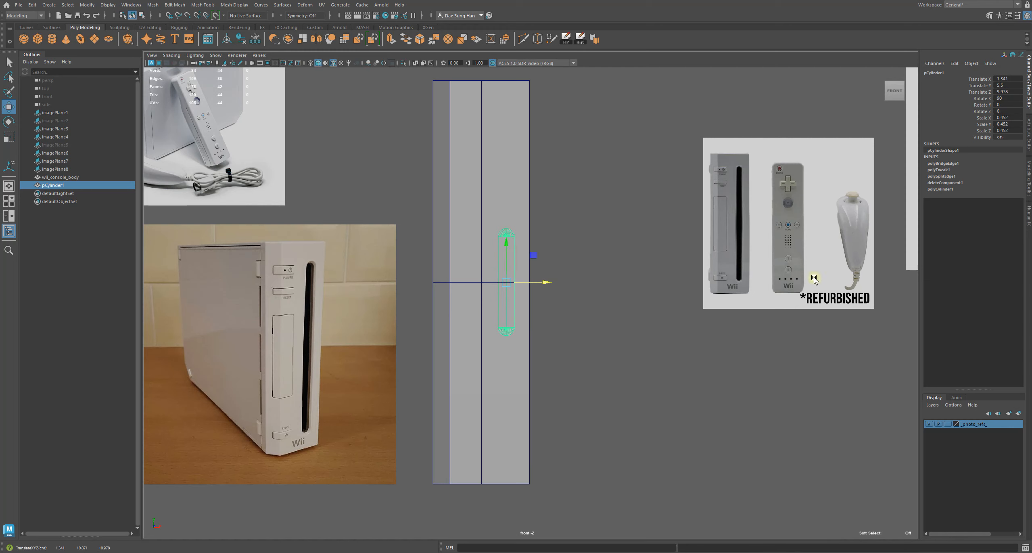
alt+middle_drag(720, 208, 642, 262)
alt+right_drag(643, 263, 795, 244)
alt+middle_drag(763, 267, 496, 291)
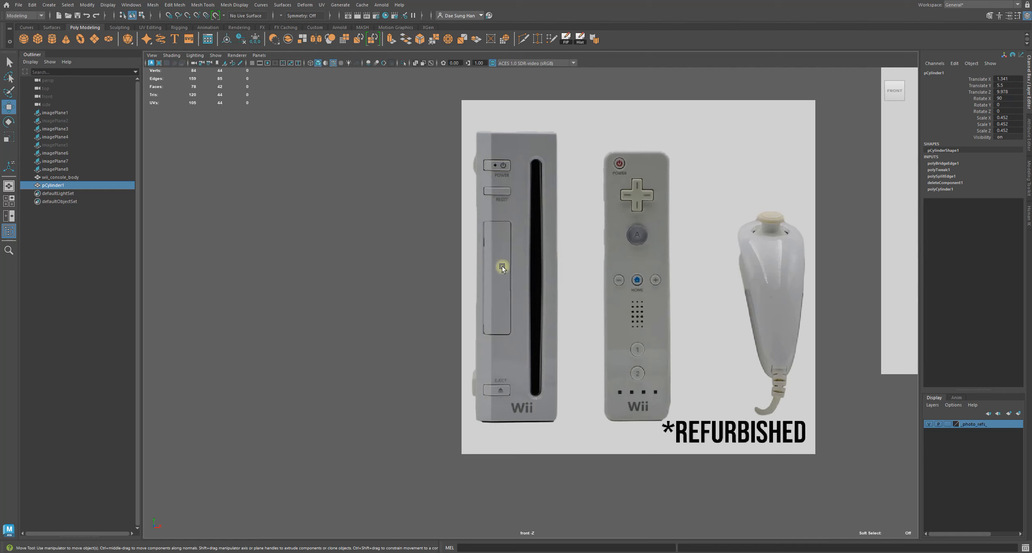
alt+middle_drag(436, 266, 730, 246)
alt+right_drag(730, 247, 704, 250)
alt+middle_drag(392, 357, 479, 341)
alt+right_drag(479, 341, 397, 365)
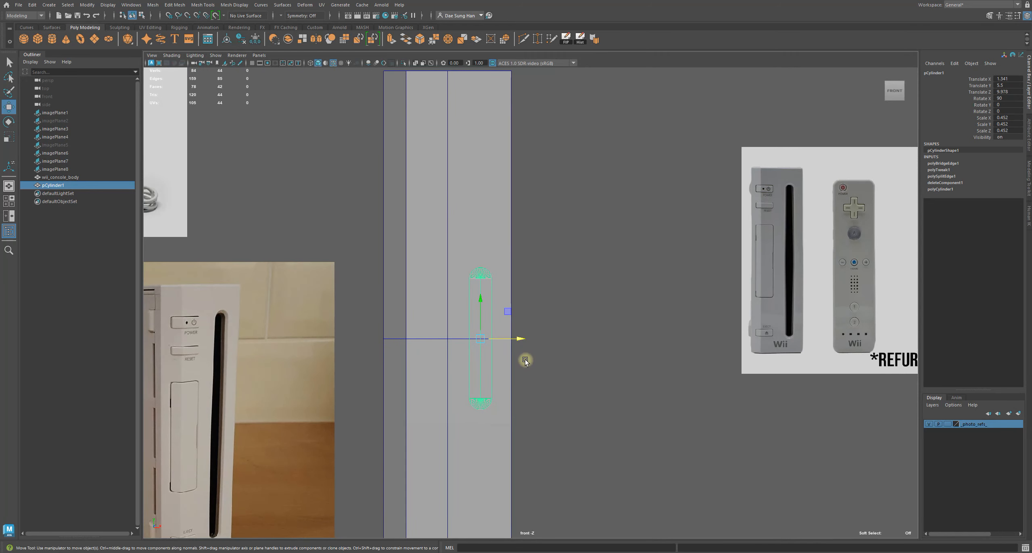
drag(524, 345, 518, 337)
alt+right_drag(587, 338, 474, 311)
Save an incremental pre-Boolean version of the scene
key(space)
key(space)
alt+drag(563, 242, 512, 274)
alt+right_drag(513, 274, 587, 313)
alt+drag(588, 313, 670, 354)
alt+right_drag(670, 354, 738, 449)
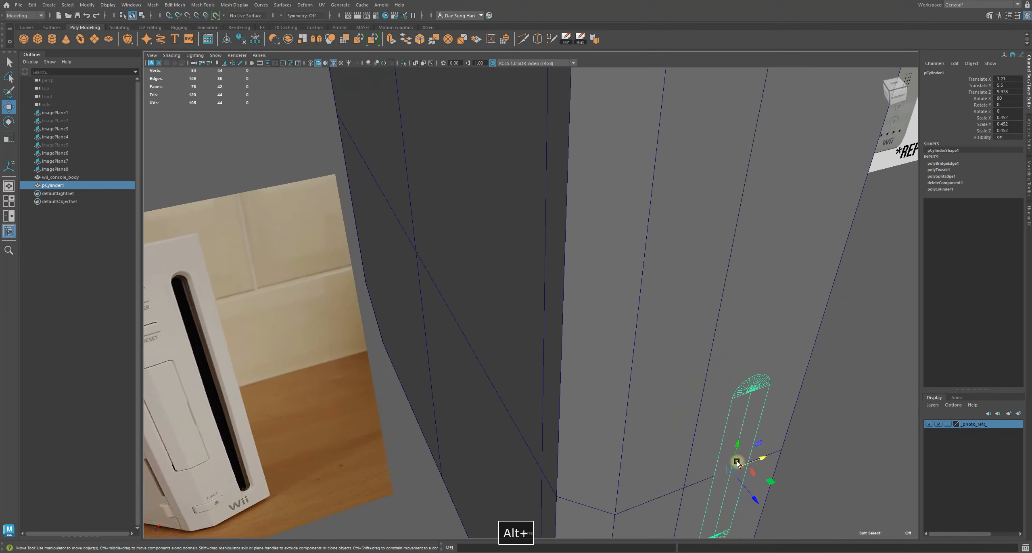
alt+drag(738, 462, 708, 446)
alt+right_drag(708, 446, 607, 324)
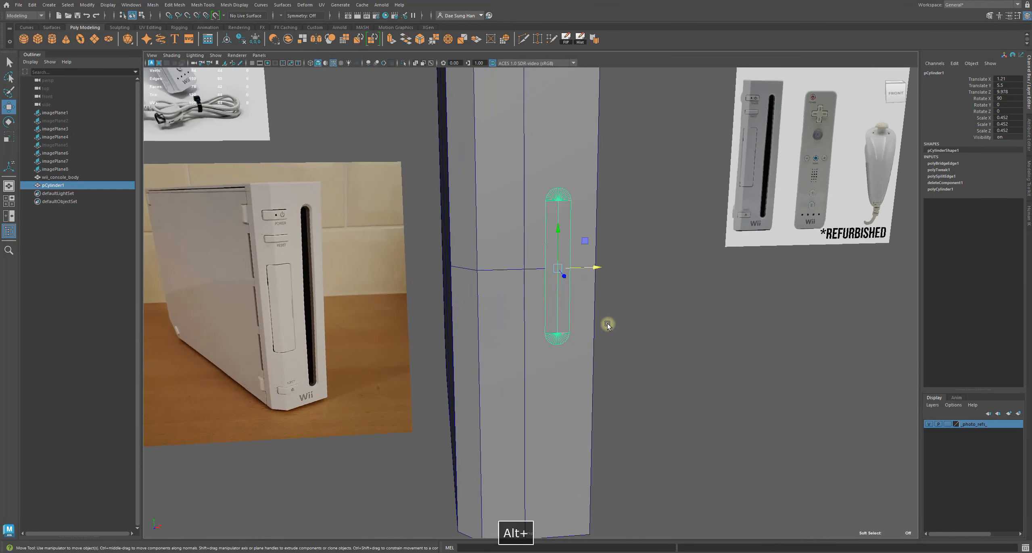
key(ctrl+alt+s)
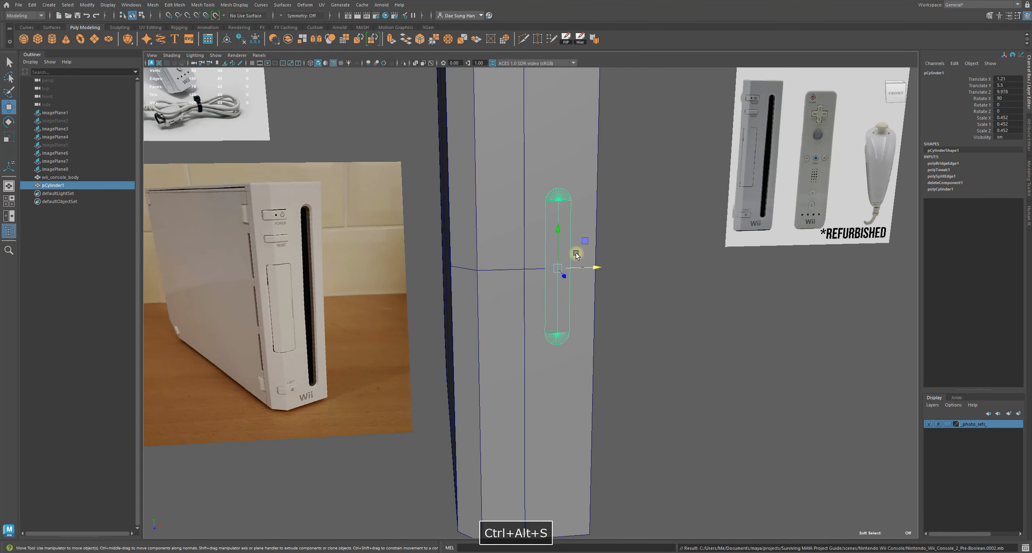
Inspect the console body and the capsule cutter from several perspective angles
alt+drag(558, 251, 521, 253)
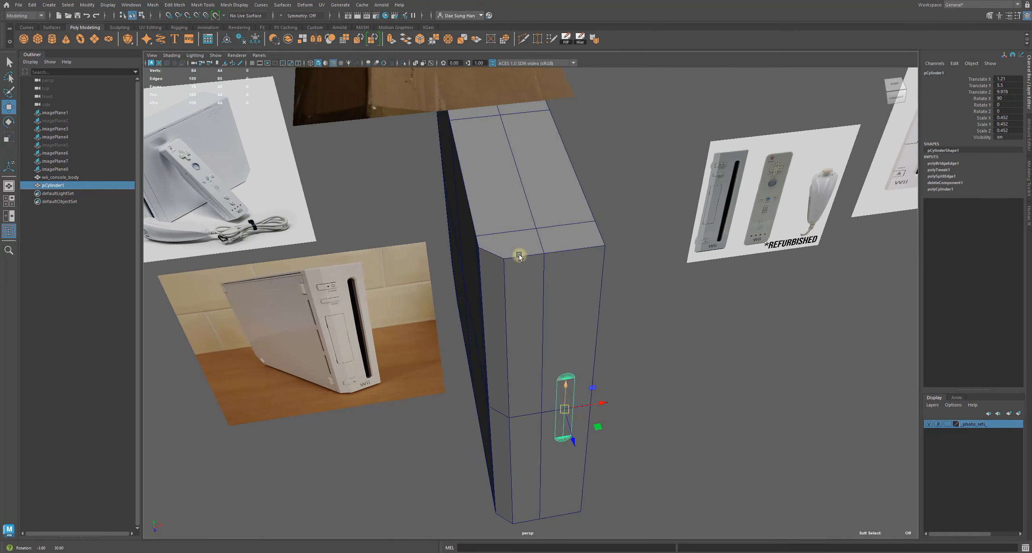
right_drag(532, 244, 533, 163)
double_click(519, 166)
alt+drag(617, 228, 569, 254)
key(q)
alt+middle_drag(569, 254, 539, 247)
alt+drag(539, 247, 445, 185)
key(w)
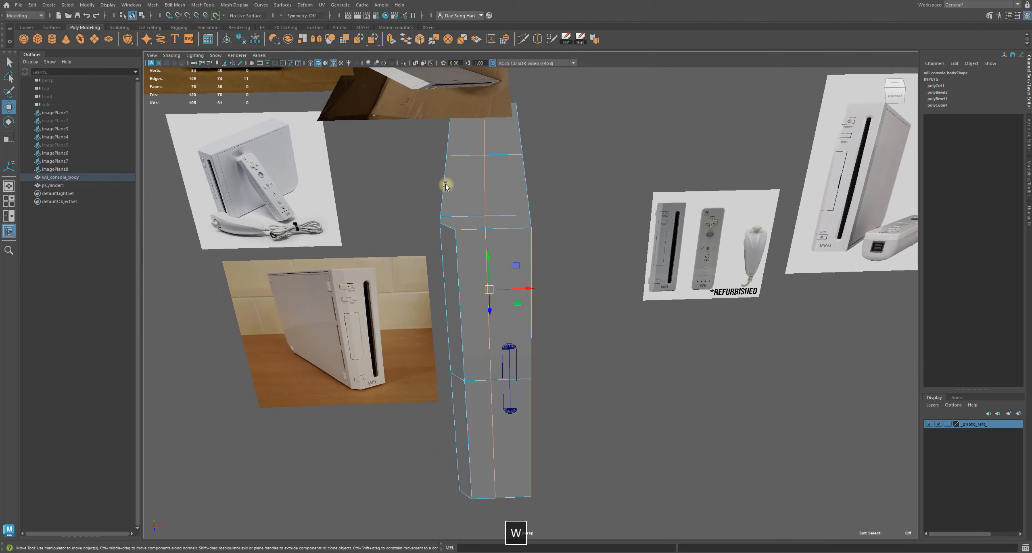
alt+drag(539, 274, 539, 257)
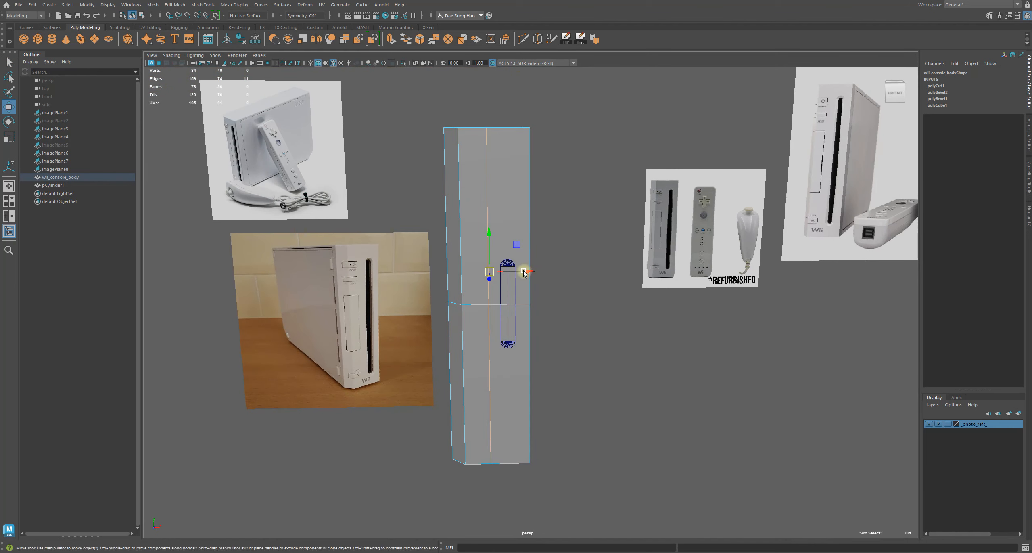
right_drag(454, 198, 484, 174)
click(540, 170)
alt+right_drag(483, 212, 652, 282)
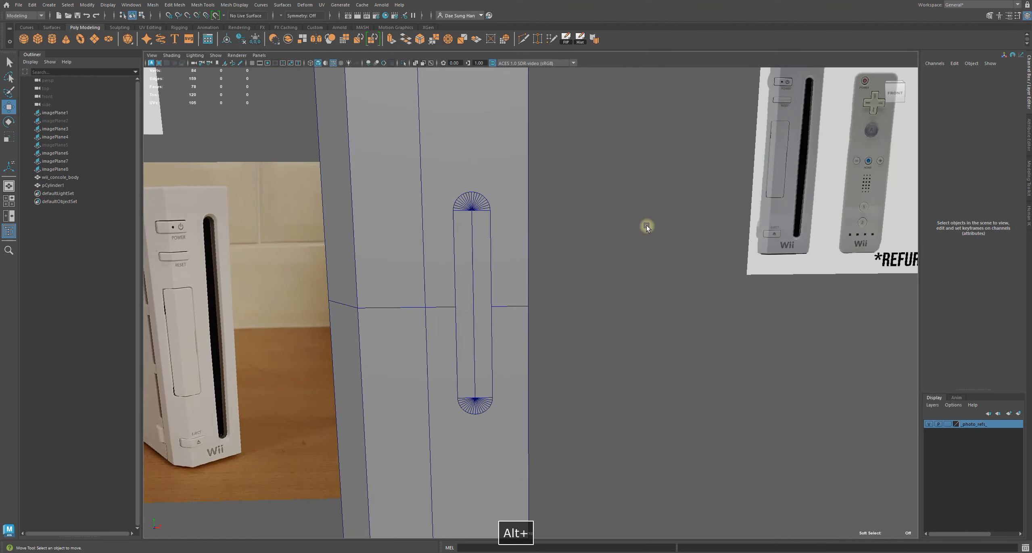
alt+middle_drag(650, 224, 632, 250)
alt+drag(629, 249, 550, 232)
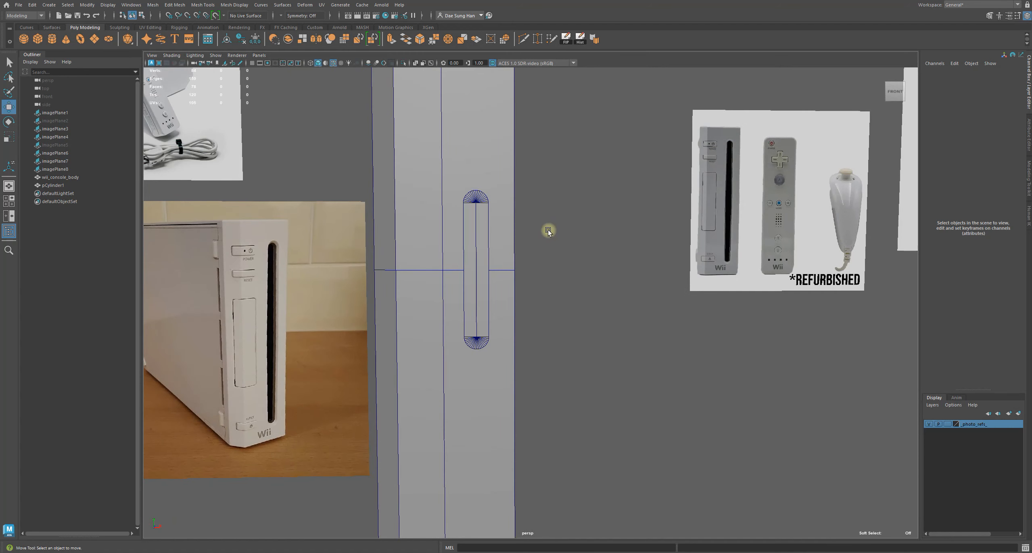
alt+right_drag(548, 231, 398, 206)
alt+right_drag(529, 241, 695, 206)
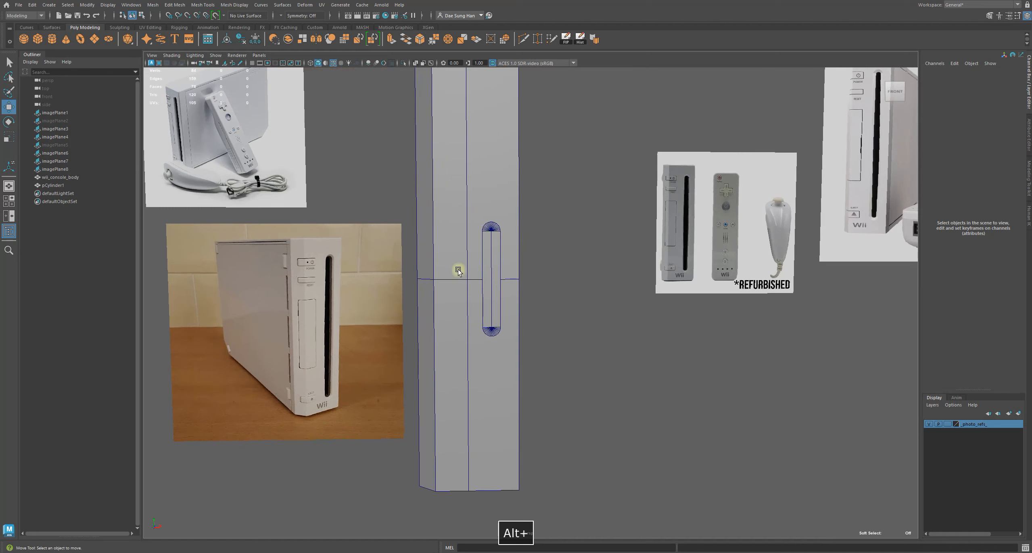
Scale the capsule cutter down uniformly to 0.405
click(491, 247)
alt+right_drag(421, 225, 525, 249)
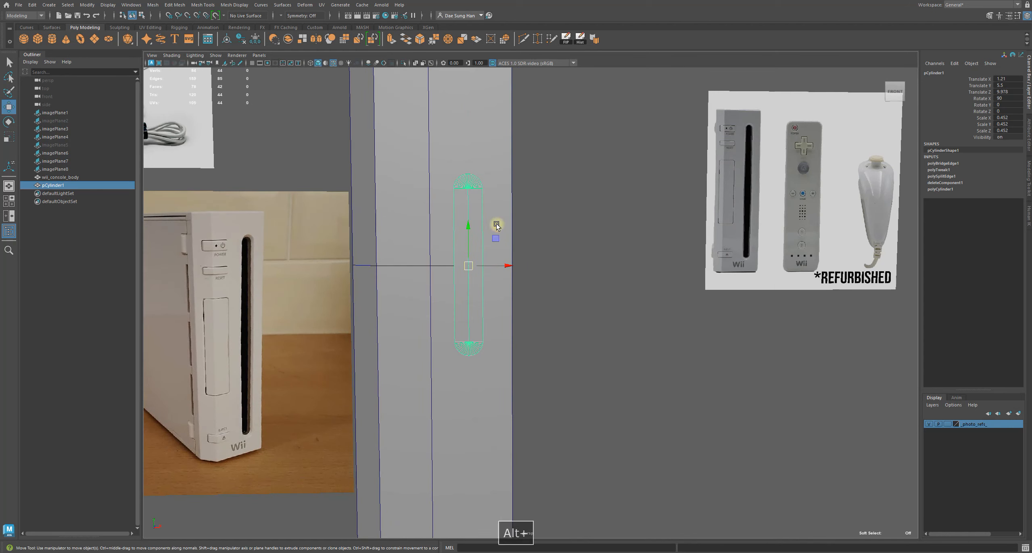
key(r)
alt+drag(571, 263, 573, 326)
key(w)
key(z)
key(r)
drag(589, 419, 576, 419)
alt+right_drag(700, 386, 488, 343)
alt+drag(488, 343, 454, 341)
key(z)
key(shift+z)
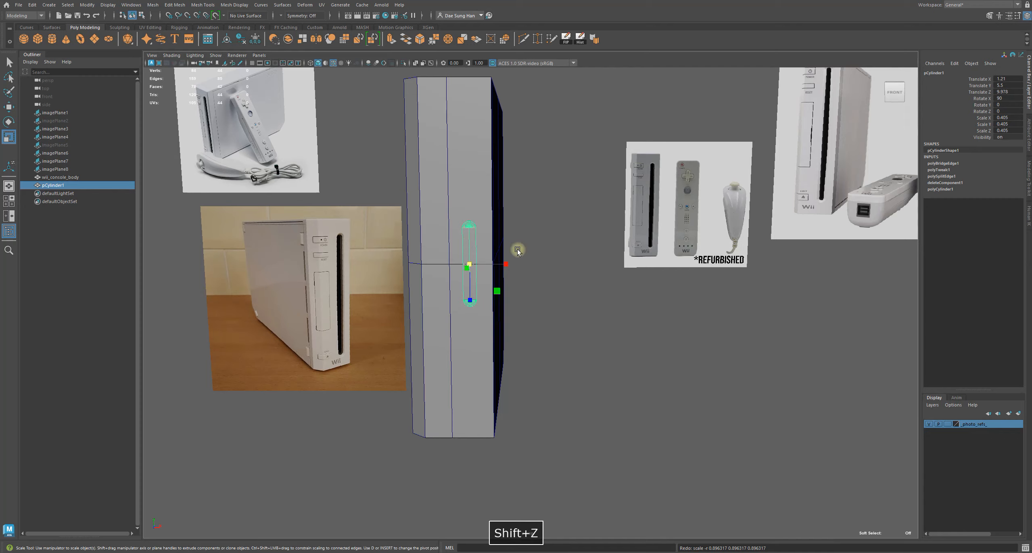
Select components of the capsule cutter's top cap and set symmetry to Object Y
alt+right_drag(518, 250, 668, 238)
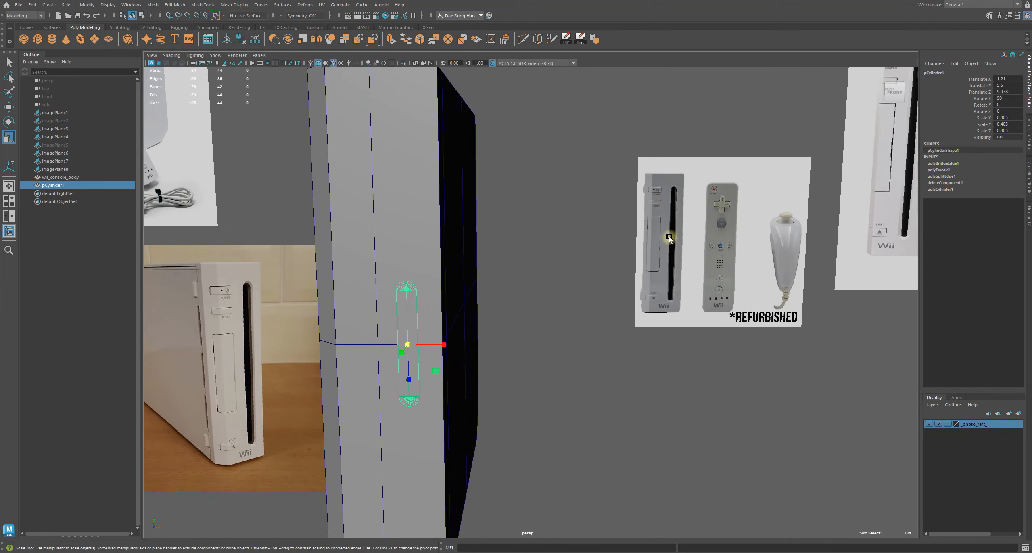
alt+right_drag(424, 318, 470, 290)
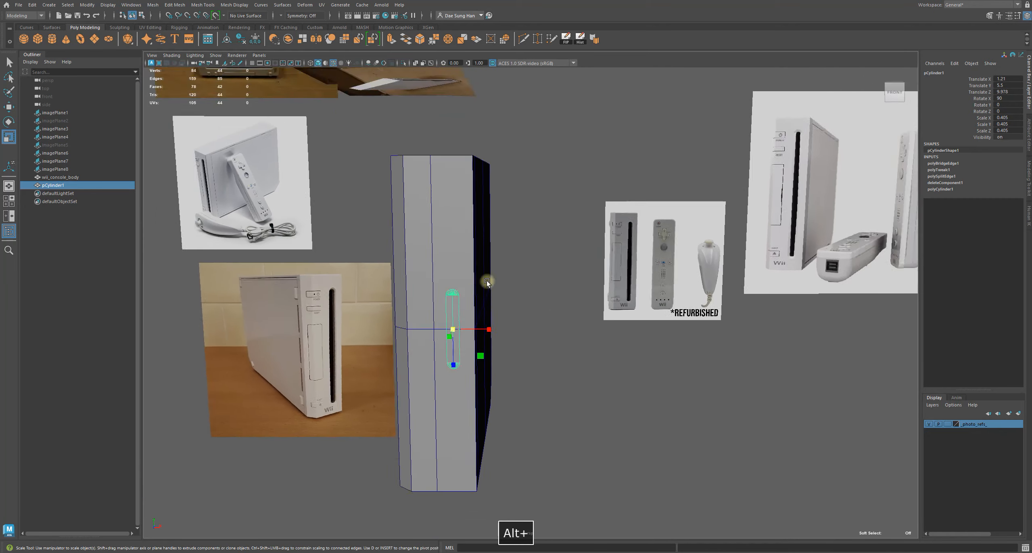
alt+middle_drag(470, 291, 529, 238)
alt+drag(529, 237, 553, 246)
alt+right_drag(553, 246, 625, 268)
key(w)
alt+middle_drag(610, 267, 481, 220)
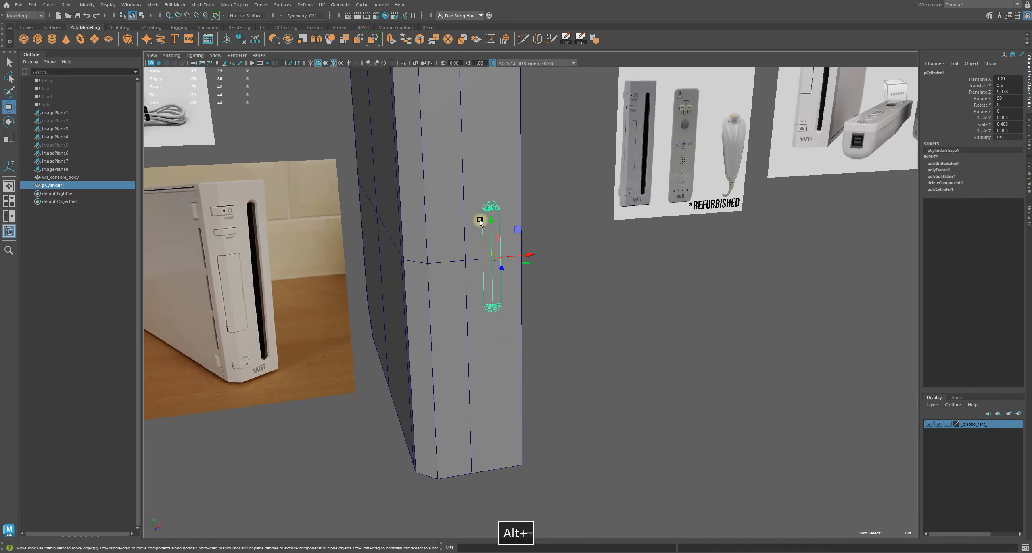
right_drag(493, 207, 378, 187)
drag(445, 180, 421, 238)
alt+right_drag(421, 237, 440, 282)
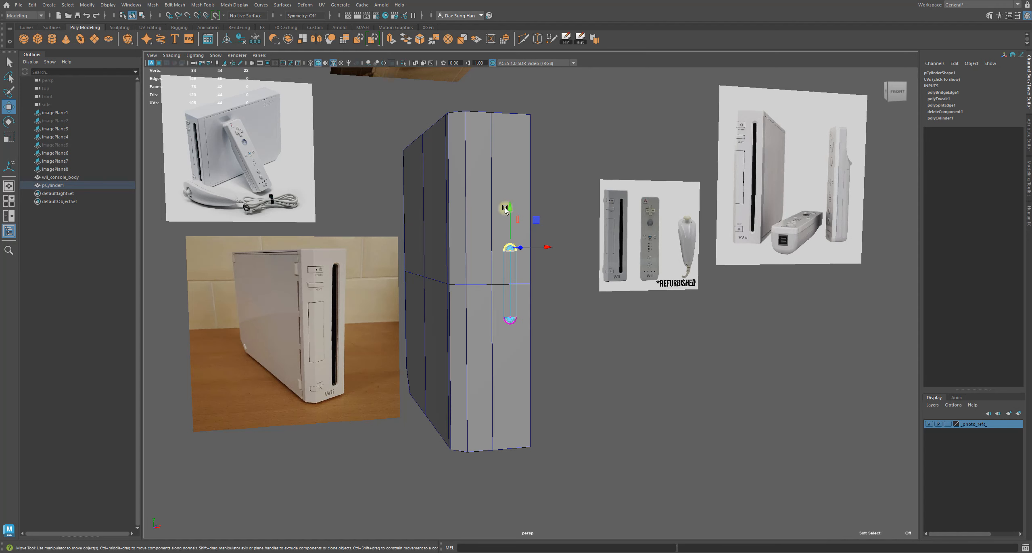
click(284, 16)
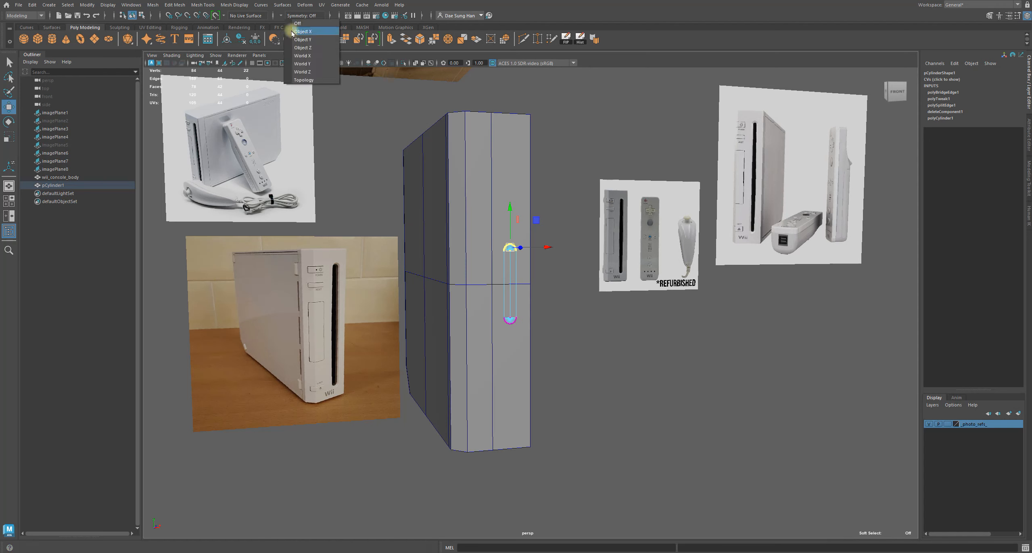
click(315, 40)
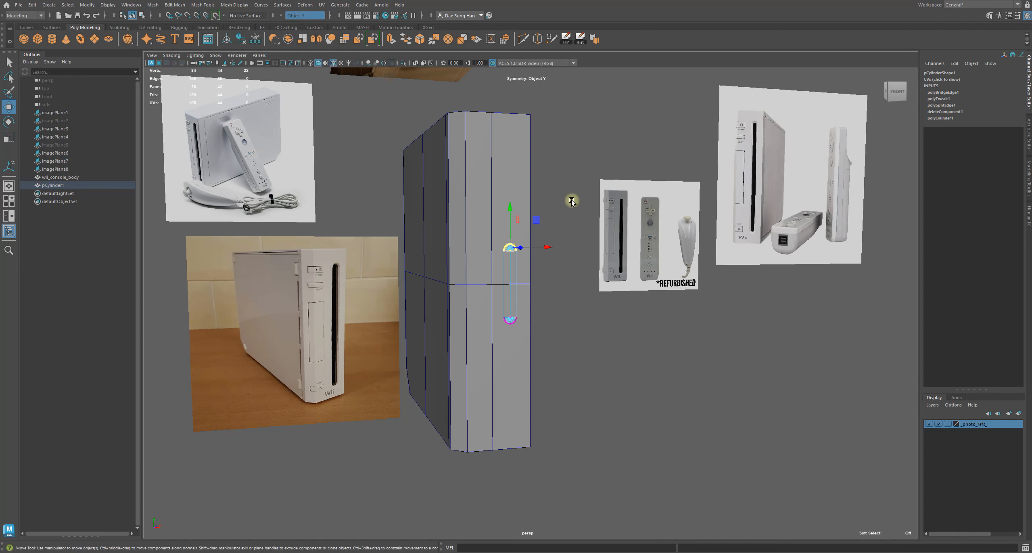
Return to object mode, then freeze transformations and delete history on the capsule cutter
click(583, 184)
drag(462, 213, 573, 275)
key(F8)
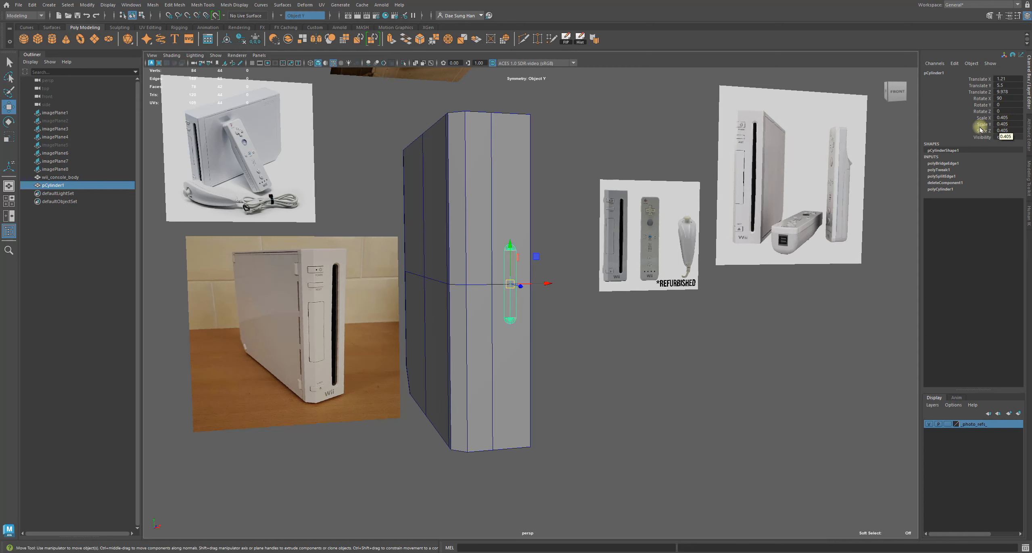
alt+right_drag(536, 356, 537, 326)
alt+middle_drag(527, 310, 537, 331)
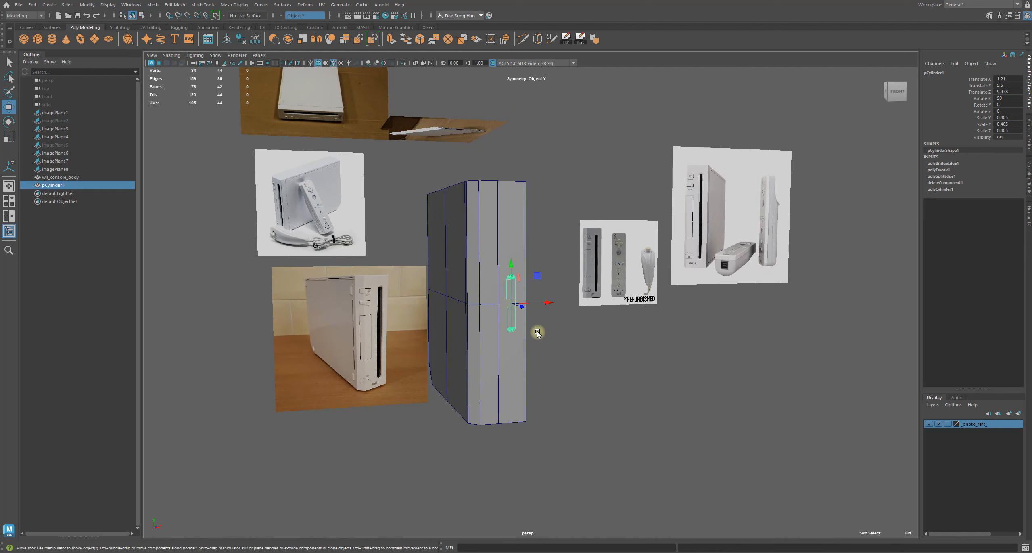
alt+right_drag(532, 318, 467, 260)
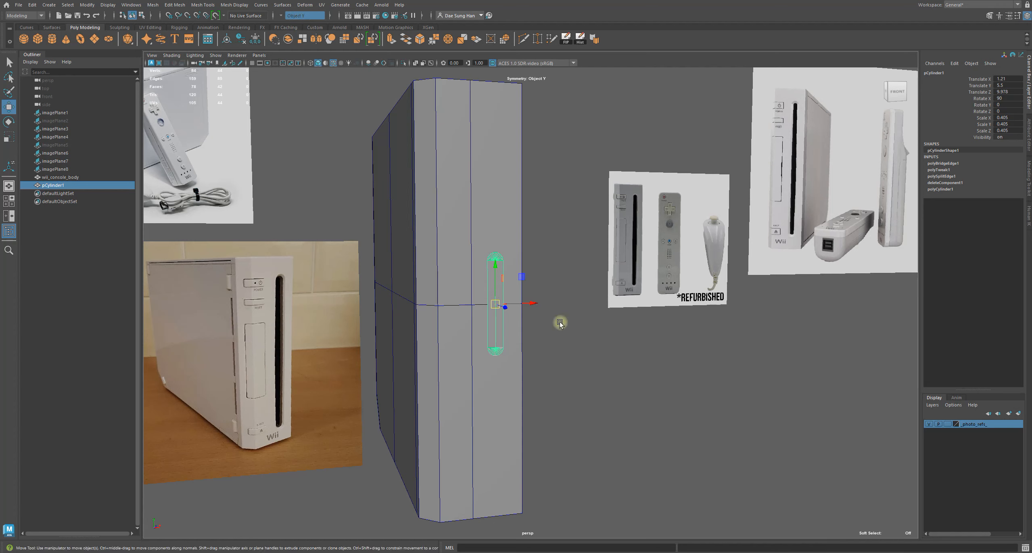
click(88, 5)
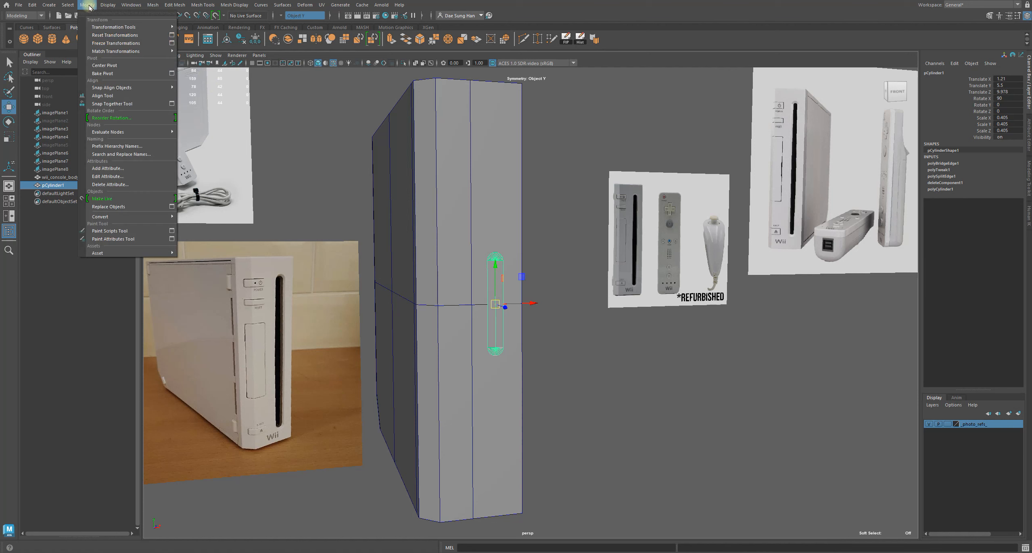
click(110, 43)
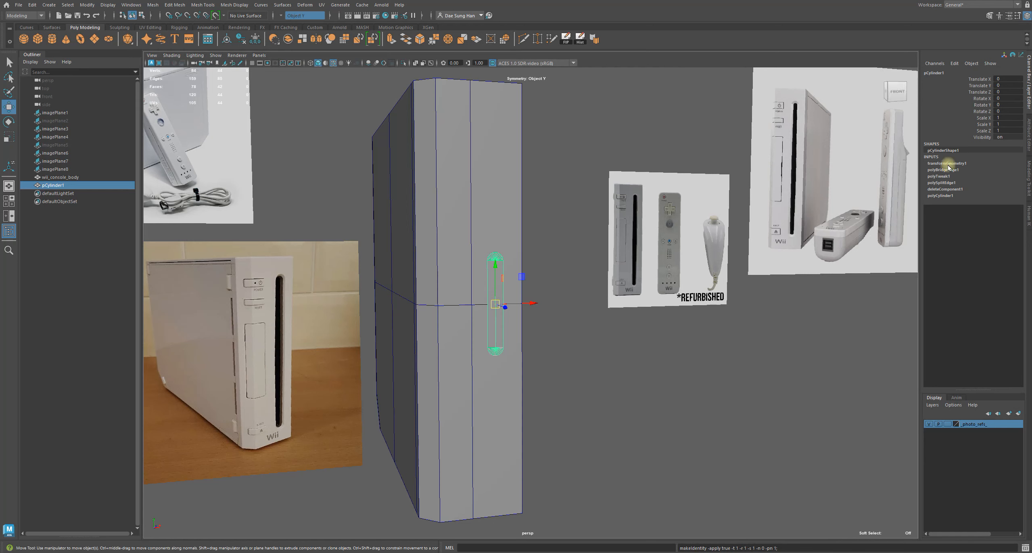
click(32, 5)
mouse_move(91, 104)
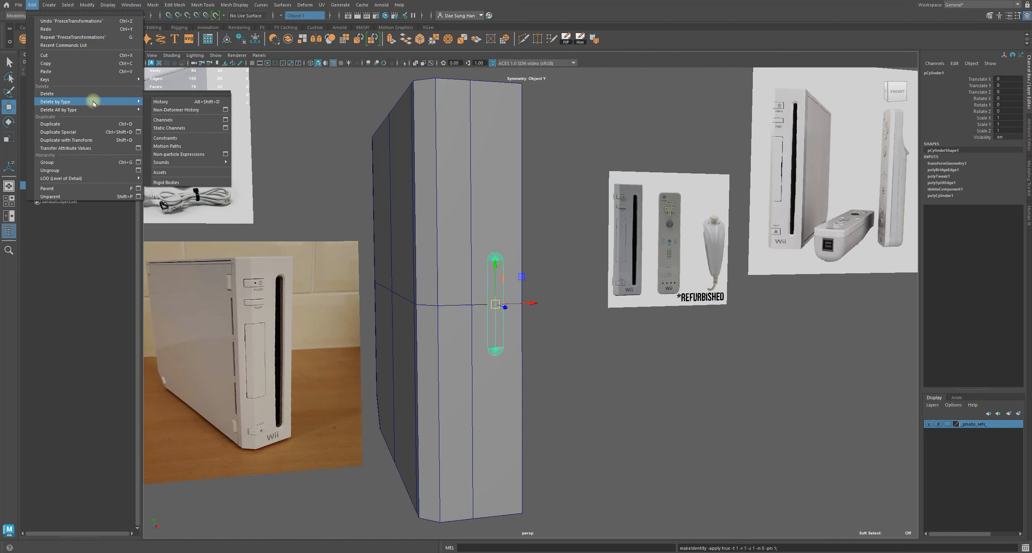
click(161, 101)
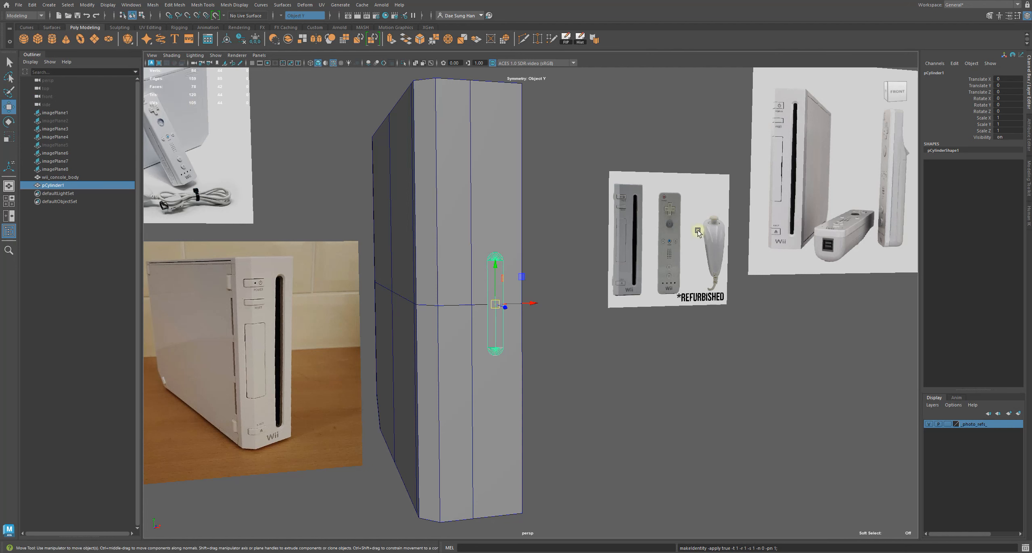
Try moving the capsule's top cap components upward with Object Y symmetry, undoing each move
alt+drag(484, 267, 490, 273)
right_drag(518, 281, 440, 266)
drag(449, 242, 656, 323)
alt+drag(549, 283, 522, 274)
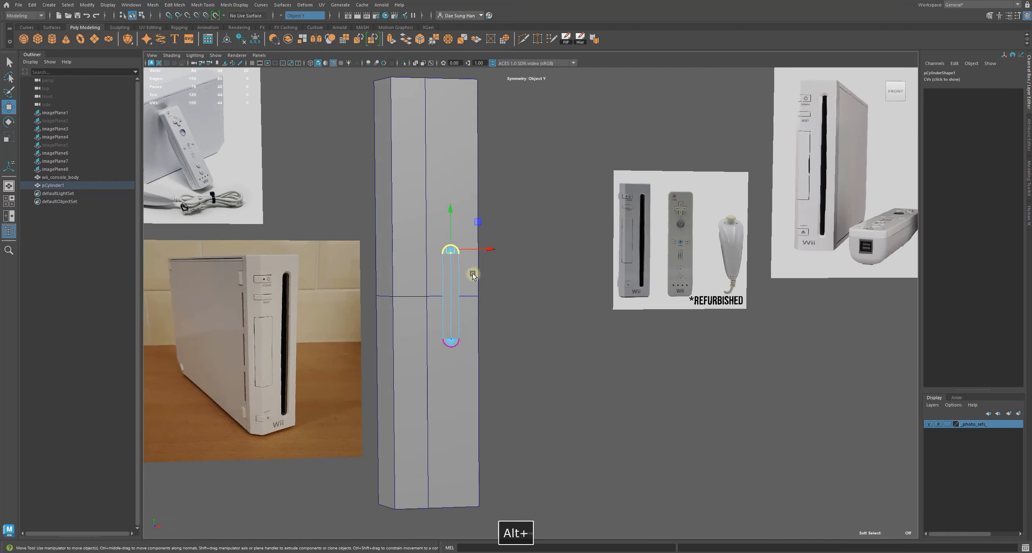
drag(450, 220, 451, 189)
key(ctrl+z)
alt+drag(528, 451, 682, 382)
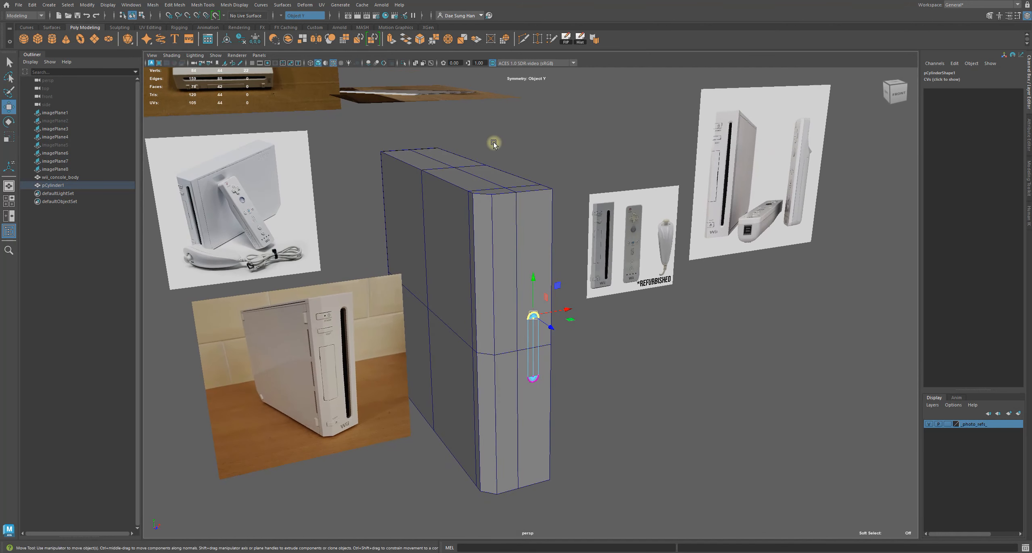
click(280, 17)
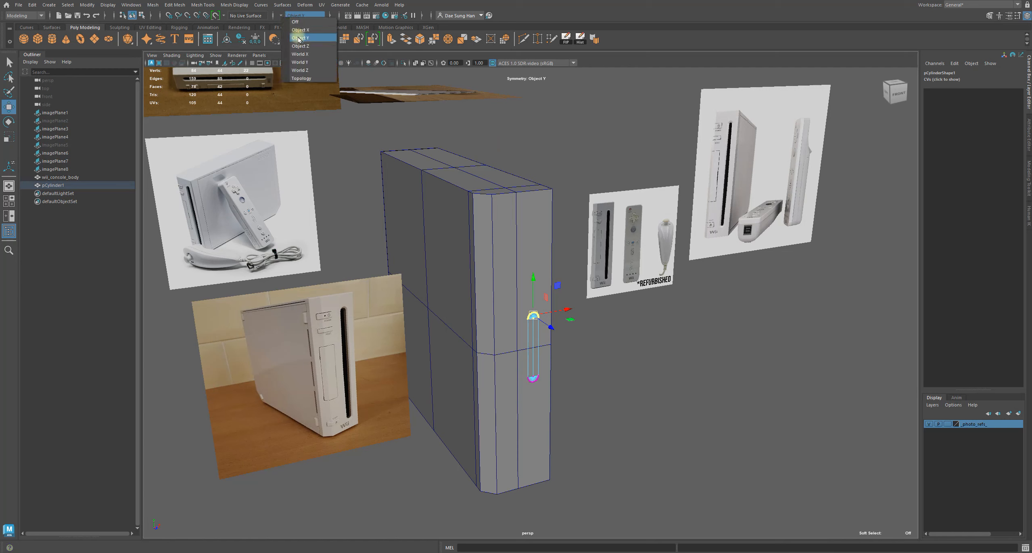
click(298, 40)
drag(532, 277, 532, 243)
key(z)
Cycle the symmetry setting through Object X, Object Z, World X and World Y
click(281, 16)
click(299, 30)
click(282, 17)
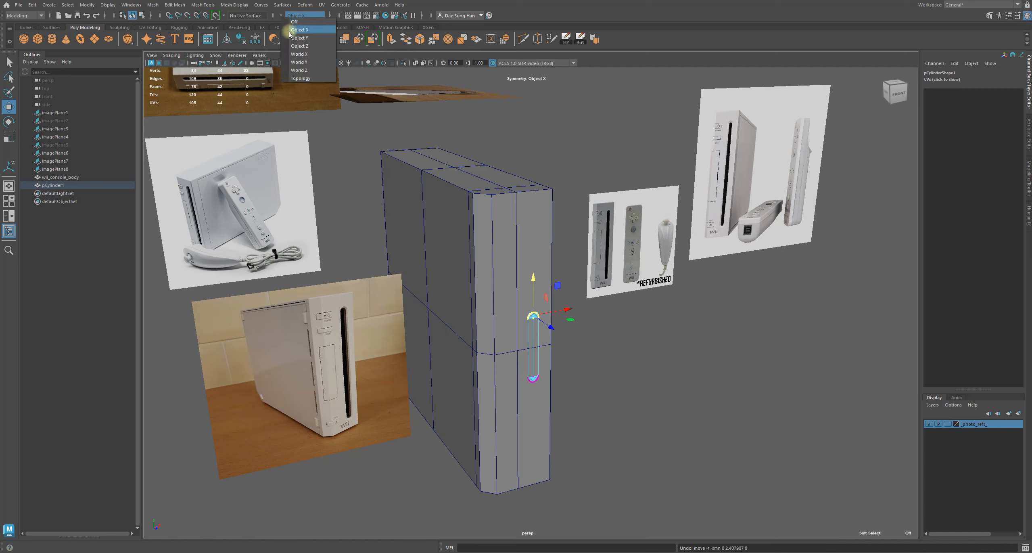
click(299, 46)
click(281, 17)
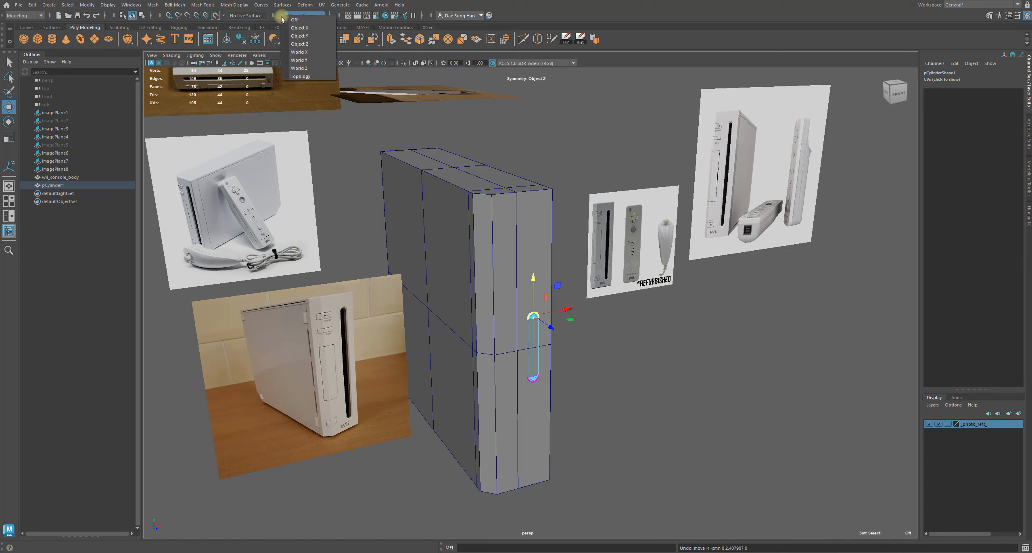
click(310, 52)
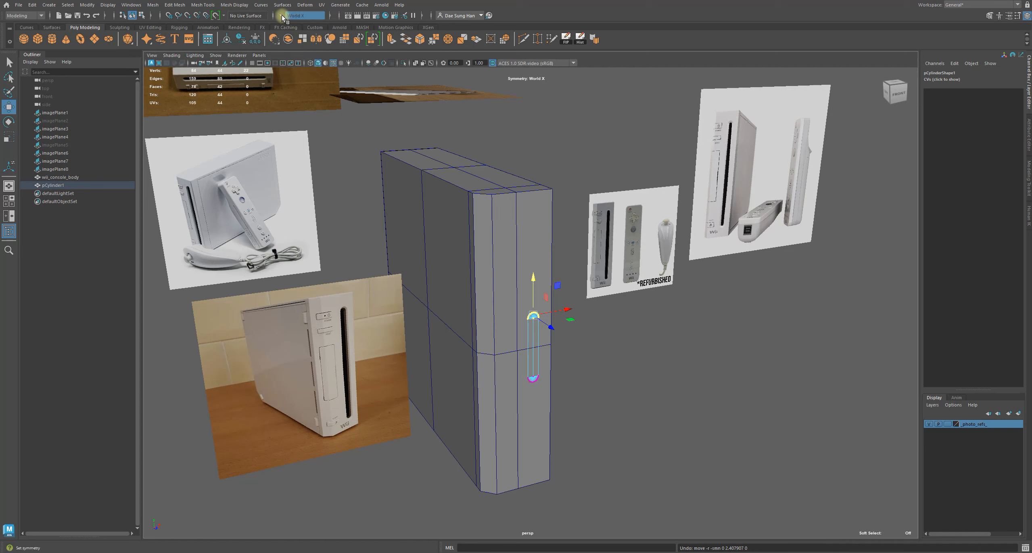
click(281, 16)
click(301, 61)
Select the capsule cutter as an object and try World Z symmetry on it
drag(467, 266, 577, 448)
click(621, 464)
drag(578, 314, 537, 280)
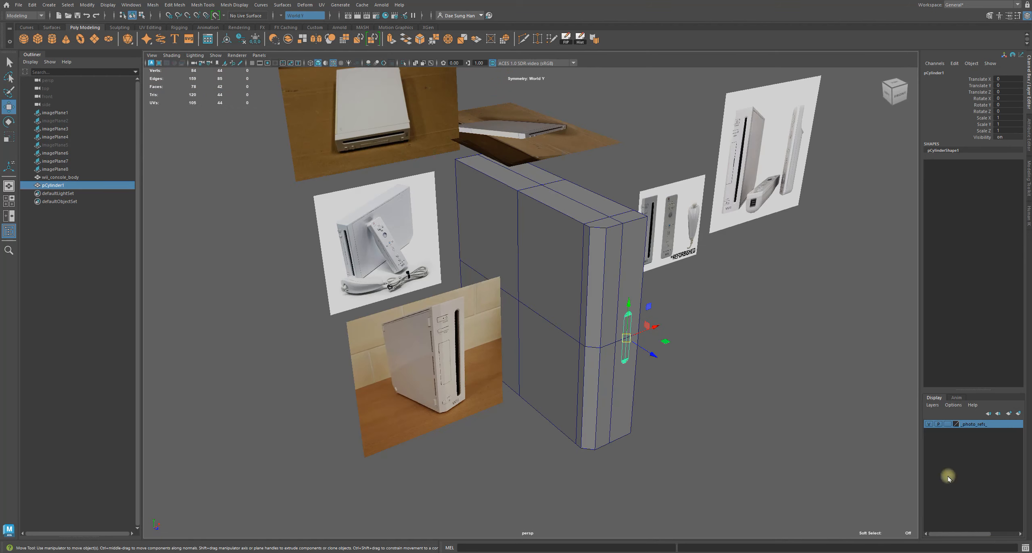
alt+middle_drag(655, 362, 532, 340)
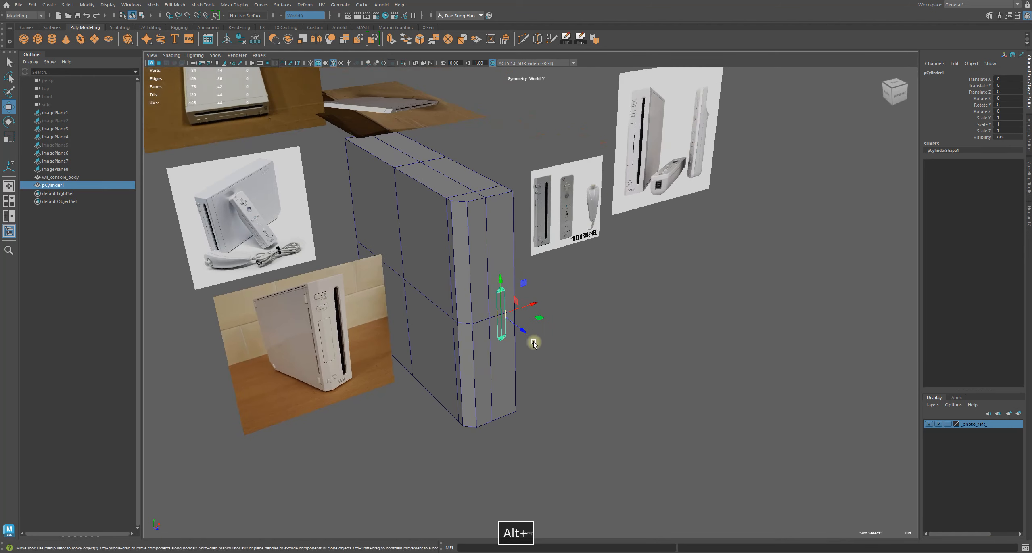
alt+right_drag(532, 341, 630, 343)
alt+drag(399, 281, 520, 286)
alt+middle_drag(409, 229, 474, 343)
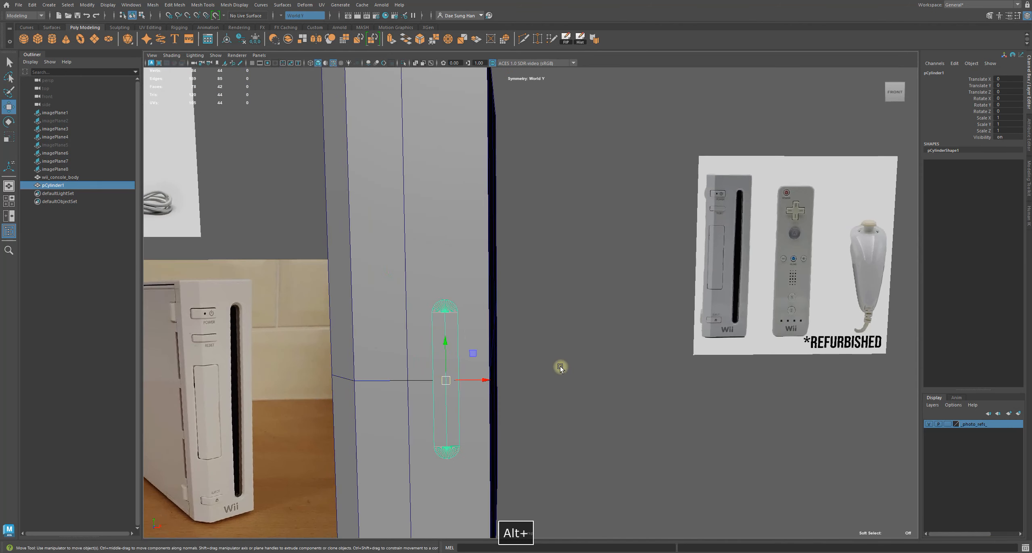
alt+right_drag(560, 366, 417, 333)
alt+drag(417, 333, 672, 291)
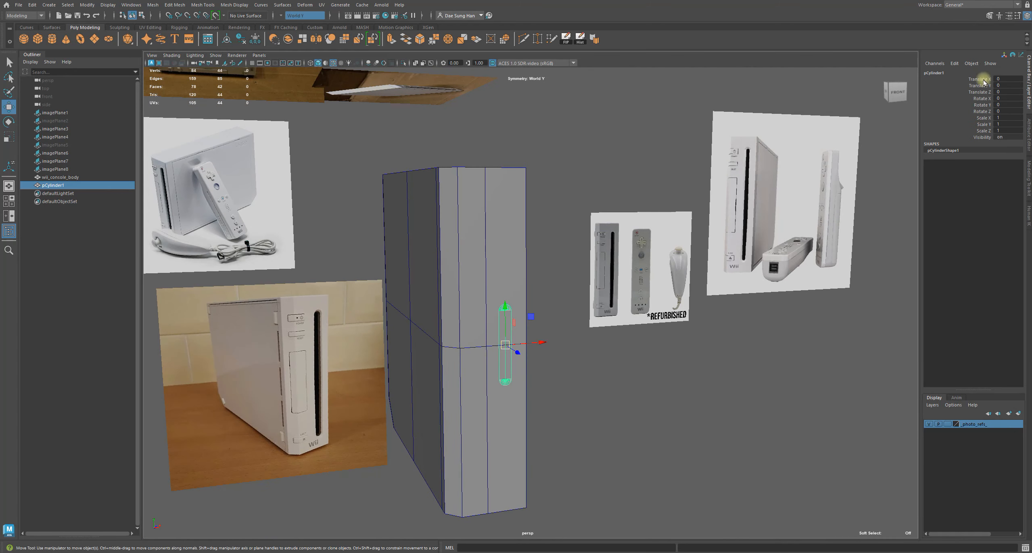
alt+drag(572, 222, 642, 257)
alt+right_drag(641, 257, 829, 360)
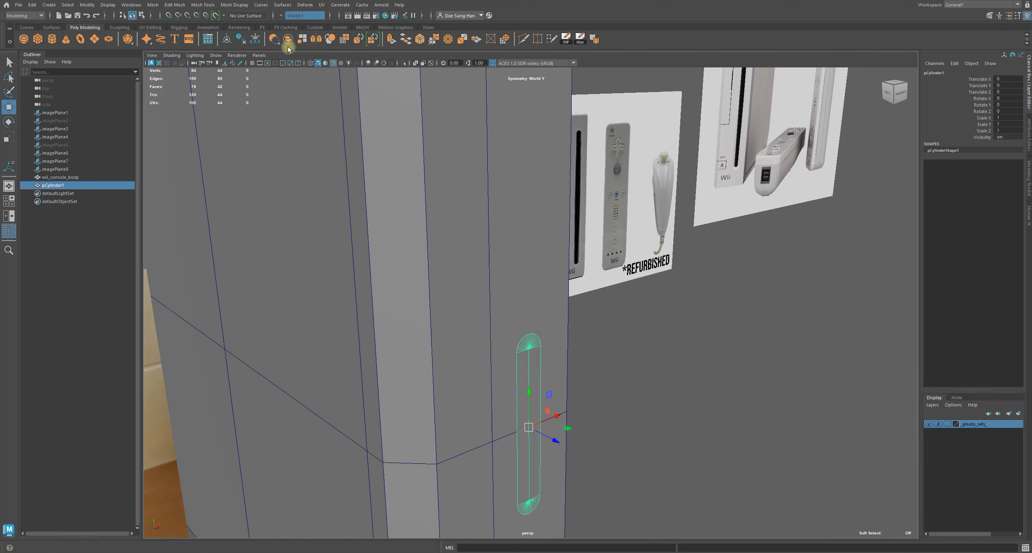
click(285, 16)
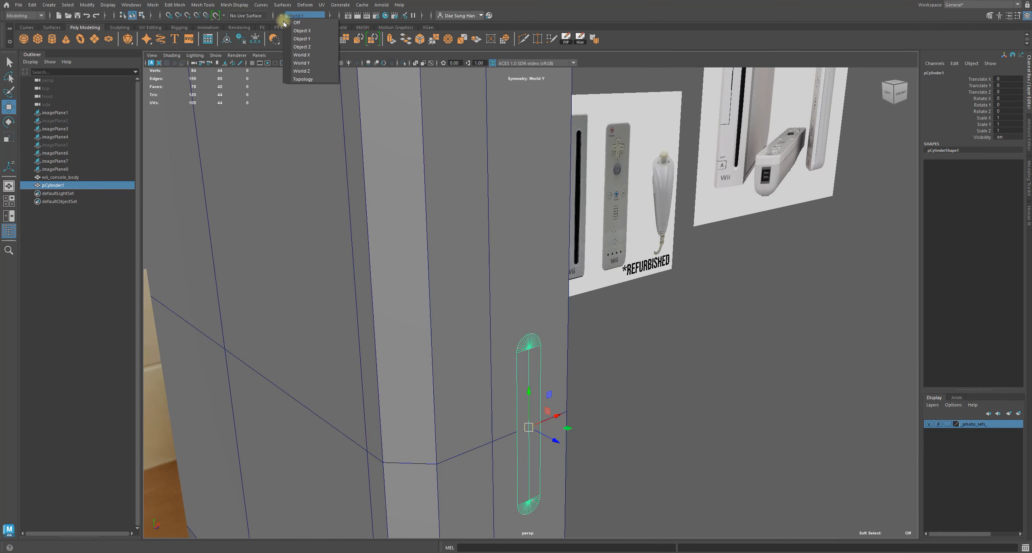
click(313, 71)
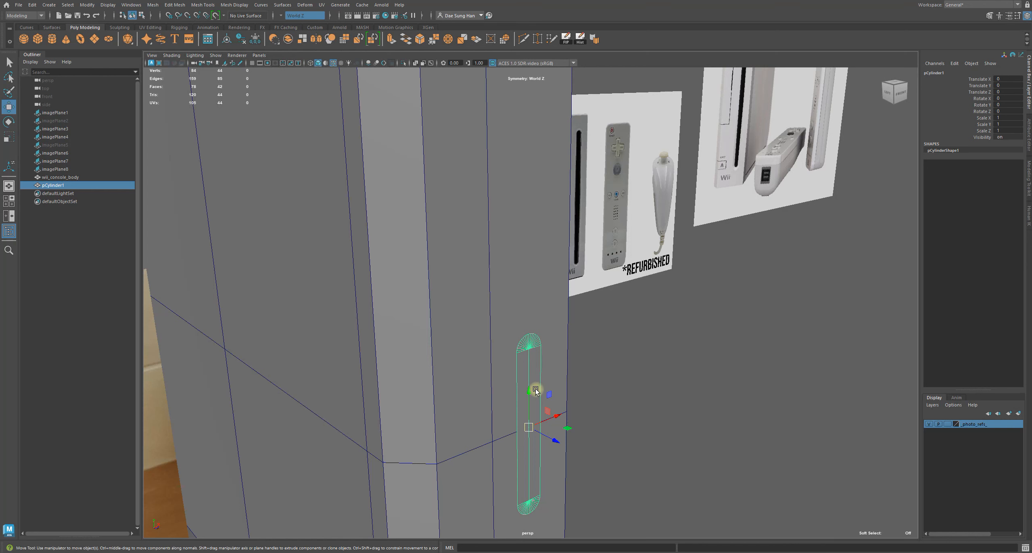
right_drag(535, 389, 509, 383)
alt+right_drag(585, 359, 518, 331)
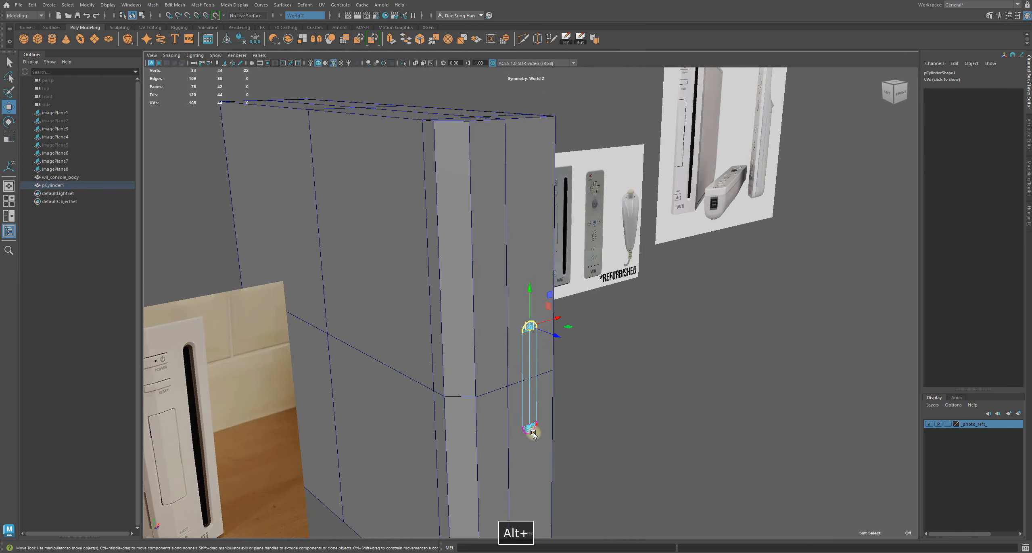
Cycle symmetry through World Y and the object and world axes, ending on World Z
click(280, 17)
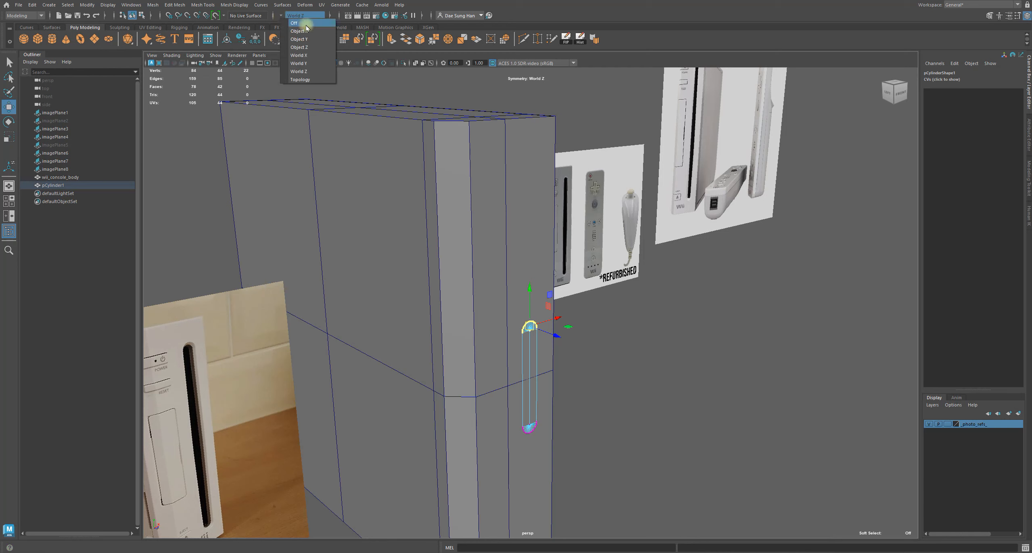
click(311, 63)
drag(507, 390, 566, 452)
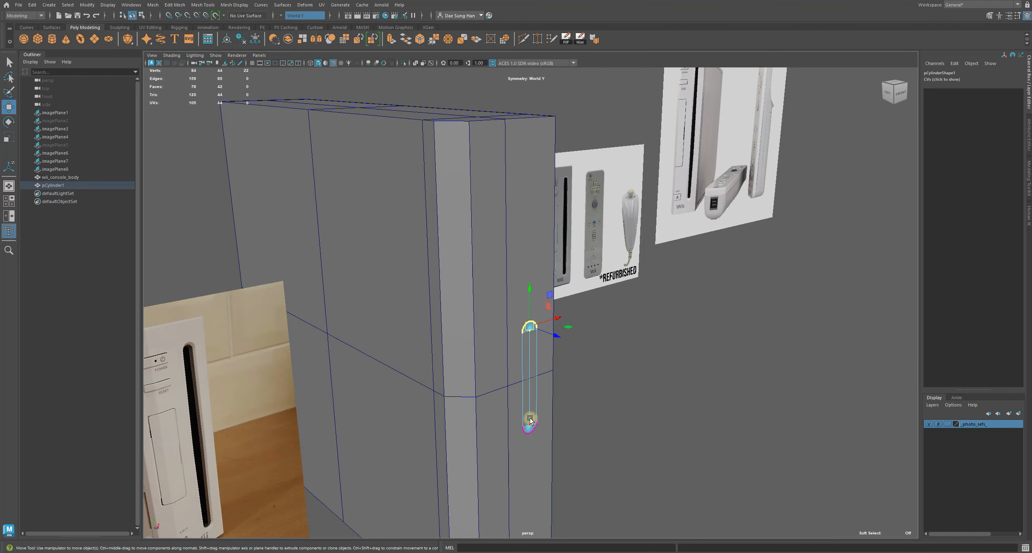
click(280, 17)
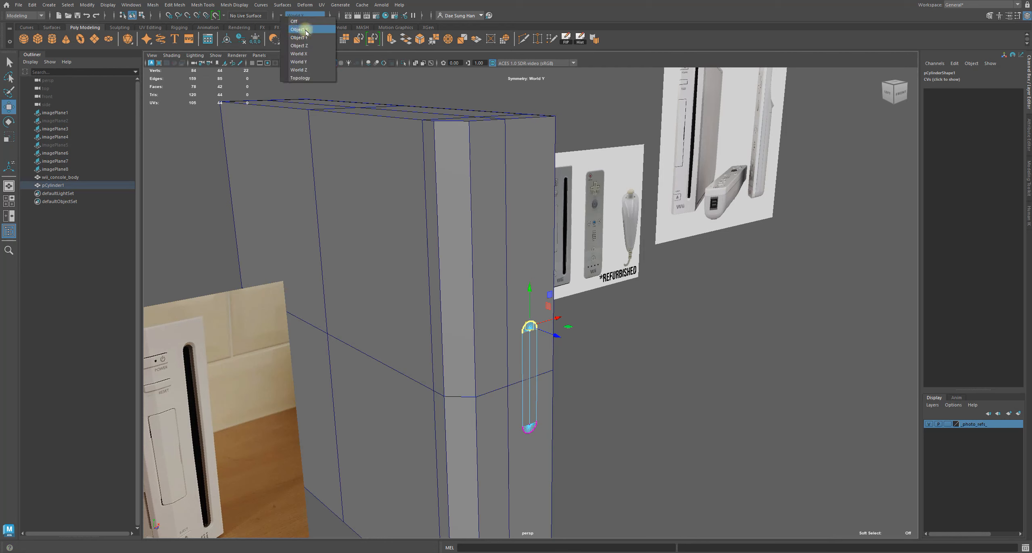
click(305, 30)
click(280, 17)
click(298, 40)
click(280, 17)
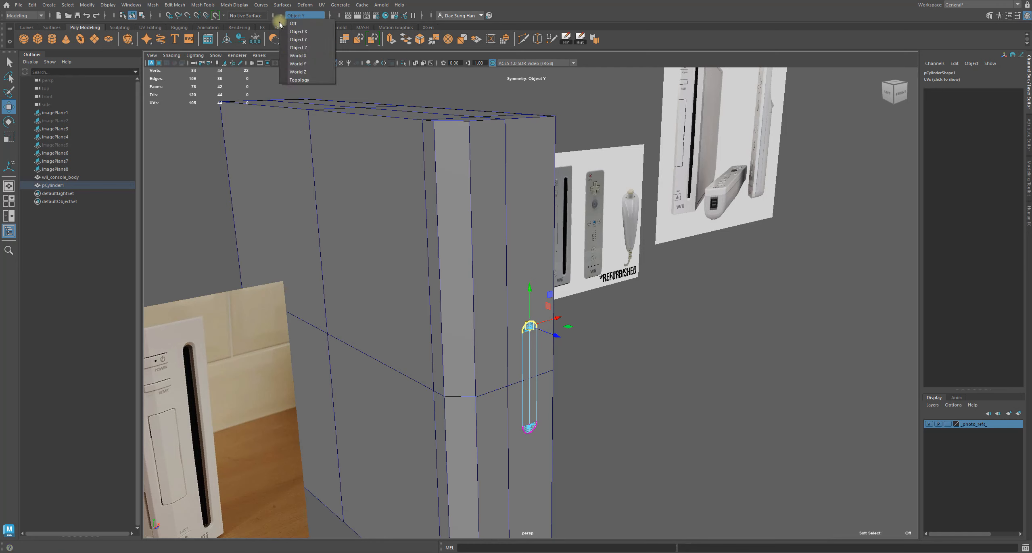
click(294, 48)
click(280, 17)
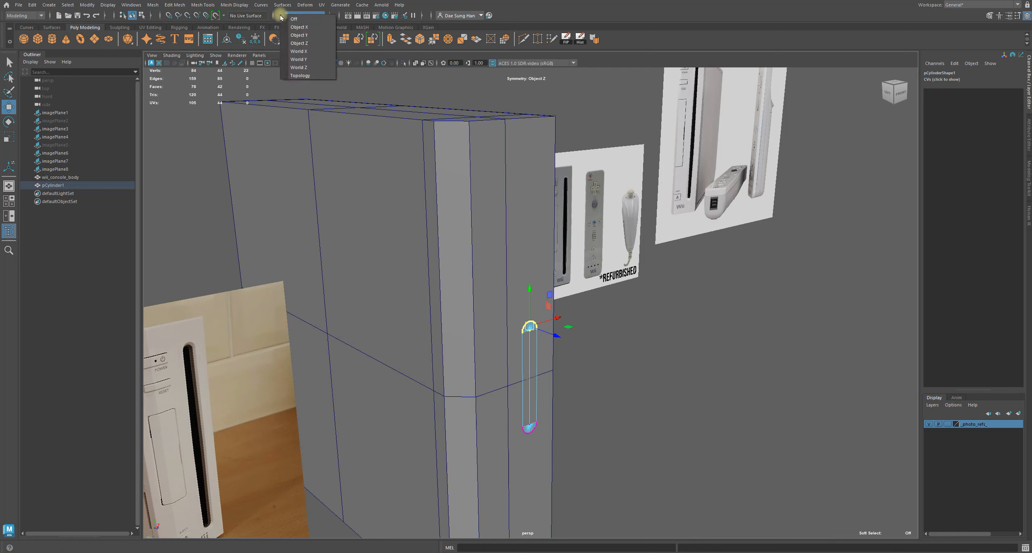
click(304, 51)
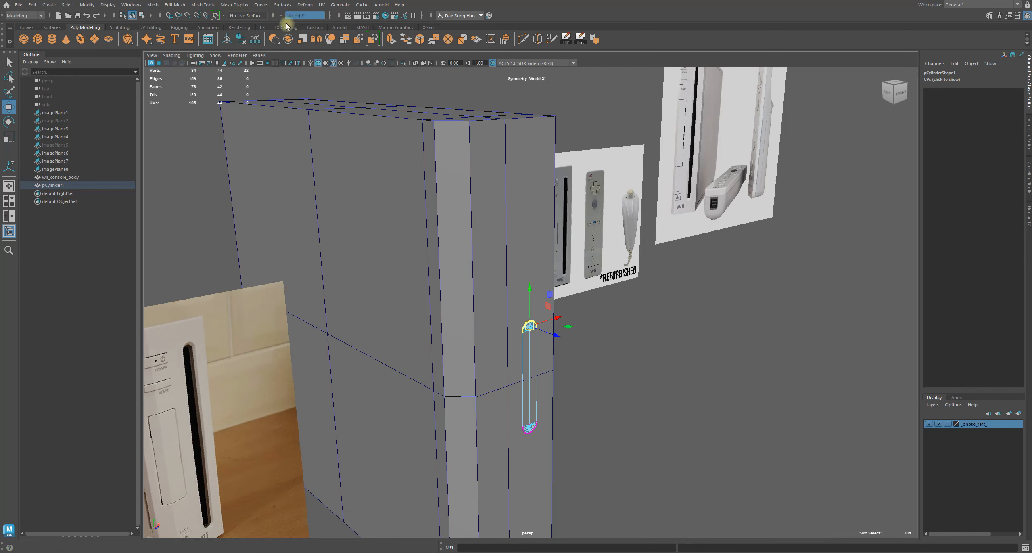
click(280, 17)
click(299, 58)
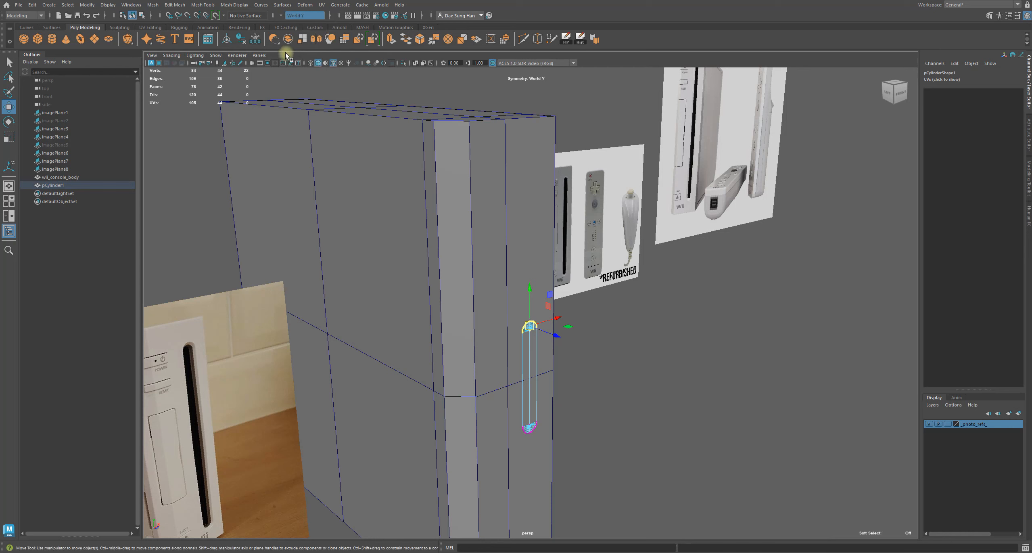
click(281, 16)
click(297, 69)
Select the capsule cutter's faces and extrude them outward with a thickness of about 12.53
alt+drag(282, 67, 543, 296)
alt+right_drag(543, 296, 597, 340)
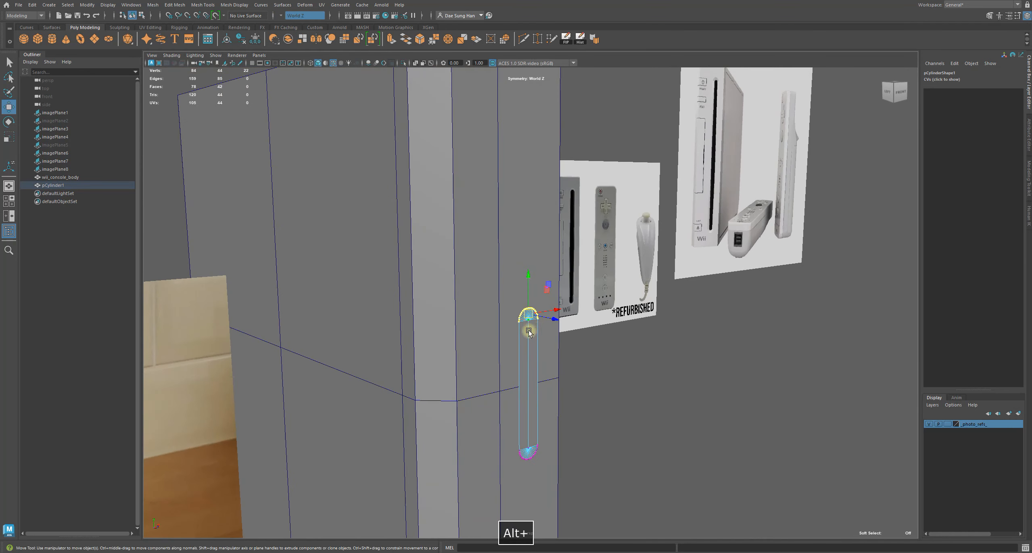
click(701, 359)
alt+drag(701, 359, 525, 249)
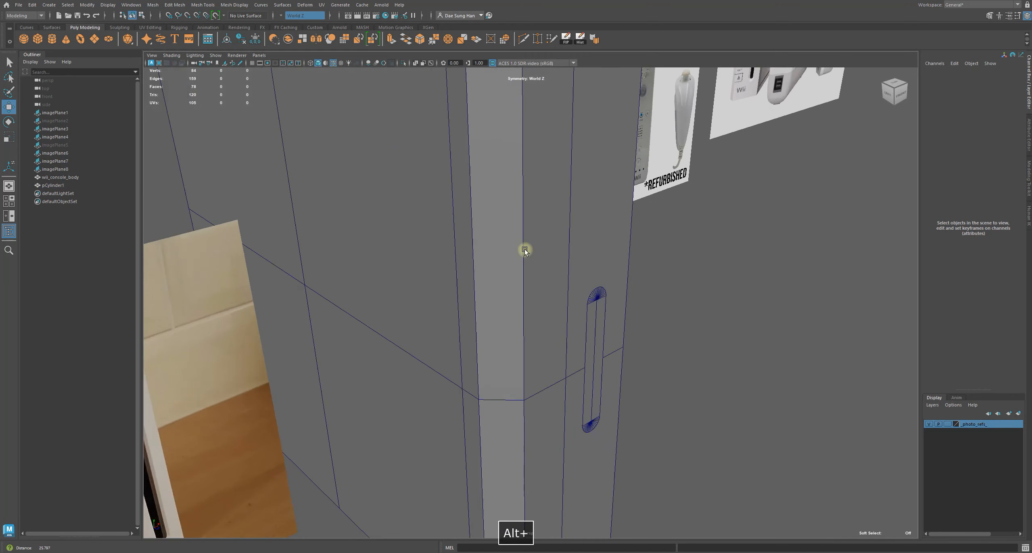
alt+right_drag(525, 249, 637, 289)
click(636, 289)
key(w)
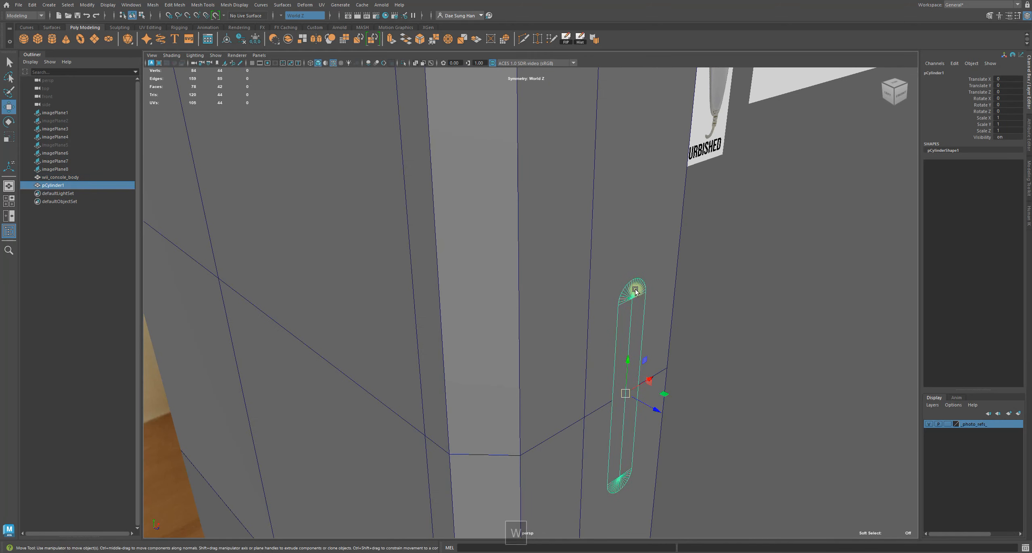
shift+right_drag(726, 230, 733, 244)
alt+drag(722, 265, 541, 233)
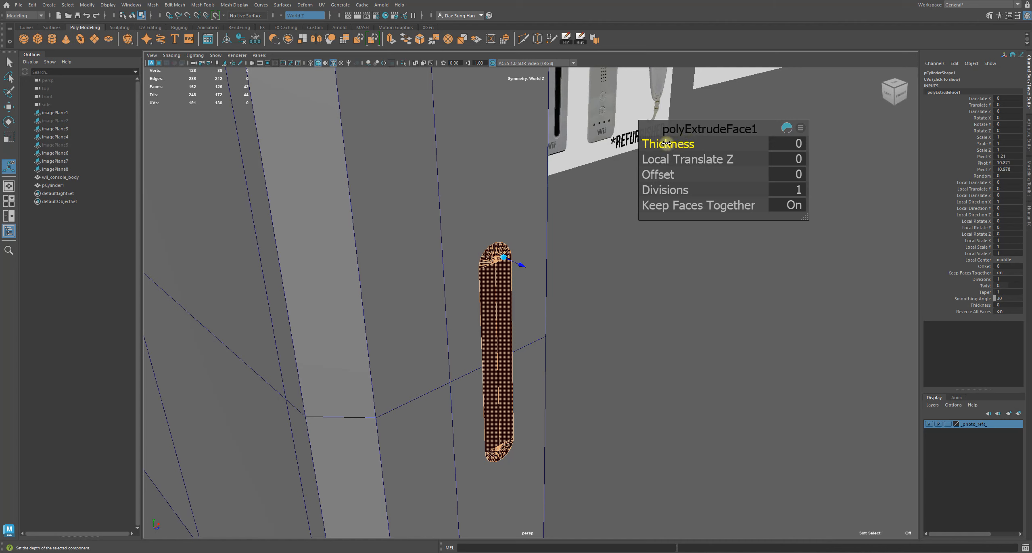
ctrl+drag(668, 144, 831, 187)
alt+drag(608, 193, 744, 146)
alt+drag(613, 162, 415, 226)
alt+drag(553, 379, 433, 259)
alt+drag(502, 302, 601, 295)
alt+middle_drag(576, 264, 524, 276)
alt+drag(525, 276, 397, 272)
alt+drag(454, 299, 500, 301)
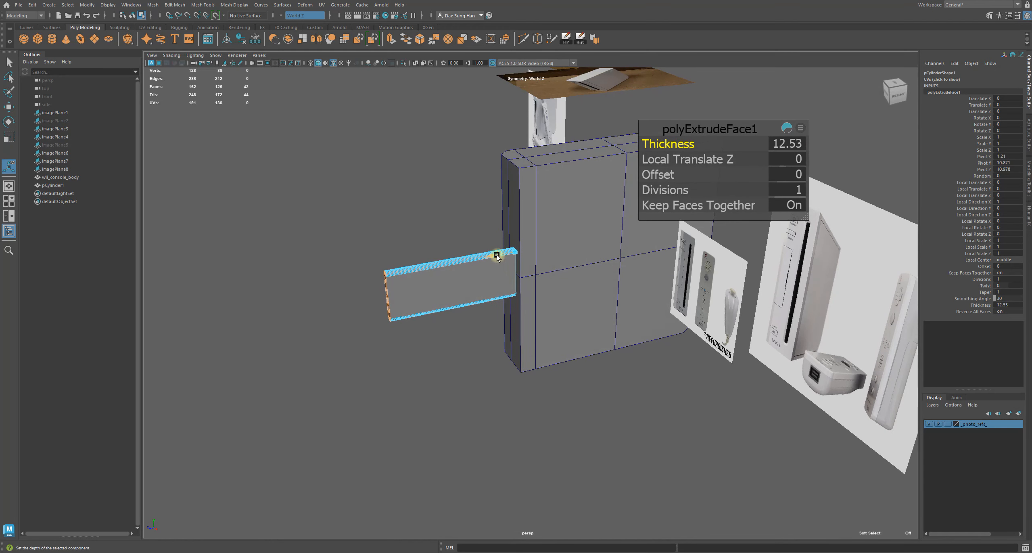
Set the extrusion thickness to 15
key(r)
key(w)
click(9, 167)
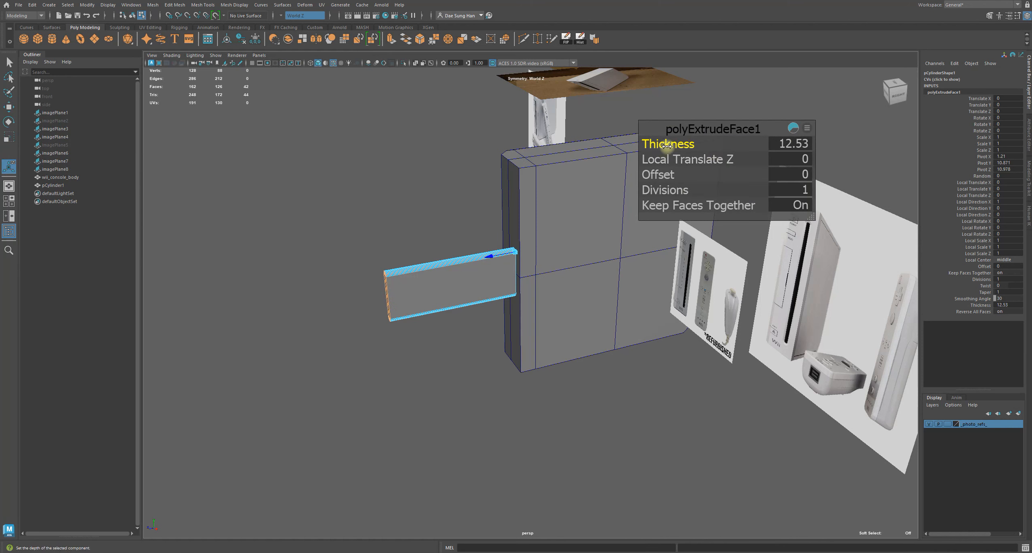
ctrl+drag(667, 146, 775, 135)
alt+drag(679, 215, 607, 242)
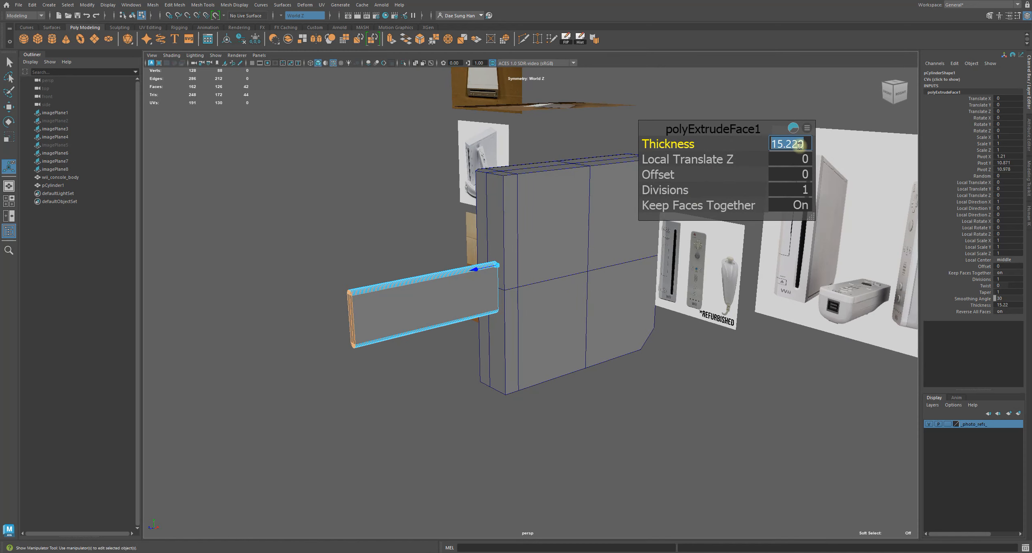
key(Return)
Inspect the extruded cutter from several angles against the console's front
alt+drag(426, 332, 539, 340)
key(w)
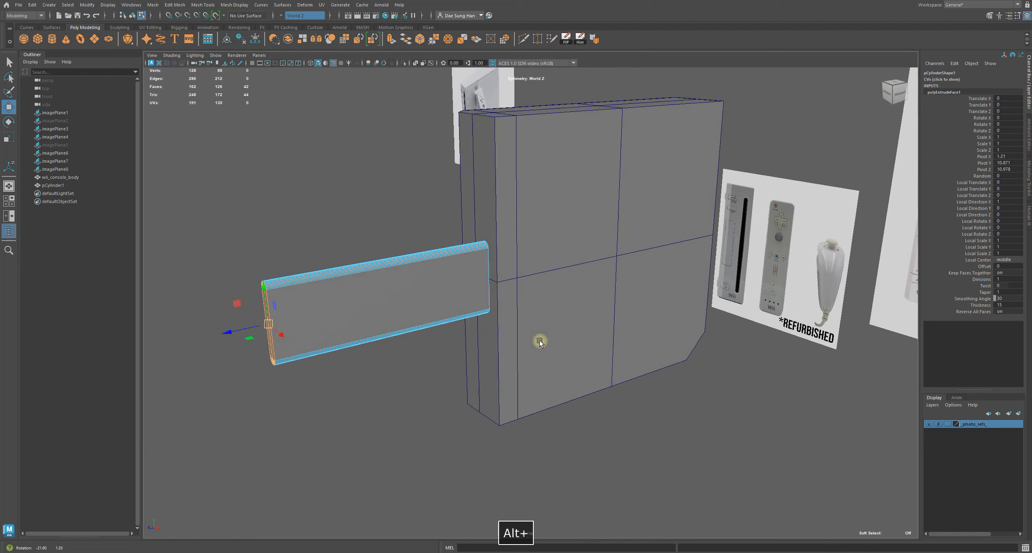
right_drag(385, 283, 434, 185)
click(367, 232)
click(428, 257)
key(ctrl+alt+s)
alt+drag(448, 276, 492, 254)
alt+middle_drag(492, 254, 584, 226)
alt+right_drag(583, 226, 629, 210)
alt+middle_drag(590, 205, 583, 262)
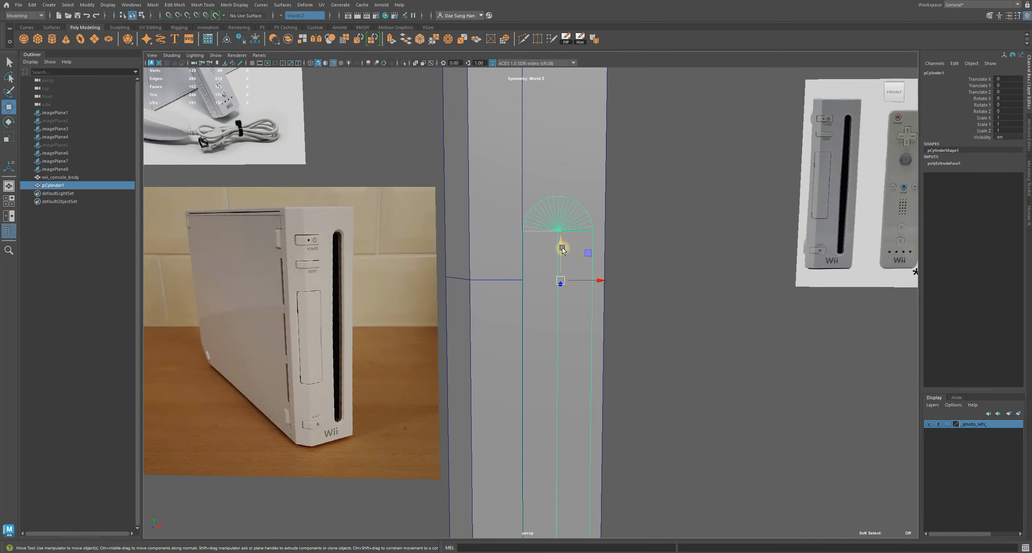
alt+drag(559, 247, 451, 229)
alt+right_drag(452, 228, 520, 246)
click(655, 320)
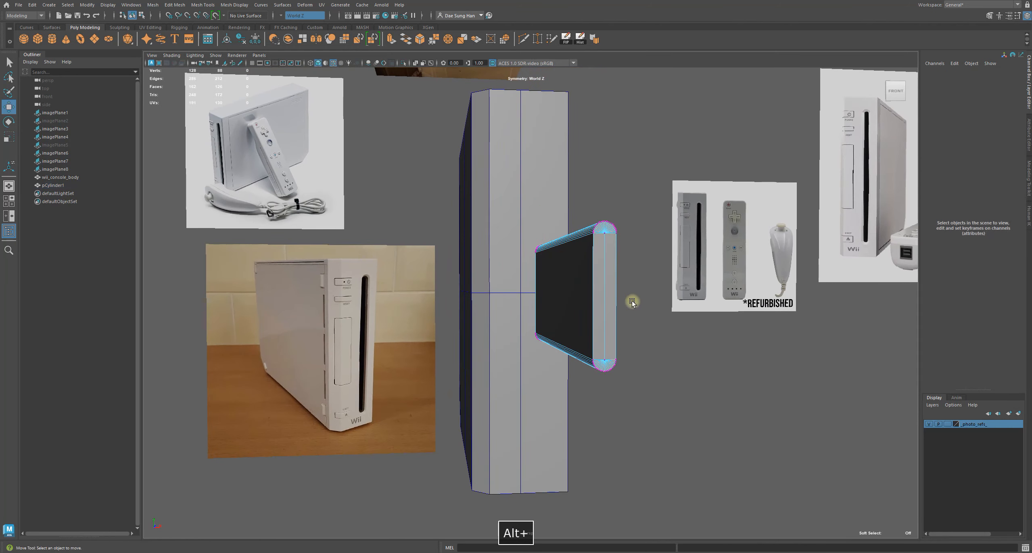
Set symmetry to Object Y and select the top edge components of the extruded cutter
right_drag(571, 262, 468, 246)
click(281, 17)
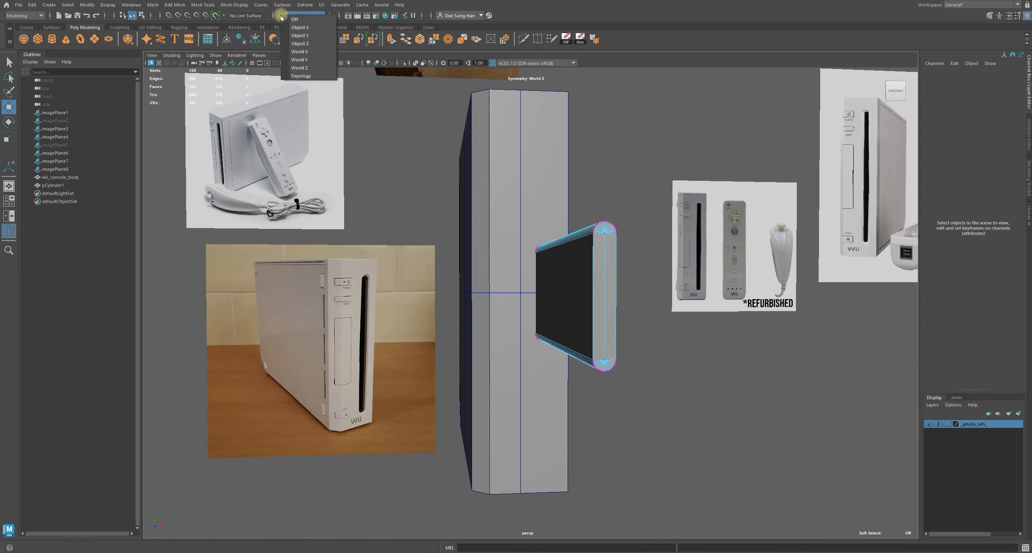
click(317, 36)
drag(522, 230, 530, 320)
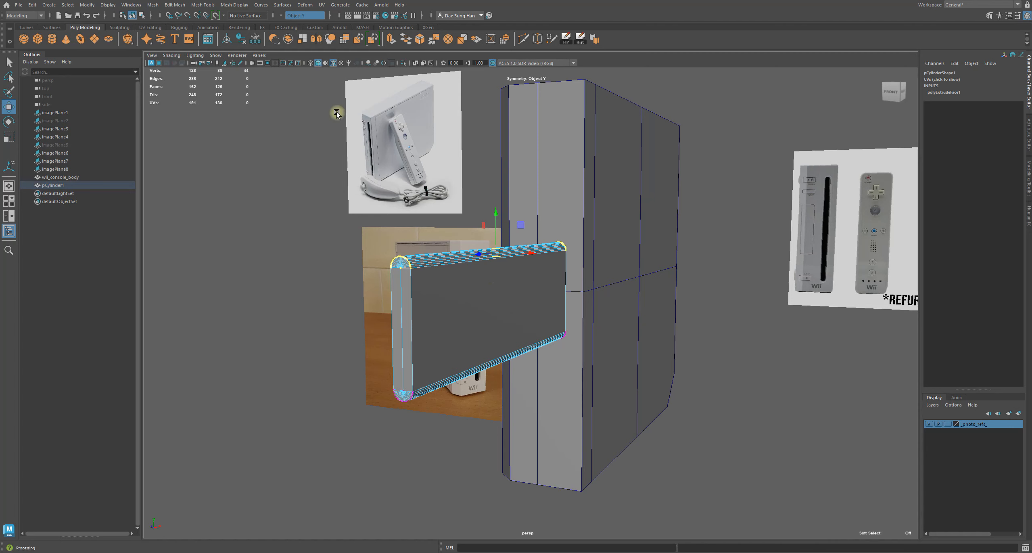
Cycle symmetry through Object Z, Object X and World X to World Y, reselecting the cutter's top edge
click(280, 16)
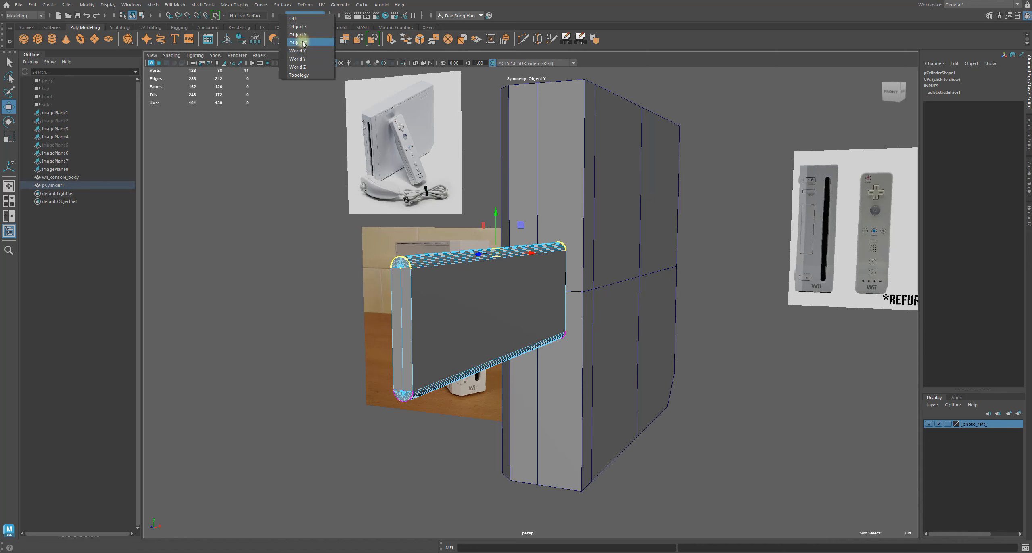
click(301, 42)
click(281, 16)
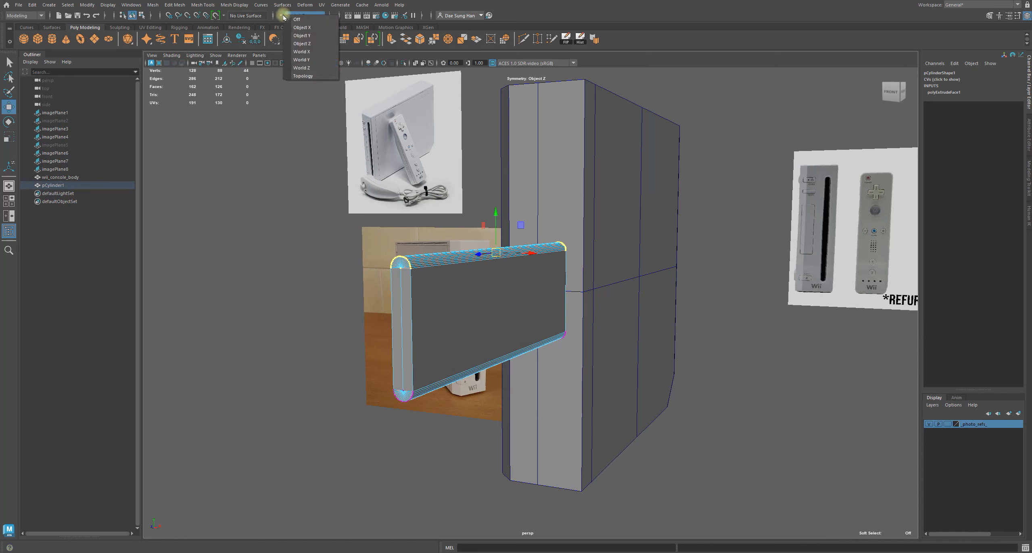
click(292, 28)
click(281, 16)
click(301, 51)
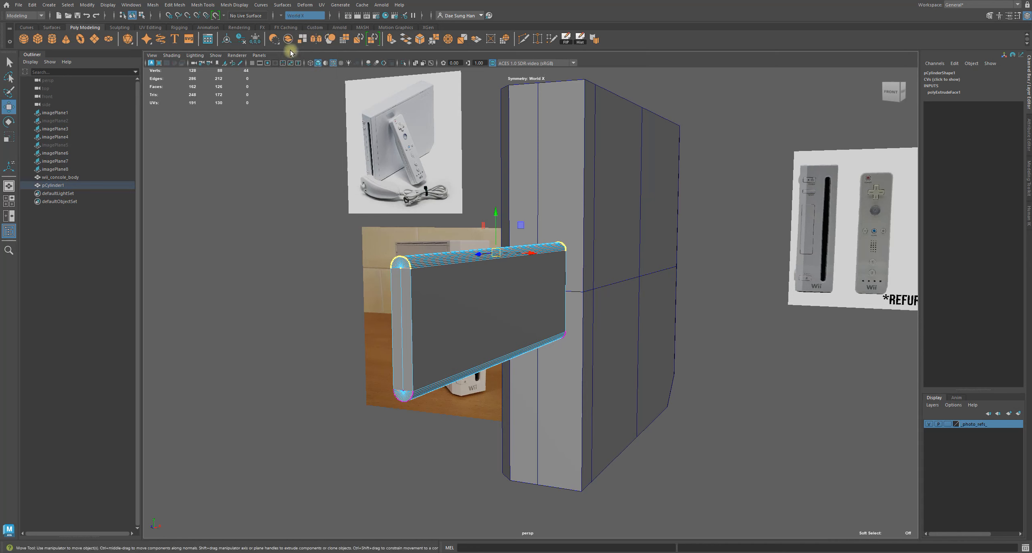
click(282, 15)
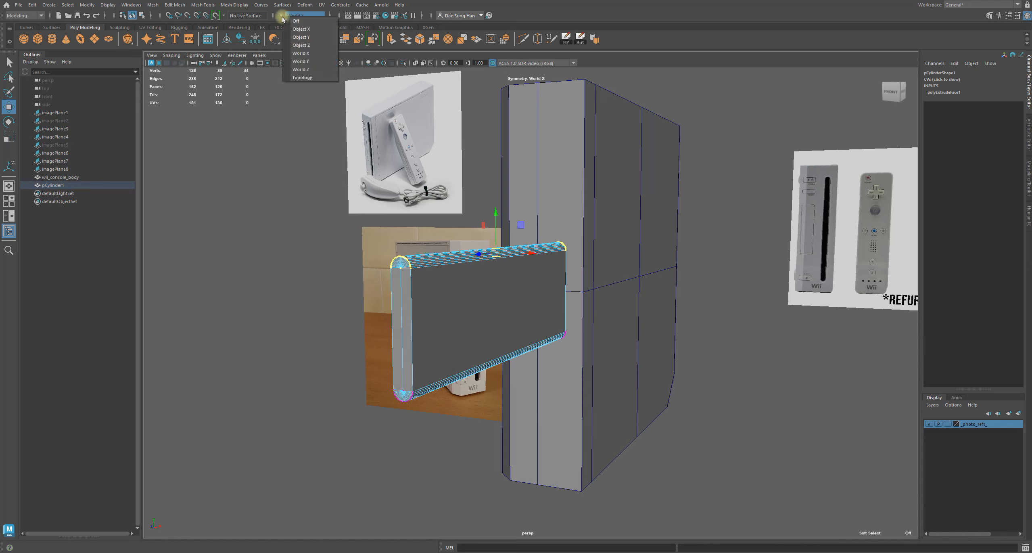
click(299, 61)
drag(322, 196, 439, 288)
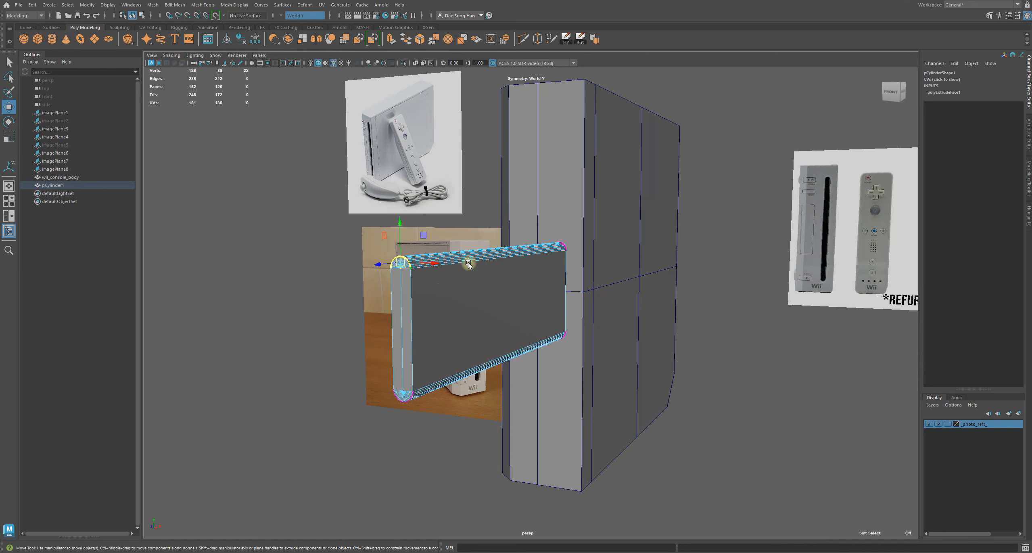
drag(421, 240, 671, 298)
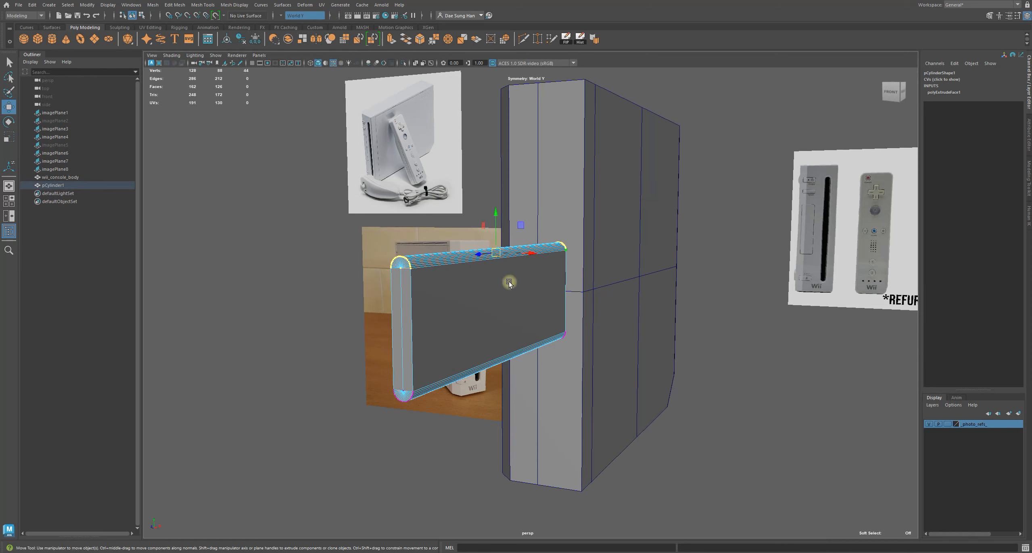
Toggle smooth mesh preview on and off for the extruded capsule cutter
alt+drag(495, 266, 561, 161)
key(3)
key(1)
alt+drag(507, 256, 651, 275)
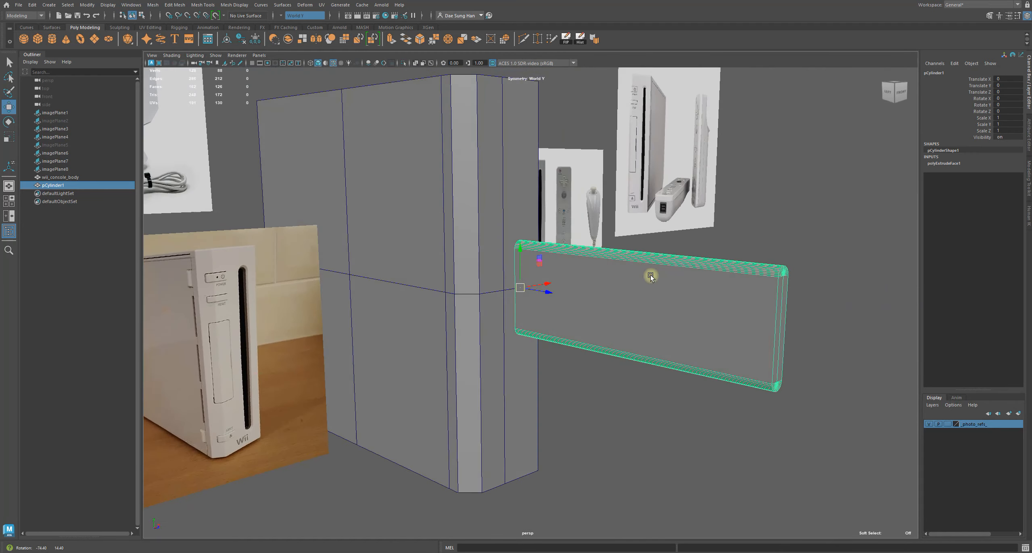
Select the console body and try scaling it, undoing the scale changes
alt+drag(706, 239, 509, 159)
click(585, 226)
alt+middle_drag(509, 159, 617, 218)
alt+right_drag(618, 218, 738, 315)
alt+middle_drag(746, 276, 672, 306)
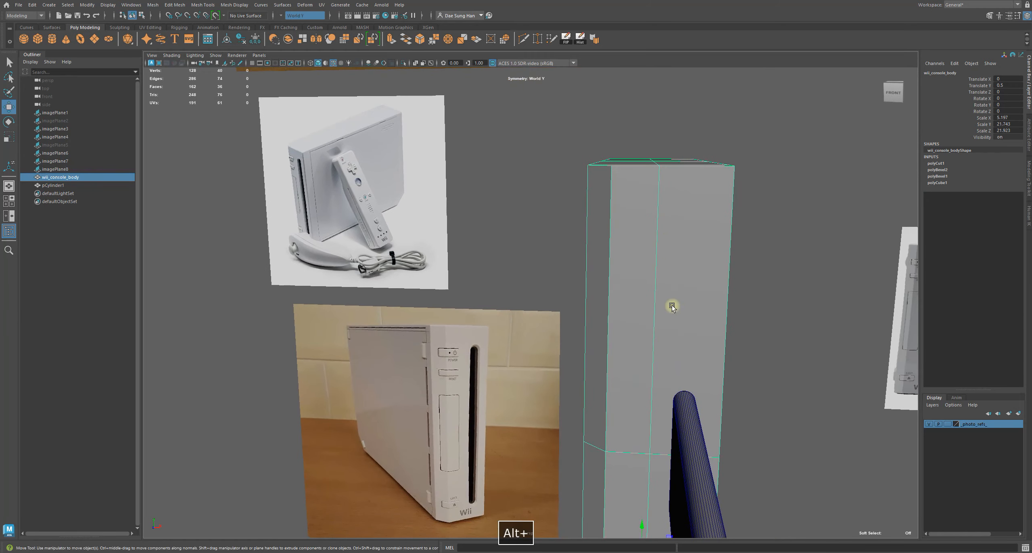
alt+drag(760, 218, 661, 179)
alt+right_drag(662, 180, 637, 172)
click(642, 224)
alt+drag(643, 224, 627, 137)
key(r)
key(z)
alt+drag(732, 113, 659, 244)
key(ctrl+z)
key(z)
alt+right_drag(658, 244, 701, 245)
key(w)
Inspect the capsule cutter's placement in the console's front slot from several angles
alt+drag(764, 255, 730, 224)
alt+right_drag(730, 224, 605, 73)
alt+drag(605, 72, 599, 101)
click(599, 101)
alt+middle_drag(599, 102, 558, 218)
click(537, 208)
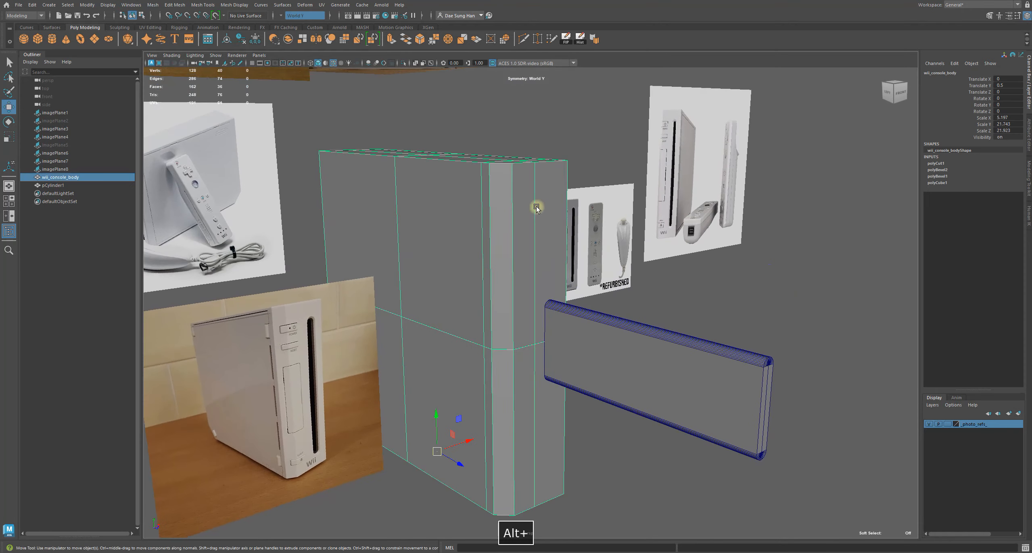
alt+right_drag(388, 143, 371, 161)
alt+middle_drag(403, 207, 542, 228)
alt+drag(541, 228, 484, 276)
alt+middle_drag(484, 277, 428, 210)
alt+right_drag(427, 209, 605, 294)
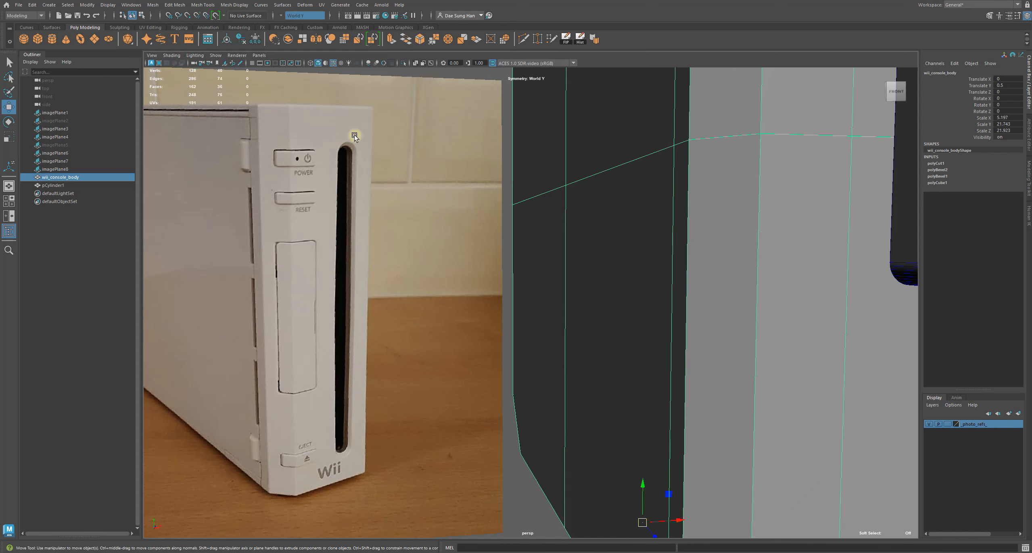
alt+middle_drag(269, 364, 311, 142)
alt+right_drag(353, 291, 438, 130)
alt+middle_drag(438, 129, 375, 185)
alt+drag(375, 184, 381, 243)
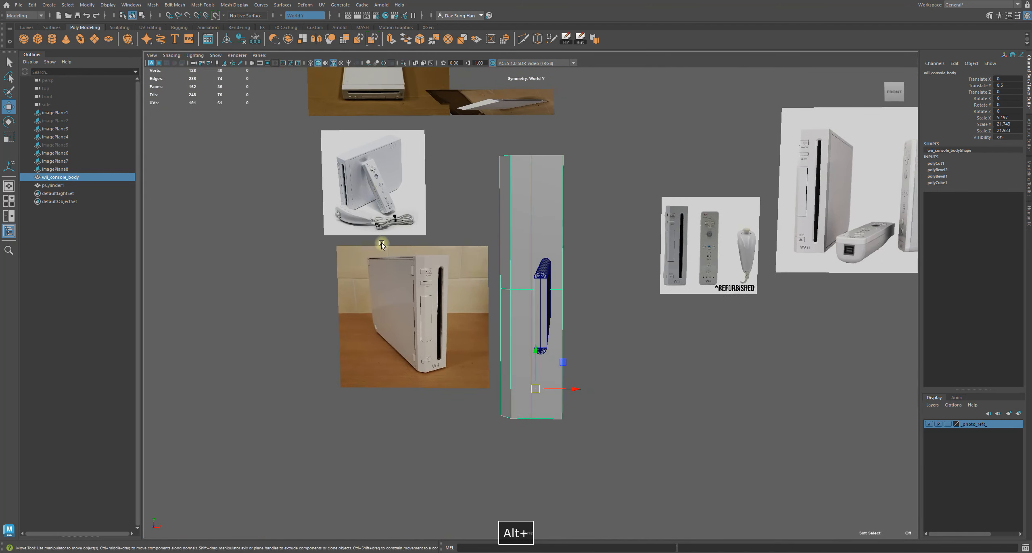
alt+right_drag(382, 243, 409, 228)
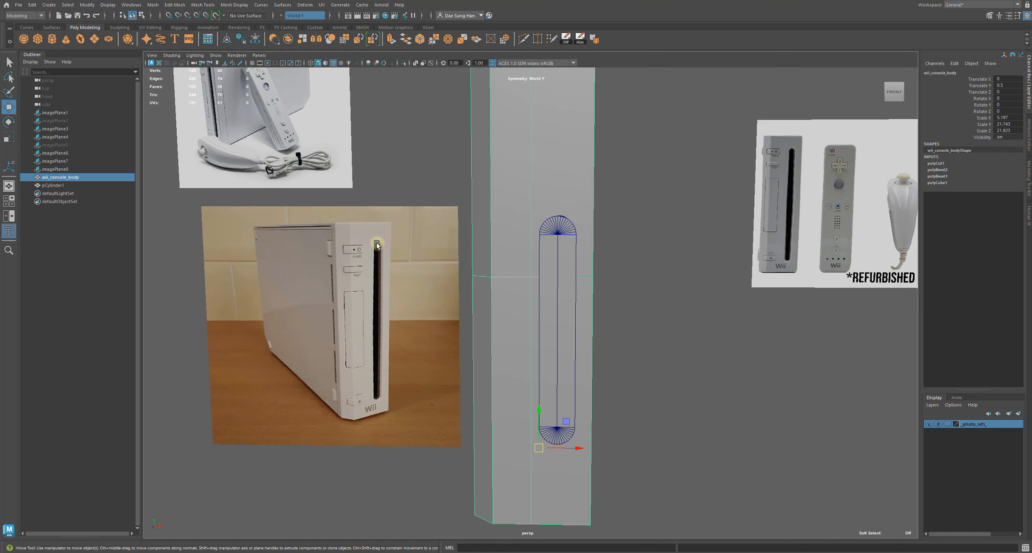
alt+drag(380, 231, 518, 262)
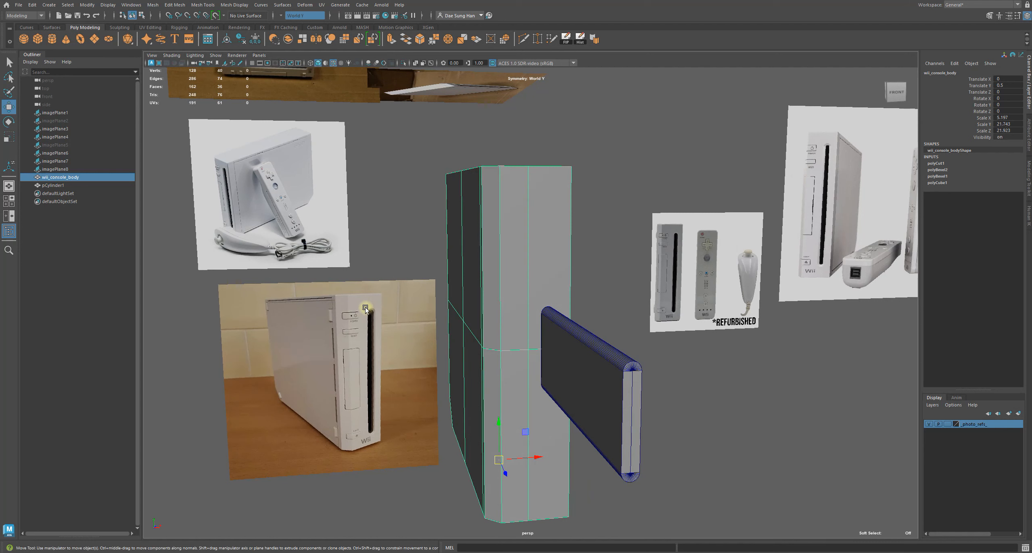
alt+drag(523, 213, 546, 202)
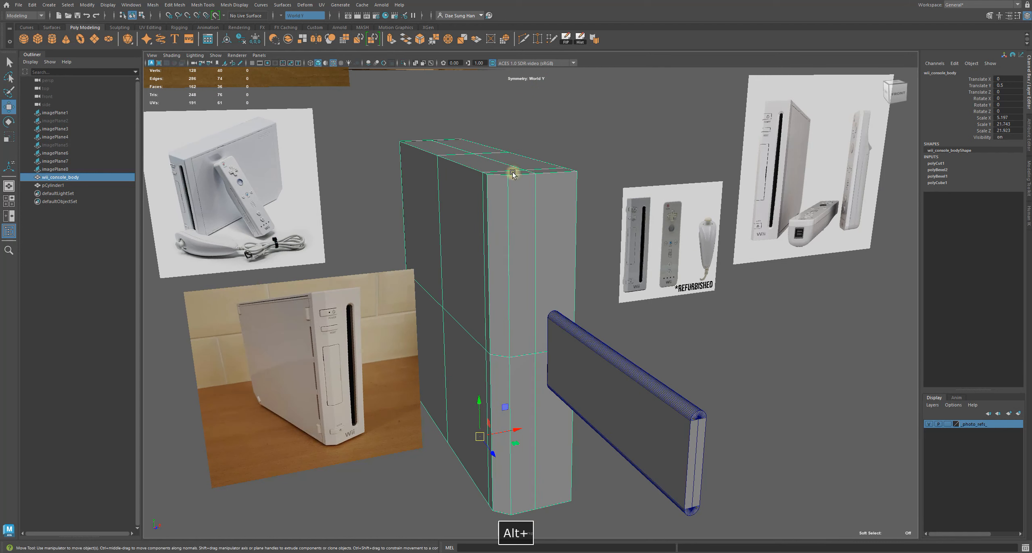
shift+right_drag(611, 115, 563, 128)
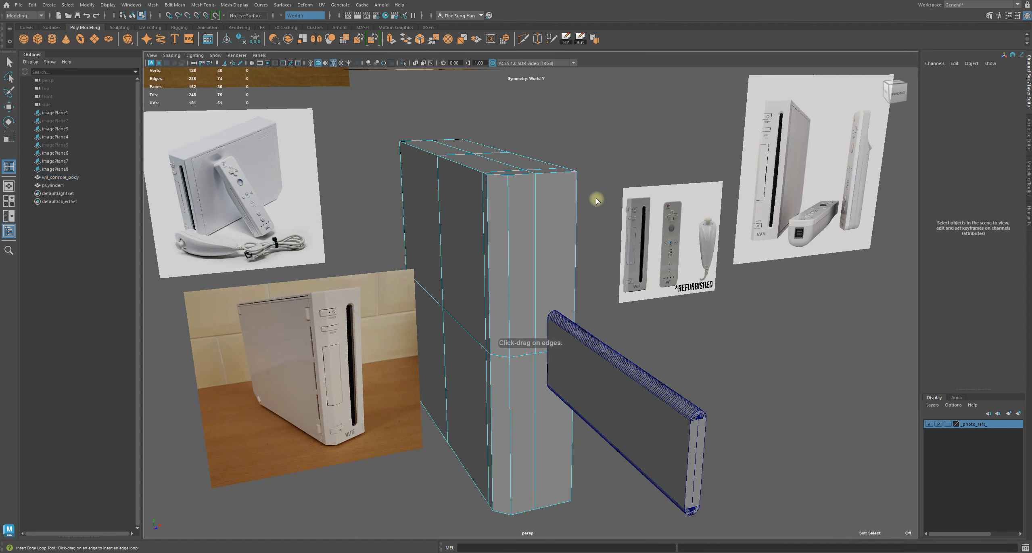
key(w)
shift+right_click(613, 114)
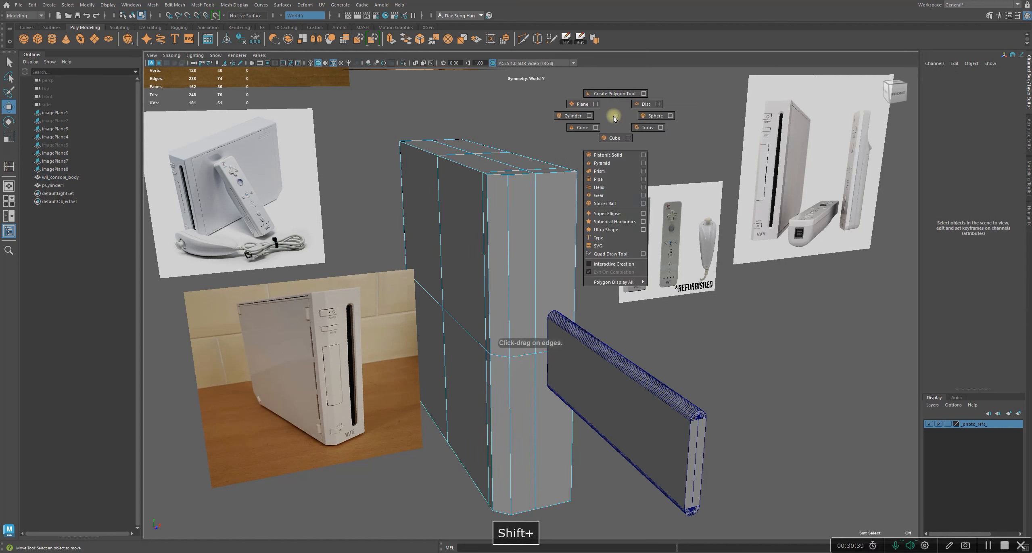
click(544, 185)
shift+right_drag(612, 97, 581, 115)
alt+drag(558, 215, 534, 203)
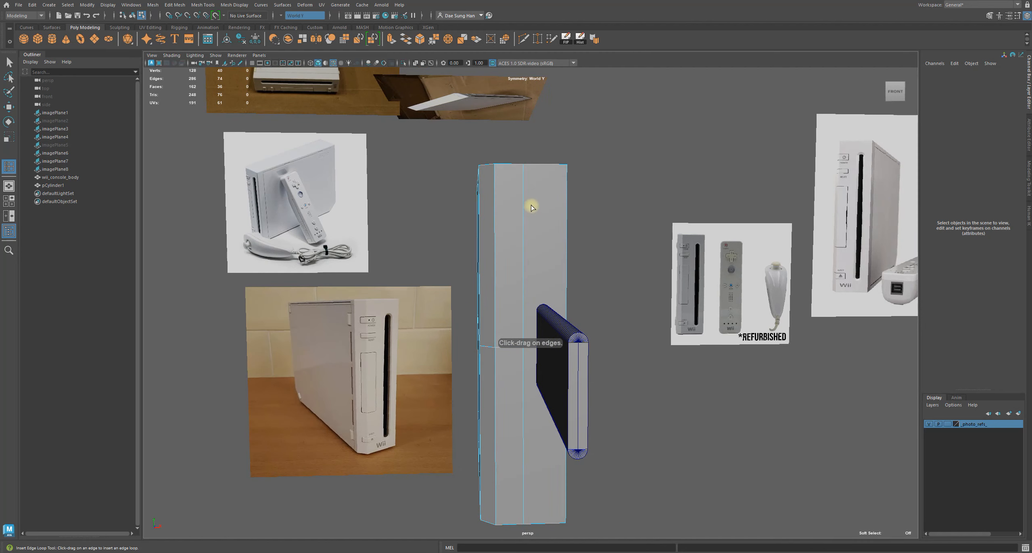
key(space)
key(space)
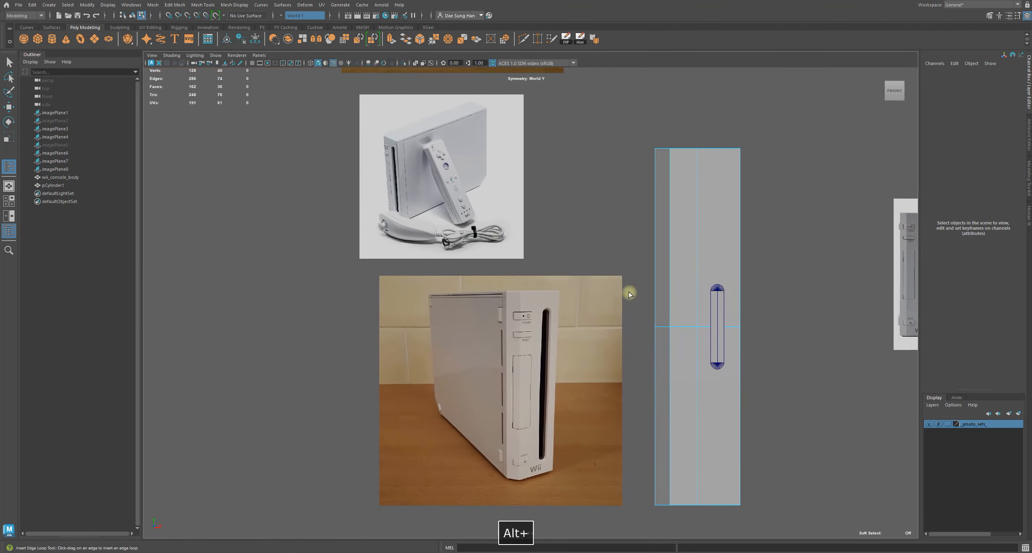
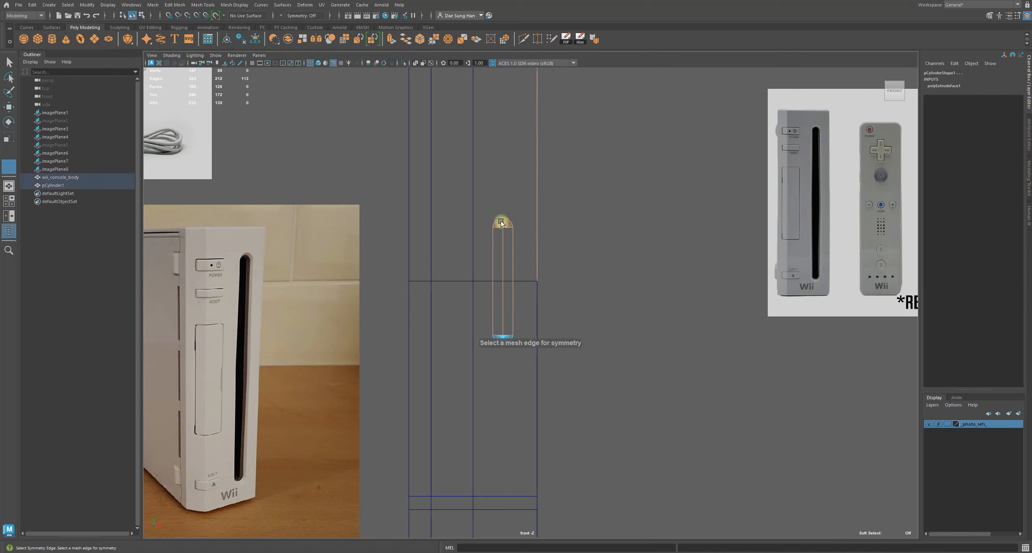
Select the capsule cutter's top cap vertices and move them up to the top end of the disc slot
key(w)
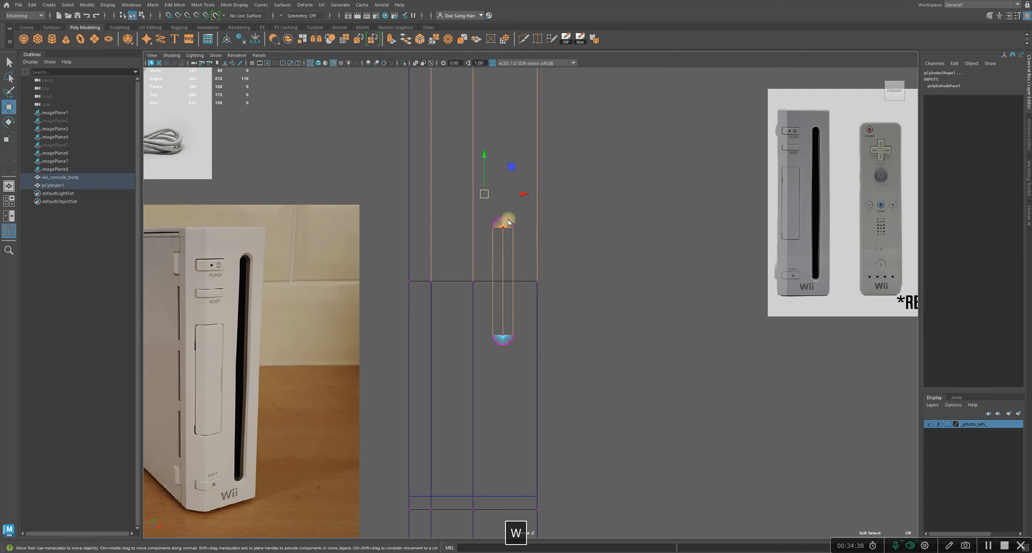
right_drag(507, 229, 585, 191)
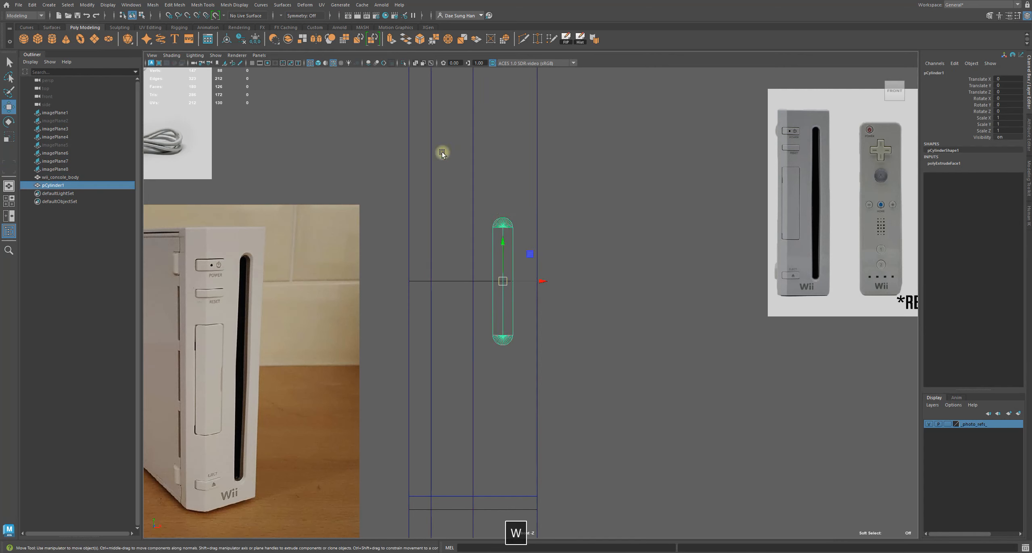
right_drag(504, 223, 438, 210)
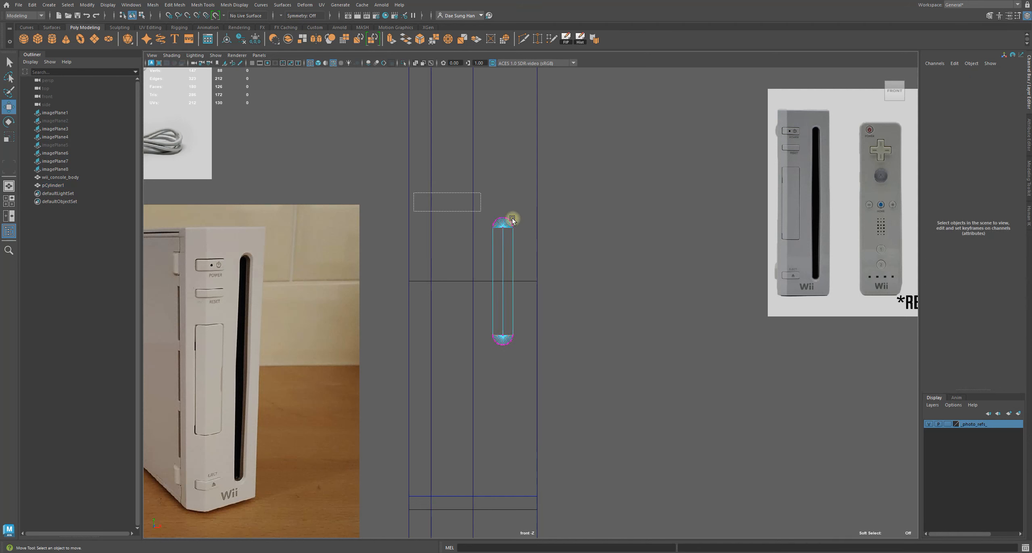
drag(428, 198, 597, 237)
alt+middle_drag(513, 194, 519, 293)
key(5)
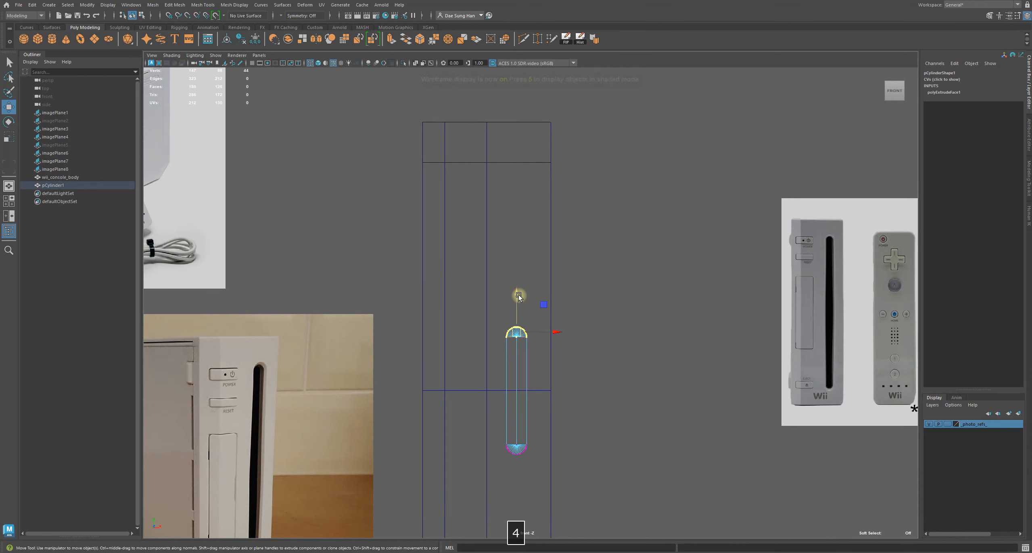
drag(521, 301, 524, 263)
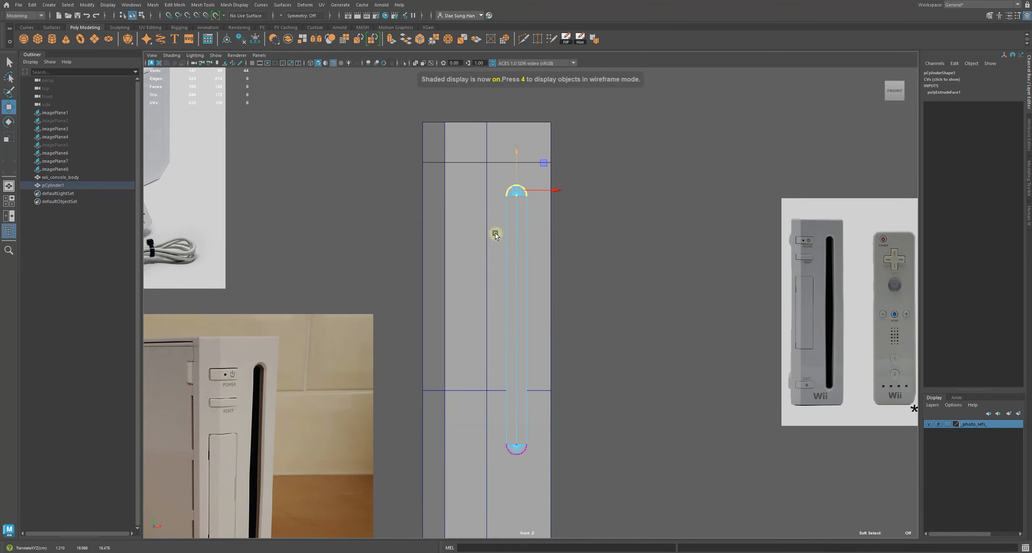
key(1)
key(4)
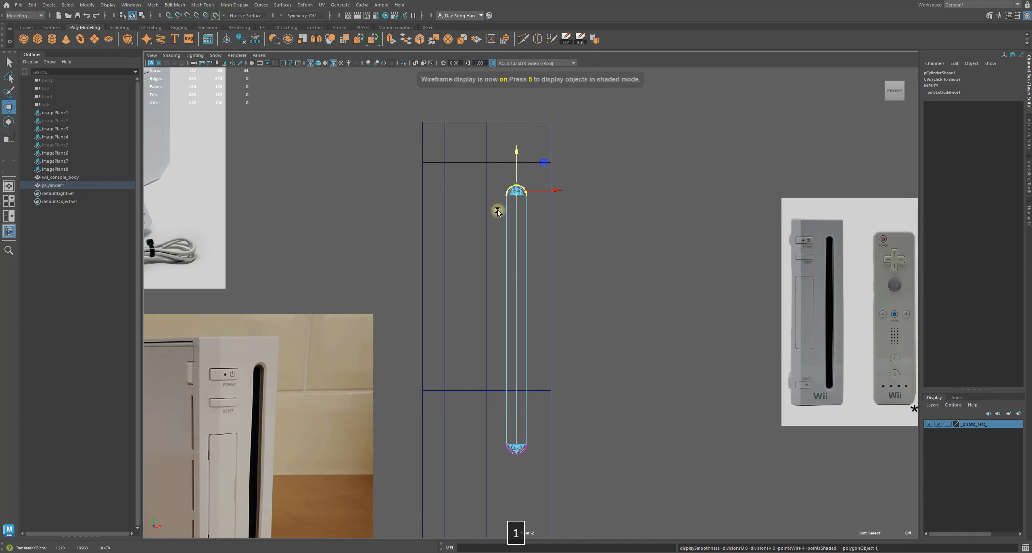
alt+middle_drag(520, 200, 527, 270)
Inspect the cutter's top end against the console body from perspective and close-up front views
alt+right_drag(528, 269, 705, 277)
drag(652, 304, 327, 110)
key(space)
key(space)
mouse_move(704, 163)
alt+mouse_down()
mouse_move(616, 205)
mouse_move(678, 206)
mouse_move(656, 204)
mouse_move(525, 299)
alt+mouse_up()
key(space)
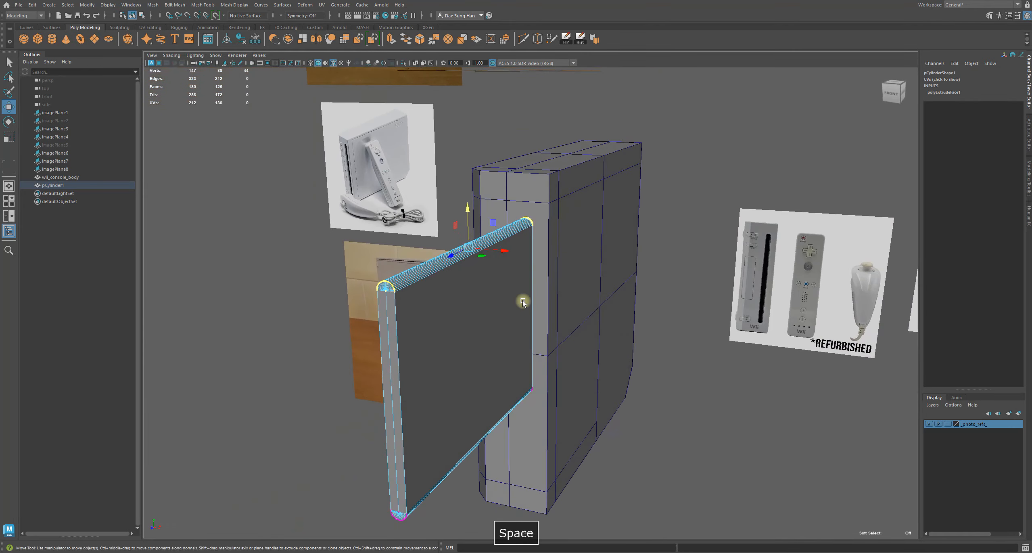
key(space)
alt+right_drag(341, 214, 628, 246)
alt+middle_drag(510, 153, 613, 209)
alt+right_drag(613, 210, 536, 370)
alt+middle_drag(503, 307, 504, 328)
alt+right_drag(504, 328, 562, 309)
drag(556, 321, 557, 319)
alt+middle_drag(513, 244, 472, 294)
alt+right_drag(472, 294, 721, 371)
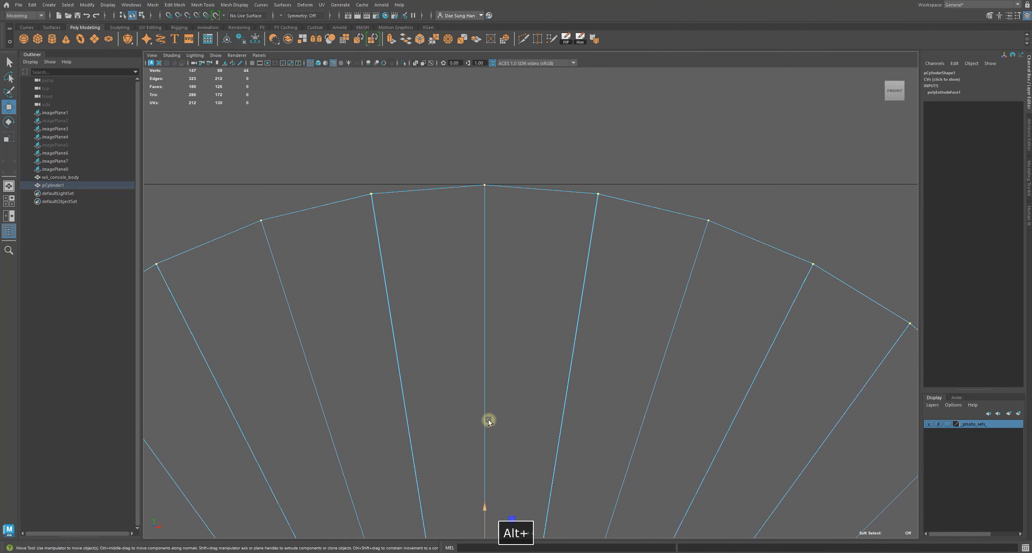
Snap the pivot of the selected top cap vertices to the cap's topmost vertex
drag(487, 504, 487, 507)
alt+right_drag(515, 461, 403, 411)
alt+middle_drag(523, 390, 526, 371)
alt+right_drag(460, 250, 643, 315)
alt+middle_drag(527, 249, 512, 301)
alt+right_drag(512, 302, 765, 374)
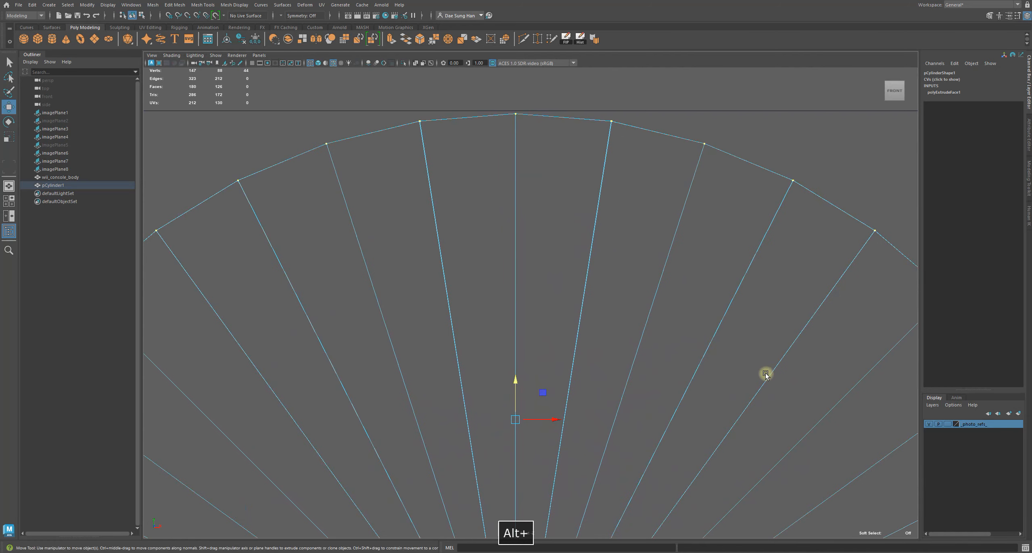
alt+middle_drag(548, 284, 518, 350)
alt+right_drag(518, 350, 533, 471)
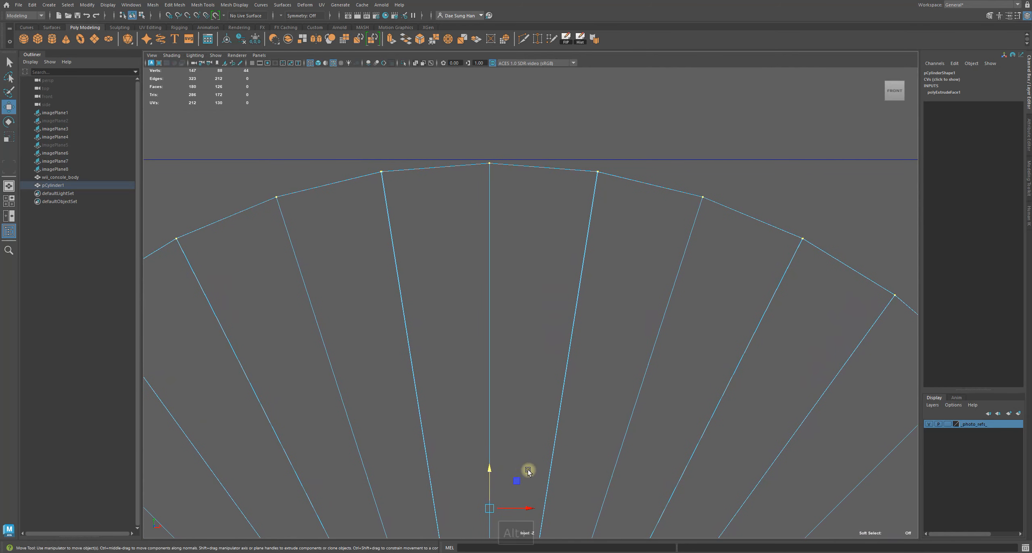
drag(491, 472, 490, 468)
alt+middle_drag(508, 280, 492, 480)
alt+right_drag(492, 480, 747, 457)
alt+middle_drag(475, 330, 440, 224)
alt+right_drag(444, 226, 774, 401)
alt+right_drag(559, 376, 791, 417)
alt+middle_drag(487, 430, 548, 300)
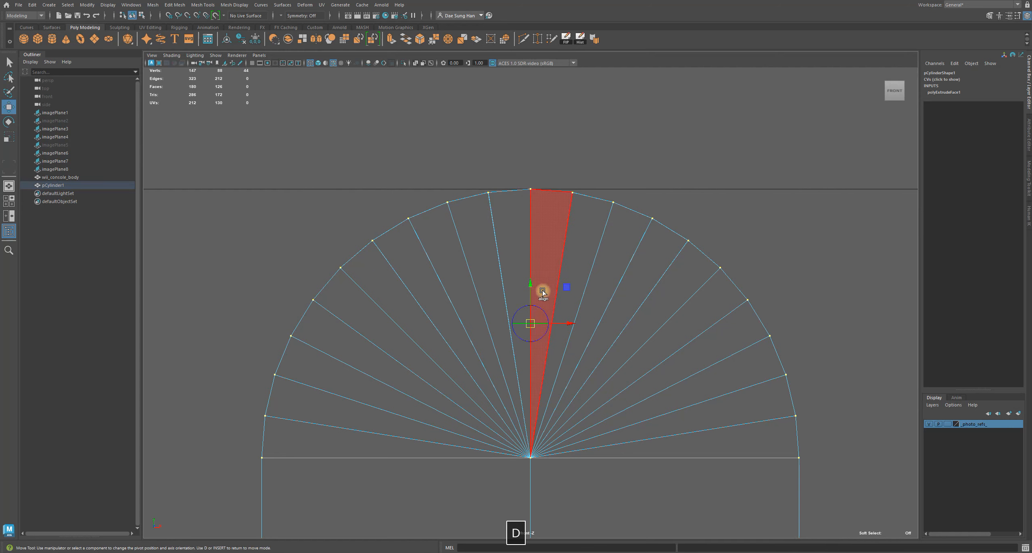
alt+middle_drag(439, 190, 424, 306)
alt+right_drag(428, 256, 666, 319)
alt+middle_drag(499, 346, 650, 259)
alt+right_drag(305, 197, 361, 216)
alt+middle_drag(474, 377, 477, 356)
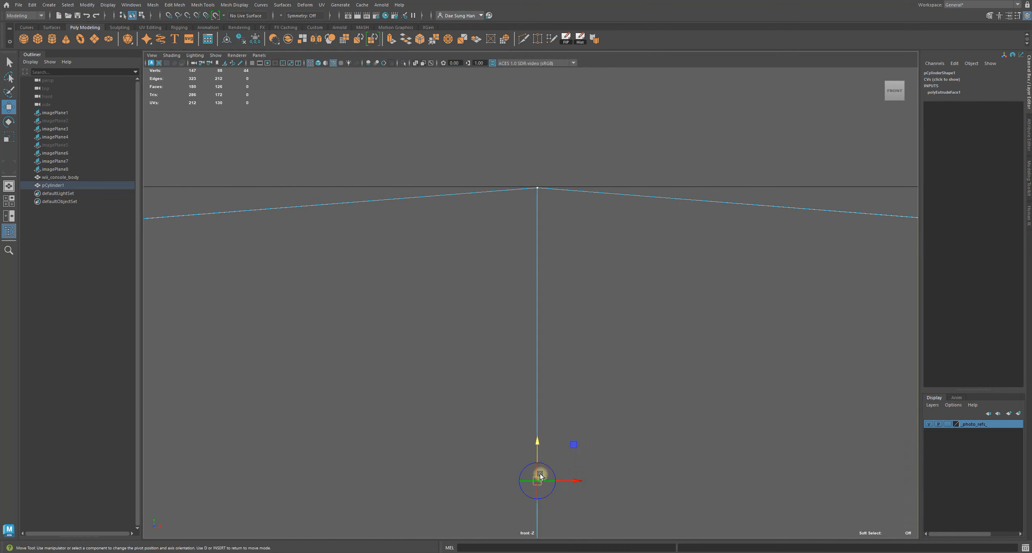
drag(537, 443, 545, 443)
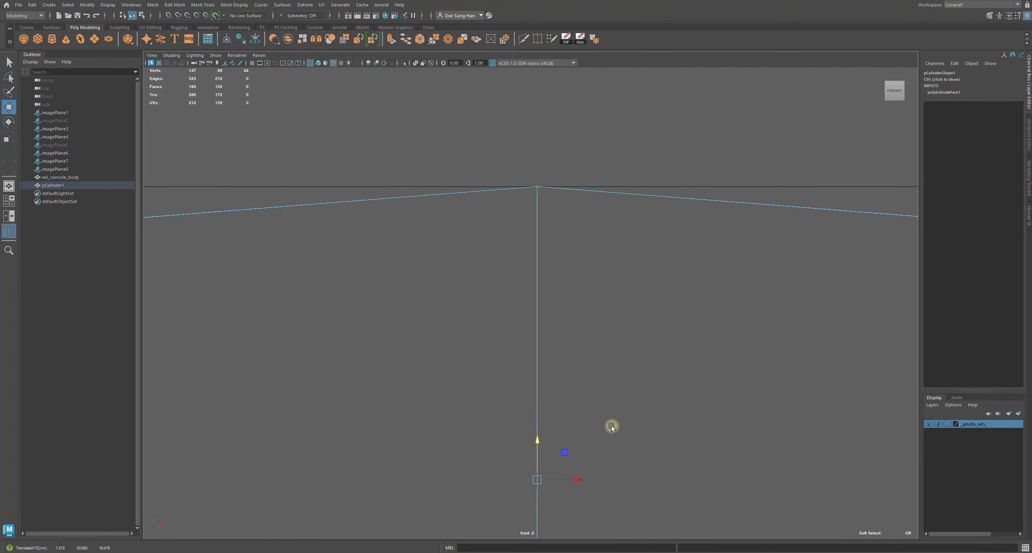
key(d)
drag(535, 440, 526, 219)
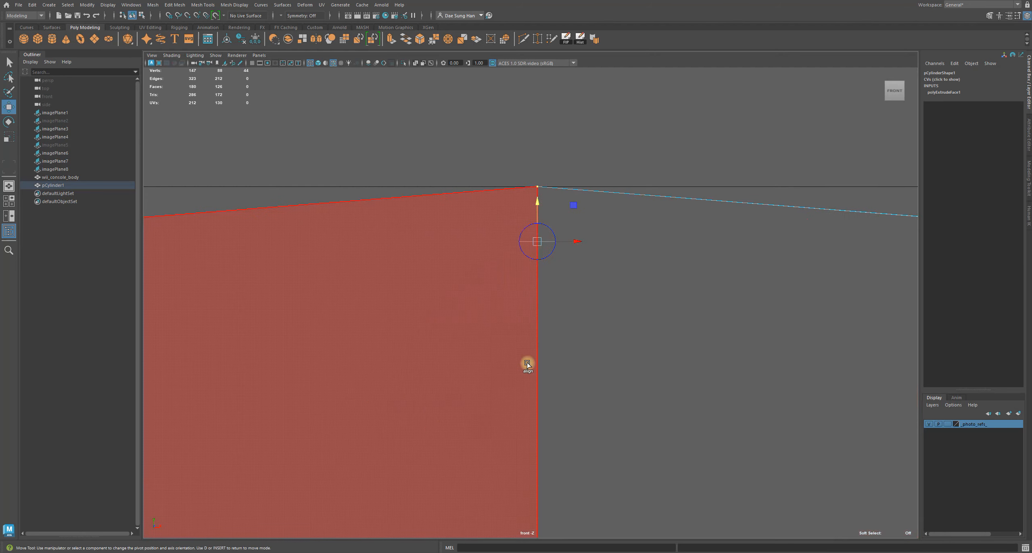
Move the top cap so its apex sits on the slot's top guide line
alt+right_drag(631, 346, 469, 306)
alt+middle_drag(492, 354, 500, 415)
alt+right_drag(500, 415, 840, 426)
alt+middle_drag(841, 426, 328, 168)
alt+right_drag(327, 167, 703, 371)
alt+middle_drag(702, 370, 472, 227)
key(w)
alt+middle_drag(313, 123, 294, 275)
alt+right_drag(295, 276, 891, 400)
alt+middle_drag(890, 398, 451, 353)
alt+right_drag(451, 353, 585, 396)
alt+middle_drag(585, 396, 513, 373)
alt+right_drag(513, 373, 488, 451)
drag(443, 475, 451, 472)
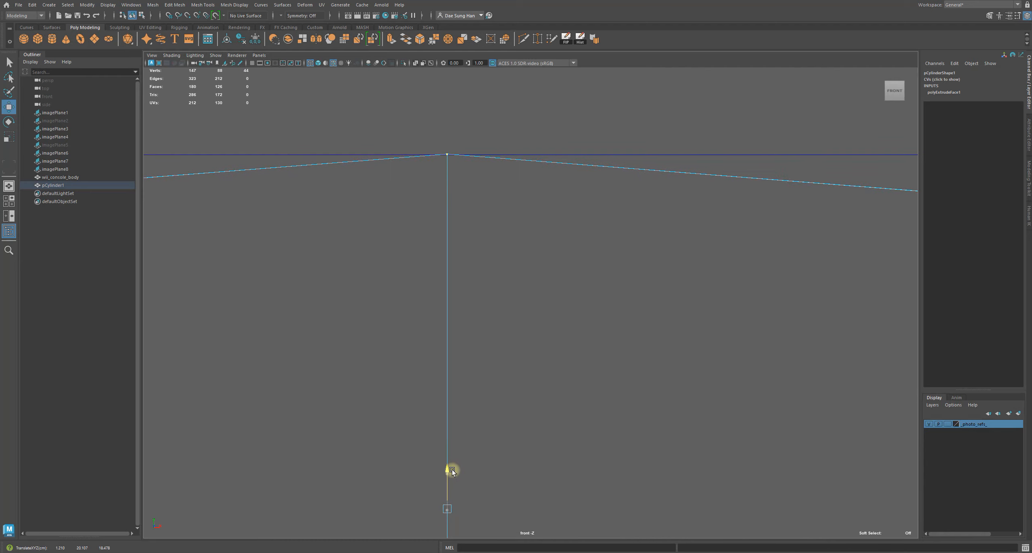
Select the capsule cutter's bottom cap vertices in the front view
drag(453, 470, 453, 470)
alt+right_drag(469, 466, 533, 398)
alt+middle_drag(495, 391, 532, 192)
click(653, 333)
alt+middle_drag(501, 496, 516, 244)
alt+middle_drag(513, 384, 487, 200)
drag(408, 164, 645, 312)
alt+right_drag(665, 342, 635, 325)
alt+middle_drag(542, 238, 544, 166)
drag(545, 160, 545, 391)
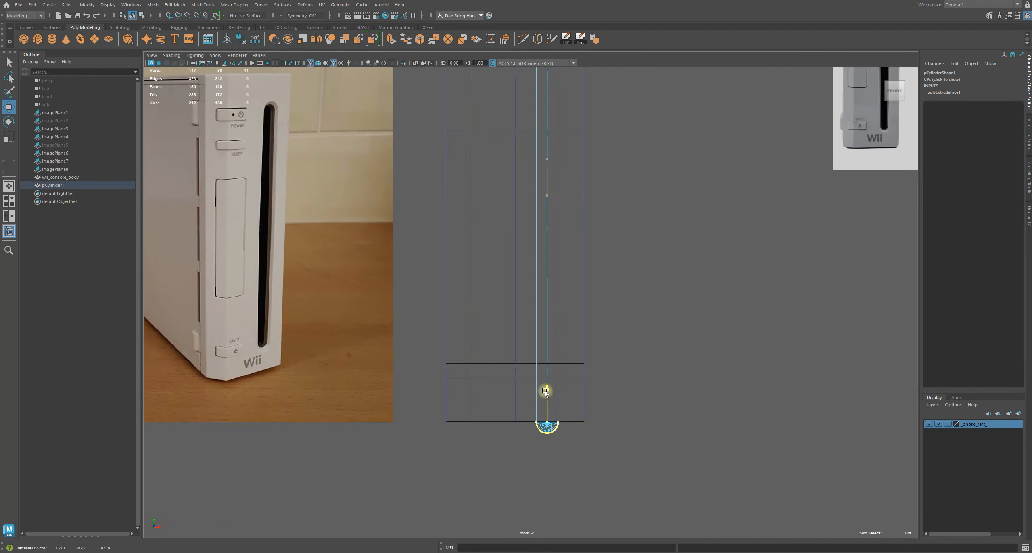
drag(553, 337, 552, 337)
alt+right_drag(540, 331, 379, 257)
alt+middle_drag(530, 265, 546, 236)
alt+right_drag(525, 308, 821, 503)
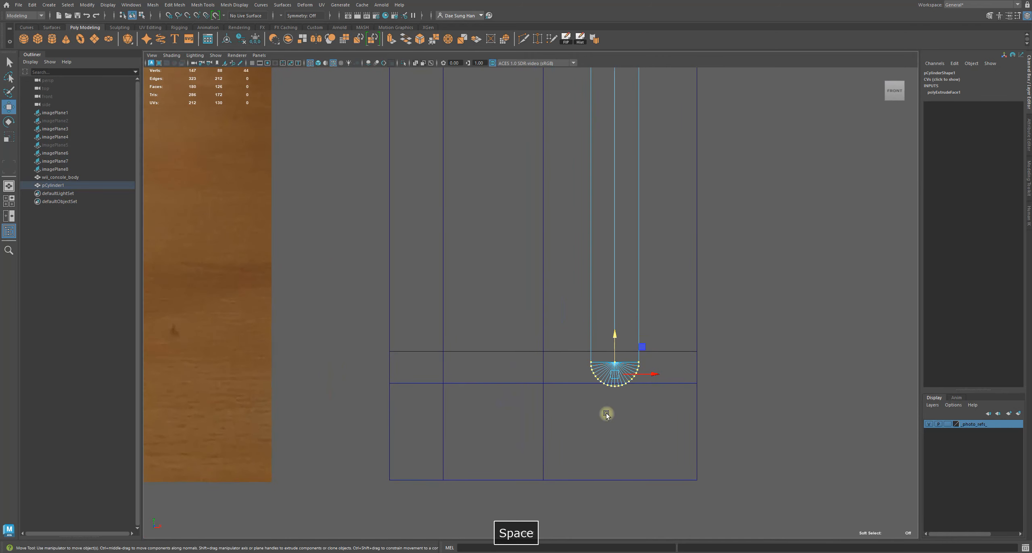
Inspect the bottom of the console body and the slot's lower end from several angles
key(space)
key(space)
alt+drag(647, 283, 509, 352)
right_drag(360, 377, 376, 333)
double_click(382, 379)
key(q)
alt+drag(672, 395, 670, 387)
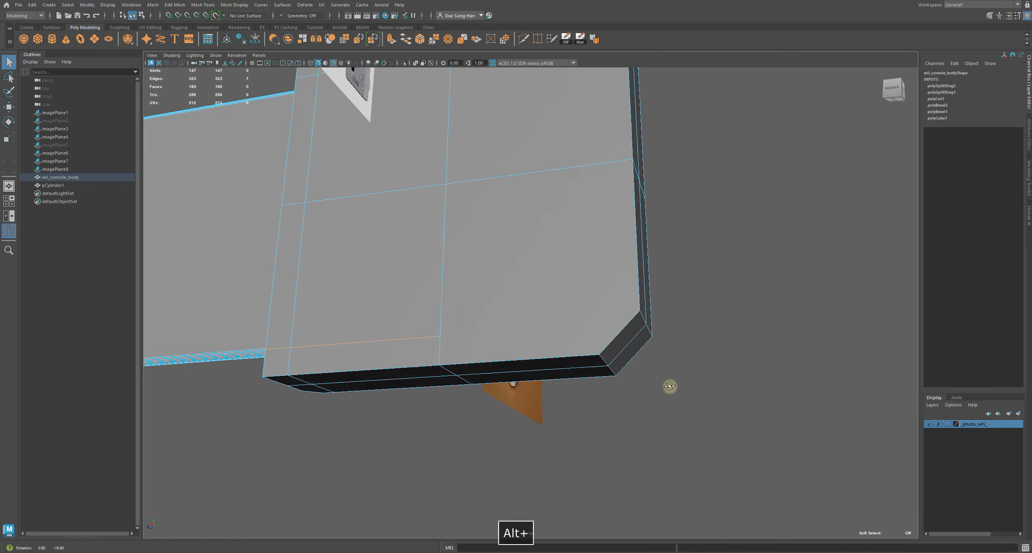
alt+drag(623, 331, 469, 333)
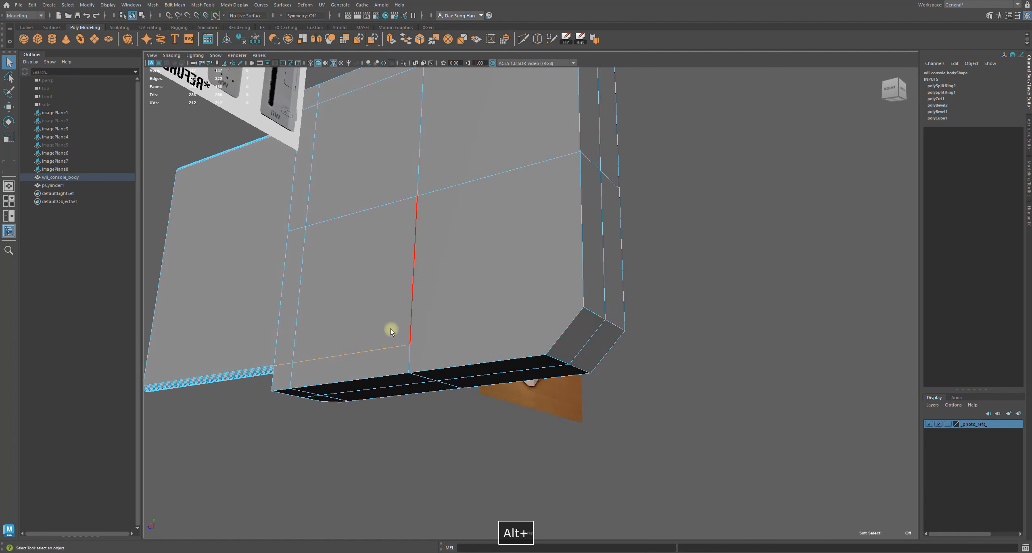
alt+drag(537, 306, 510, 382)
alt+drag(628, 249, 320, 323)
alt+drag(498, 341, 451, 319)
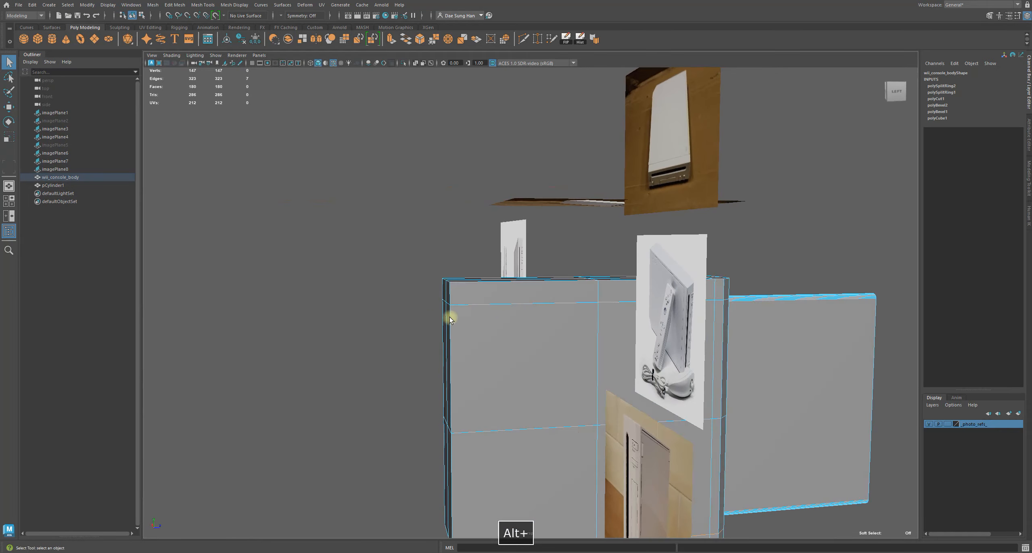
alt+drag(695, 316, 506, 332)
alt+middle_drag(572, 336, 492, 186)
alt+right_drag(491, 186, 679, 283)
alt+middle_drag(544, 200, 542, 245)
mouse_move(598, 214)
alt+mouse_down()
mouse_move(509, 218)
mouse_move(601, 226)
alt+mouse_up()
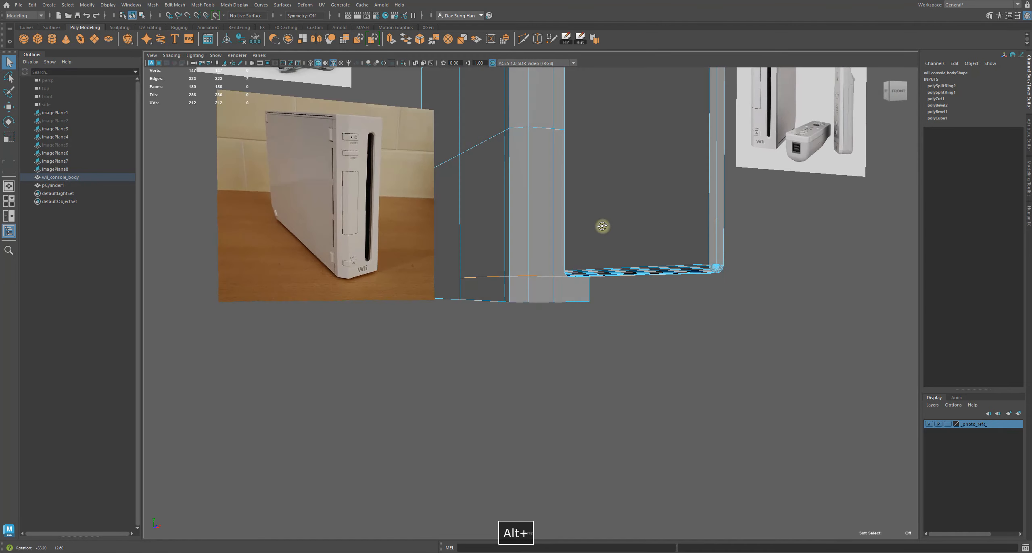
alt+right_drag(601, 226, 845, 337)
alt+drag(844, 338, 671, 175)
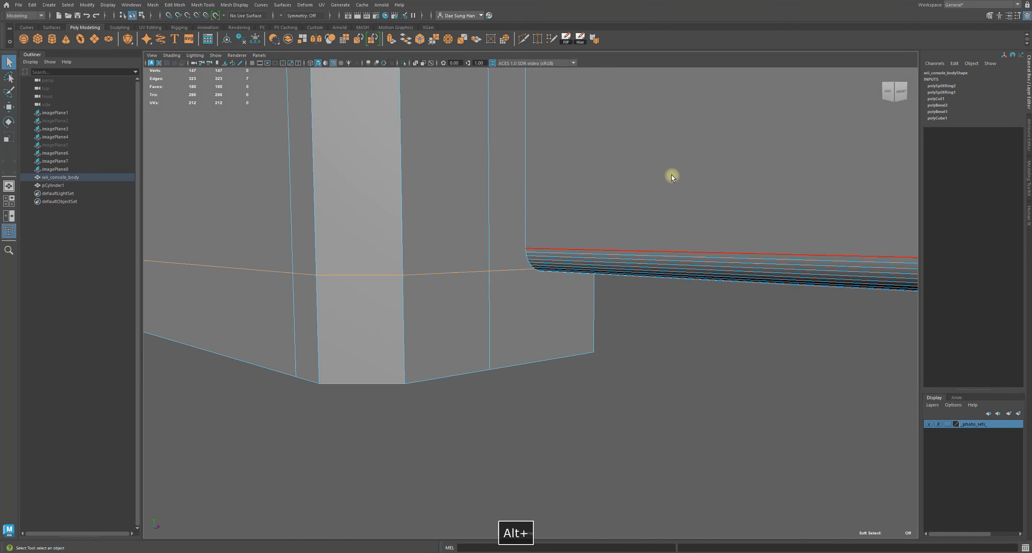
click(667, 172)
click(652, 171)
right_drag(630, 173, 551, 170)
alt+right_drag(673, 272, 287, 205)
drag(414, 220, 890, 426)
alt+right_drag(438, 219, 629, 299)
Snap the bottom cap's pivot to its lowest vertex and move the cap onto the slot's bottom guide line
key(w)
alt+drag(629, 299, 713, 320)
key(space)
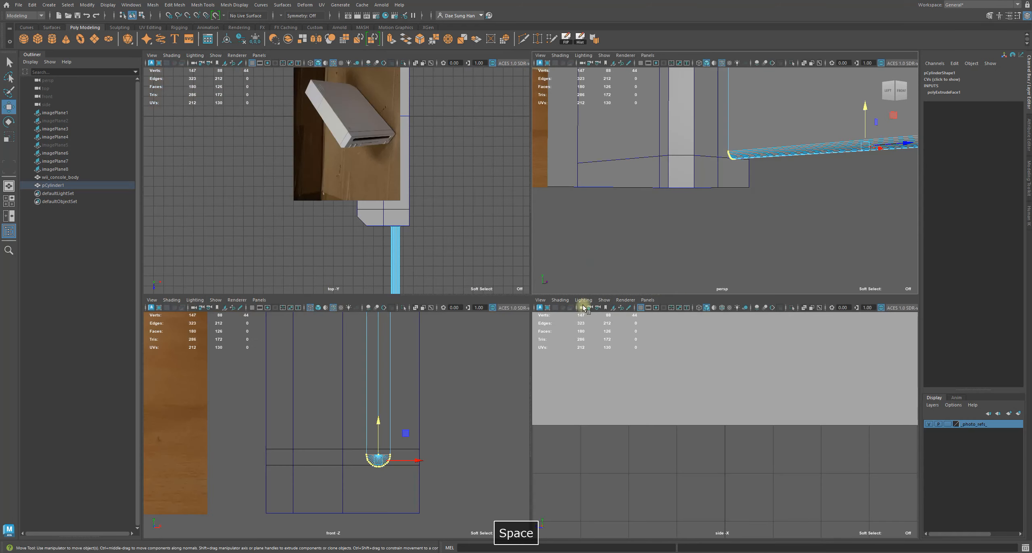
key(space)
alt+middle_drag(424, 378, 338, 289)
alt+right_drag(517, 529, 418, 171)
alt+middle_drag(417, 171, 507, 234)
drag(507, 234, 519, 204)
alt+middle_drag(435, 334, 431, 234)
alt+right_drag(430, 233, 738, 376)
alt+middle_drag(159, 102, 295, 191)
alt+right_drag(294, 191, 782, 381)
alt+middle_drag(782, 381, 299, 160)
alt+right_drag(426, 273, 747, 258)
alt+right_drag(193, 165, 743, 241)
alt+middle_drag(497, 158, 515, 291)
key(d)
drag(530, 201, 526, 255)
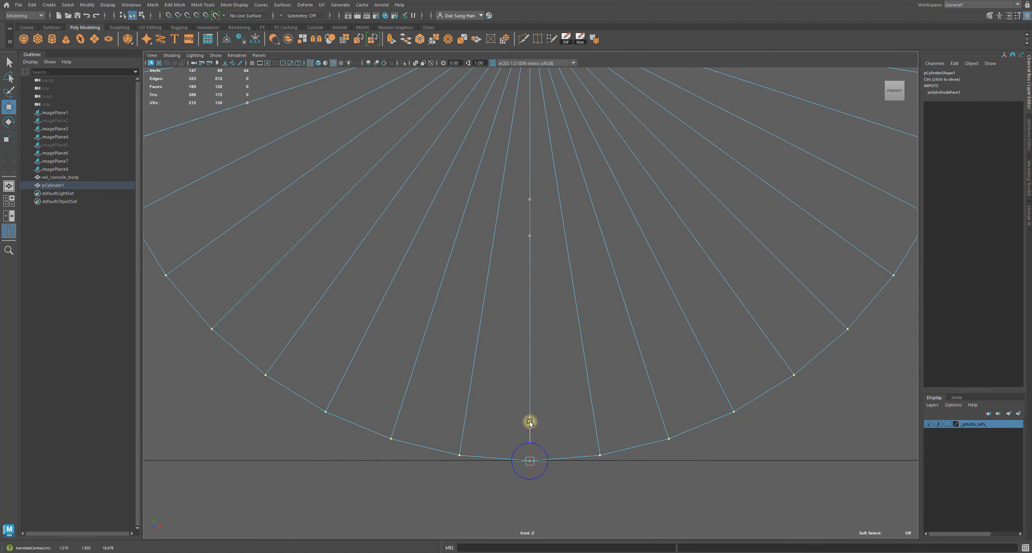
alt+right_drag(691, 456, 860, 381)
alt+middle_drag(595, 250, 550, 409)
alt+middle_drag(551, 241, 328, 426)
drag(557, 304, 599, 271)
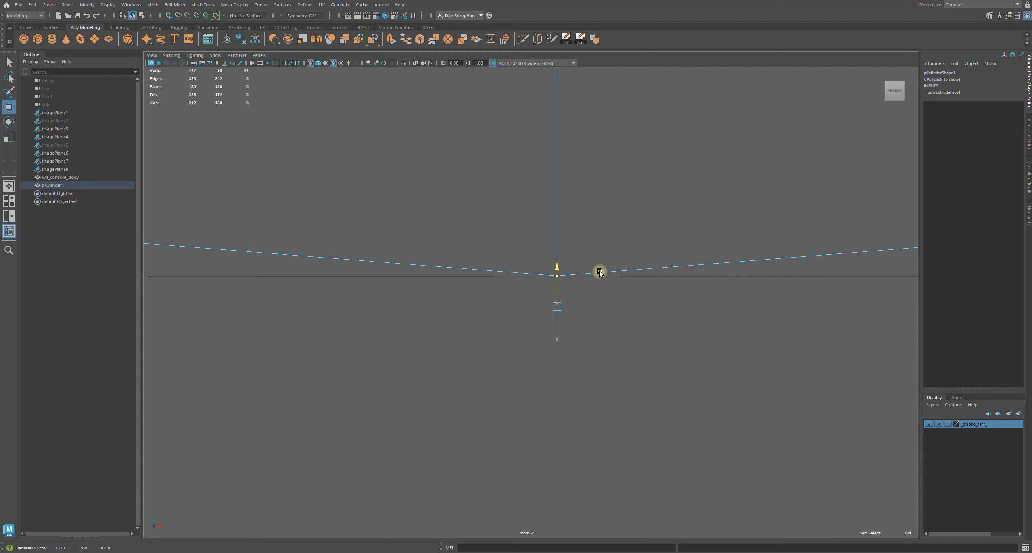
alt+right_drag(581, 285, 747, 300)
drag(594, 269, 598, 275)
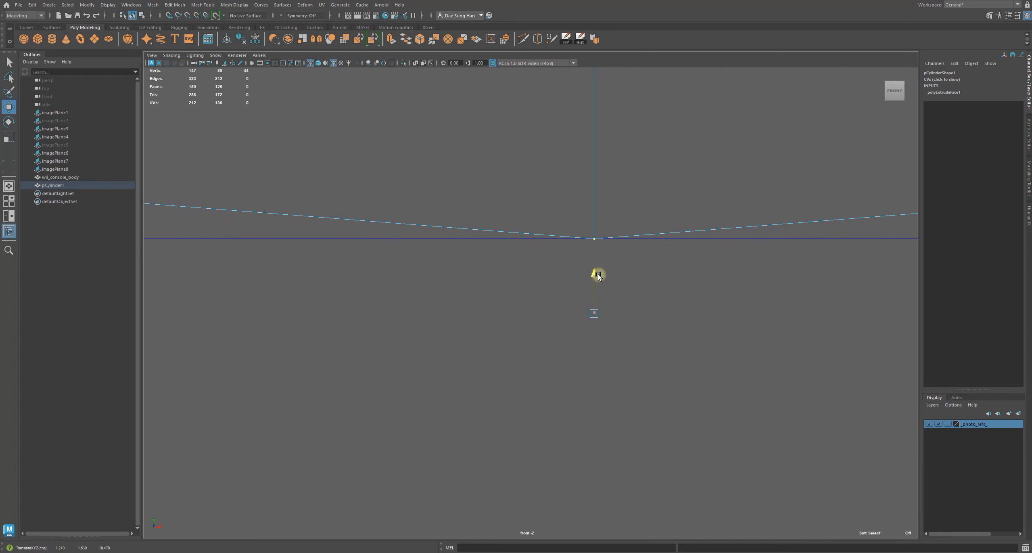
alt+right_drag(671, 284, 440, 243)
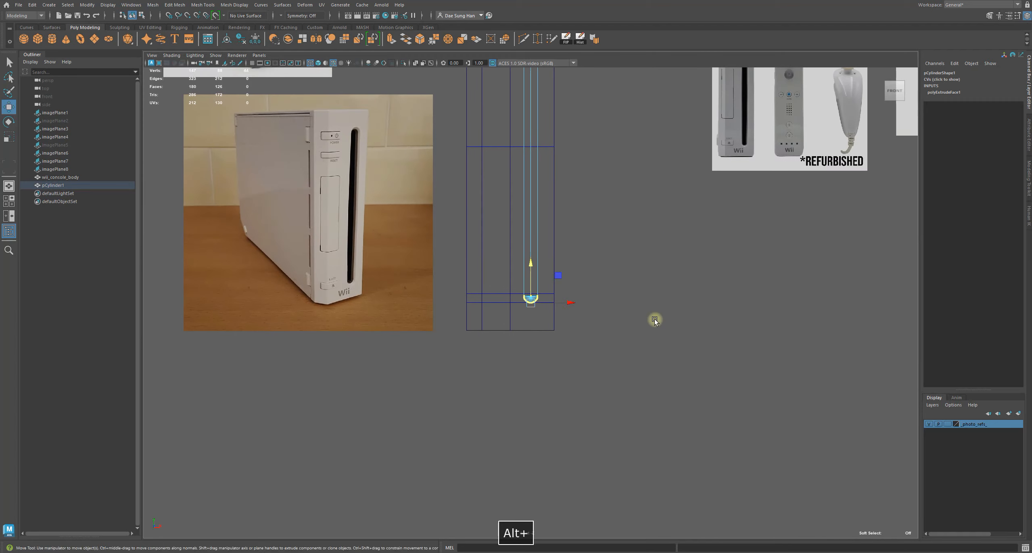
Inspect the reshaped capsule cutter against the console body in shaded perspective
click(655, 319)
mouse_move(480, 202)
right_down()
mouse_move(650, 145)
mouse_move(596, 279)
right_up()
key(5)
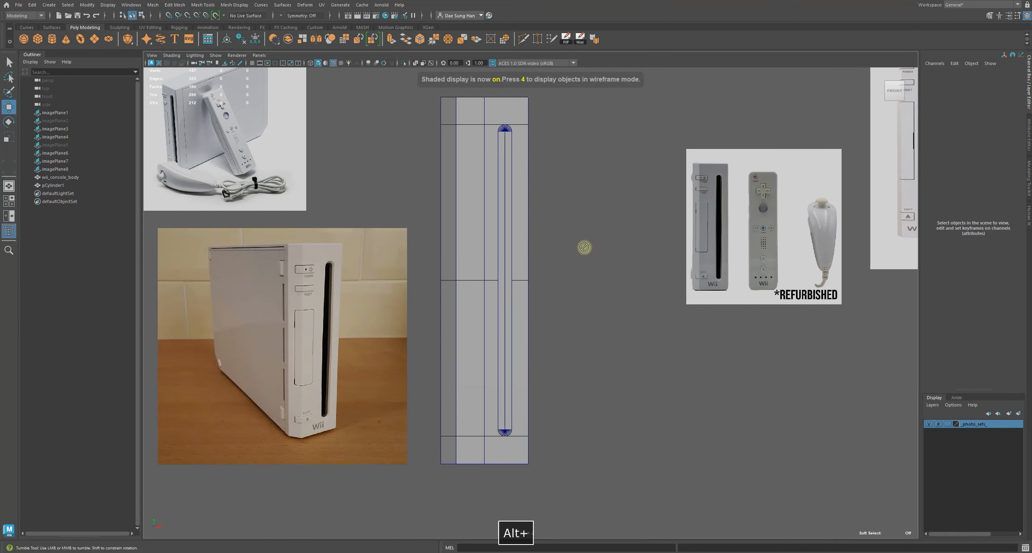
alt+click(595, 240)
key(space)
key(space)
key(ctrl+alt+s)
alt+drag(654, 134, 642, 218)
alt+right_drag(642, 218, 596, 263)
alt+drag(596, 263, 473, 194)
alt+right_drag(473, 193, 632, 218)
alt+drag(632, 218, 538, 337)
click(482, 309)
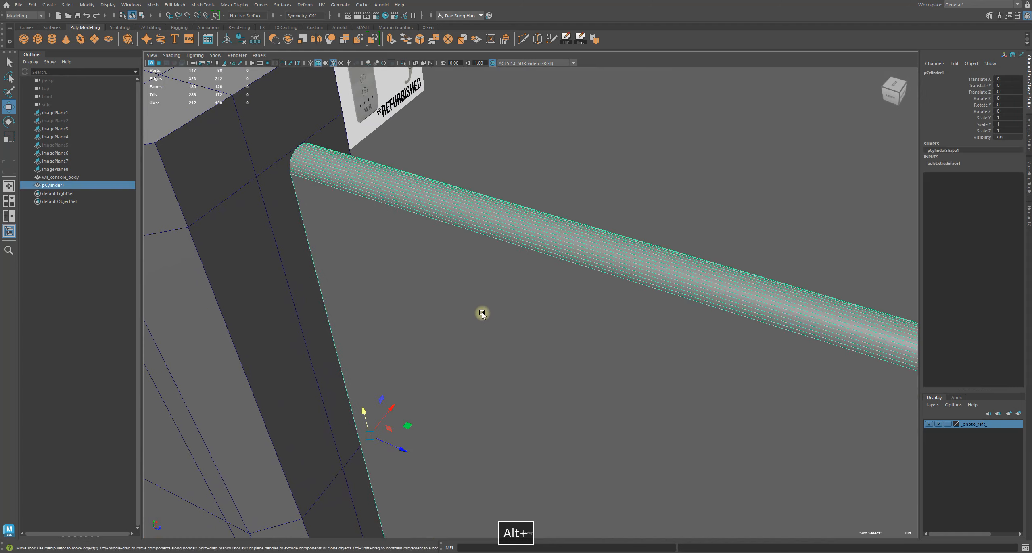
alt+right_drag(482, 309, 410, 306)
drag(509, 371, 494, 370)
drag(436, 356, 395, 338)
click(684, 239)
alt+drag(684, 239, 569, 244)
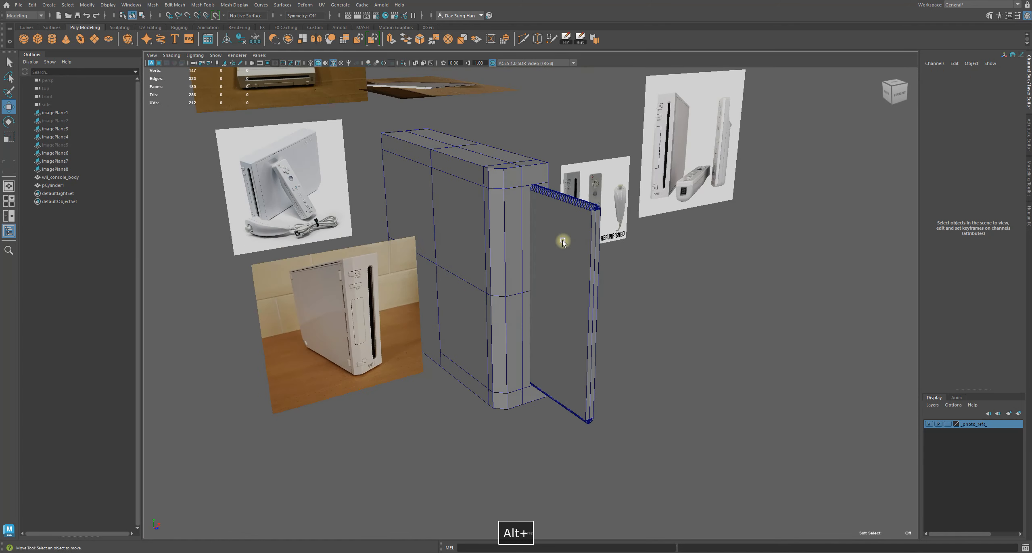
alt+right_drag(570, 244, 698, 282)
mouse_move(583, 272)
alt+mouse_down()
mouse_move(443, 258)
mouse_move(574, 287)
alt+mouse_up()
click(549, 284)
Select the console body and the capsule cutter, and tear off the Booleans menu as a floating panel
key(q)
alt+drag(530, 279, 553, 240)
shift+click(469, 198)
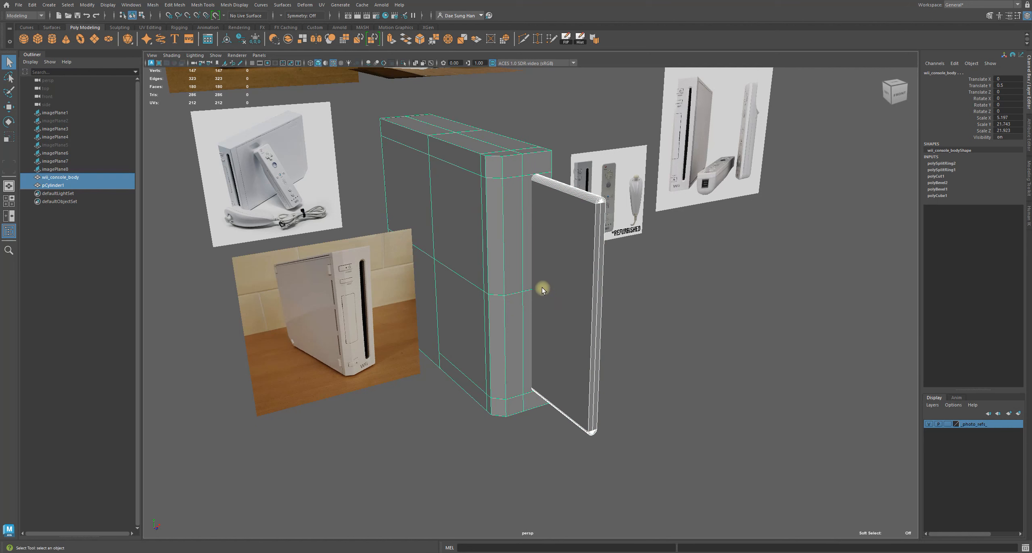
ctrl+click(480, 242)
mouse_move(475, 236)
alt+mouse_down()
mouse_move(574, 258)
mouse_move(489, 239)
alt+mouse_up()
shift+click(467, 202)
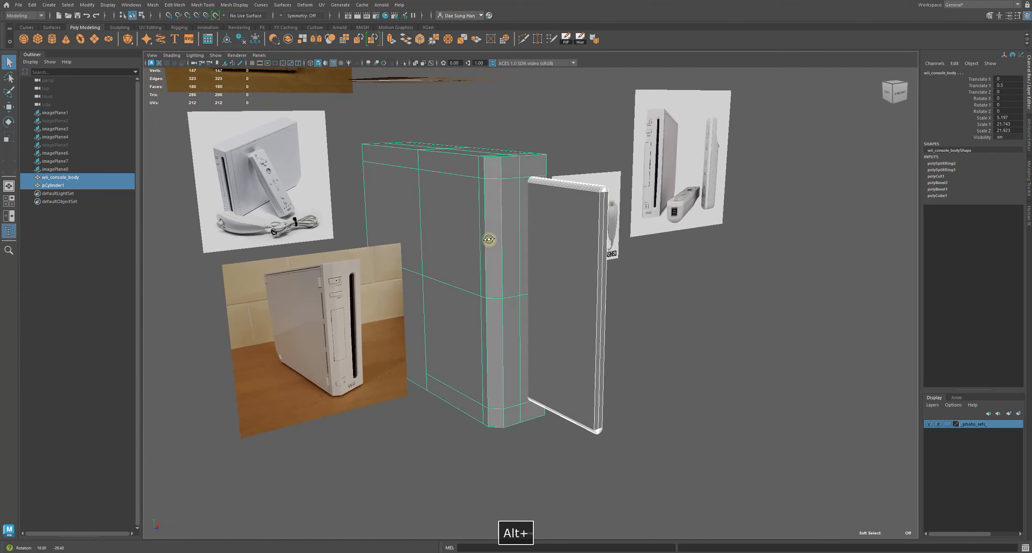
click(184, 5)
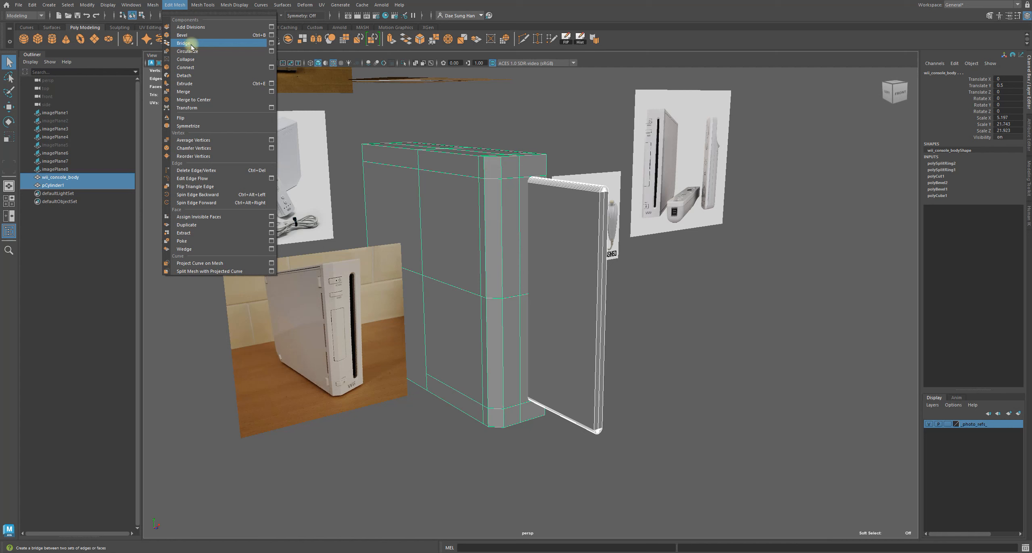
mouse_move(153, 5)
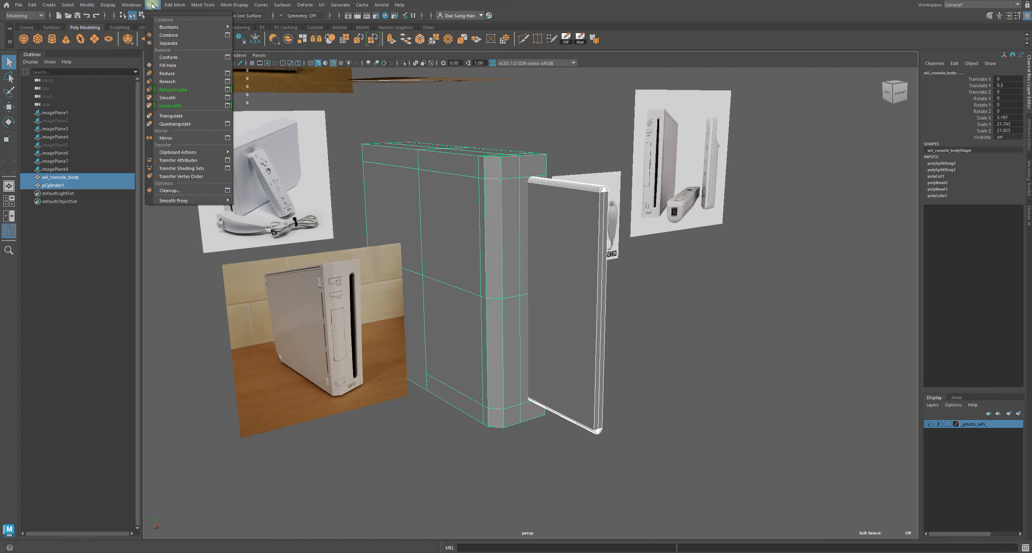
mouse_move(194, 28)
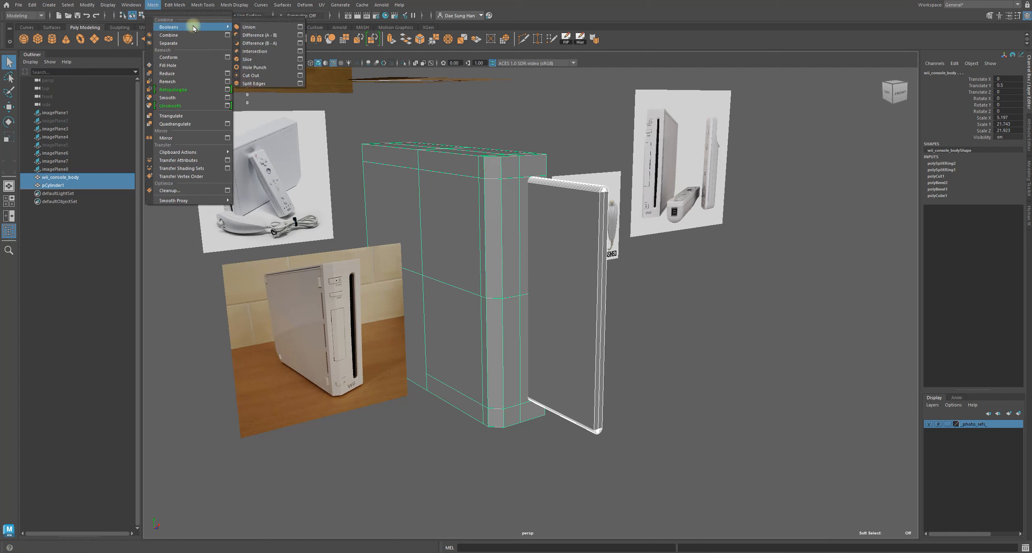
click(264, 20)
drag(260, 11, 286, 218)
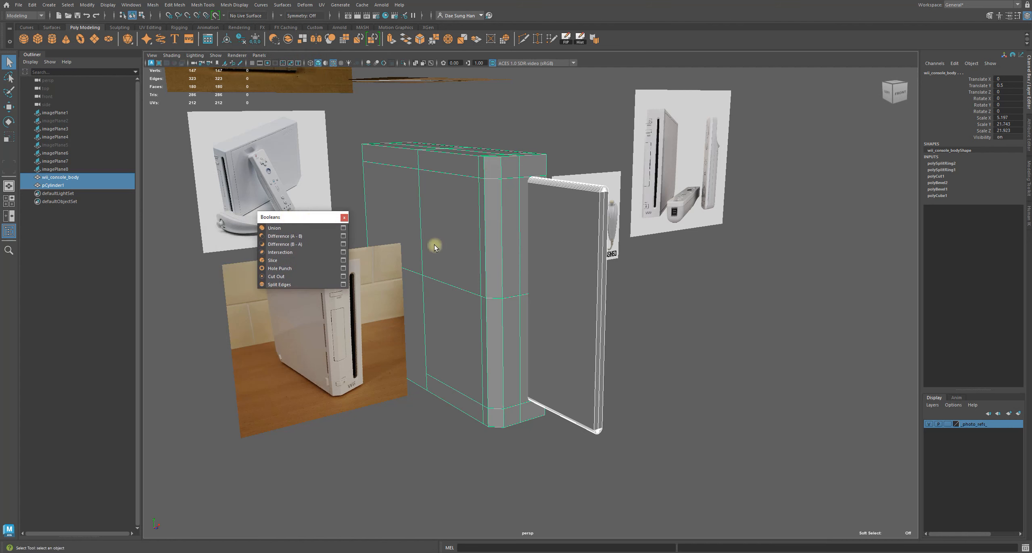
Try a Boolean Difference (A - B) between the body and the capsule cutter, then undo it
click(298, 237)
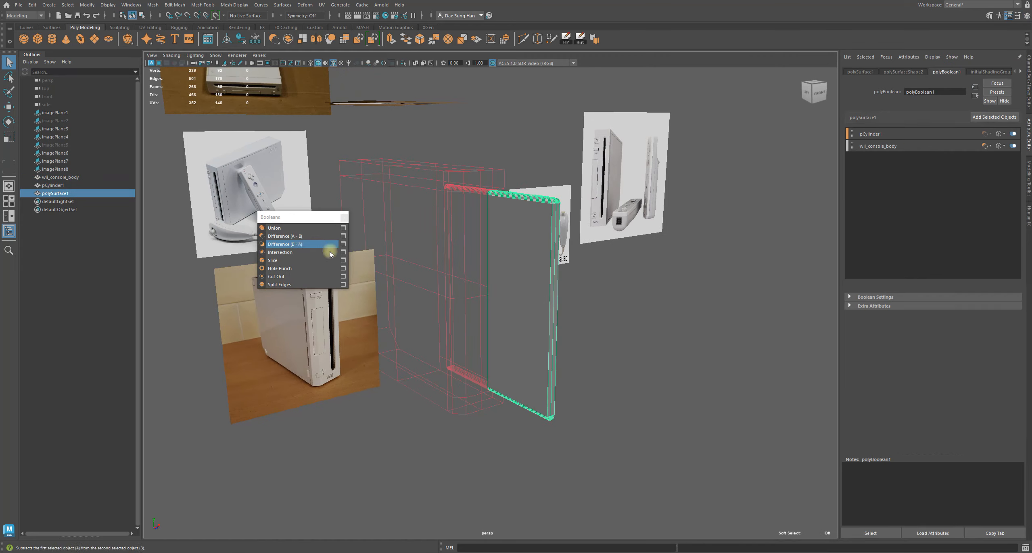
alt+drag(613, 323, 543, 158)
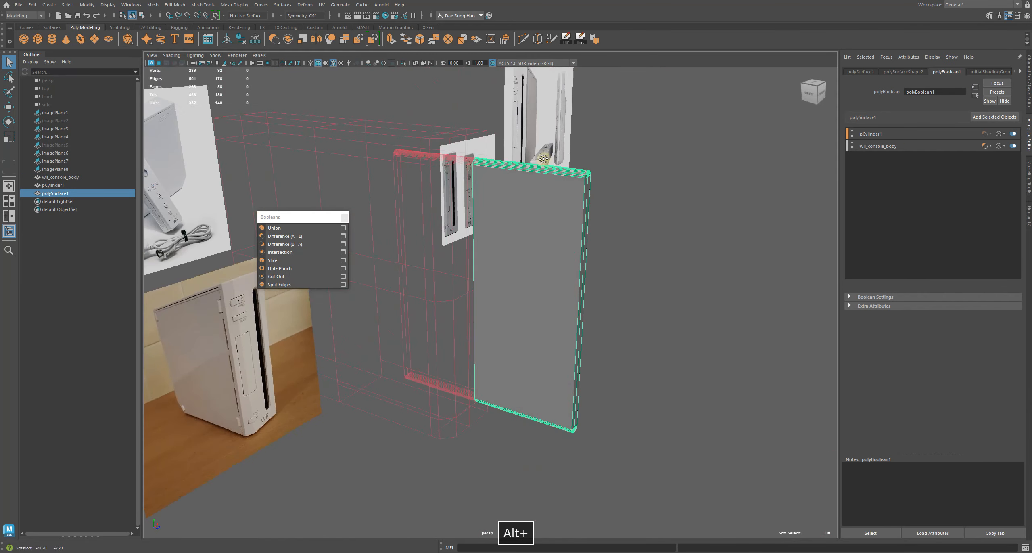
key(ctrl+z)
alt+drag(588, 185, 519, 197)
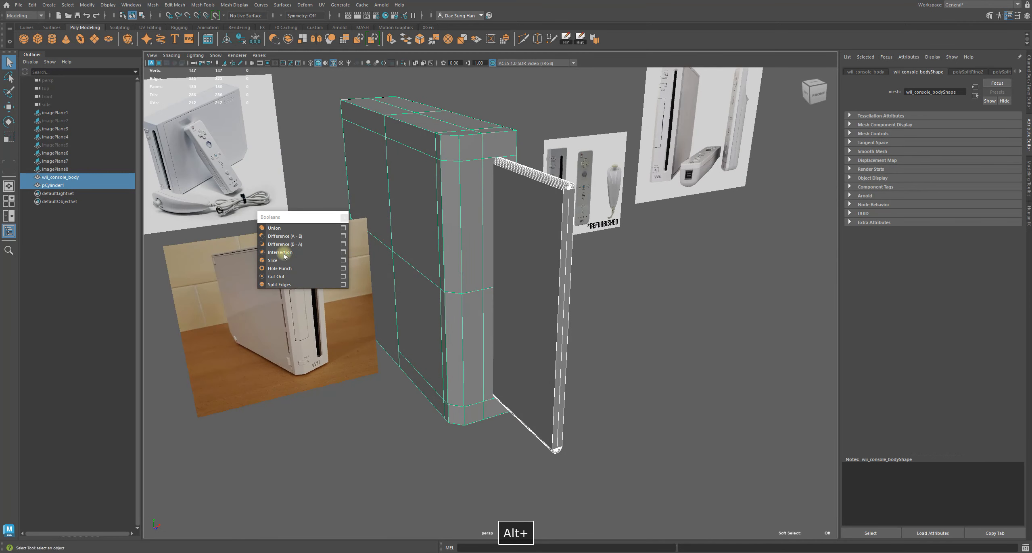
Apply a Boolean Difference (B - A) and zoom in on the cut slot's upper end
click(292, 245)
alt+drag(412, 269, 463, 252)
alt+middle_drag(463, 252, 465, 263)
alt+right_drag(465, 263, 524, 266)
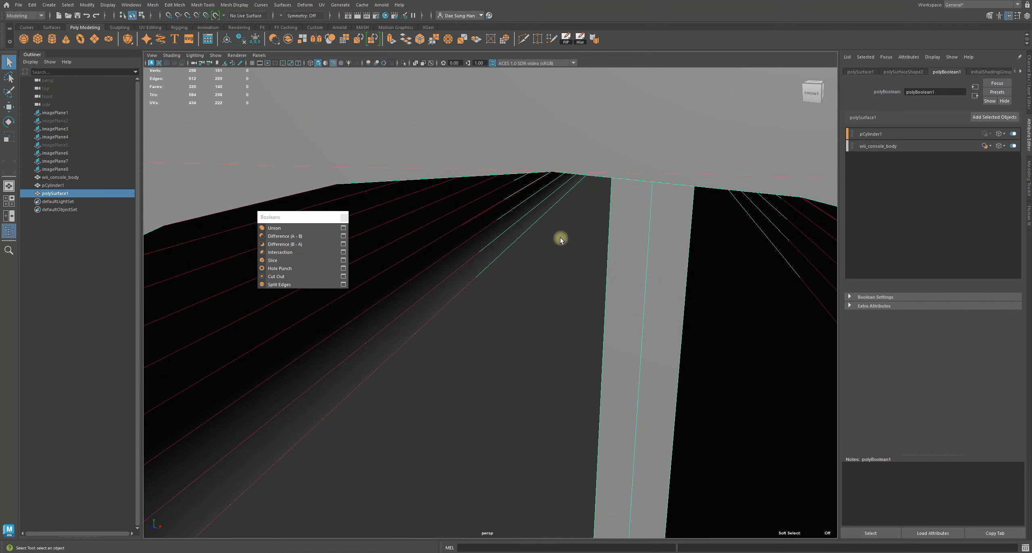
Select a vertex at the top of the cut slot and move it upward
alt+right_drag(560, 238, 518, 220)
key(w)
right_drag(544, 252, 502, 260)
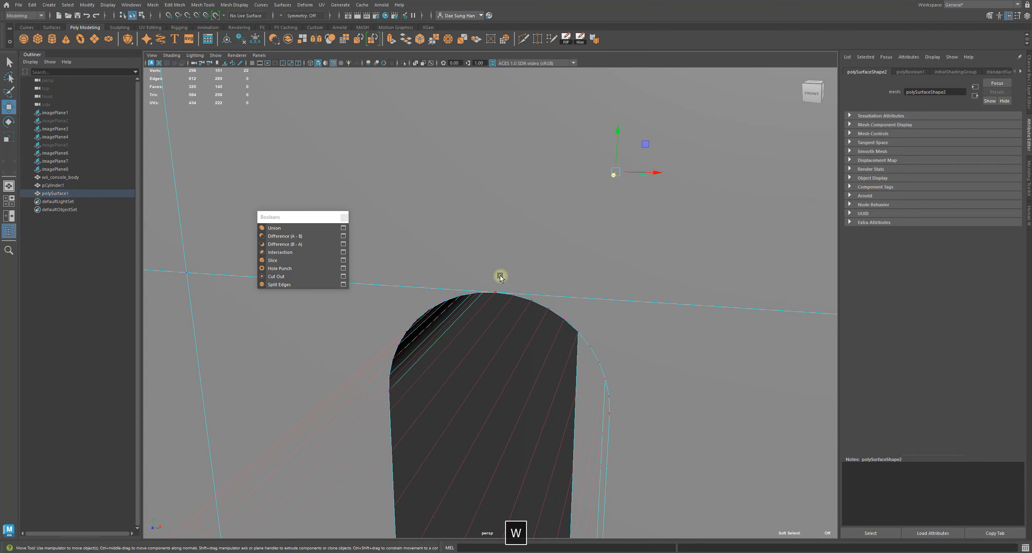
drag(496, 267, 502, 223)
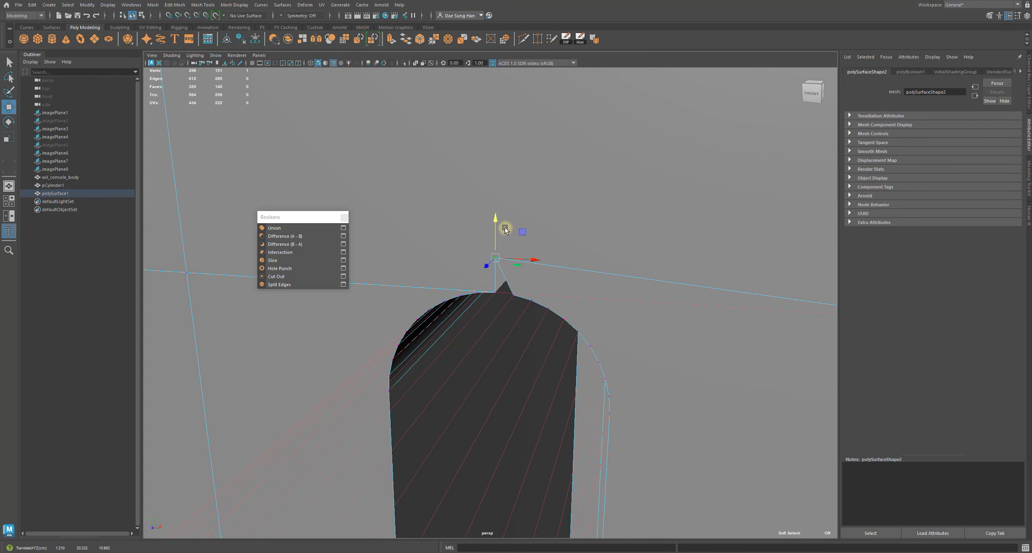
Inspect the top of the cut slot in wireframe from several angles
key(f)
alt+drag(530, 279, 507, 347)
key(4)
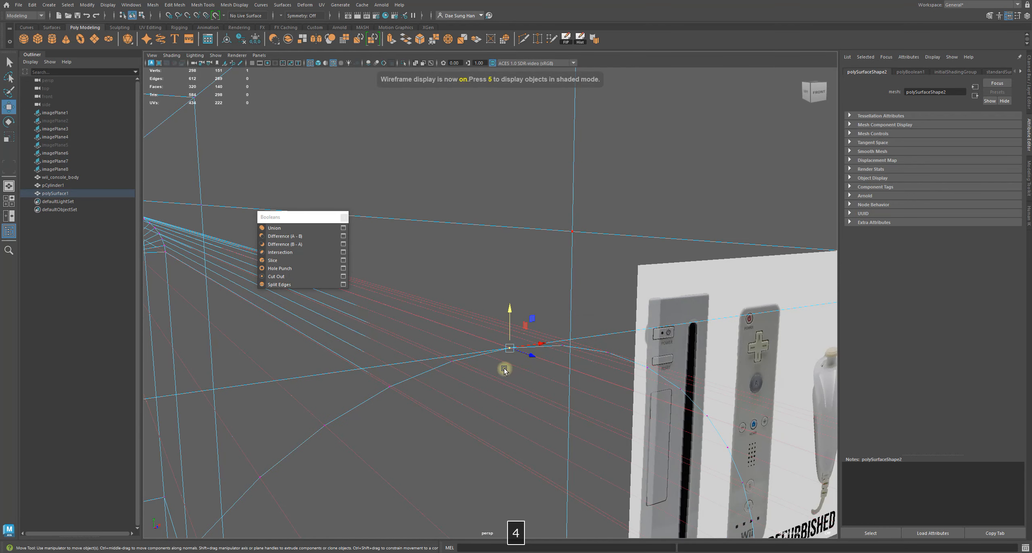
drag(512, 348, 421, 261)
alt+middle_drag(449, 262, 551, 286)
alt+drag(551, 286, 519, 283)
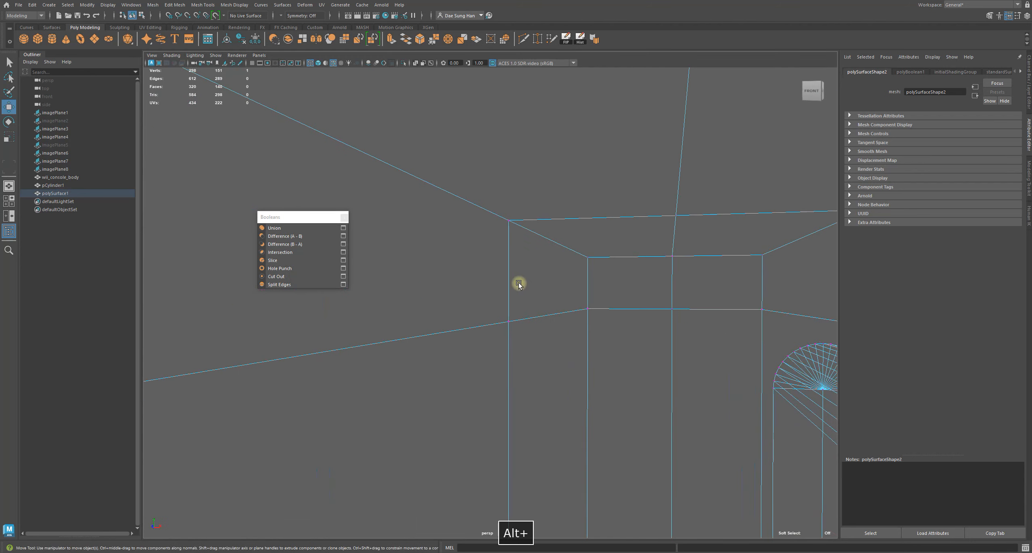
alt+right_drag(518, 284, 633, 362)
alt+middle_drag(659, 350, 577, 317)
mouse_move(577, 316)
alt+mouse_down()
mouse_move(564, 307)
mouse_move(627, 322)
mouse_move(467, 267)
mouse_move(622, 334)
mouse_move(507, 266)
alt+mouse_up()
Undo the vertex move and the Boolean operation, returning to shaded display
key(z)
key(z)
key(5)
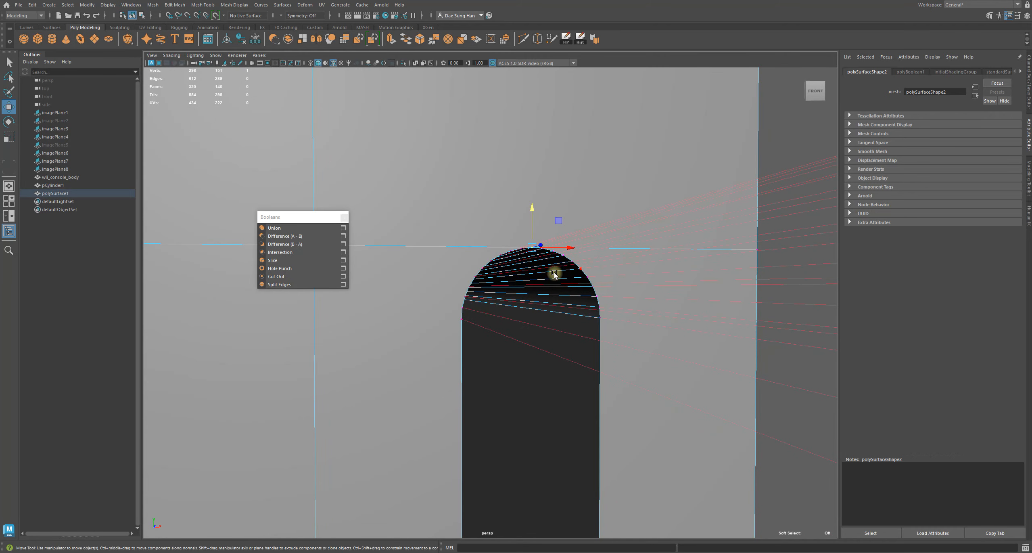
alt+middle_drag(554, 272, 550, 336)
alt+right_drag(440, 308, 515, 355)
alt+middle_drag(516, 356, 525, 324)
key(z)
key(z)
key(z)
key(z)
key(z)
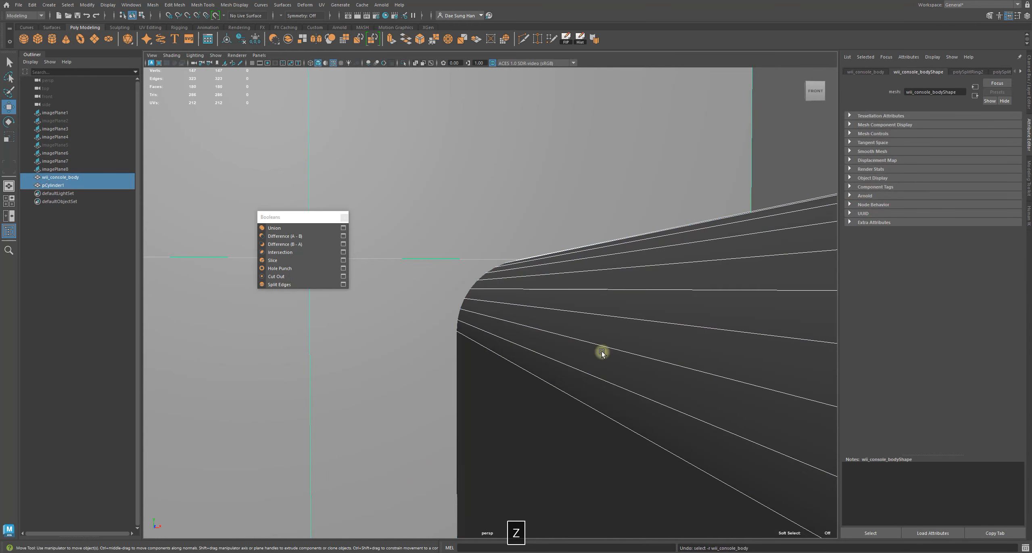
Inspect the restored console body and the capsule cutter's top end from several angles
alt+right_drag(601, 351, 534, 353)
alt+drag(534, 352, 507, 420)
alt+middle_drag(507, 420, 427, 323)
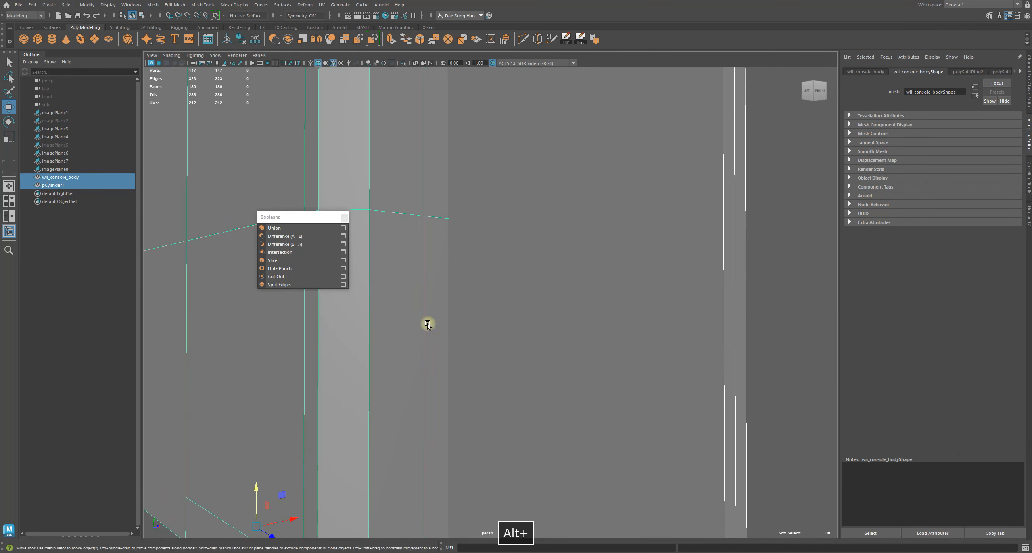
alt+middle_drag(464, 498, 514, 394)
key(z)
key(z)
alt+drag(551, 333, 567, 468)
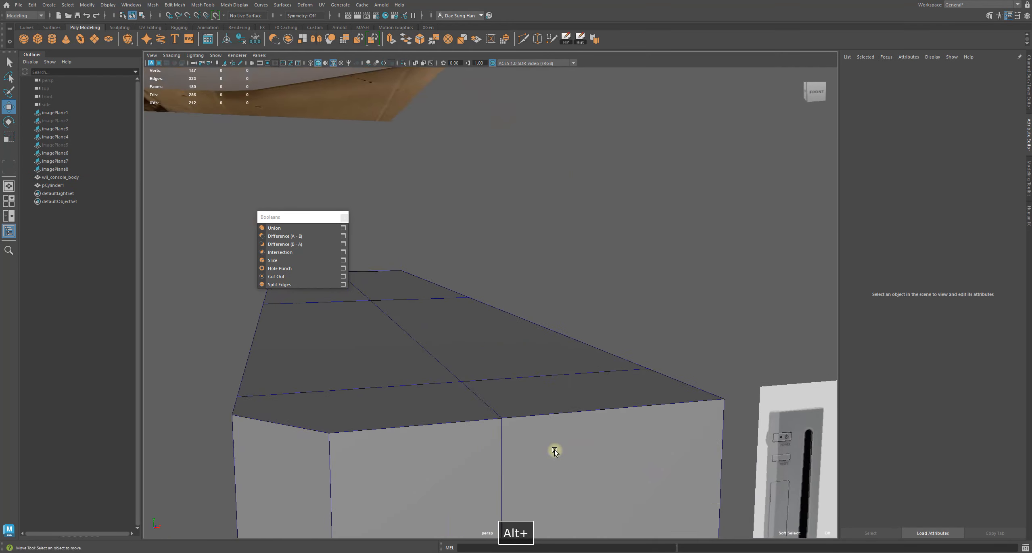
alt+middle_drag(567, 468, 487, 275)
alt+right_drag(488, 275, 581, 396)
alt+middle_drag(580, 395, 519, 291)
Select the capsule cutter and show the Channel Box, stepping back and forth through undo history
click(535, 373)
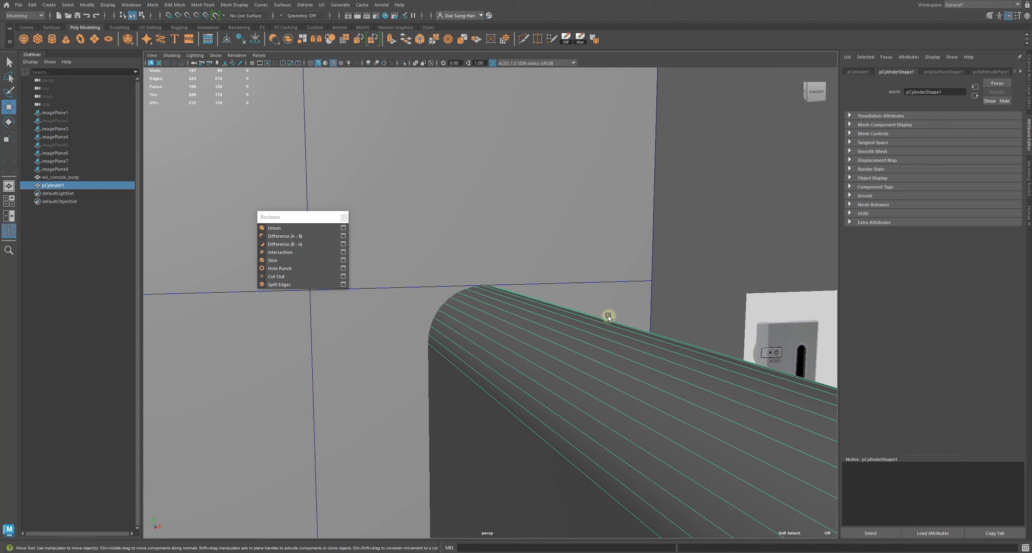
click(1025, 73)
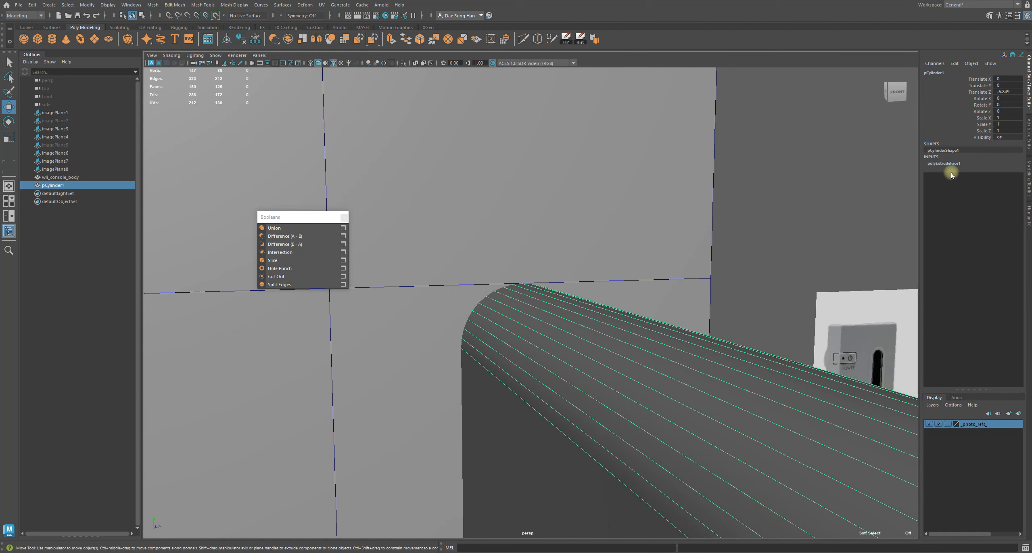
alt+middle_drag(525, 298, 649, 299)
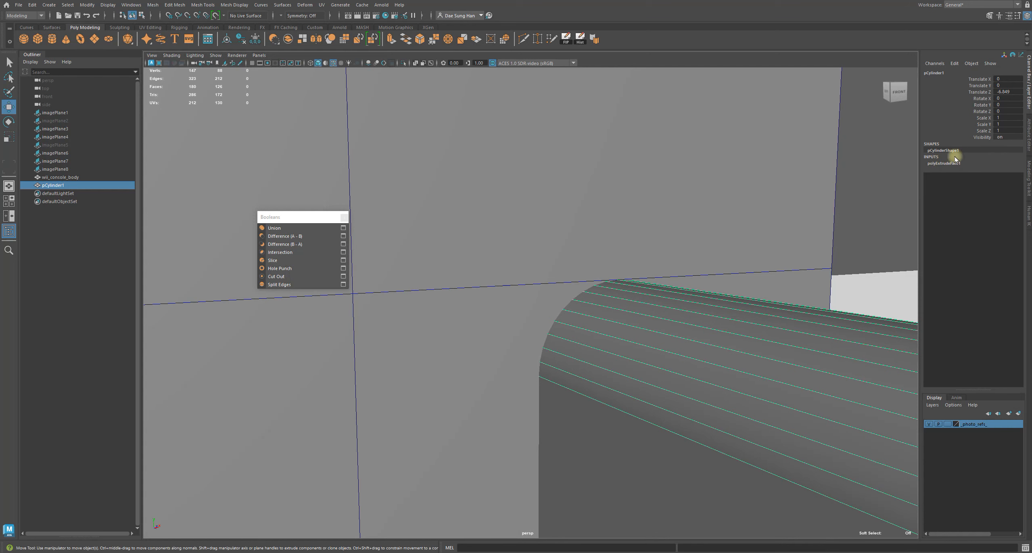
alt+middle_drag(564, 262, 429, 300)
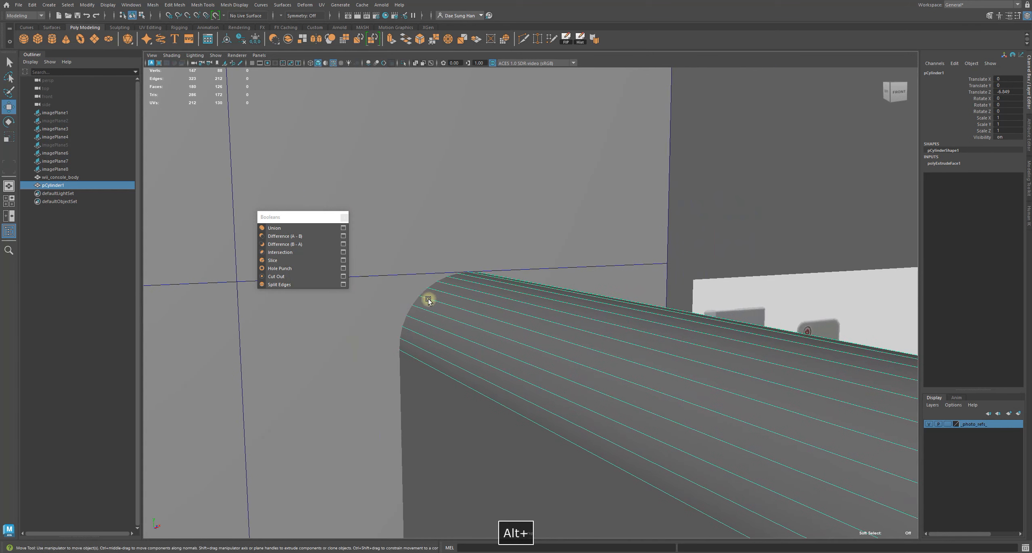
key(z)
alt+right_drag(436, 302, 354, 310)
key(z)
key(z)
key(z)
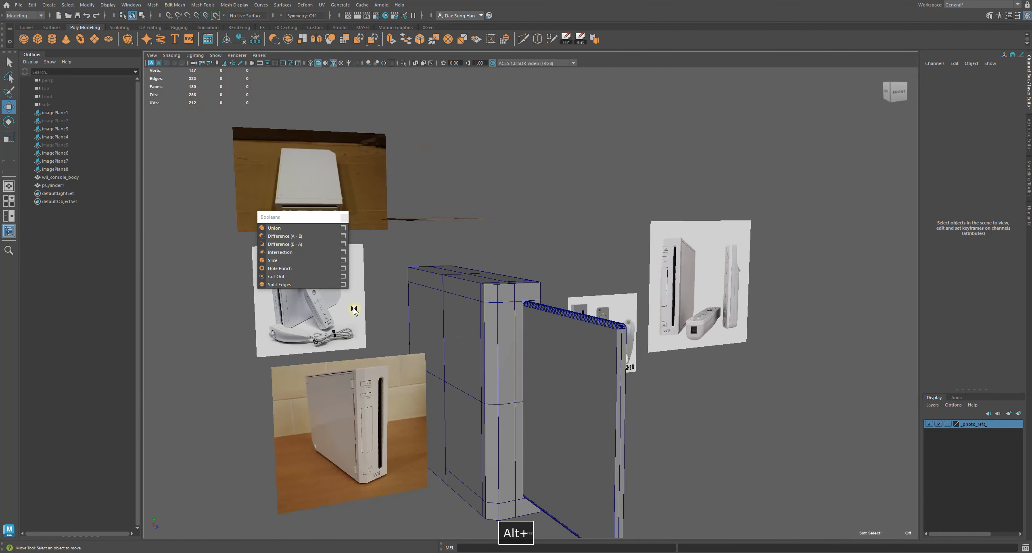
key(ctrl+y)
key(ctrl+y)
key(ctrl+y)
key(ctrl+y)
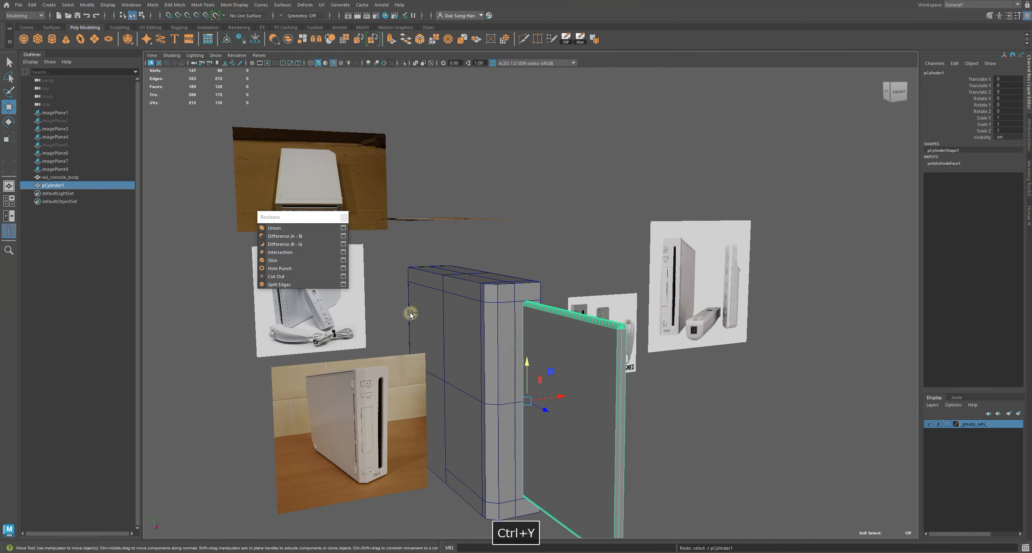
key(ctrl+y)
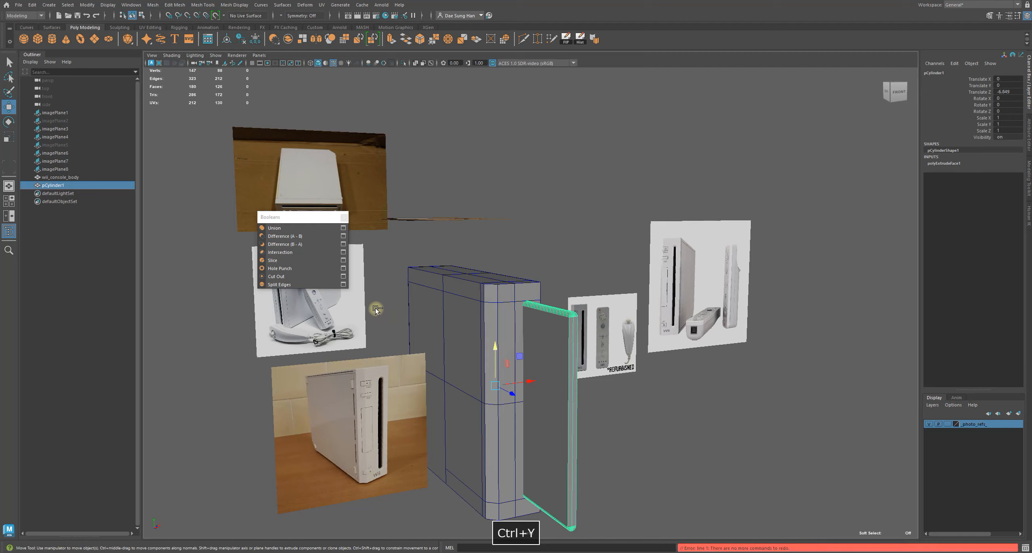
Examine the capsule cutter's top end against the console body's top edge closely
alt+right_drag(362, 299, 512, 288)
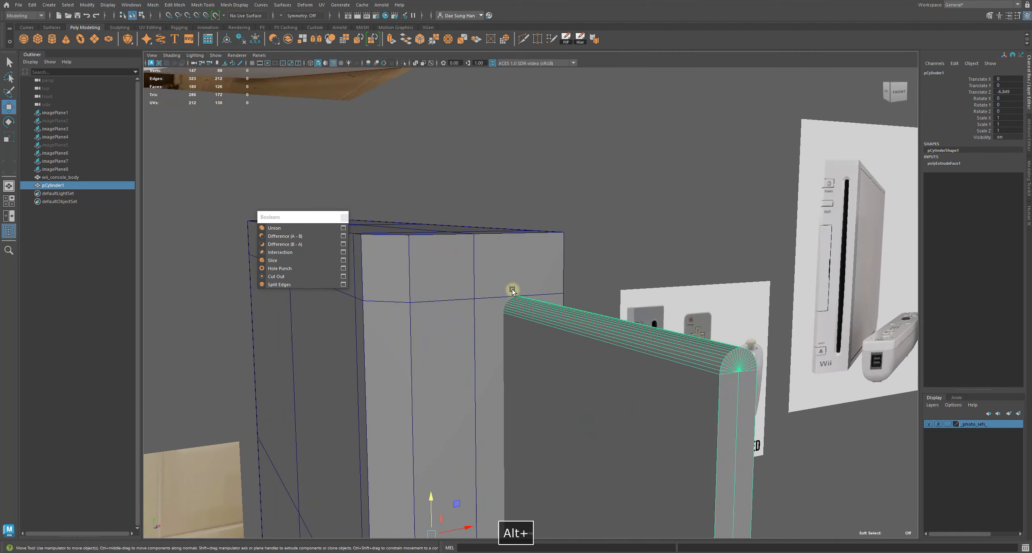
click(497, 266)
alt+drag(482, 265, 551, 308)
alt+right_drag(552, 308, 585, 304)
alt+drag(441, 321, 474, 325)
click(605, 360)
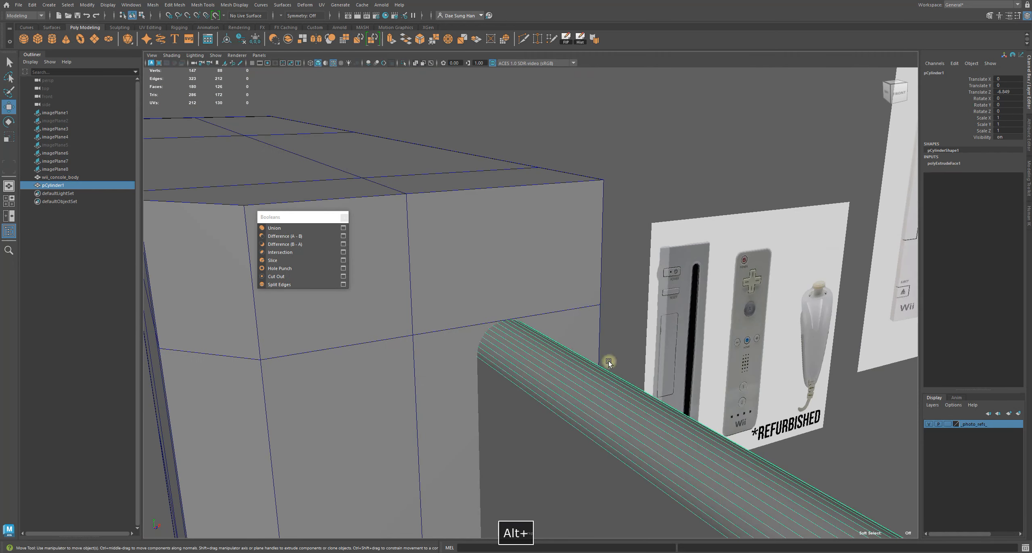
alt+right_drag(609, 361, 482, 348)
Select the capsule cutter's top-end vertices in wireframe display
right_drag(534, 324, 362, 316)
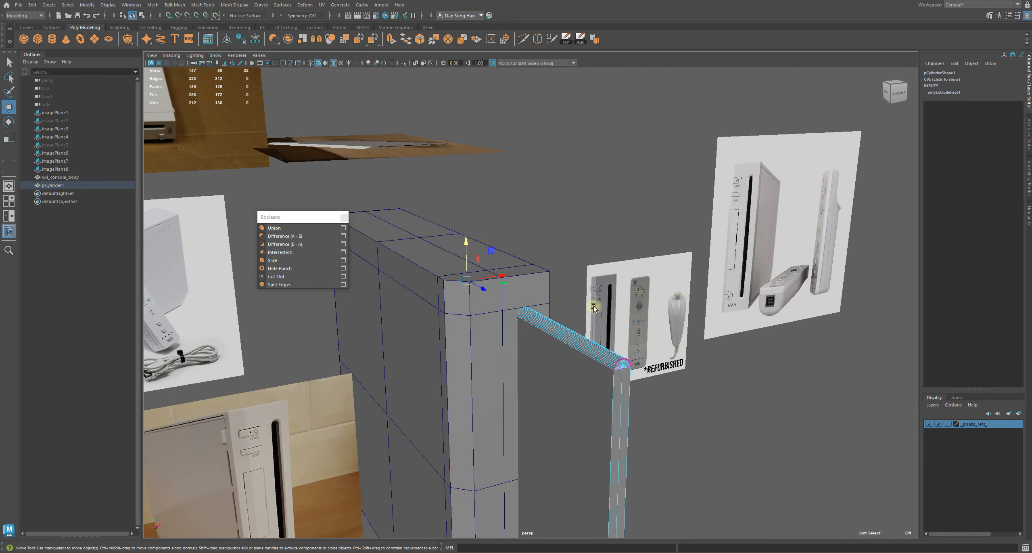
alt+right_drag(591, 304, 498, 304)
key(4)
drag(425, 226, 745, 398)
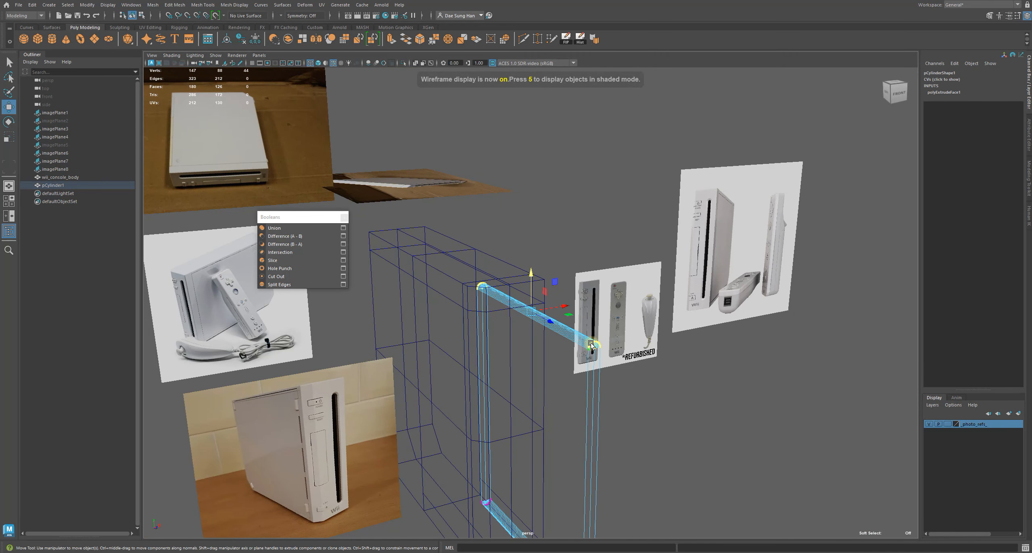
scroll(357, 250, up, 5)
key(5)
Incrementally save the scene as a pre-Boolean version
alt+right_drag(536, 355, 670, 355)
alt+middle_drag(447, 340, 465, 267)
alt+right_drag(465, 267, 607, 321)
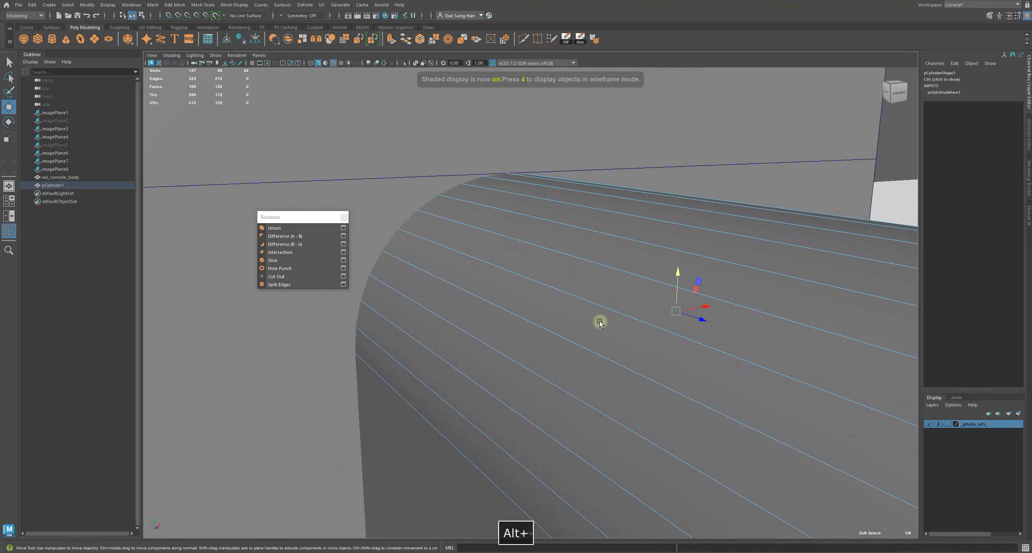
key(ctrl+alt+s)
Switch to the front view, frame the cutter's selected top-end vertices and nudge them slightly down
key(space)
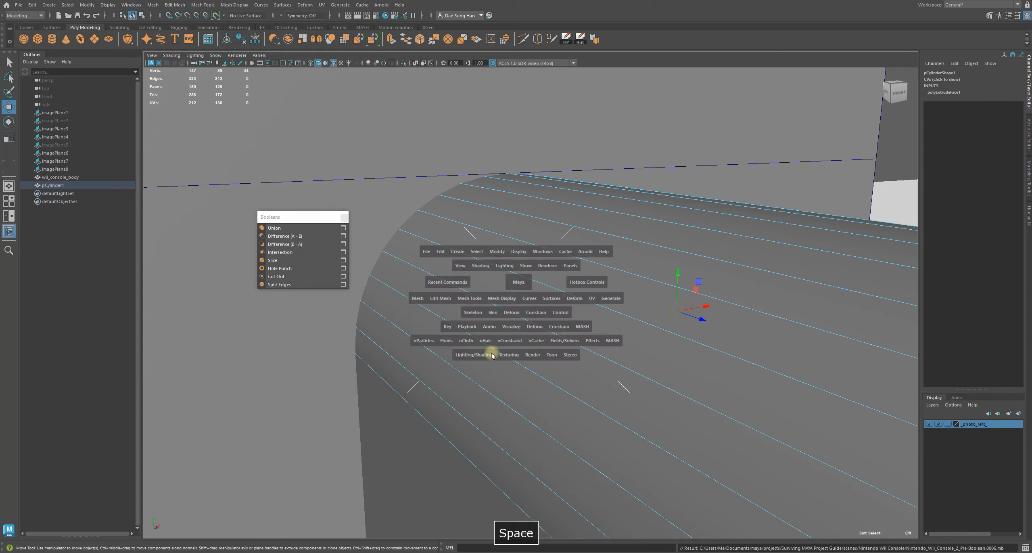
key(space)
key(f)
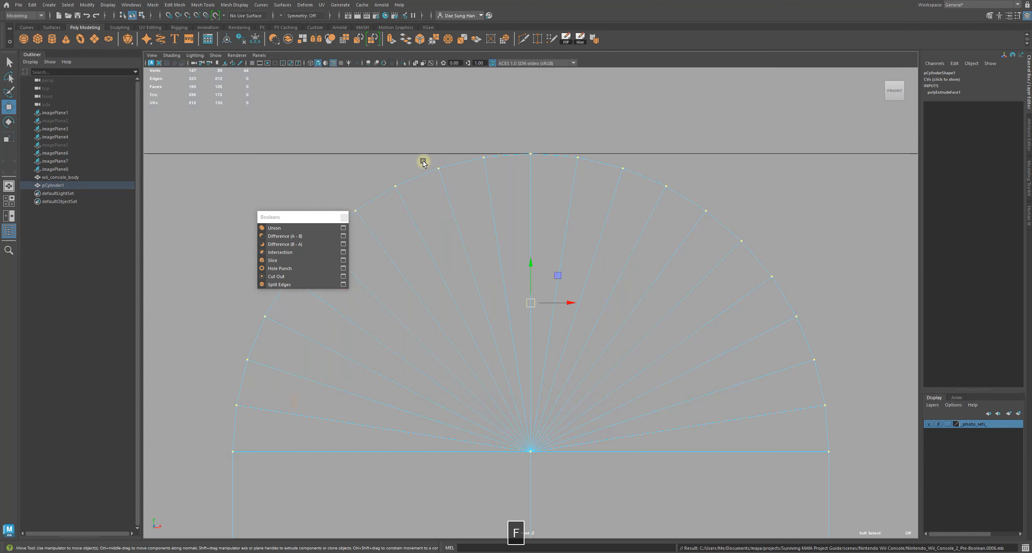
alt+middle_drag(534, 246, 502, 284)
alt+right_drag(501, 283, 595, 346)
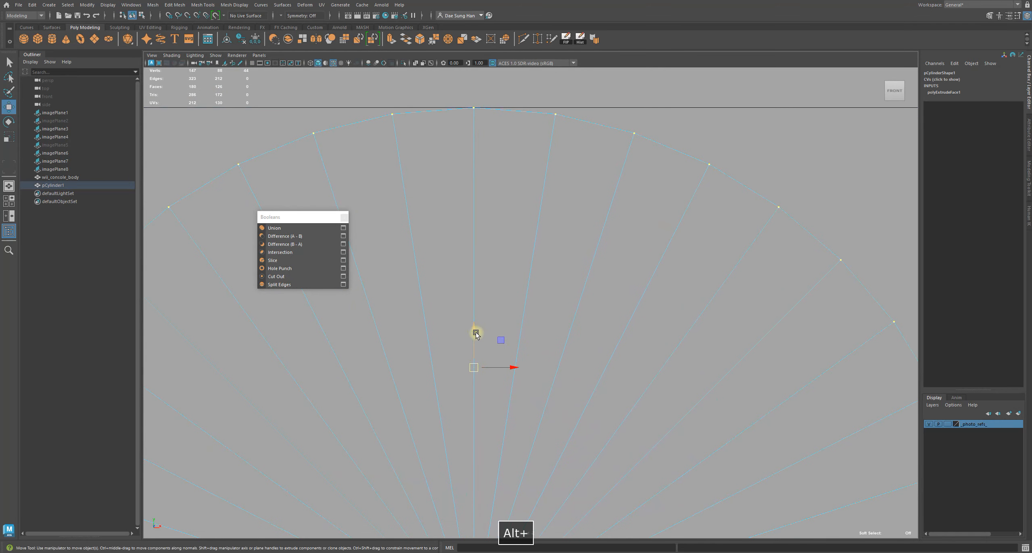
alt+middle_drag(476, 334, 516, 414)
alt+right_drag(516, 413, 712, 341)
alt+right_drag(395, 202, 540, 238)
alt+middle_drag(514, 204, 599, 316)
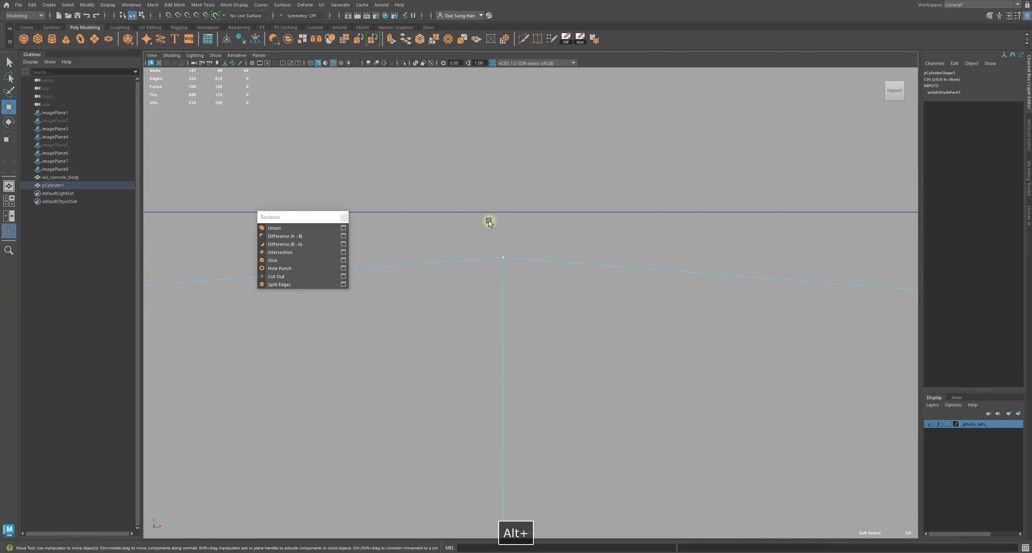
alt+right_drag(508, 276, 404, 268)
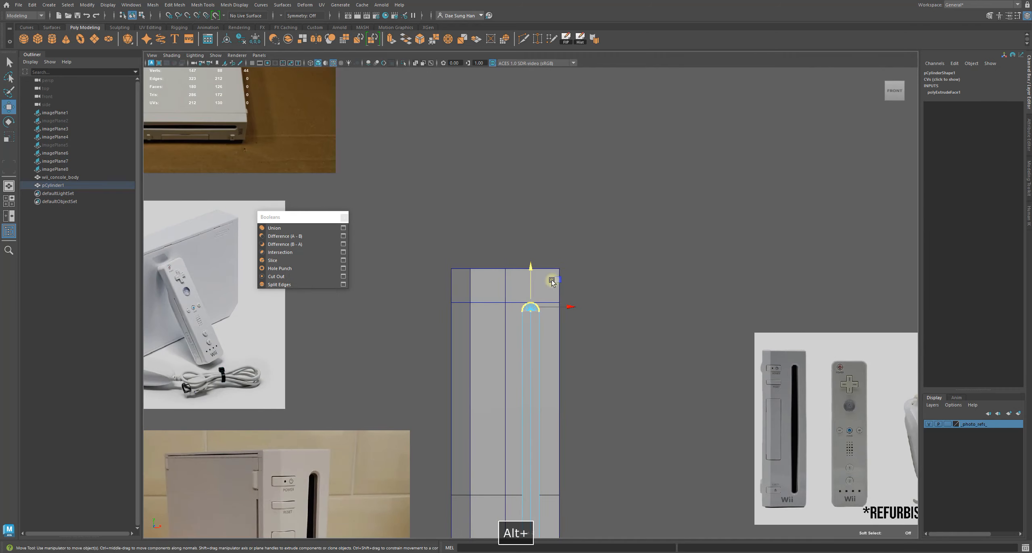
alt+right_drag(527, 289, 742, 351)
alt+right_drag(347, 298, 590, 363)
alt+middle_drag(590, 364, 593, 333)
alt+right_drag(436, 286, 675, 397)
alt+middle_drag(572, 389, 545, 340)
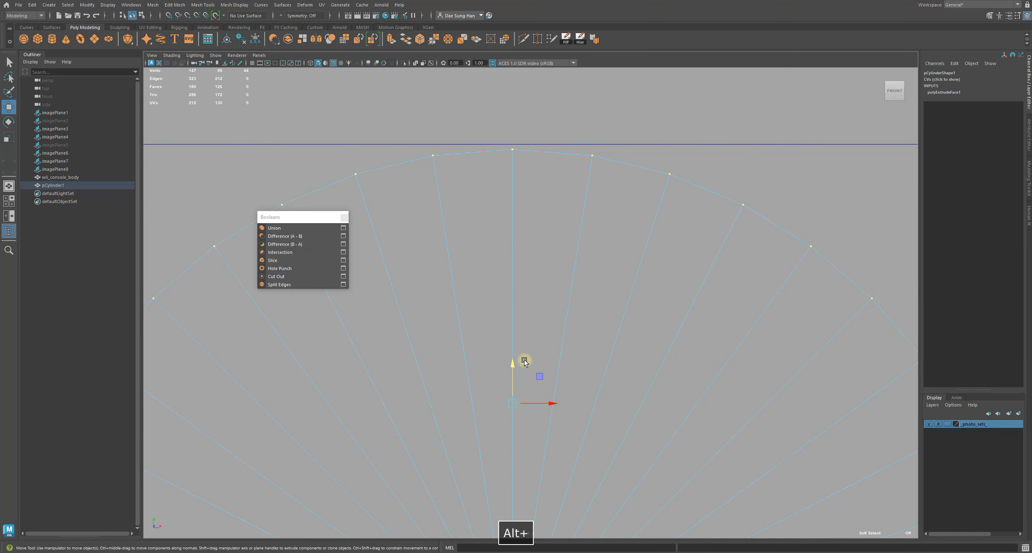
drag(510, 367, 511, 381)
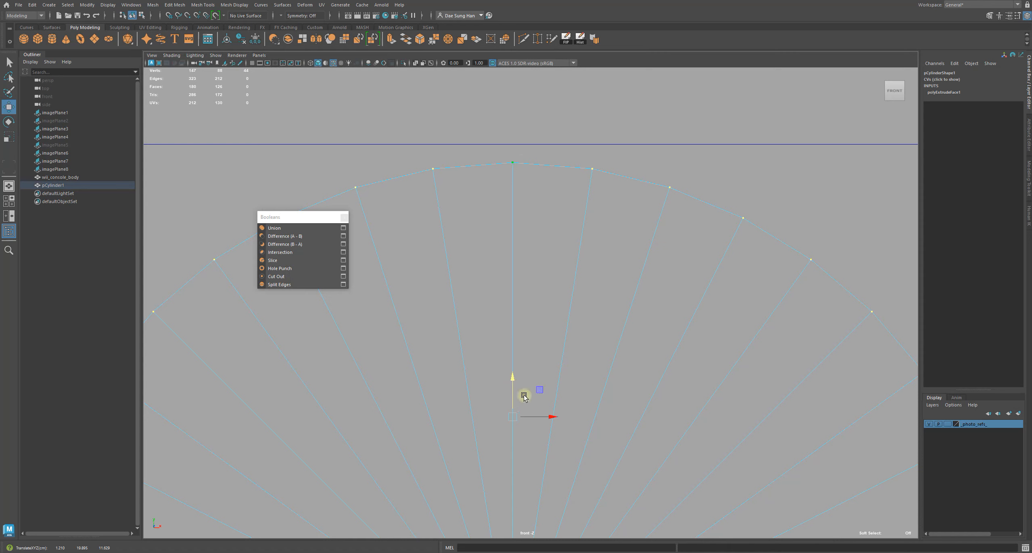
Examine the capsule cutter's ends against the console body's edges in the front view
alt+right_drag(511, 161, 610, 265)
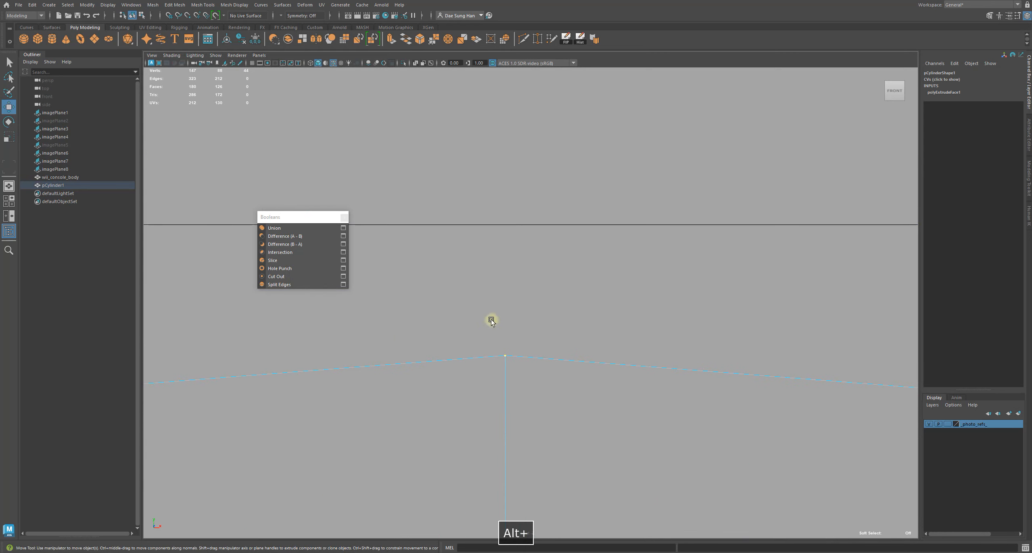
alt+right_drag(553, 380, 480, 290)
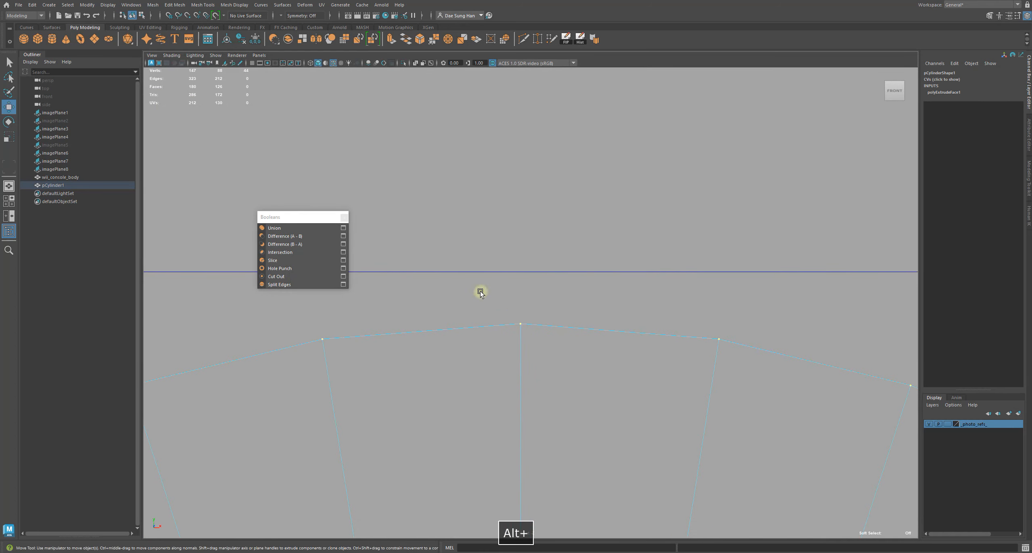
alt+right_drag(694, 339, 577, 339)
alt+middle_drag(529, 491, 548, 182)
drag(468, 300, 678, 409)
alt+right_drag(250, 373, 751, 373)
alt+right_drag(461, 343, 632, 348)
alt+middle_drag(631, 348, 478, 250)
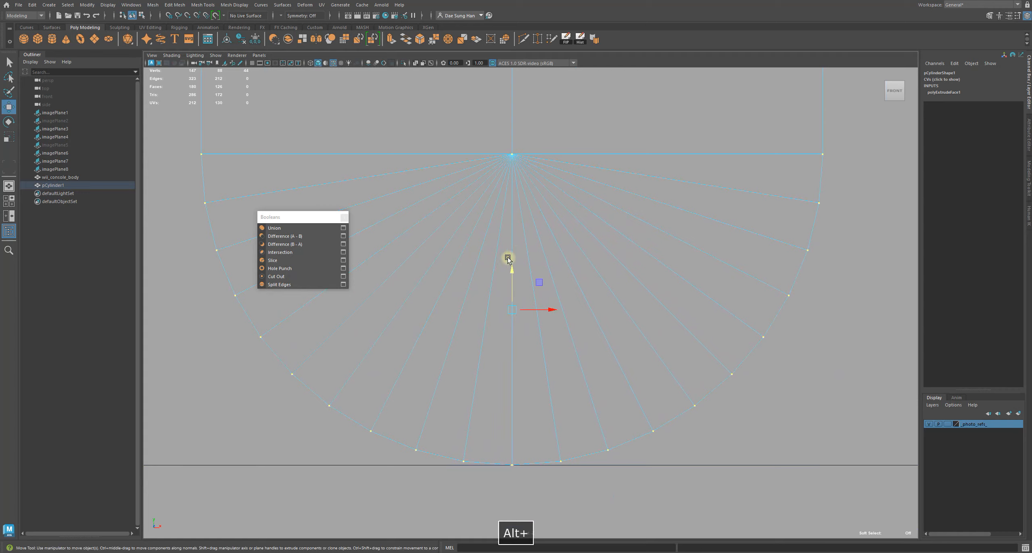
drag(508, 254, 528, 191)
alt+right_drag(644, 210, 441, 480)
alt+right_drag(438, 363, 491, 67)
alt+right_drag(467, 255, 530, 161)
drag(534, 169, 532, 206)
alt+right_drag(532, 211, 663, 174)
click(664, 175)
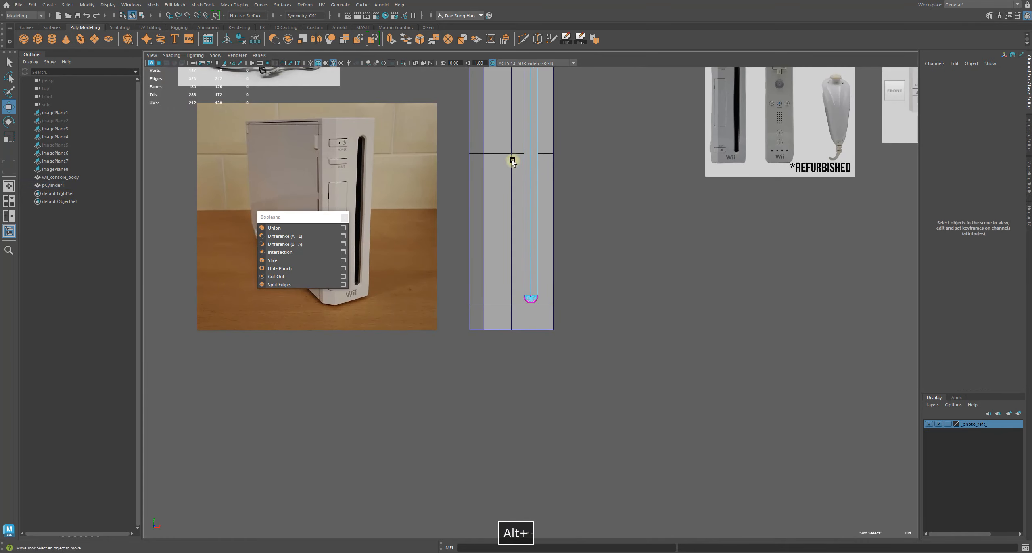
Compare the cutter's slot against the front reference photos and select the capsule cutter
alt+middle_drag(596, 171, 603, 365)
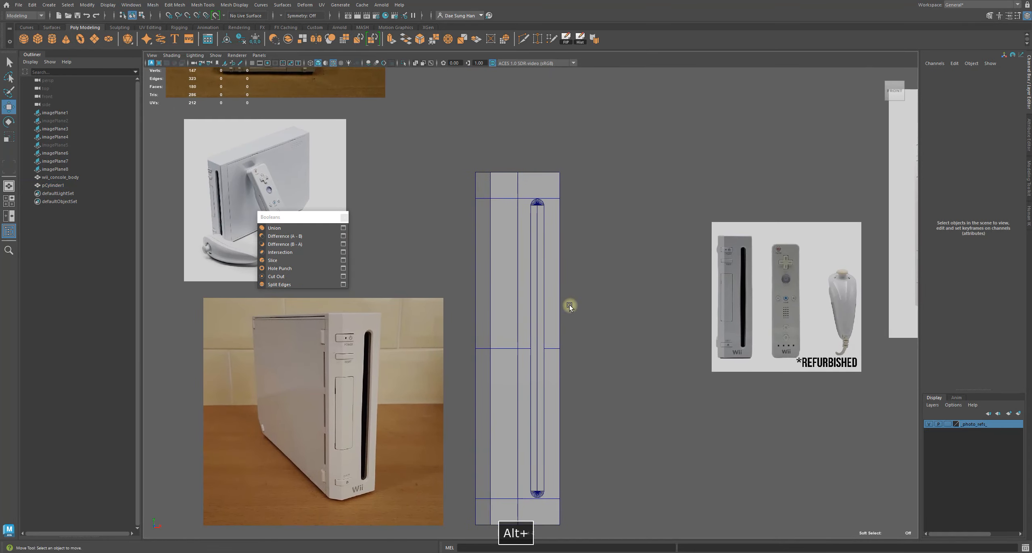
alt+right_drag(569, 304, 456, 242)
alt+middle_drag(593, 171, 625, 241)
alt+right_drag(625, 241, 421, 124)
alt+middle_drag(421, 123, 449, 228)
alt+right_drag(449, 227, 766, 272)
alt+right_drag(778, 323, 564, 202)
alt+middle_drag(544, 350, 562, 80)
alt+right_drag(407, 218, 823, 210)
alt+middle_drag(823, 210, 601, 302)
click(589, 258)
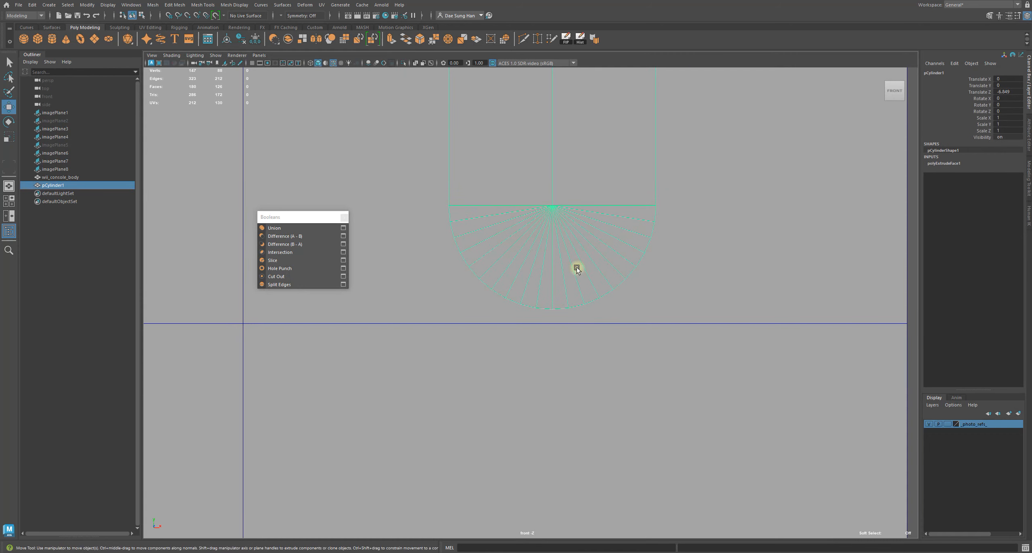
Examine the selected cutter's bottom and top ends against the console body's edges
alt+right_drag(580, 261, 519, 209)
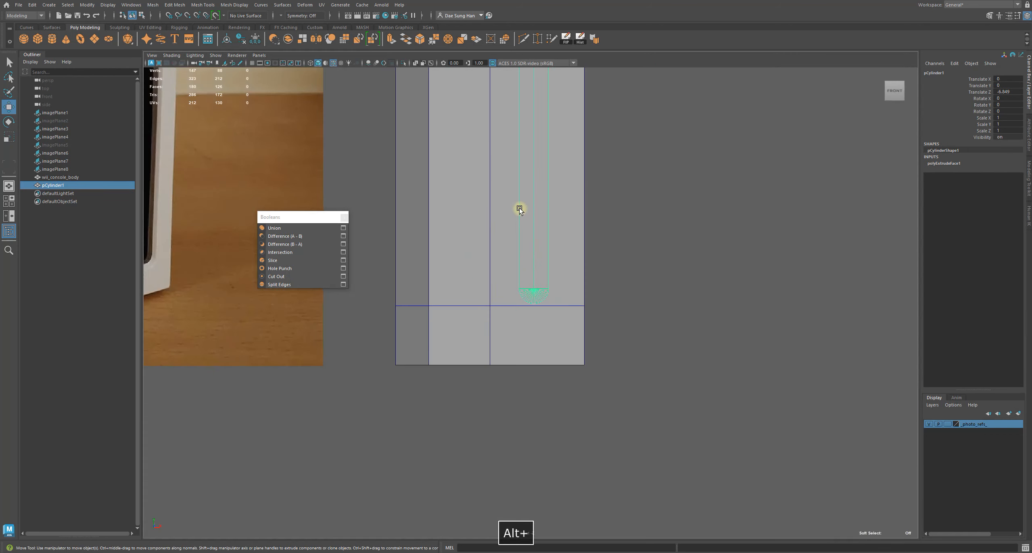
alt+right_drag(657, 163, 901, 303)
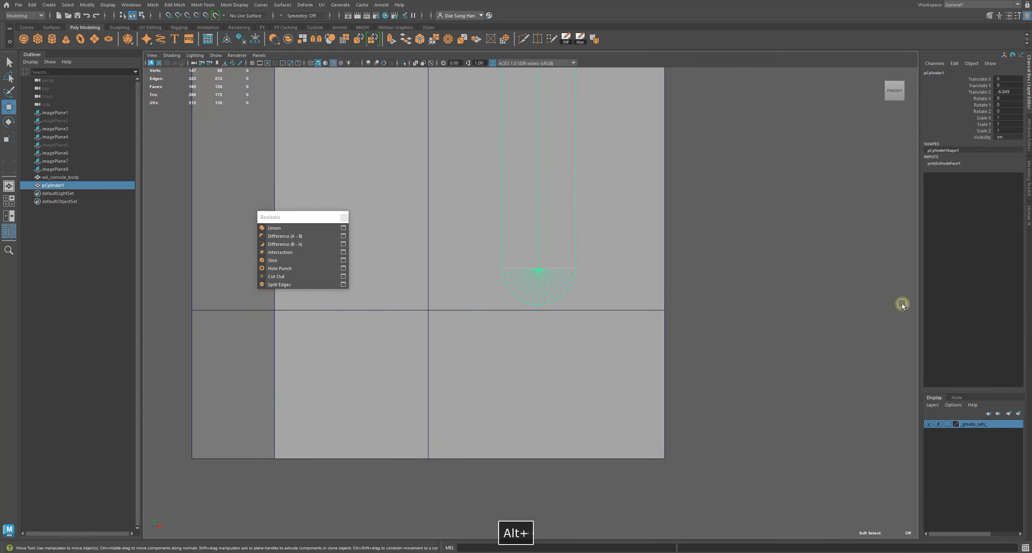
alt+right_drag(577, 229, 1015, 332)
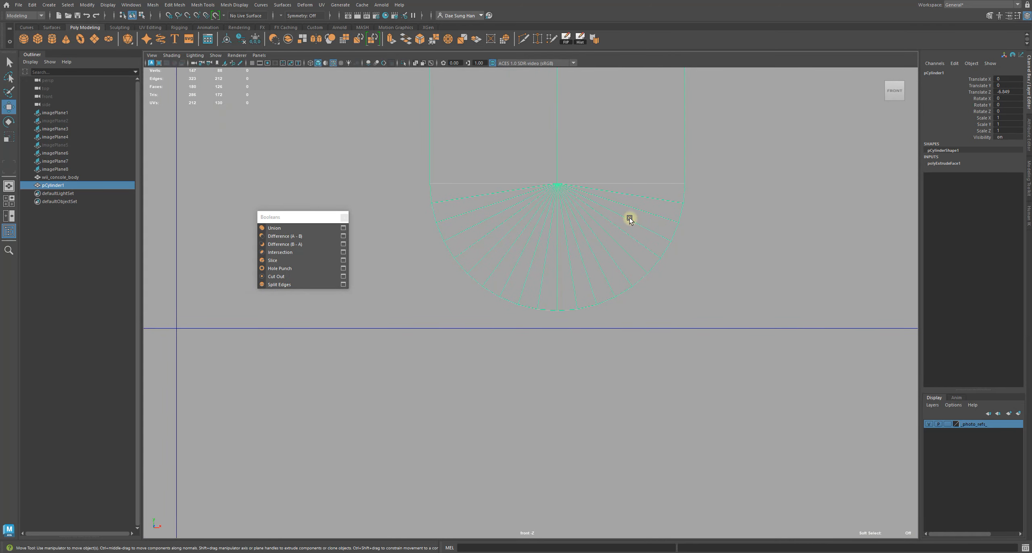
alt+right_drag(579, 335, 721, 273)
alt+middle_drag(629, 286, 783, 280)
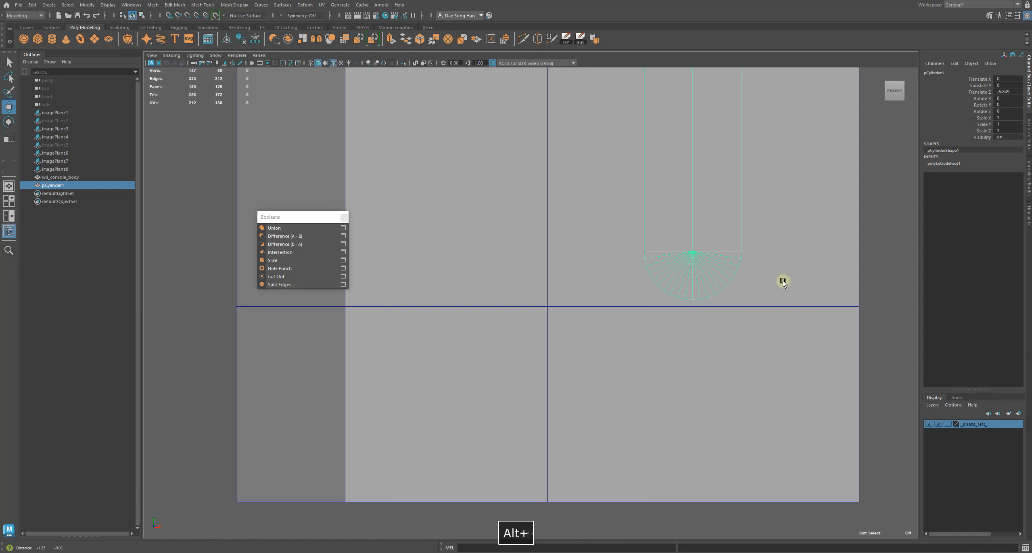
alt+right_drag(605, 303, 649, 306)
alt+middle_drag(651, 293, 543, 287)
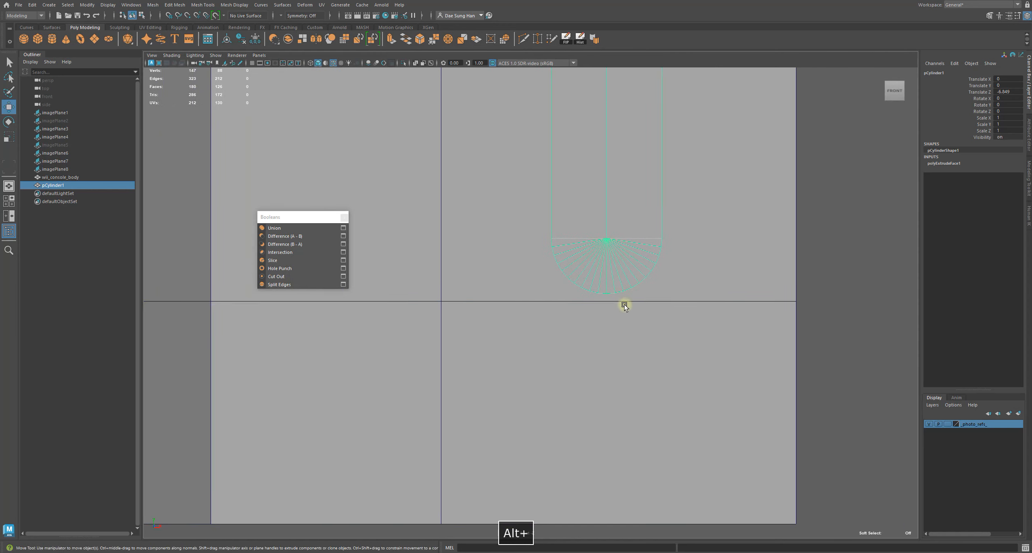
alt+right_drag(796, 260, 565, 121)
alt+middle_drag(565, 81, 581, 454)
alt+right_drag(443, 351, 887, 373)
alt+middle_drag(742, 279, 636, 400)
alt+middle_drag(555, 330, 549, 261)
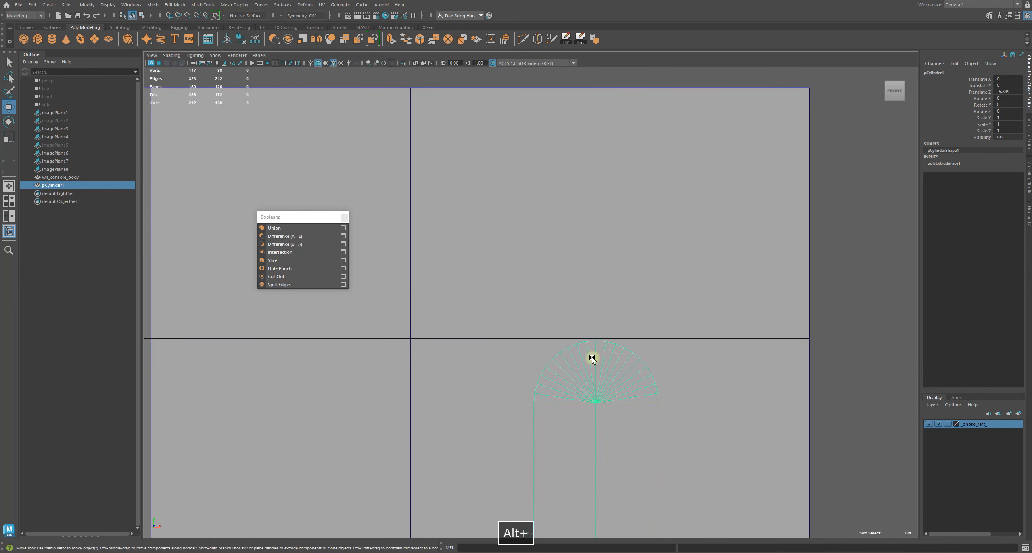
right_drag(614, 357, 481, 313)
drag(480, 313, 686, 416)
drag(596, 328, 597, 334)
click(699, 362)
right_drag(566, 360, 630, 312)
alt+right_drag(836, 309, 914, 427)
alt+right_drag(578, 337, 571, 375)
alt+middle_drag(571, 376, 551, 155)
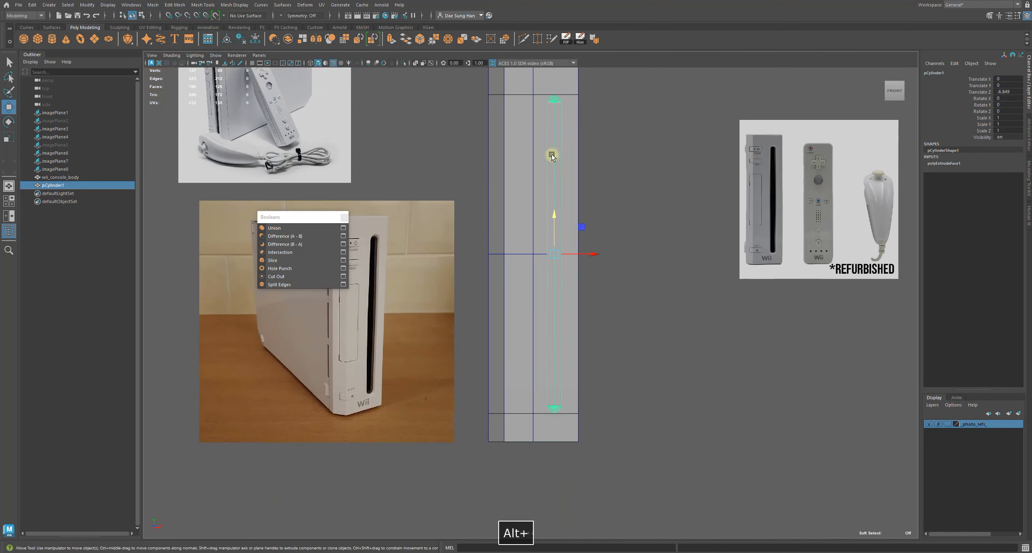
click(640, 154)
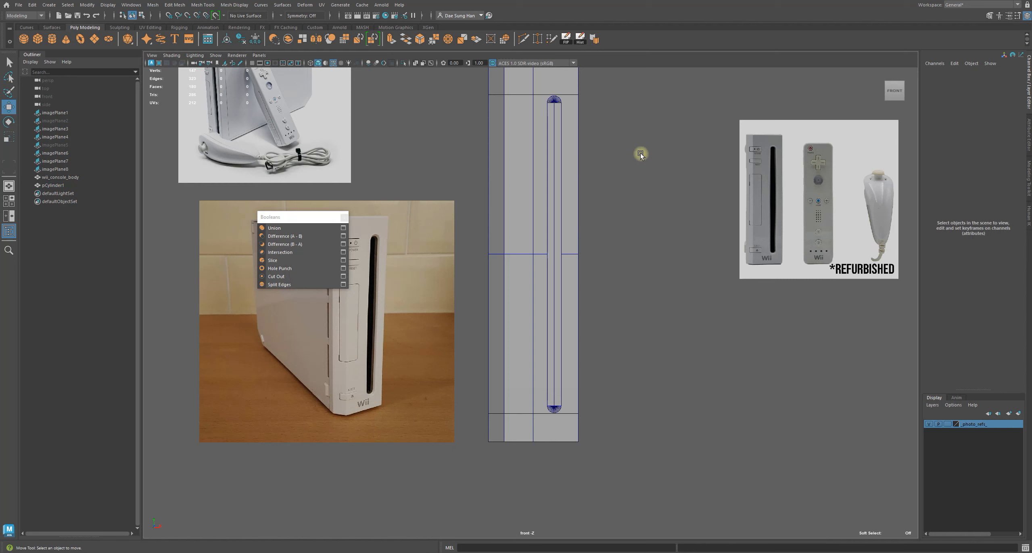
Toggle the four-panel layout and review the cutter's full length against the front reference image
key(space)
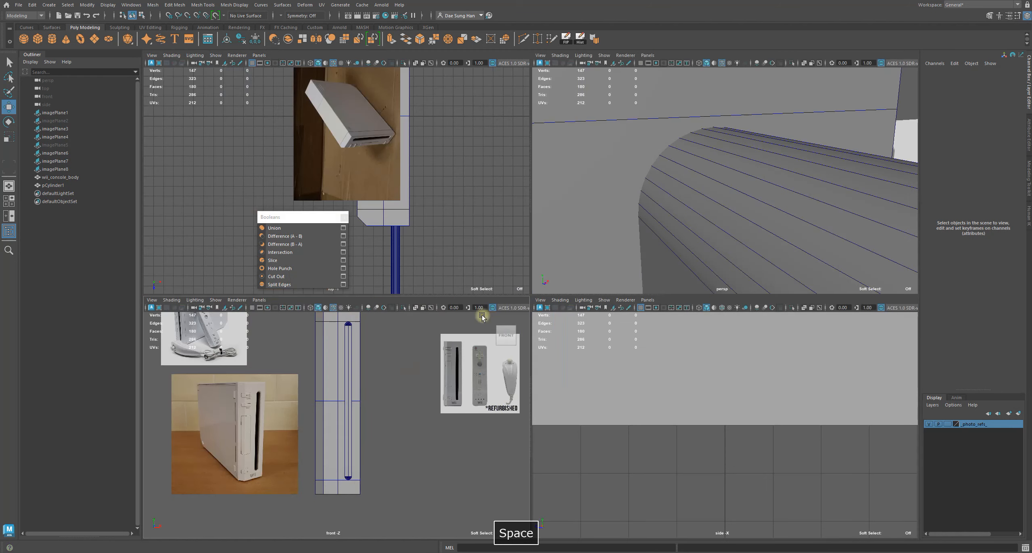
key(space)
alt+right_drag(482, 315, 706, 316)
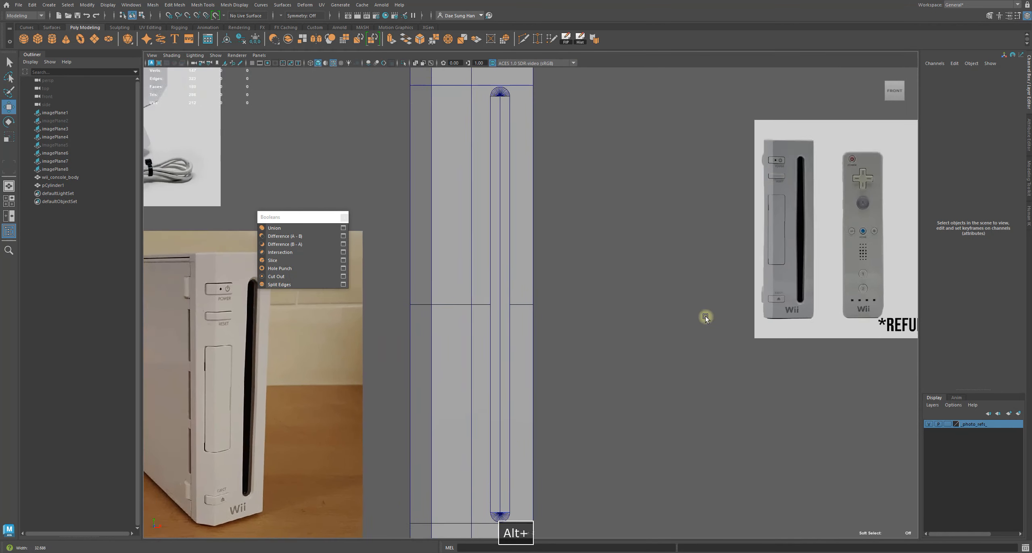
alt+middle_drag(564, 249, 611, 93)
alt+middle_drag(617, 440, 620, 344)
alt+right_drag(622, 347, 762, 347)
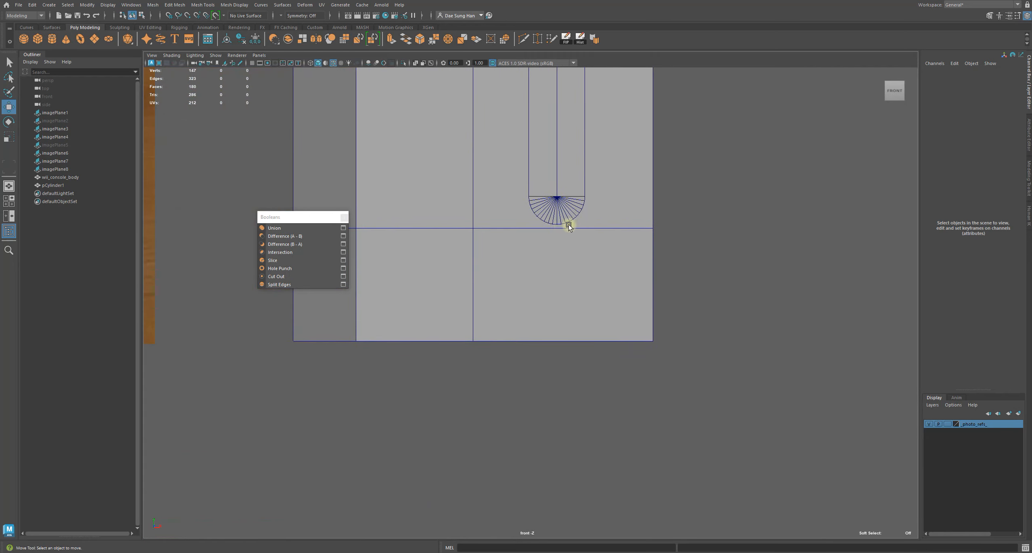
alt+right_drag(663, 222, 622, 307)
alt+middle_drag(623, 307, 619, 354)
alt+right_drag(619, 354, 773, 261)
alt+right_drag(681, 243, 552, 377)
alt+middle_drag(529, 403, 525, 211)
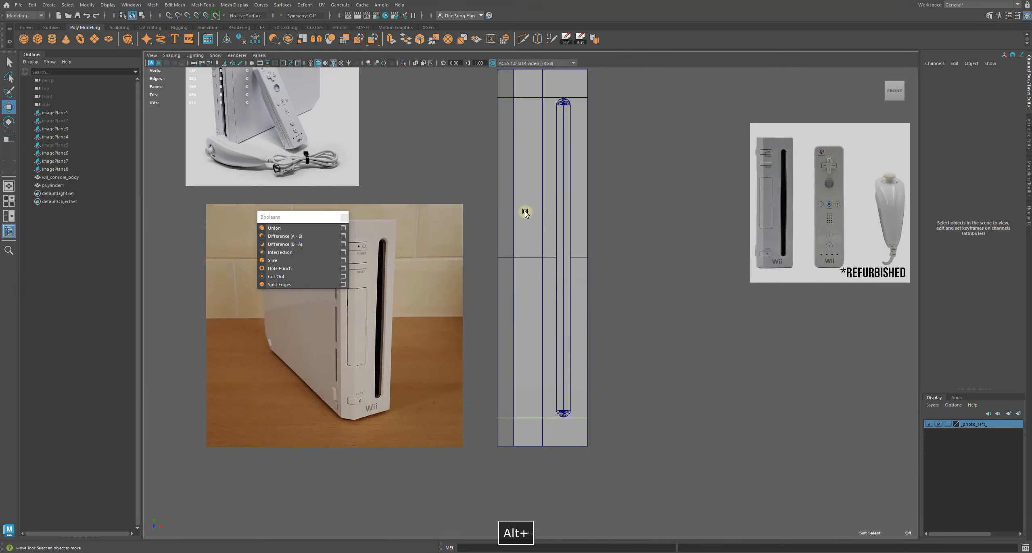
alt+middle_drag(668, 259, 634, 317)
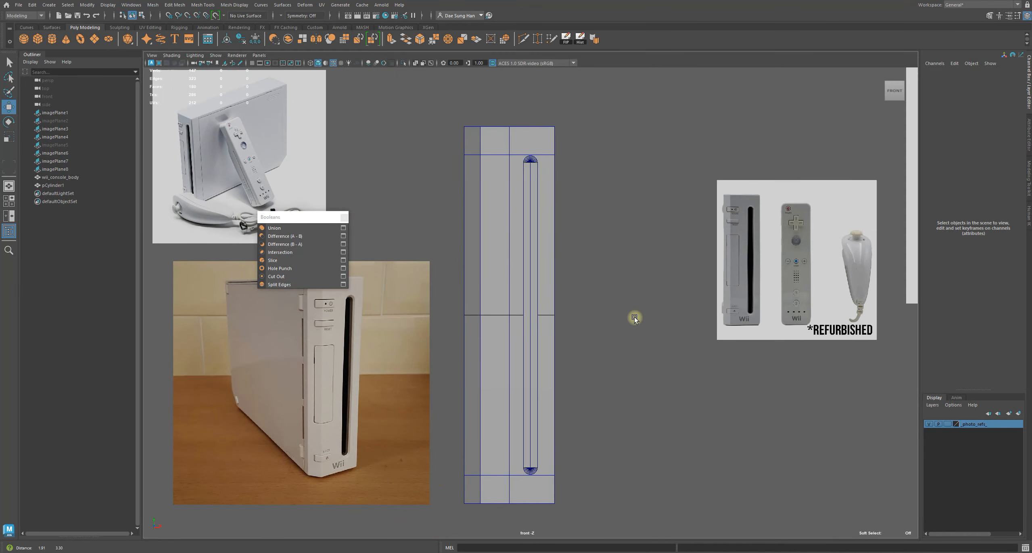
alt+drag(636, 317, 641, 306)
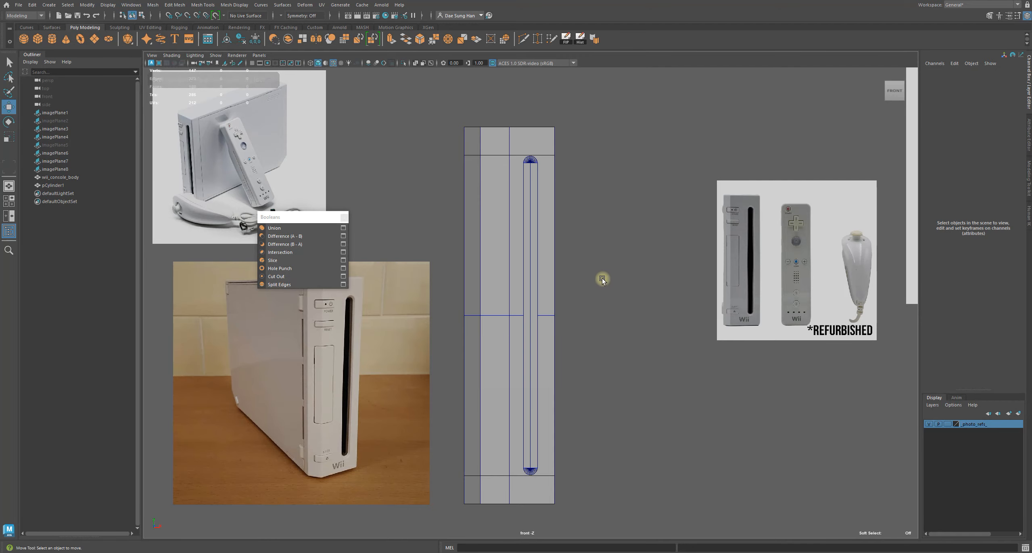
Move the capsule cutter along Z so it pierces the console body's front face, checking in wireframe
key(space)
key(space)
alt+drag(623, 219, 427, 317)
key(4)
mouse_move(560, 348)
alt+mouse_down()
mouse_move(432, 323)
mouse_move(502, 332)
mouse_move(558, 399)
mouse_move(554, 372)
mouse_move(642, 384)
alt+mouse_up()
click(449, 290)
key(r)
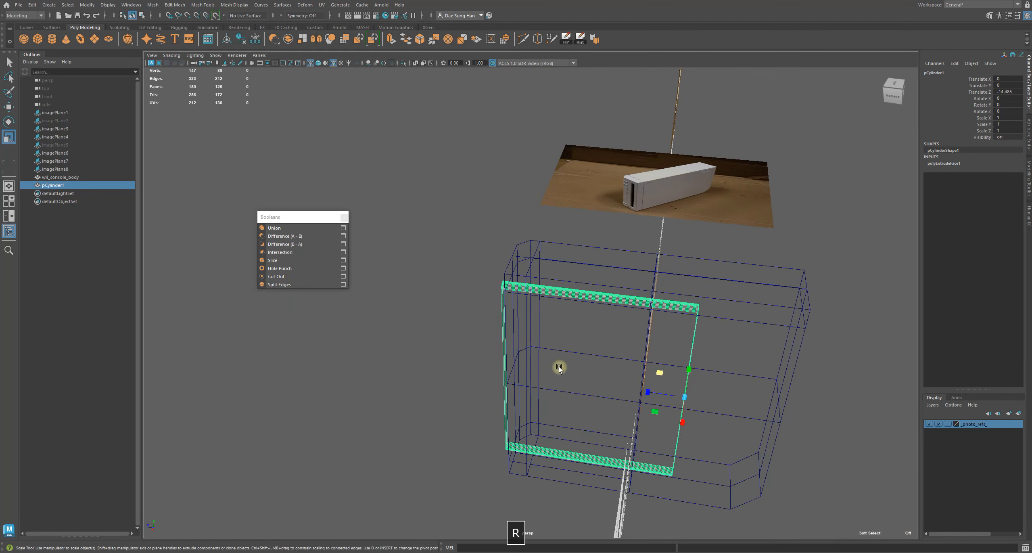
key(5)
alt+drag(535, 352, 647, 380)
key(r)
key(4)
alt+drag(535, 323, 641, 364)
key(5)
mouse_move(468, 457)
alt+mouse_down()
mouse_move(575, 422)
mouse_move(379, 395)
mouse_move(573, 467)
mouse_move(702, 420)
alt+mouse_up()
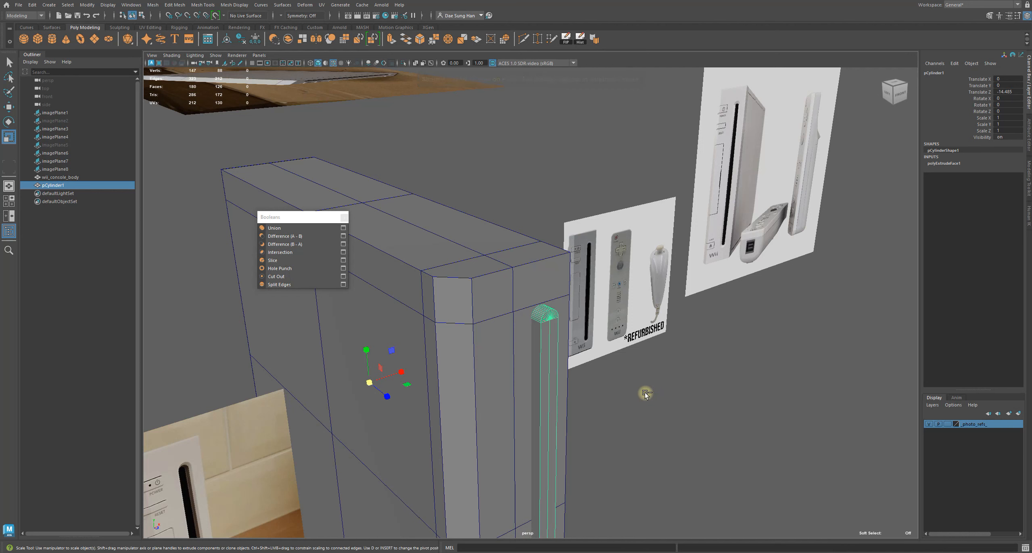
Try a Boolean Difference (A - B) between the console body and the capsule cutter
key(w)
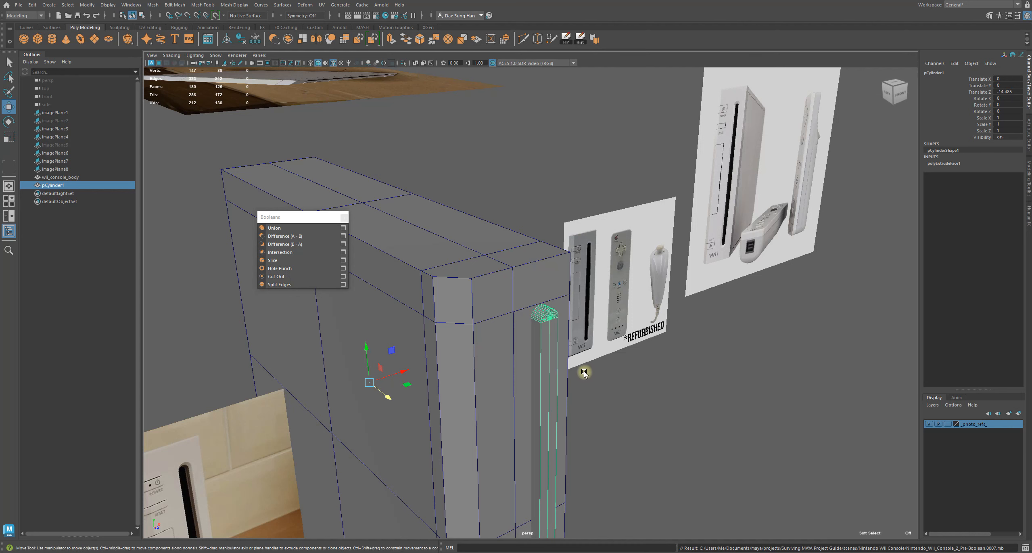
shift+click(511, 300)
alt+drag(516, 308, 546, 219)
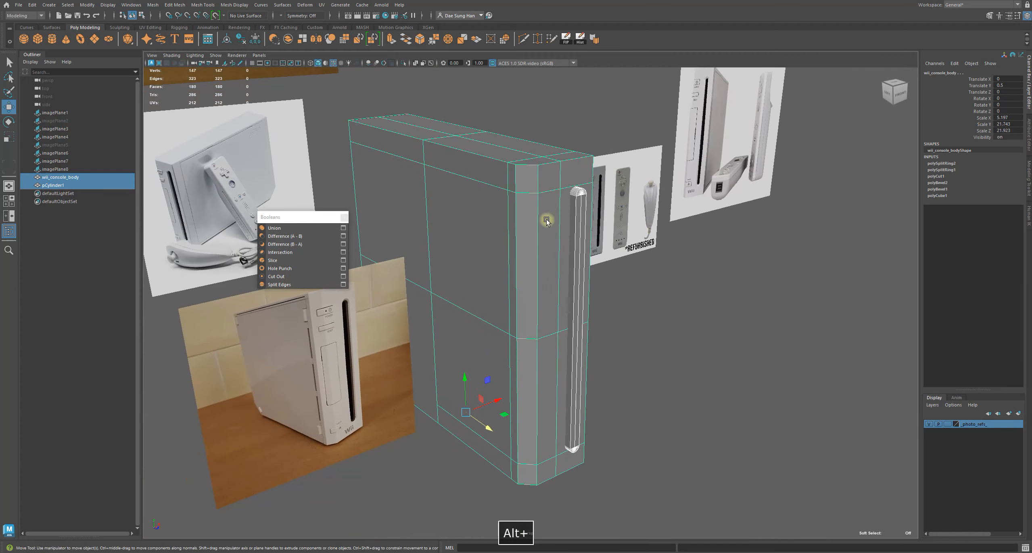
click(298, 237)
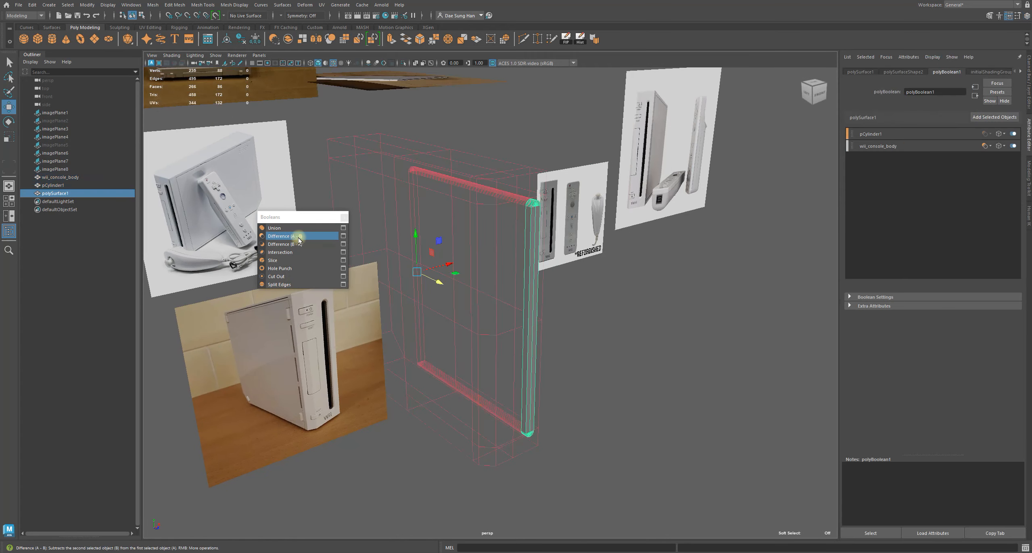
key(z)
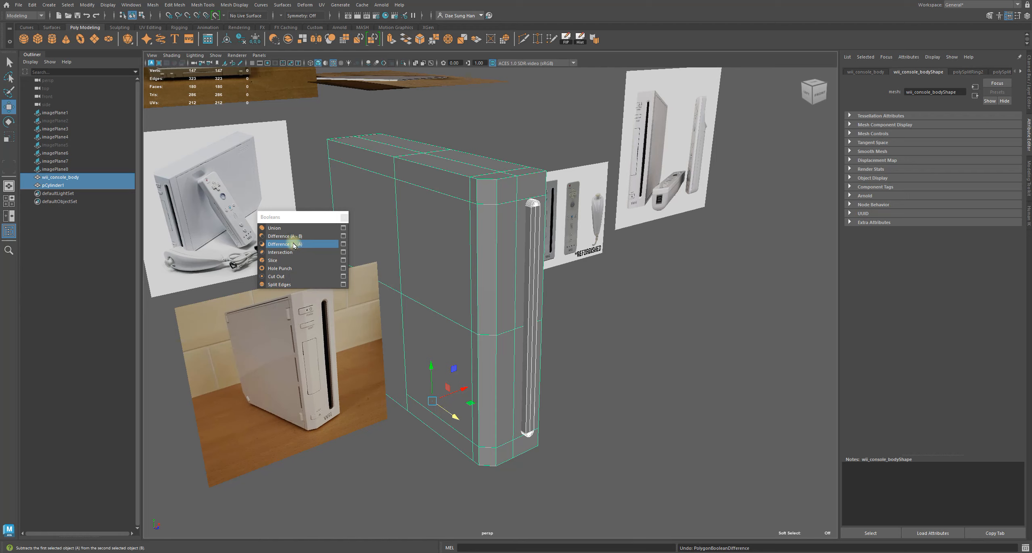
Cut the capsule slot into the console body with Boolean Difference (B - A) and inspect the result
click(293, 244)
click(577, 286)
alt+drag(576, 285, 493, 303)
alt+right_drag(492, 304, 819, 383)
mouse_move(567, 204)
alt+mouse_down()
mouse_move(592, 217)
mouse_move(548, 200)
mouse_move(548, 217)
mouse_move(557, 211)
alt+mouse_up()
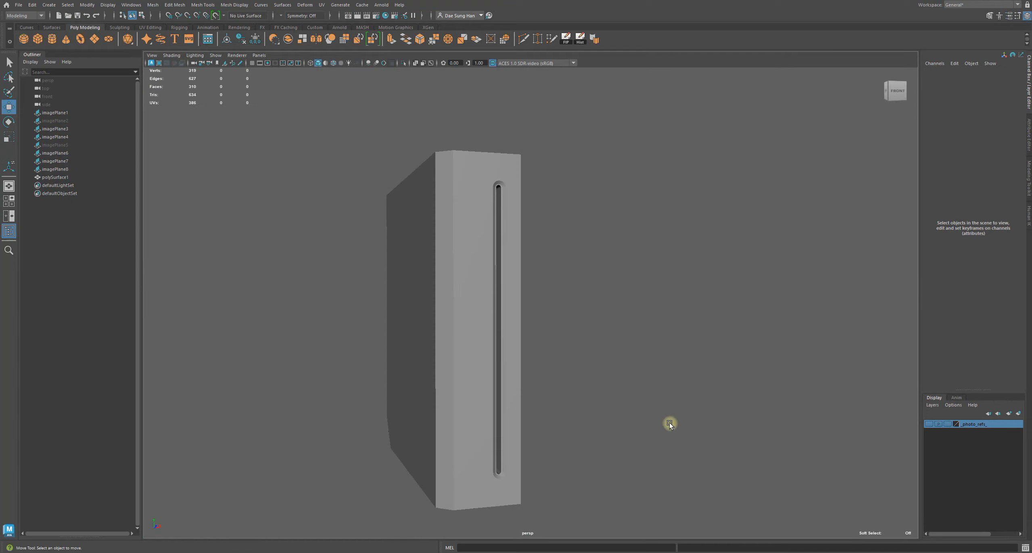
alt+drag(626, 361, 713, 299)
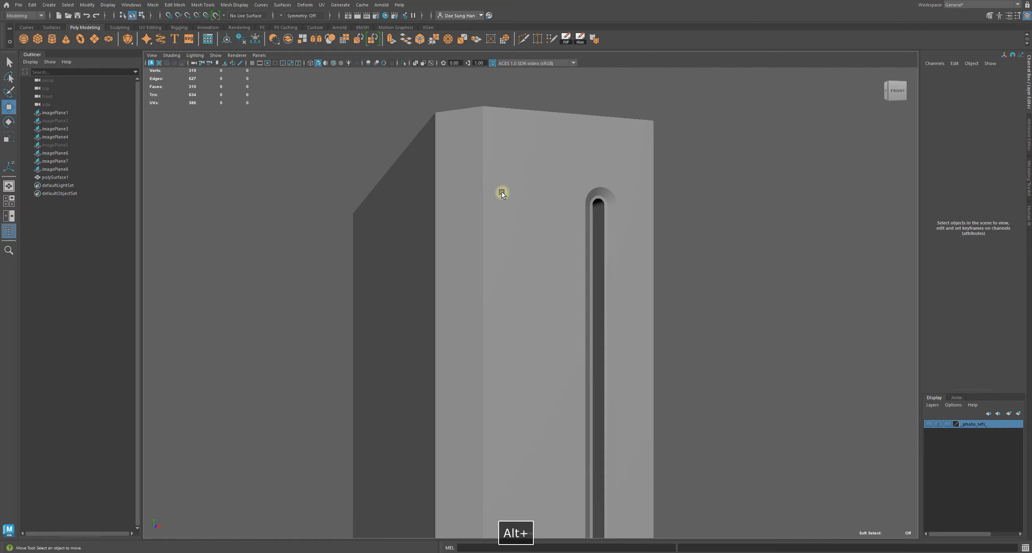
Inspect the Boolean-cut slot on the console body from several angles in wireframe-on-shaded view
key(alt+5)
mouse_move(735, 323)
alt+mouse_down()
mouse_move(665, 346)
mouse_move(696, 357)
mouse_move(716, 330)
mouse_move(447, 313)
mouse_move(715, 387)
mouse_move(525, 290)
mouse_move(418, 318)
mouse_move(491, 323)
mouse_move(496, 336)
mouse_move(504, 307)
mouse_move(492, 318)
mouse_move(490, 283)
mouse_move(497, 345)
mouse_move(513, 311)
mouse_move(590, 311)
mouse_move(608, 330)
alt+mouse_up()
alt+drag(679, 364, 508, 254)
key(5)
mouse_move(586, 240)
alt+mouse_down()
mouse_move(608, 270)
mouse_move(564, 259)
mouse_move(646, 283)
mouse_move(659, 350)
mouse_move(576, 344)
mouse_move(692, 338)
alt+mouse_up()
alt+right_drag(693, 336, 552, 320)
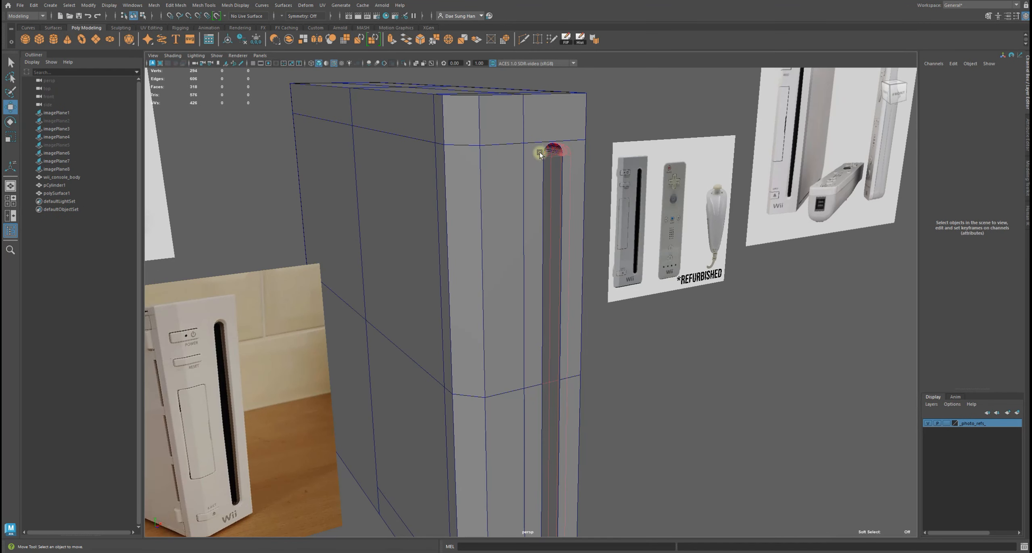
alt+drag(610, 208, 714, 237)
alt+right_drag(714, 237, 513, 221)
alt+drag(513, 221, 580, 243)
scroll(536, 258, up, 1)
scroll(581, 226, up, 3)
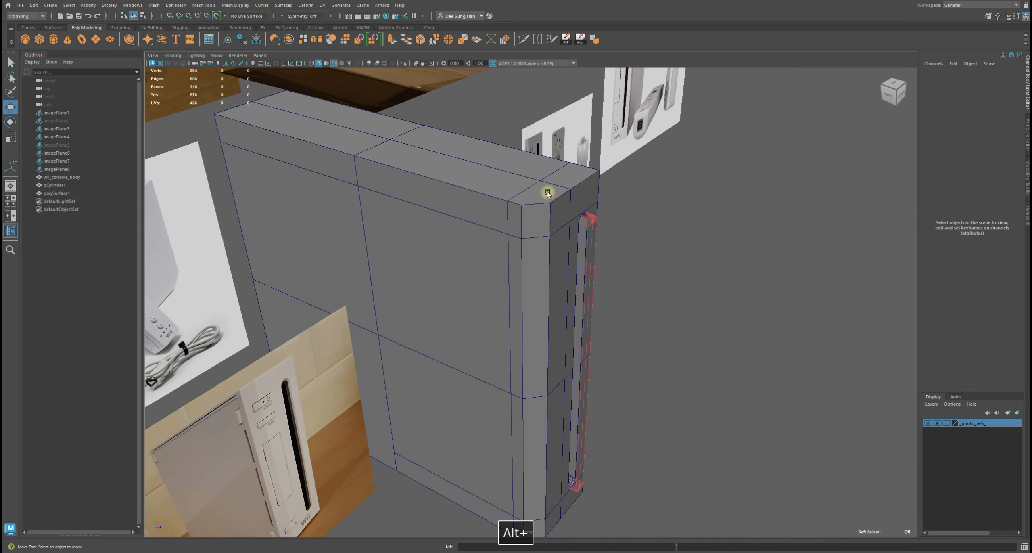
Select the console body and save an incremental version of the scene
click(493, 184)
key(w)
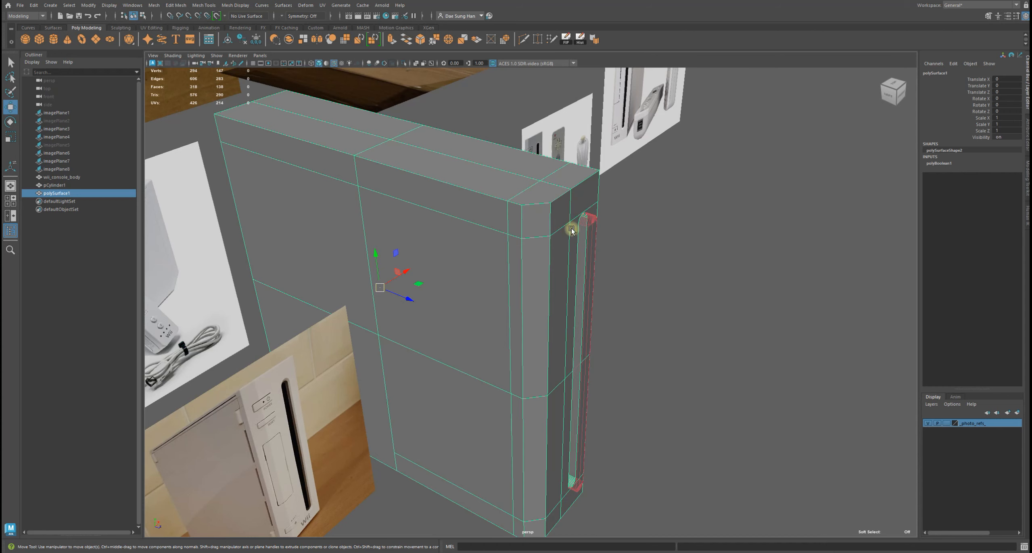
mouse_move(562, 228)
alt+mouse_down()
mouse_move(472, 228)
mouse_move(550, 232)
alt+mouse_up()
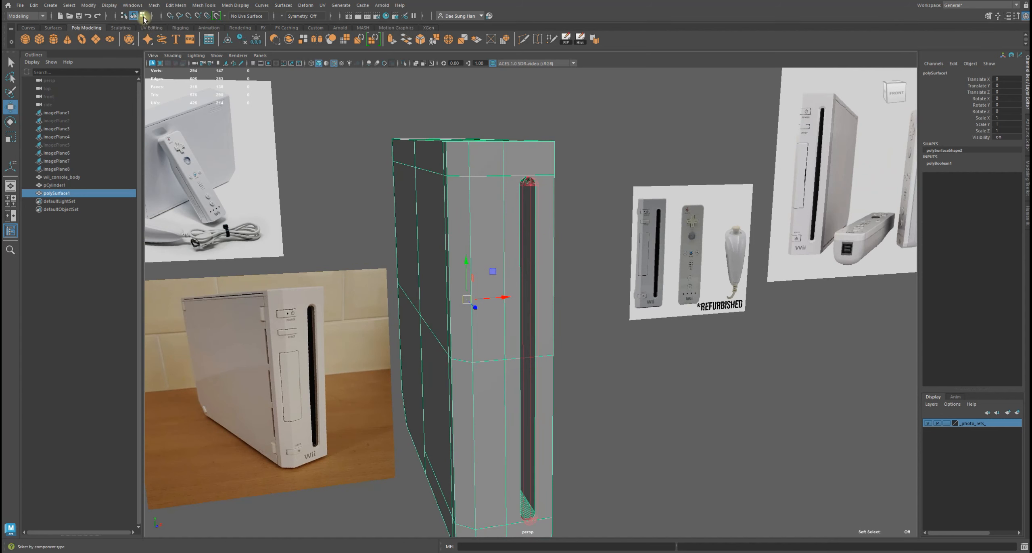
alt+drag(382, 101, 411, 117)
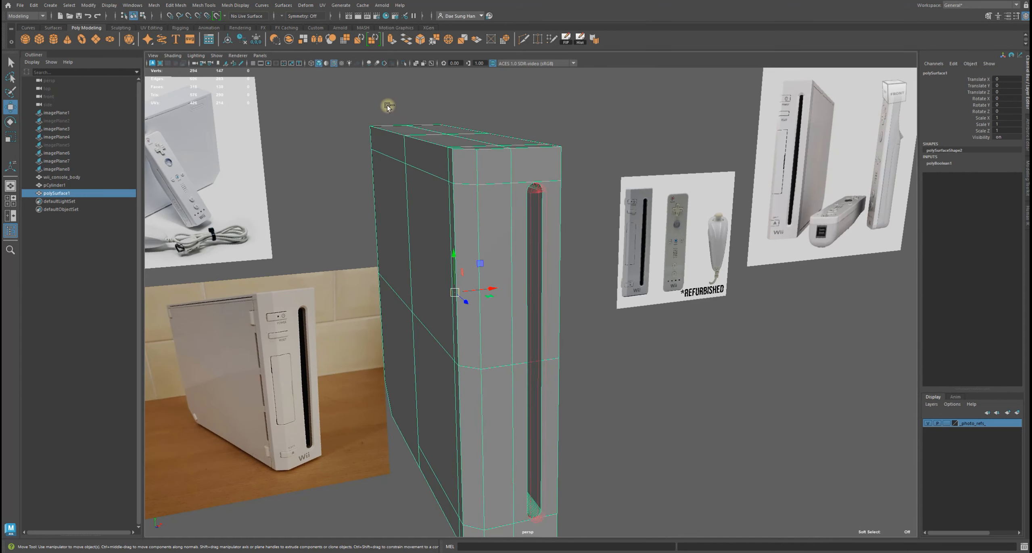
key(ctrl+alt+s)
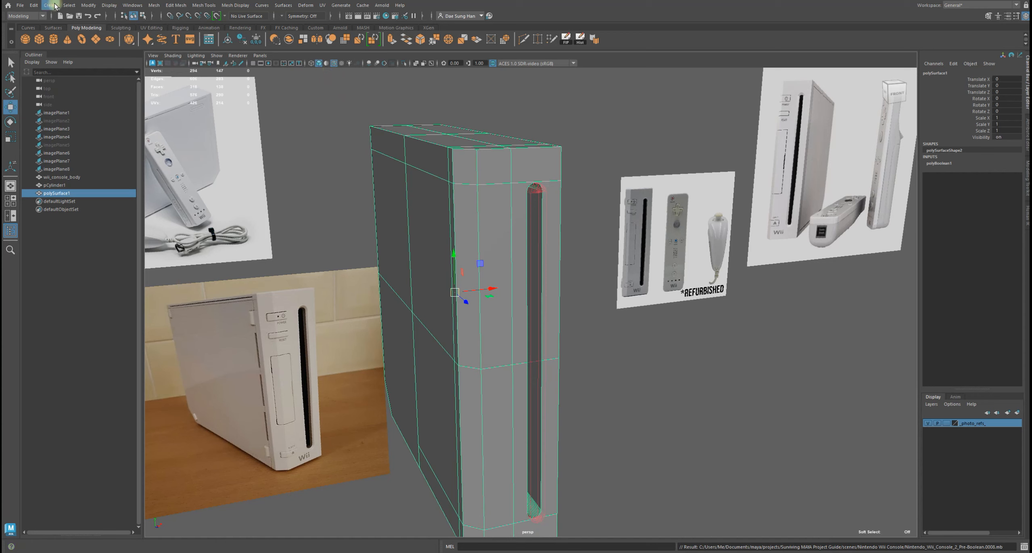
Delete the console body's construction history
click(30, 6)
mouse_move(85, 101)
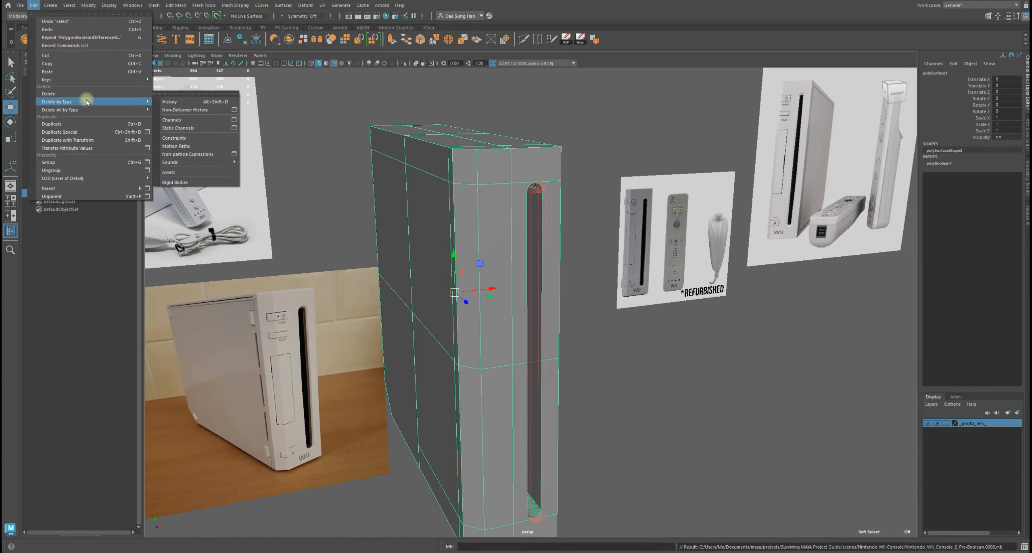
click(211, 104)
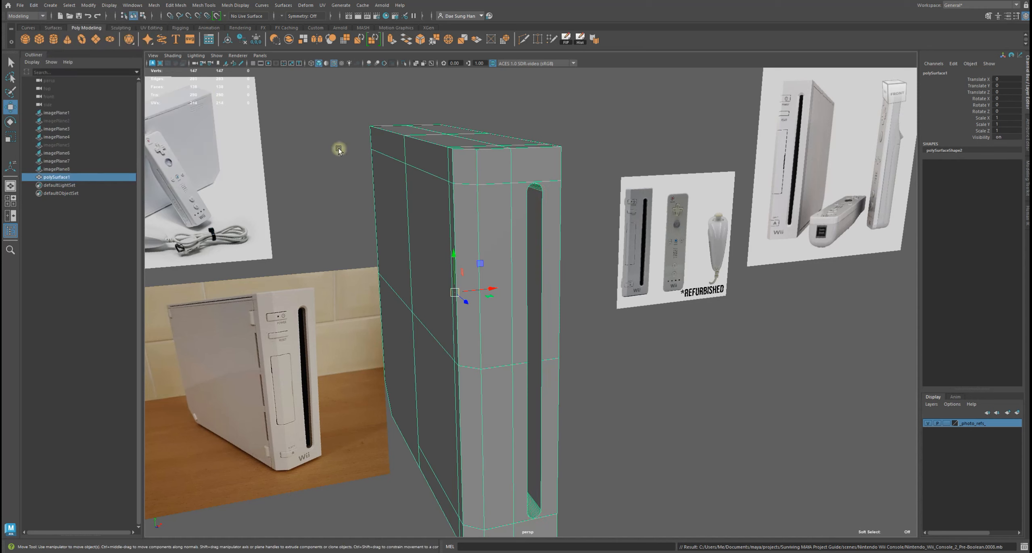
Examine the fan of triangulated edges at the slot's rounded top in edge mode
click(850, 343)
alt+drag(531, 203, 571, 172)
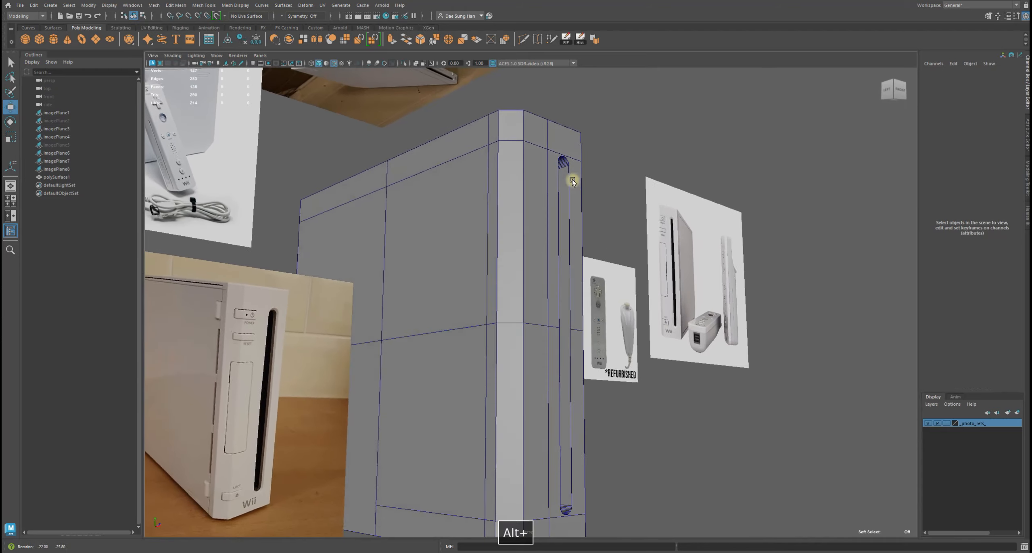
alt+drag(562, 497, 588, 194)
alt+drag(560, 499, 512, 318)
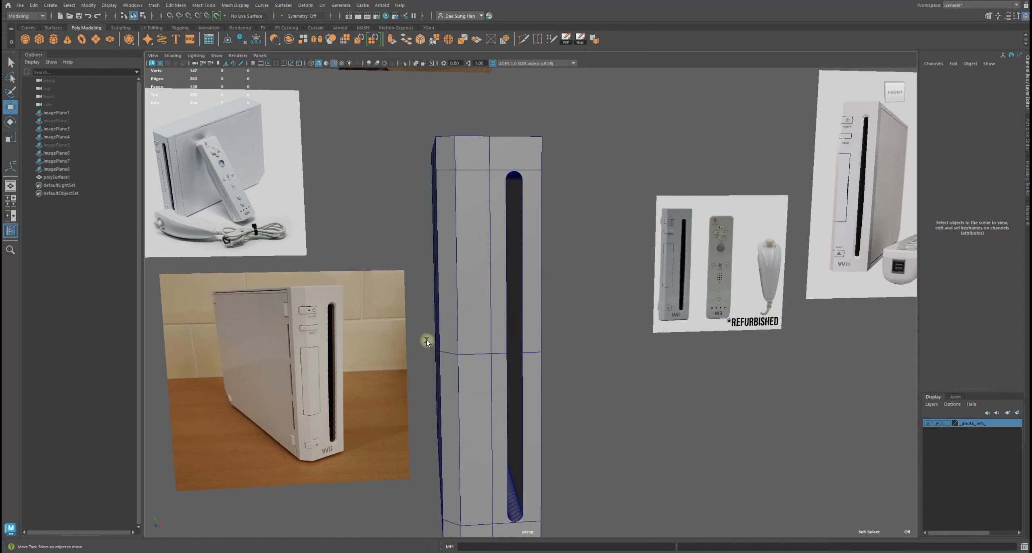
key(F10)
click(545, 185)
alt+drag(542, 184, 494, 200)
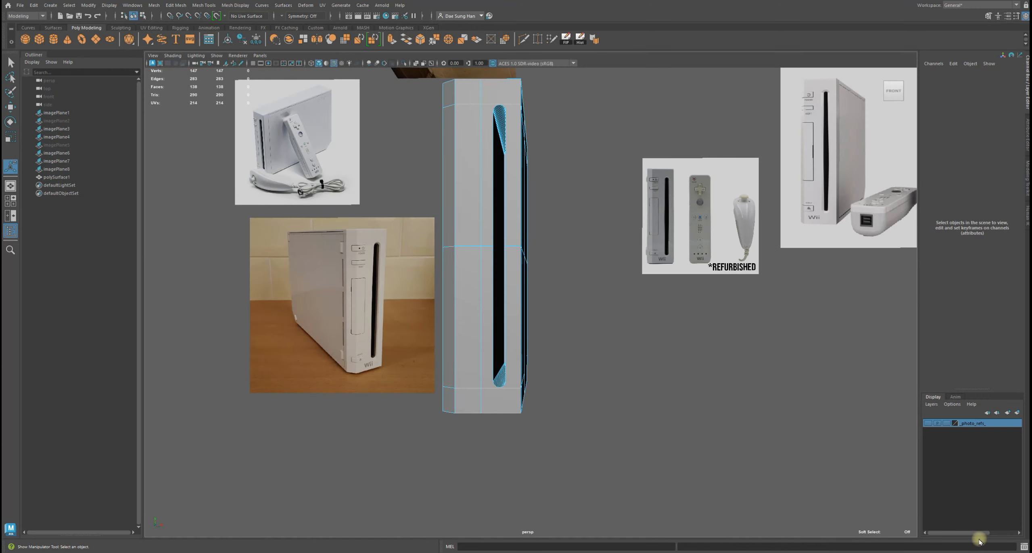
alt+drag(528, 234, 515, 200)
alt+middle_drag(499, 149, 499, 187)
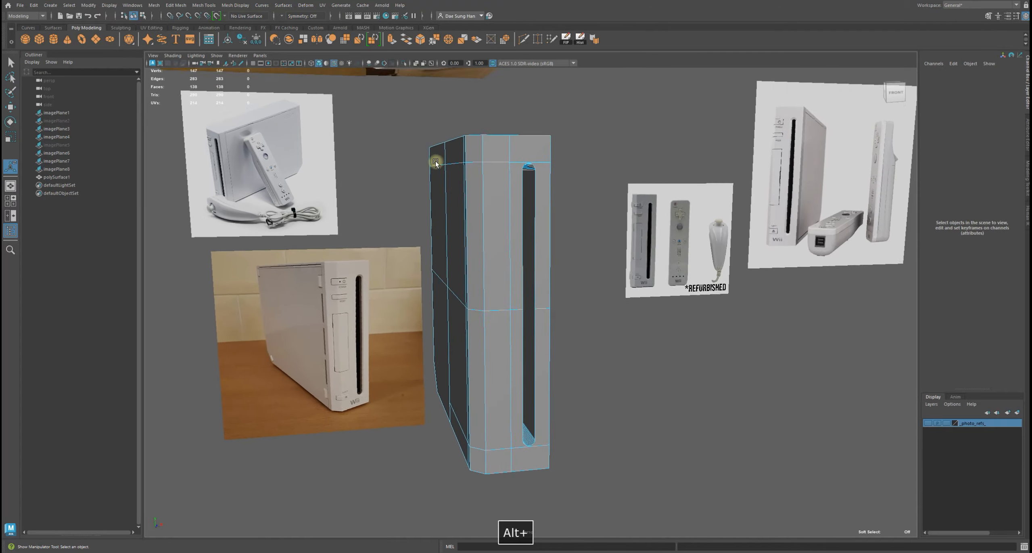
alt+right_drag(435, 163, 543, 138)
alt+middle_drag(543, 137, 539, 278)
alt+right_drag(529, 258, 522, 82)
alt+middle_drag(530, 156, 473, 195)
alt+drag(474, 196, 464, 198)
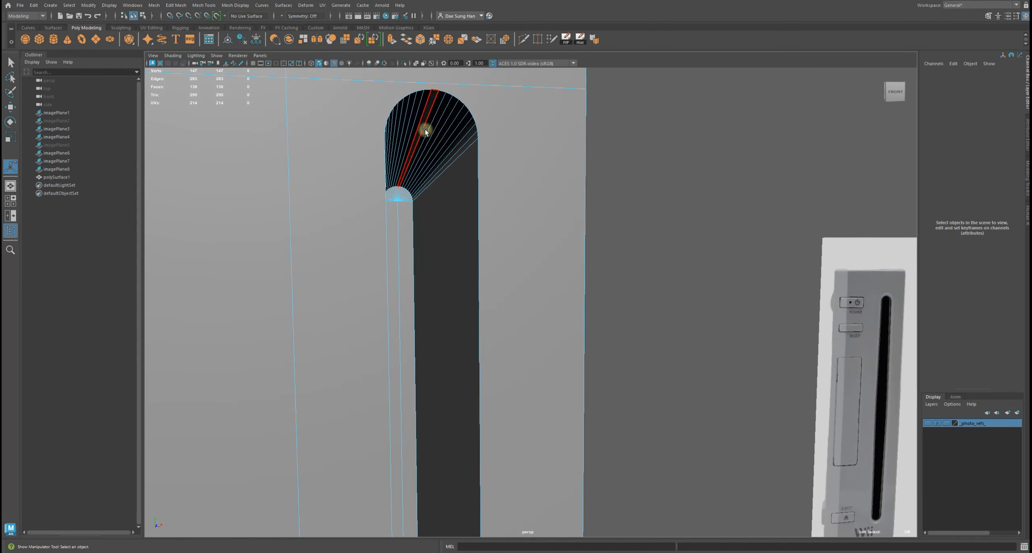
alt+drag(438, 198, 452, 227)
alt+right_drag(452, 227, 541, 217)
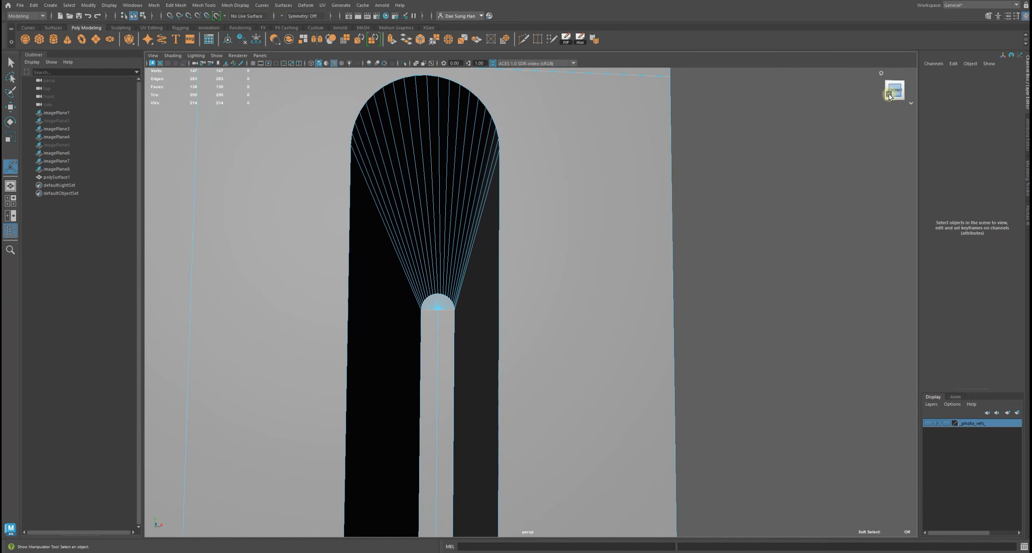
alt+middle_drag(494, 137, 614, 199)
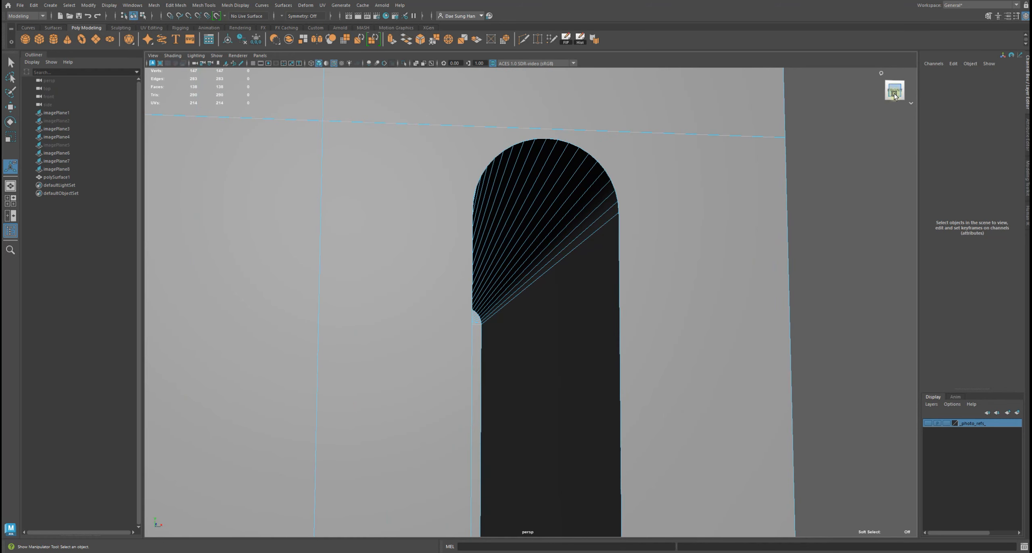
alt+drag(539, 194, 504, 222)
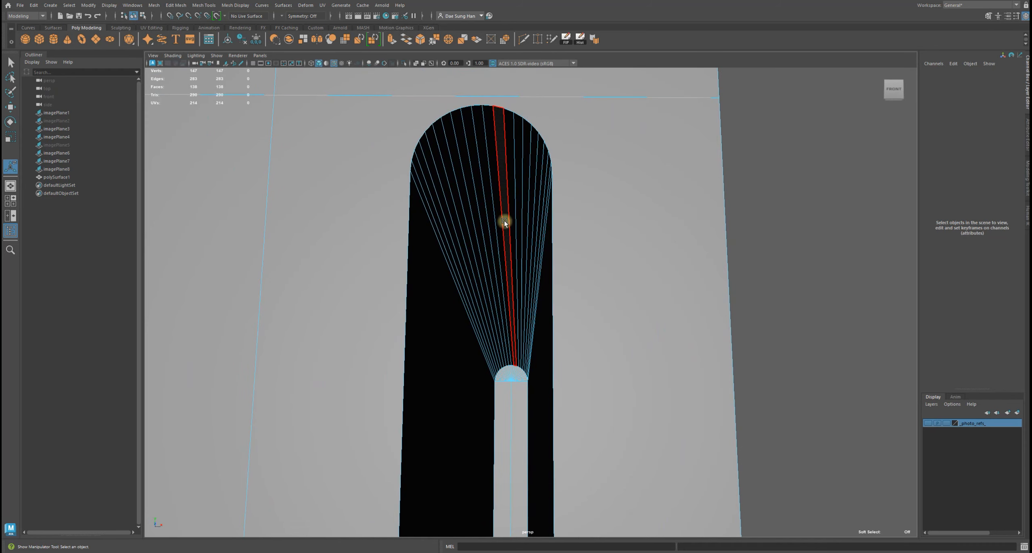
click(504, 222)
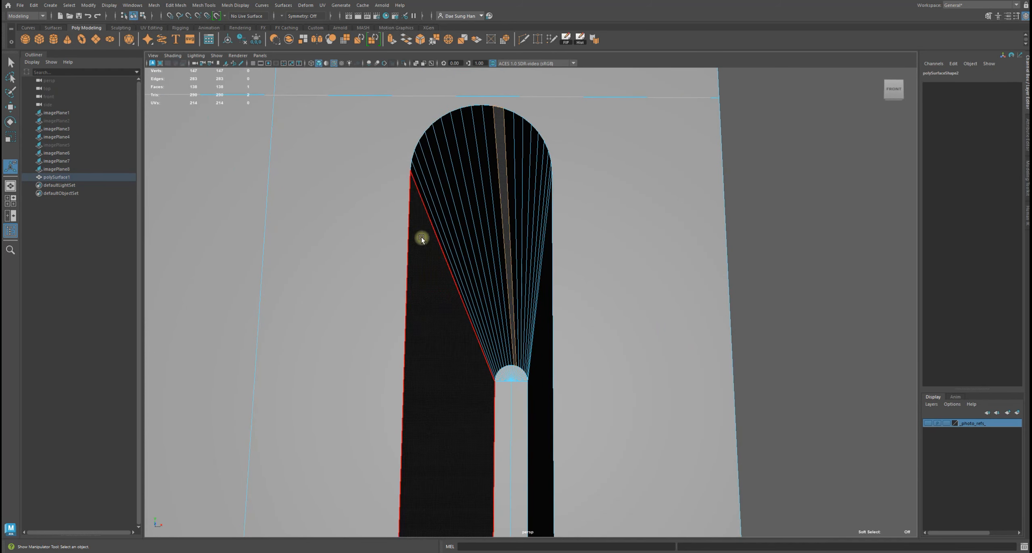
key(f)
mouse_move(567, 233)
alt+mouse_down()
mouse_move(536, 240)
mouse_move(540, 275)
mouse_move(530, 267)
mouse_move(526, 242)
mouse_move(553, 191)
mouse_move(551, 234)
mouse_move(565, 226)
alt+mouse_up()
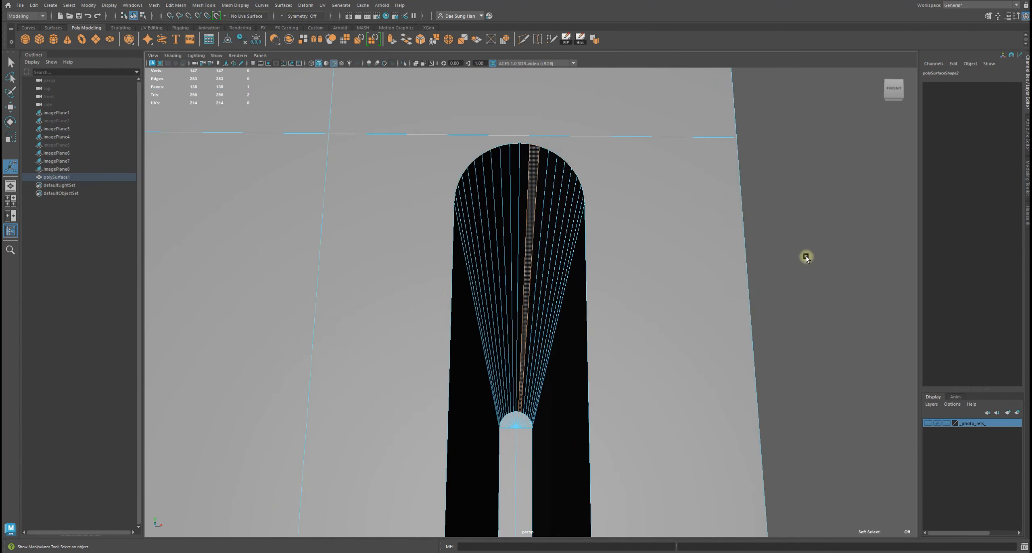
click(806, 256)
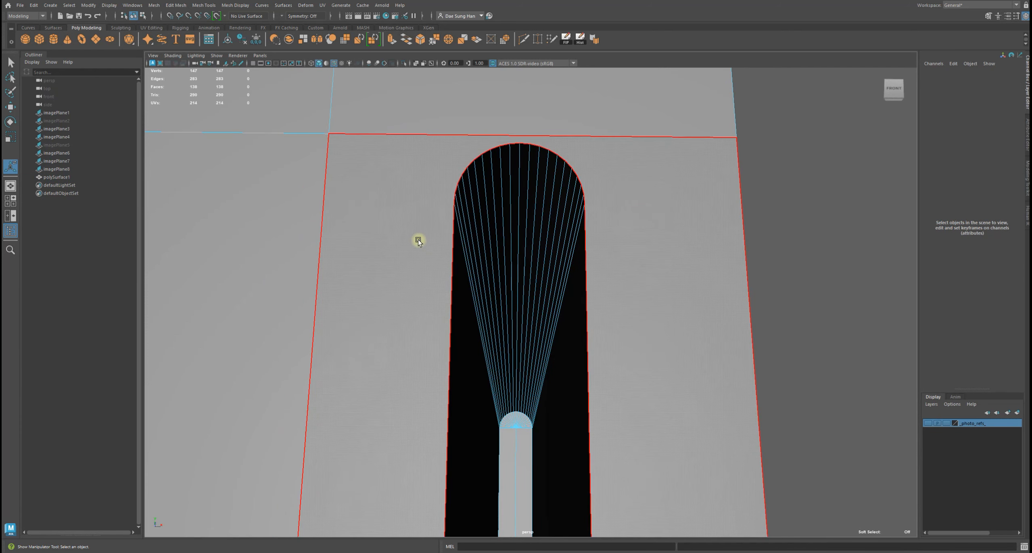
click(11, 94)
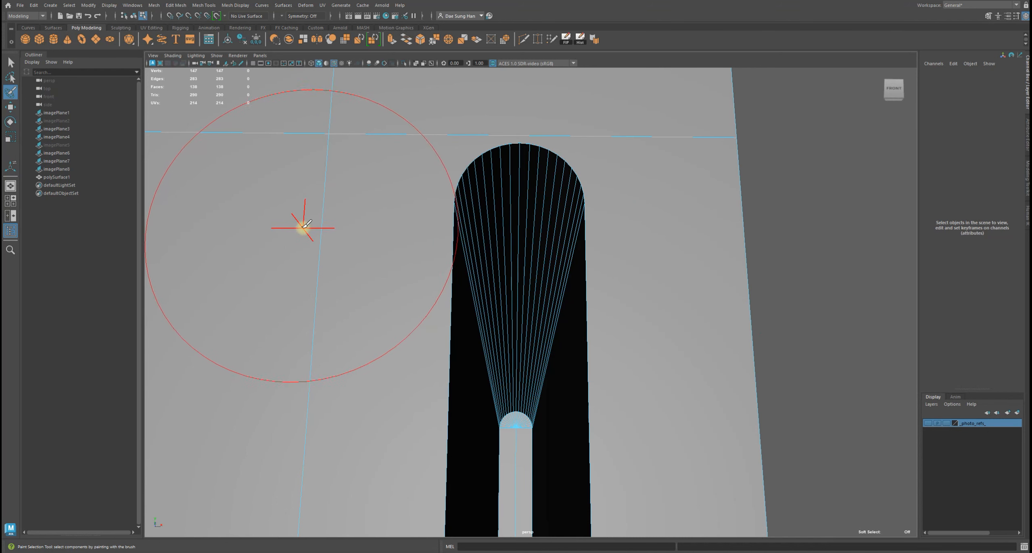
key(b)
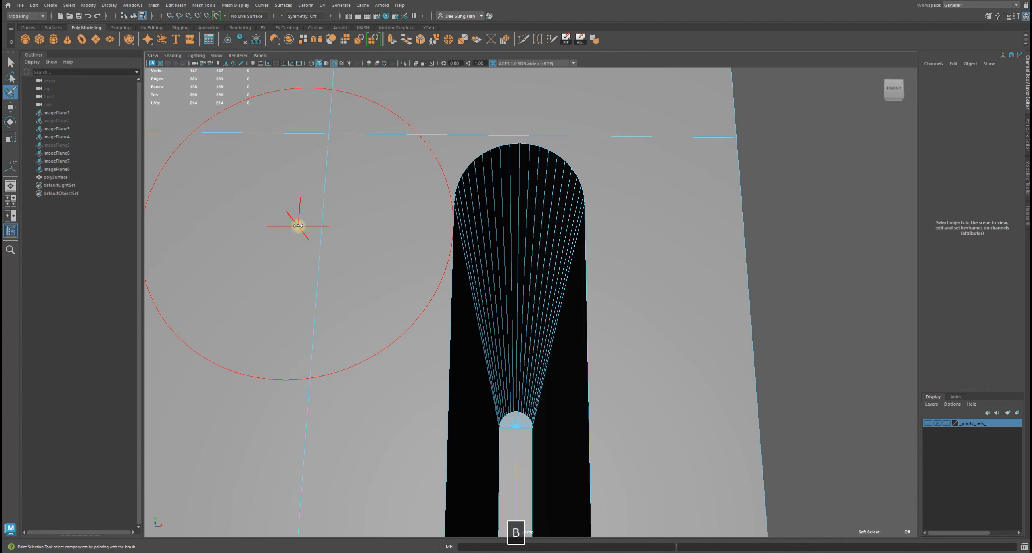
mouse_move(330, 228)
mouse_down()
mouse_move(281, 215)
mouse_move(305, 223)
mouse_move(283, 215)
mouse_move(300, 214)
mouse_move(324, 221)
mouse_move(270, 223)
mouse_move(301, 233)
mouse_move(284, 228)
mouse_up()
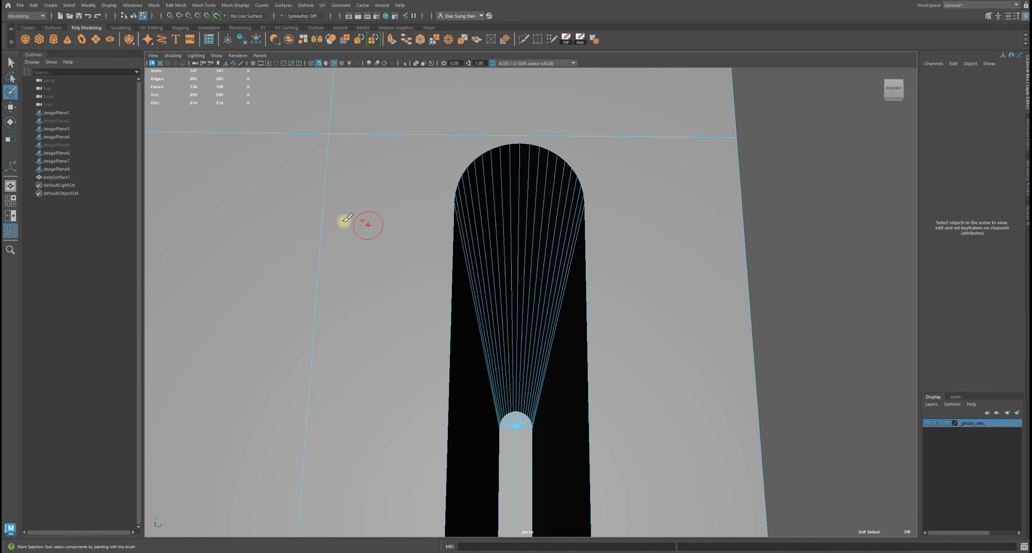
drag(400, 238, 401, 231)
mouse_move(557, 338)
alt+right_down()
mouse_move(512, 350)
mouse_move(512, 341)
alt+right_up()
drag(511, 341, 528, 339)
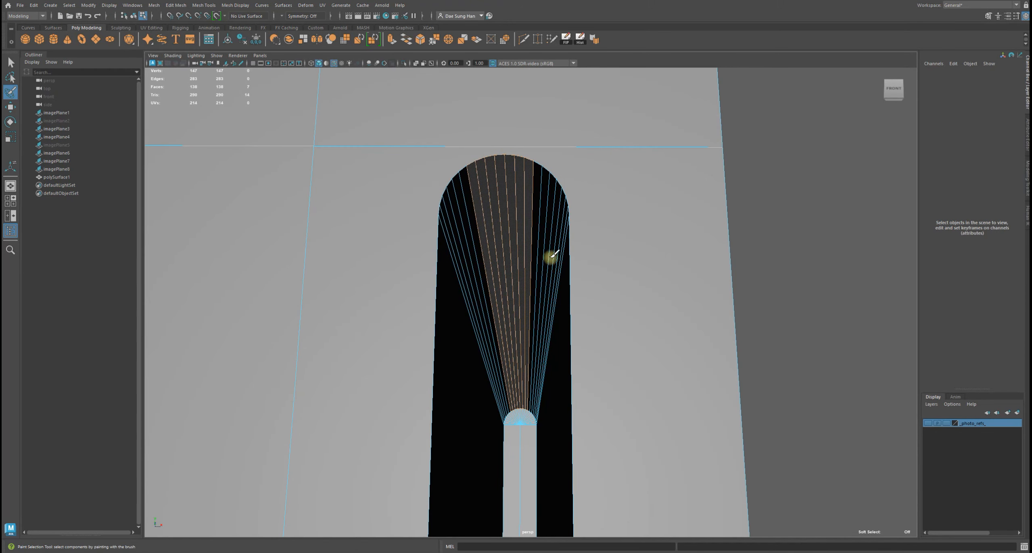
alt+drag(546, 288, 554, 309)
alt+drag(599, 270, 536, 323)
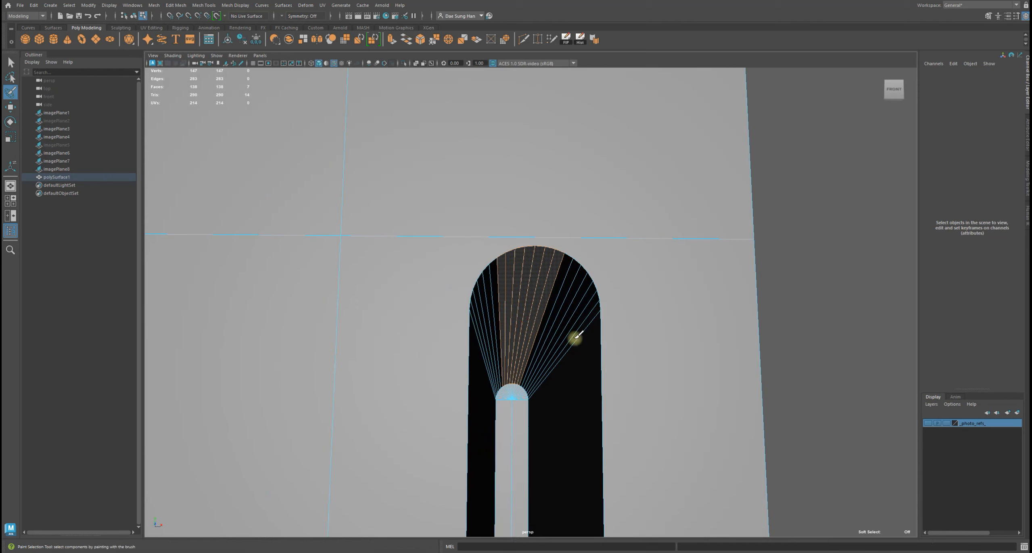
alt+right_drag(547, 305, 643, 373)
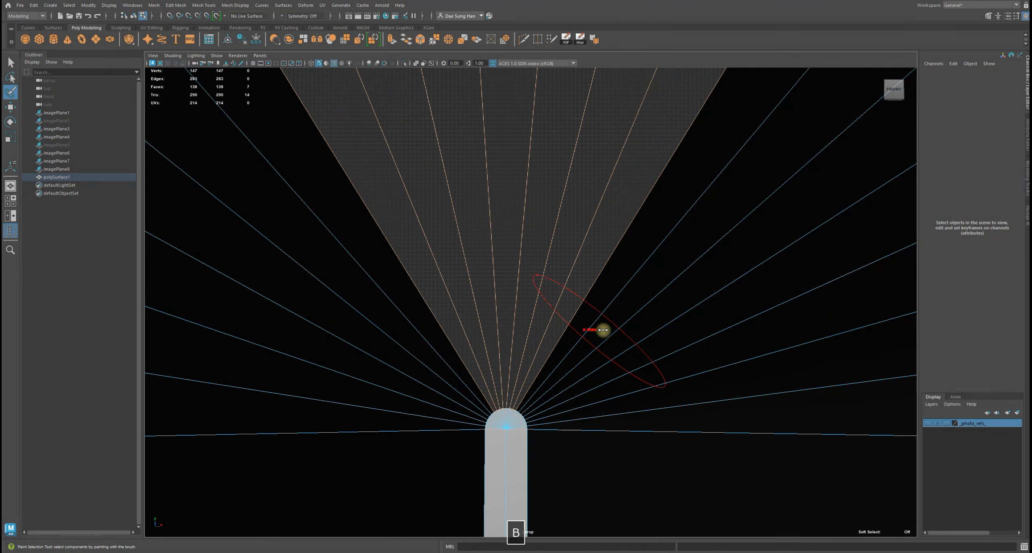
mouse_move(648, 286)
alt+right_down()
mouse_move(571, 283)
mouse_move(602, 260)
mouse_move(653, 292)
alt+right_up()
key(w)
alt+right_drag(748, 250, 813, 253)
key(q)
click(813, 252)
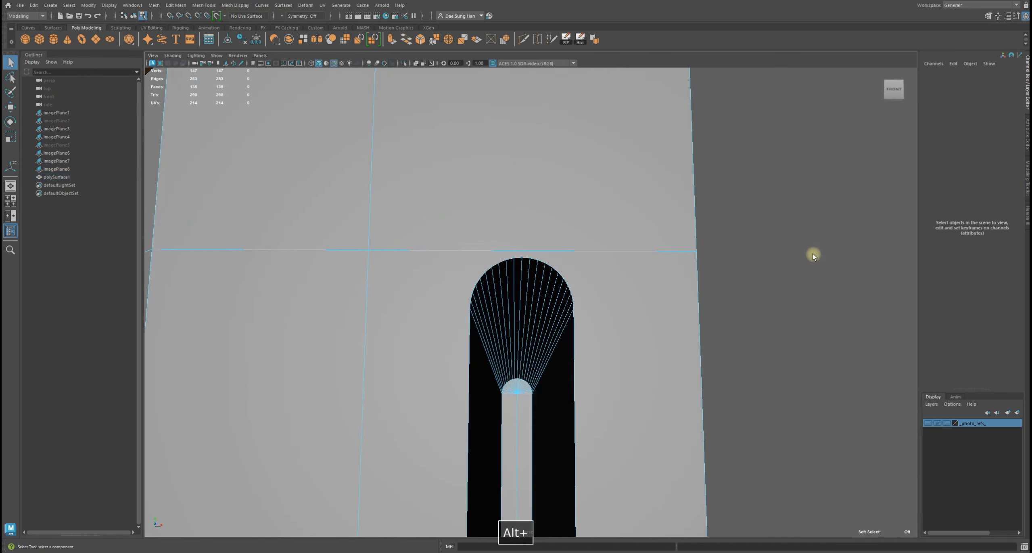
Review the console body's end faces across the four-panel views
key(w)
alt+right_drag(526, 273, 555, 240)
key(space)
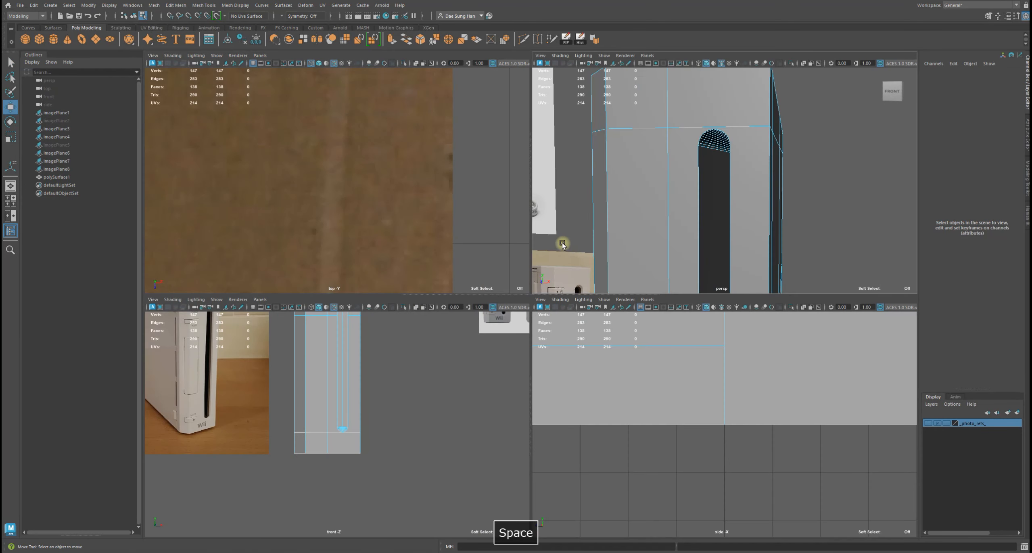
key(space)
alt+right_drag(662, 214, 583, 271)
drag(540, 125, 581, 160)
key(space)
alt+drag(834, 131, 627, 184)
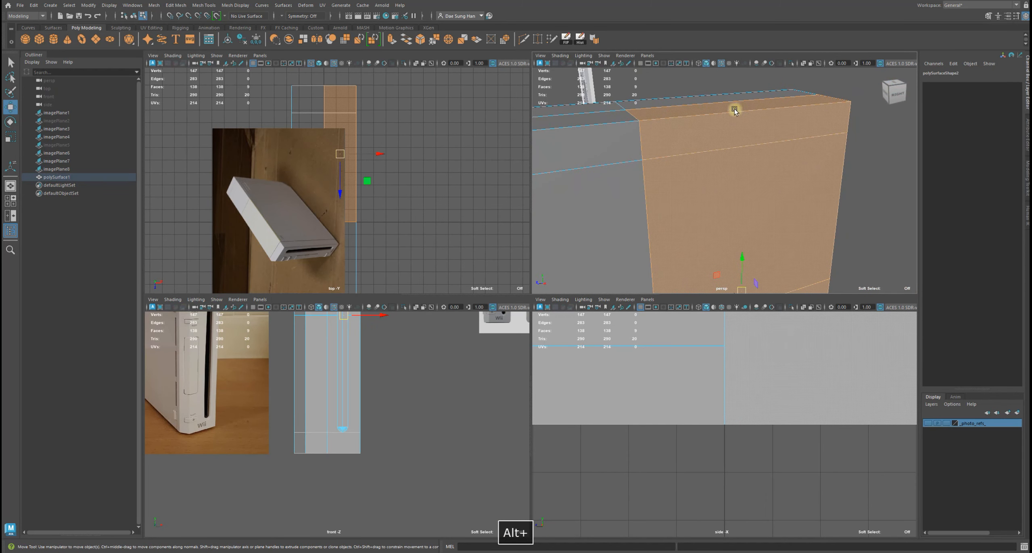
alt+drag(700, 154, 657, 168)
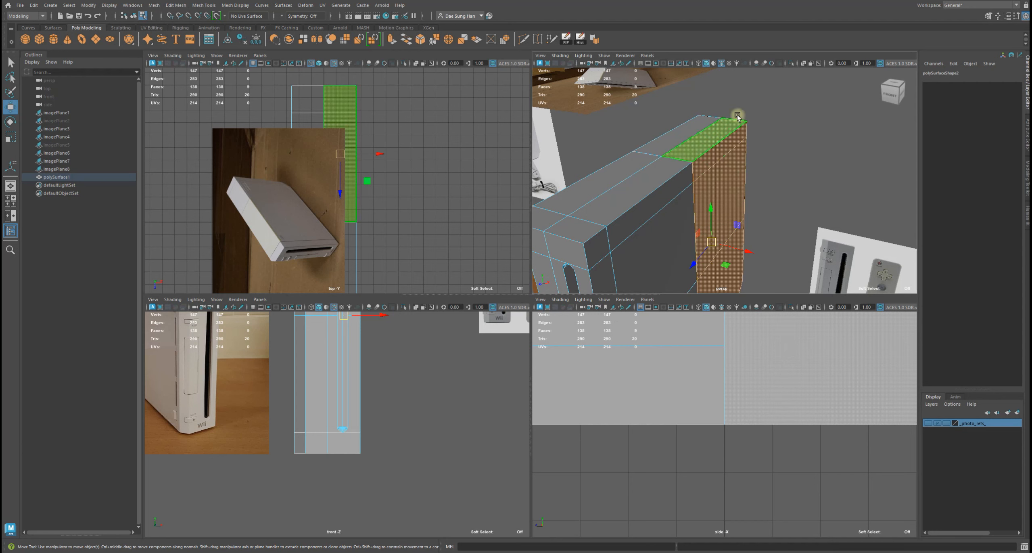
shift+click(733, 129)
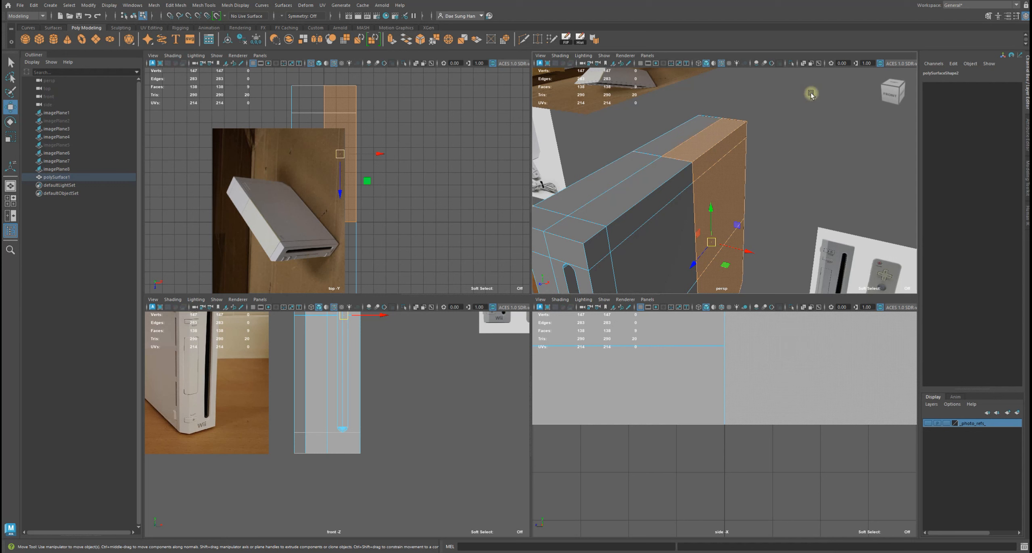
alt+drag(797, 153, 776, 148)
click(468, 424)
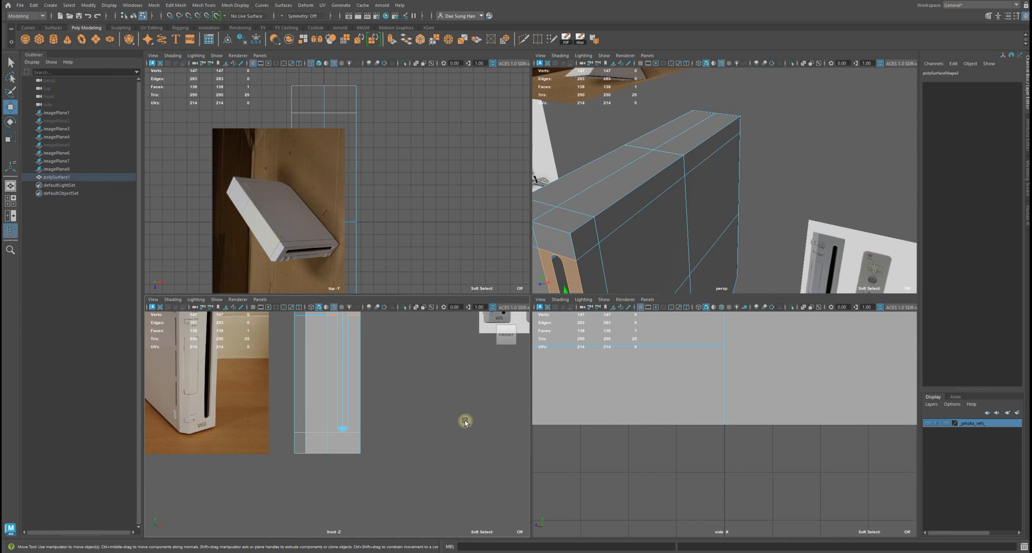
click(460, 396)
alt+middle_drag(461, 396, 430, 403)
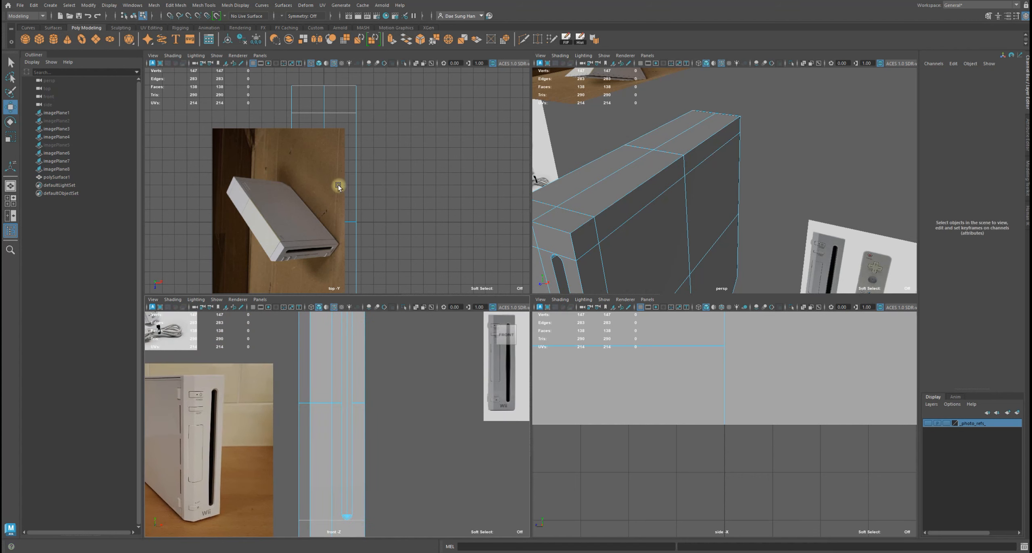
alt+middle_drag(386, 189, 421, 177)
click(927, 423)
click(927, 423)
click(928, 423)
key(space)
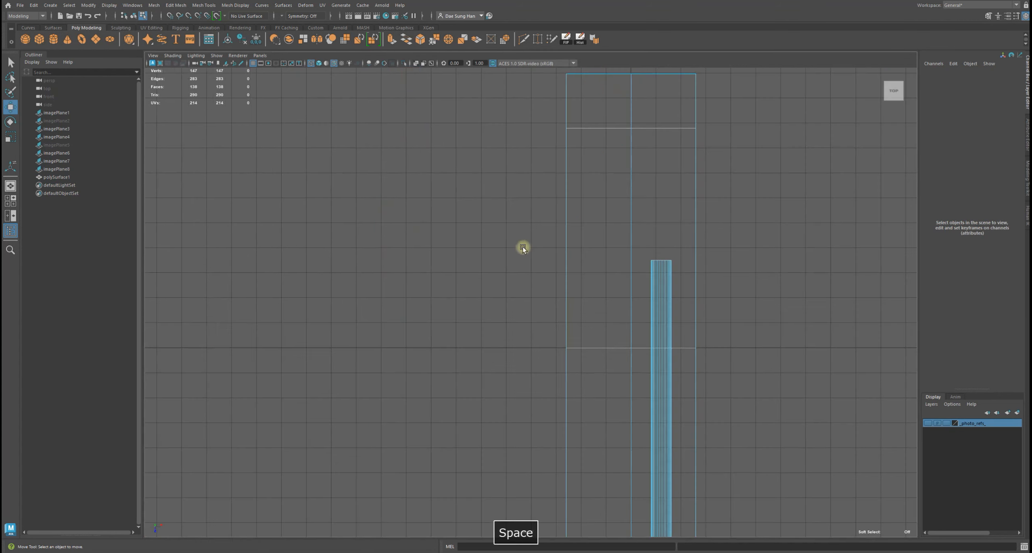
Select the slot's inner wall faces on the console body in the top view, removing the extra top faces
alt+right_drag(731, 262, 610, 258)
alt+middle_drag(668, 443, 579, 371)
alt+right_drag(579, 371, 652, 213)
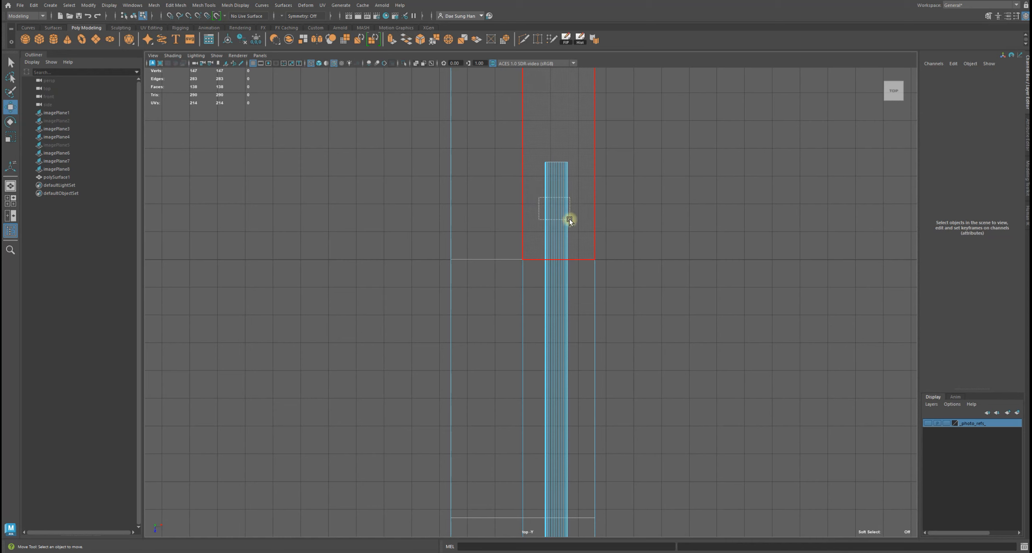
drag(571, 231, 572, 230)
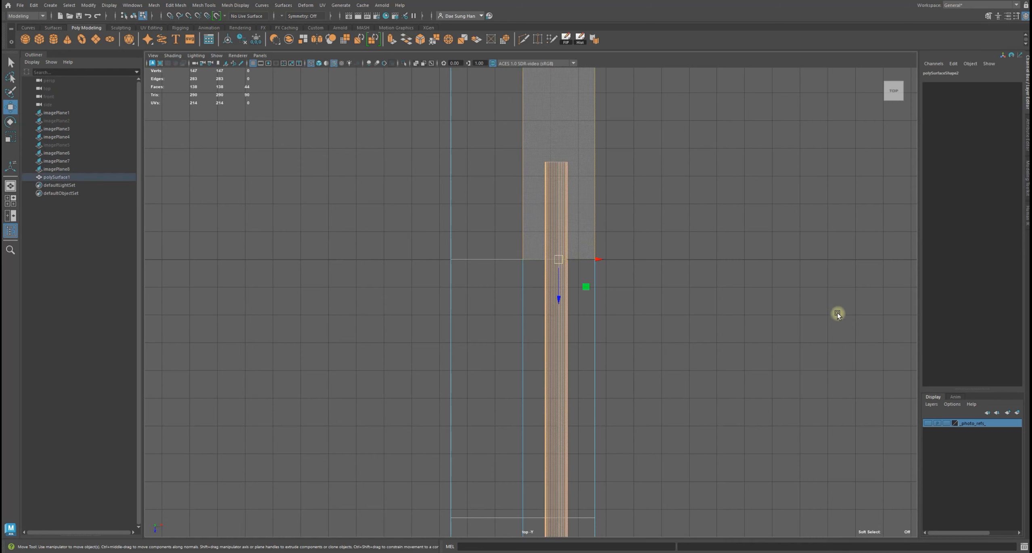
click(804, 281)
click(574, 201)
alt+middle_drag(716, 253, 688, 271)
key(q)
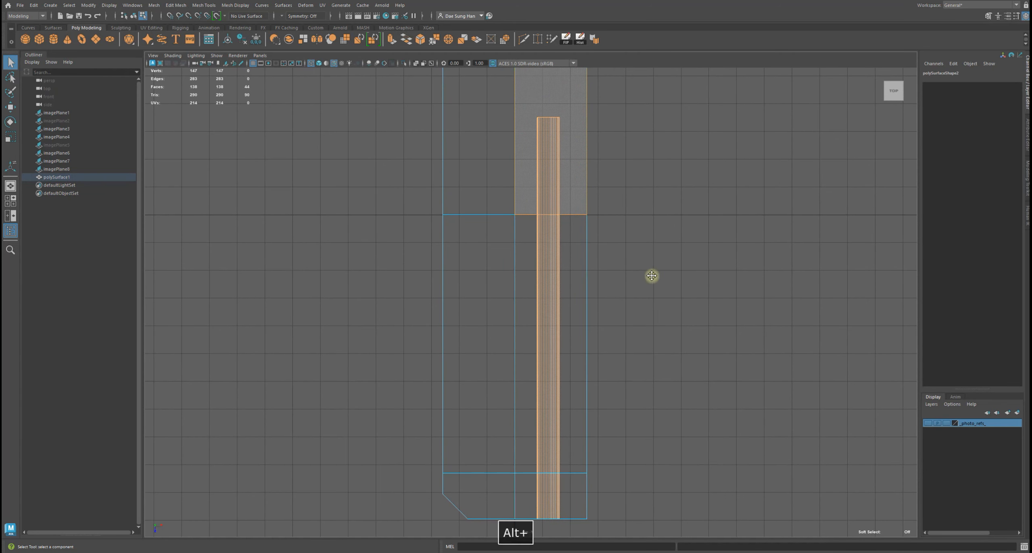
alt+middle_drag(651, 250, 654, 444)
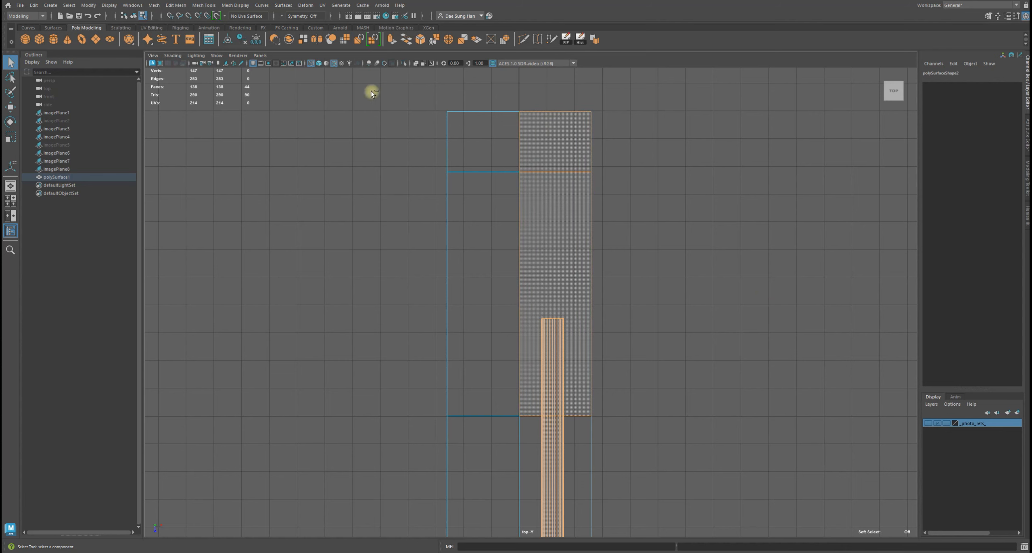
ctrl+drag(372, 85, 674, 222)
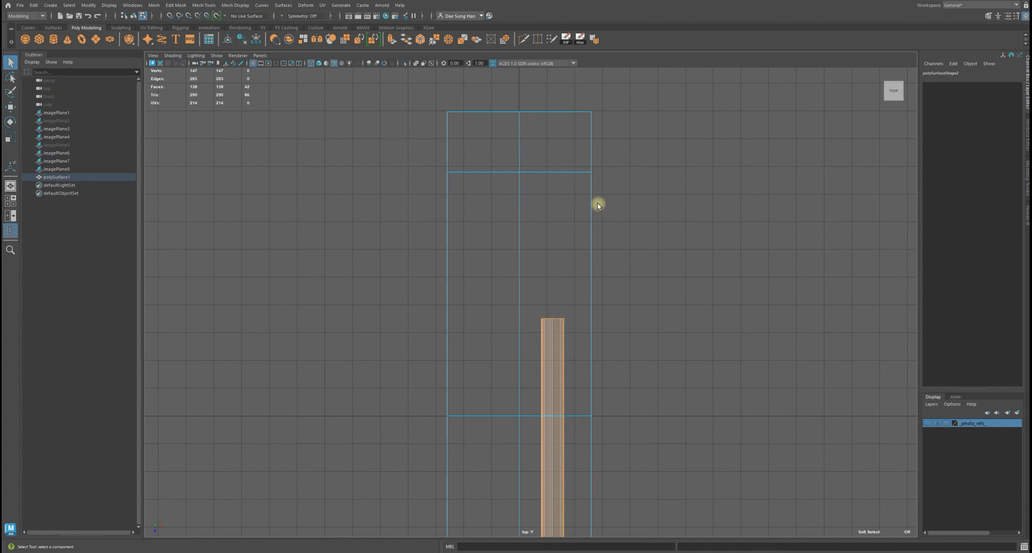
key(w)
key(space)
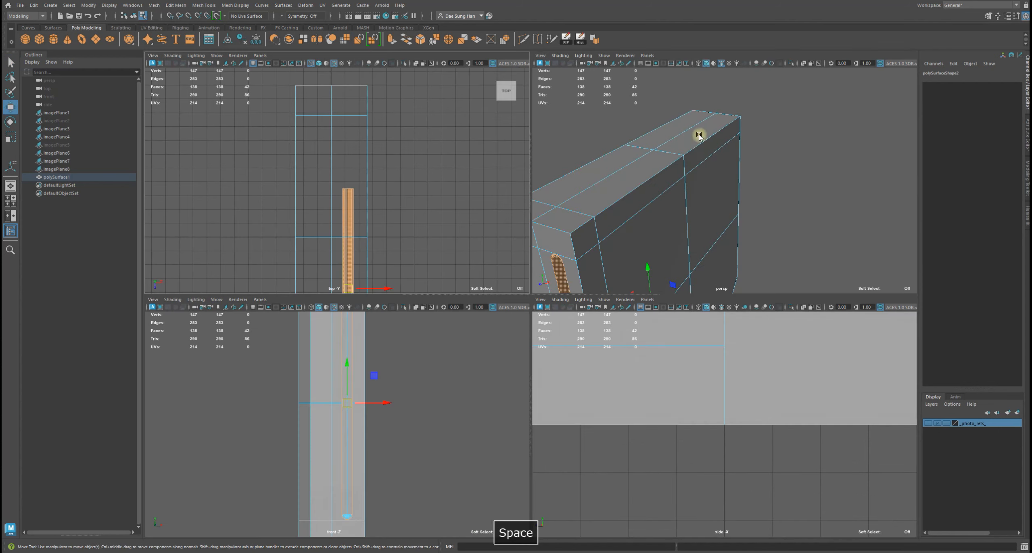
key(space)
Examine the selected slot faces and their triangle fan up close in the perspective view
alt+drag(656, 131, 482, 229)
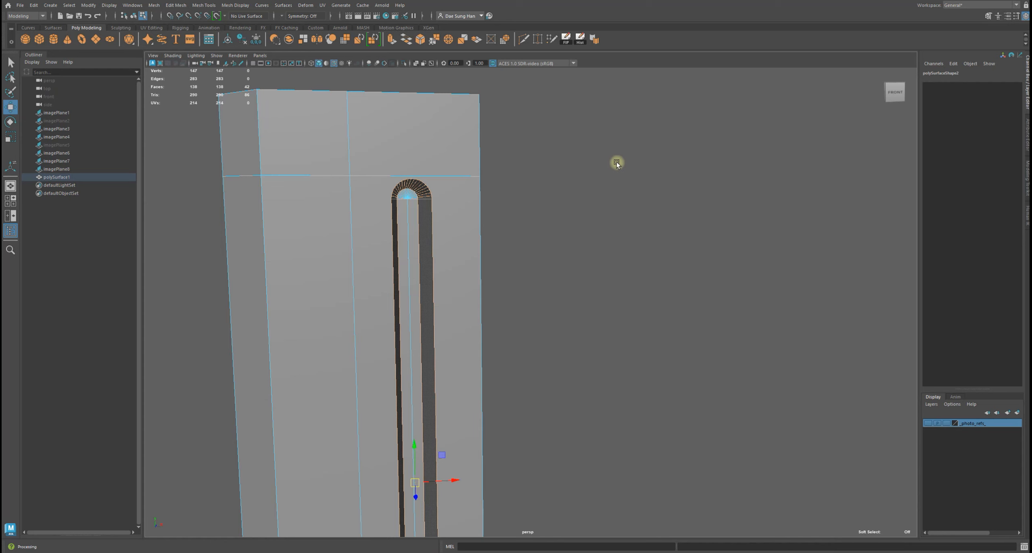
alt+drag(550, 149, 591, 279)
alt+middle_drag(590, 279, 604, 133)
alt+right_drag(604, 132, 647, 150)
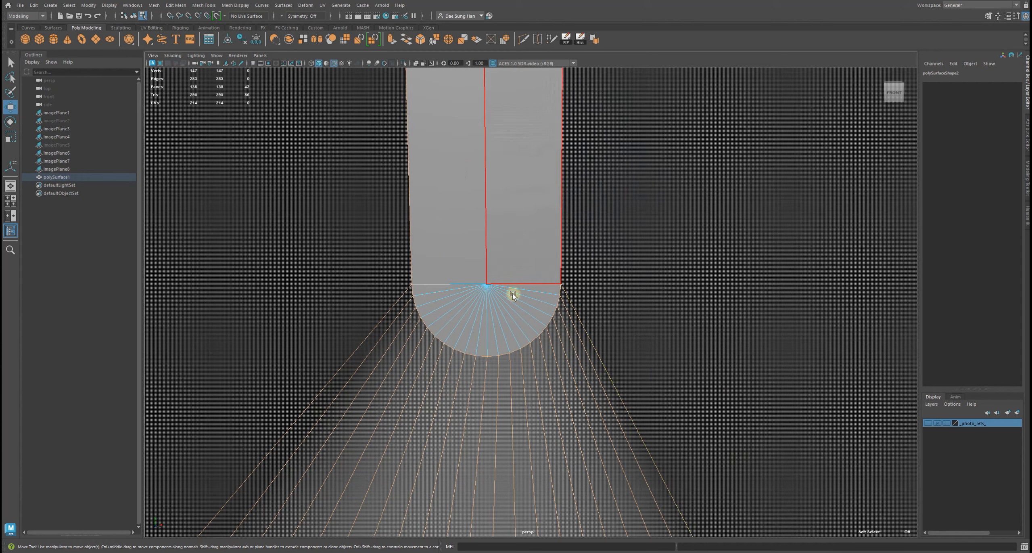
alt+right_drag(549, 302, 623, 279)
alt+drag(623, 279, 610, 162)
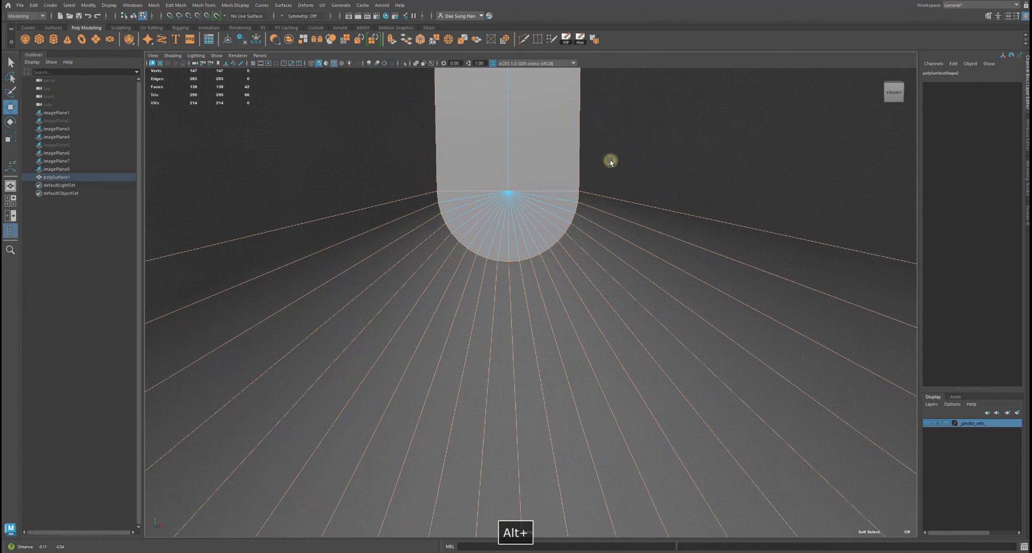
alt+right_drag(447, 302, 396, 235)
alt+middle_drag(577, 228, 566, 544)
alt+right_drag(601, 159, 350, 202)
alt+middle_drag(533, 178, 518, 480)
alt+middle_drag(614, 121, 632, 316)
alt+drag(632, 316, 631, 267)
alt+middle_drag(618, 201, 620, 243)
alt+right_drag(645, 159, 498, 171)
alt+drag(497, 171, 481, 249)
Adjust the face selection around the slot in the perspective view
key(Tab)
key(q)
alt+drag(656, 292, 780, 305)
key(w)
alt+right_drag(780, 305, 543, 299)
alt+drag(544, 299, 523, 288)
alt+right_drag(523, 288, 634, 333)
alt+drag(635, 333, 663, 385)
alt+right_drag(663, 384, 591, 323)
shift+right_click(616, 309)
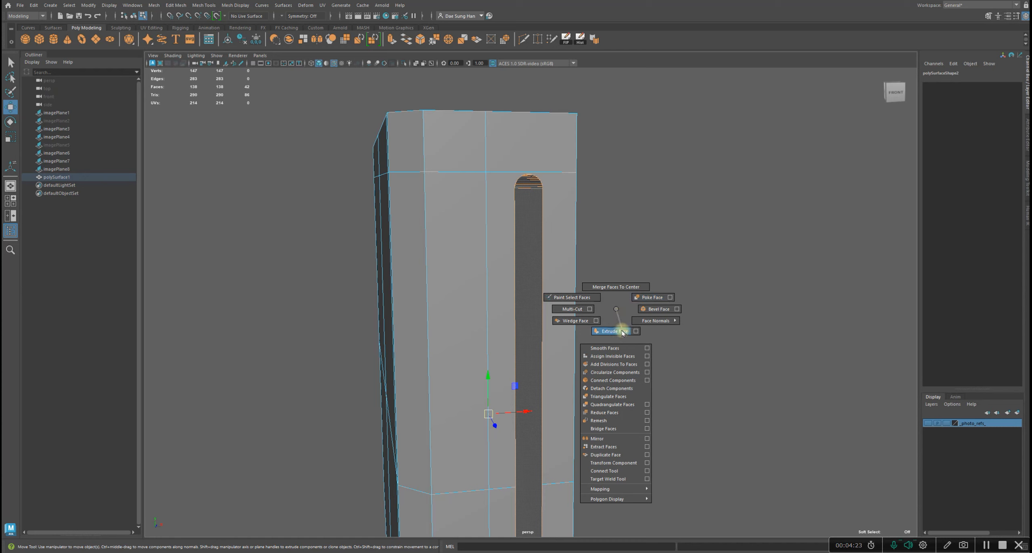
right_drag(615, 313, 615, 310)
Refine the slot face selection while toggling between wireframe and shaded display
key(4)
alt+drag(676, 324, 458, 327)
key(q)
alt+right_drag(458, 327, 655, 399)
alt+drag(655, 399, 500, 361)
alt+drag(415, 301, 440, 311)
alt+drag(479, 166, 392, 231)
alt+middle_drag(532, 253, 551, 405)
alt+right_drag(540, 193, 448, 241)
alt+drag(448, 241, 444, 244)
alt+right_drag(705, 268, 639, 269)
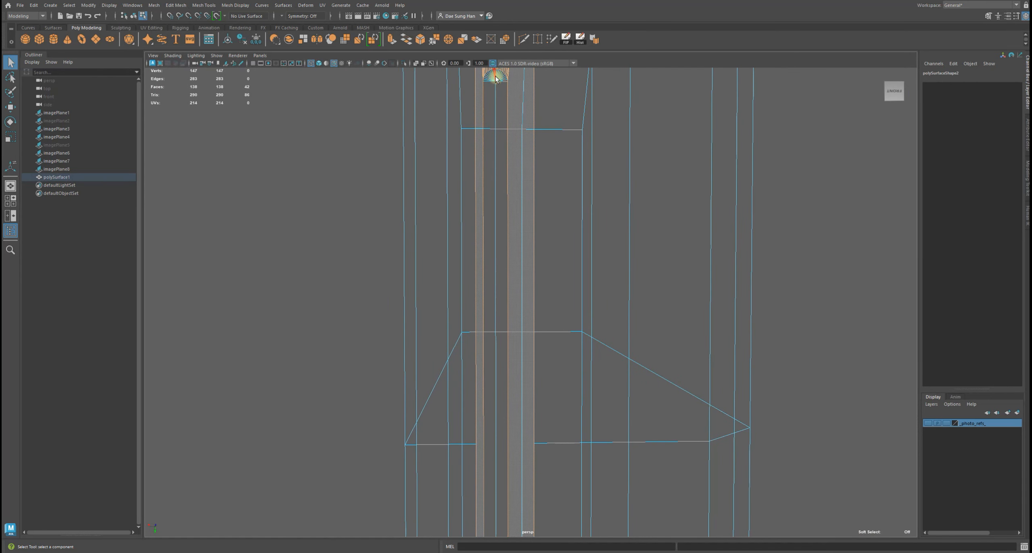
key(5)
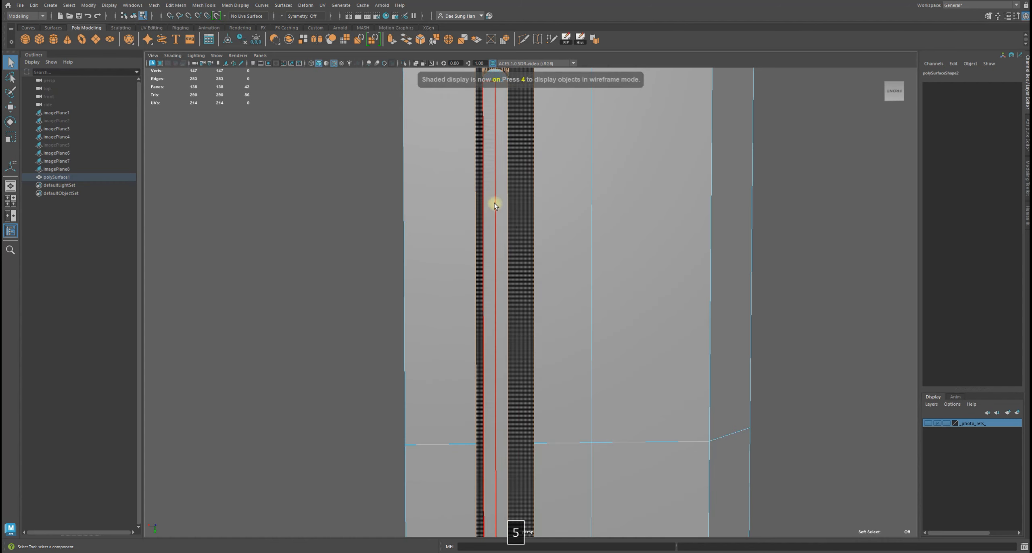
mouse_move(877, 267)
alt+middle_down()
mouse_move(783, 309)
mouse_move(796, 403)
alt+middle_up()
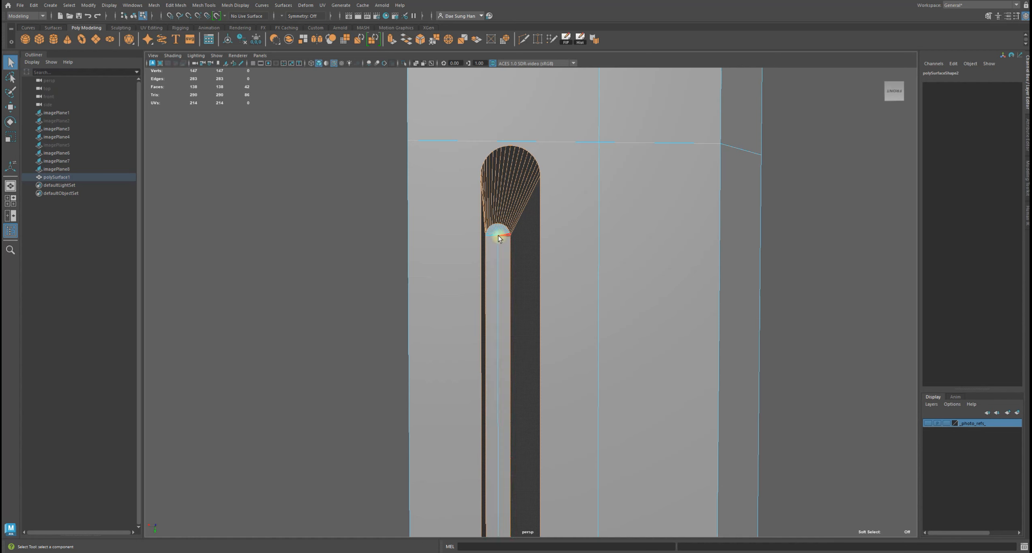
alt+drag(653, 271, 510, 253)
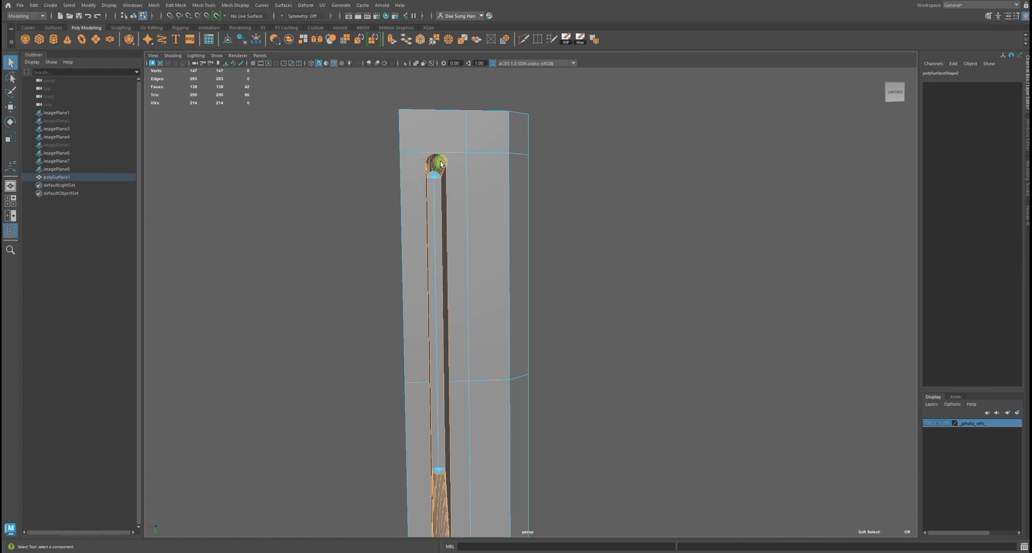
alt+drag(613, 299, 536, 300)
Extrude the selected slot faces
shift+right_click(614, 225)
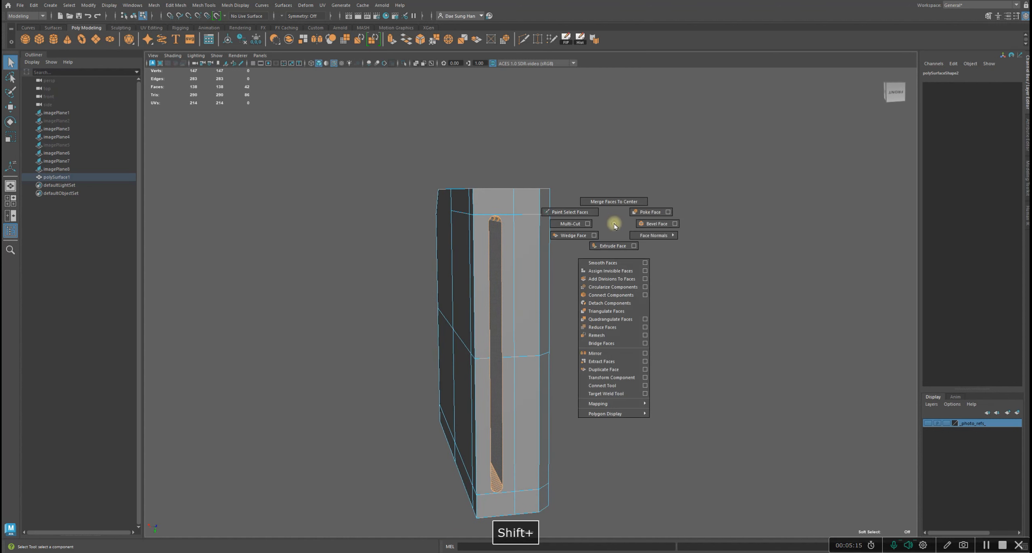
right_drag(615, 226, 614, 245)
alt+drag(478, 192, 489, 198)
alt+middle_drag(490, 198, 485, 340)
alt+right_drag(485, 339, 634, 368)
alt+drag(628, 373, 657, 384)
alt+middle_drag(583, 371, 522, 225)
alt+right_drag(521, 225, 573, 277)
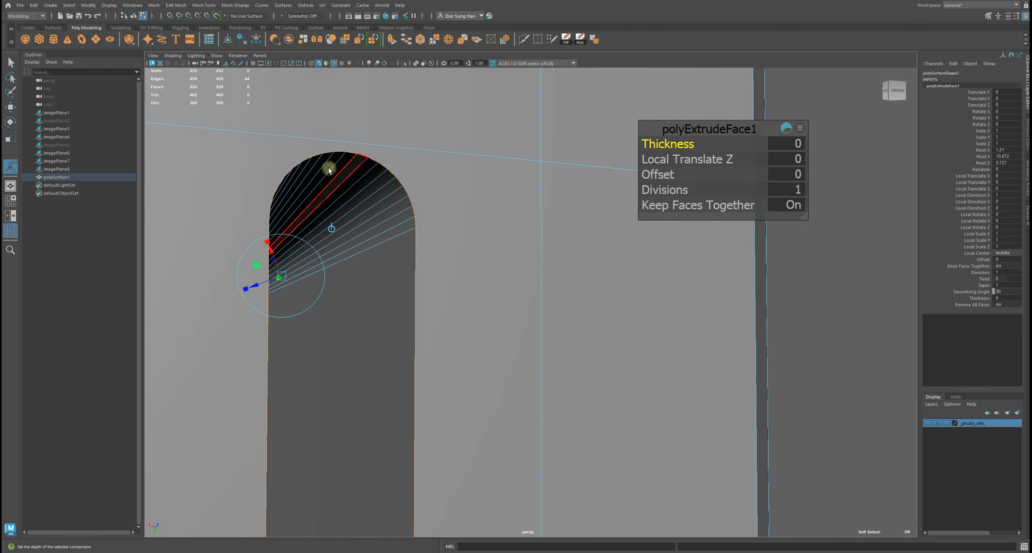
Set the extrusion thickness to 0.15
ctrl+drag(667, 142, 674, 143)
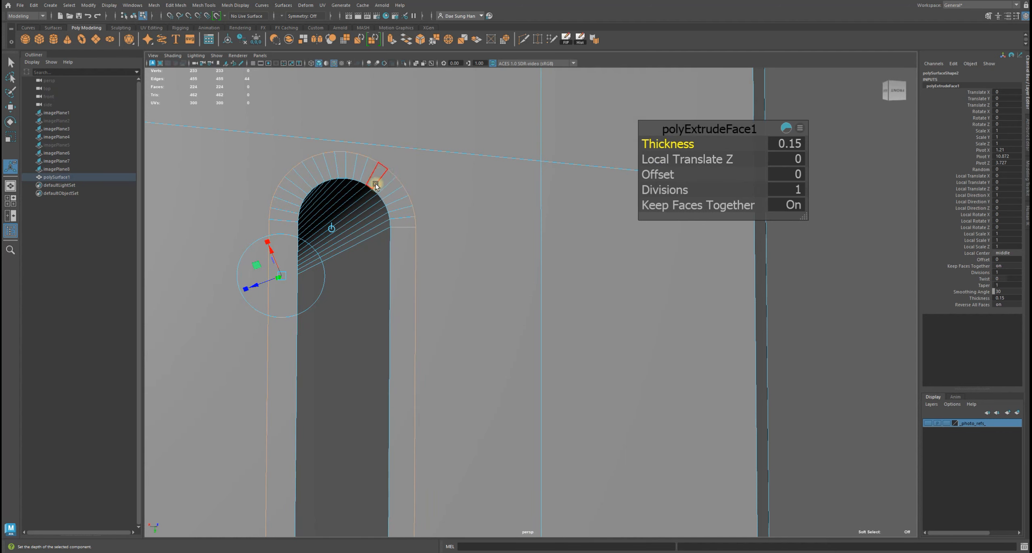
alt+drag(403, 211, 360, 205)
key(f)
alt+drag(451, 209, 574, 237)
alt+middle_drag(574, 238, 609, 313)
alt+drag(608, 313, 468, 242)
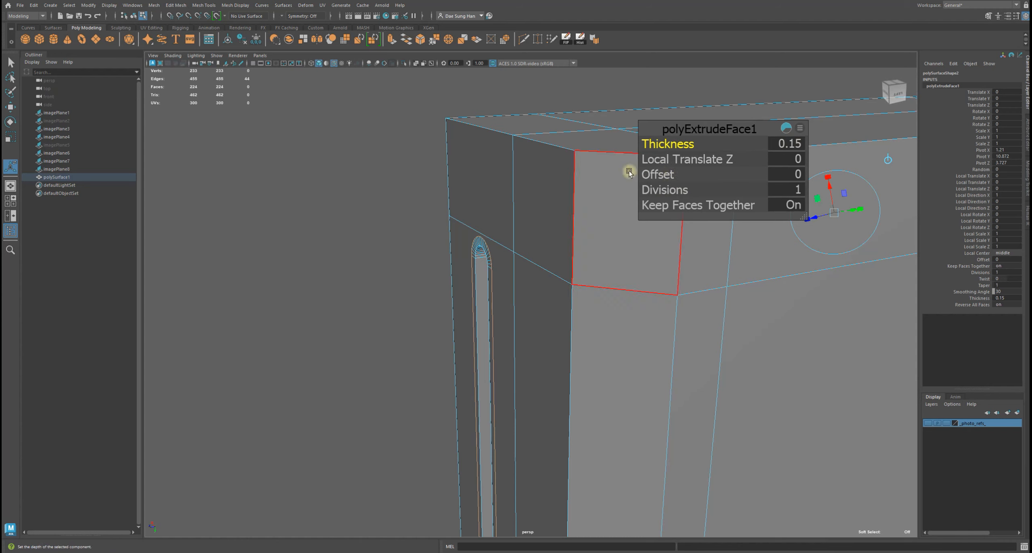
Set the extrusion offset to 0.2 and finish the extrude
ctrl+drag(661, 174, 424, 316)
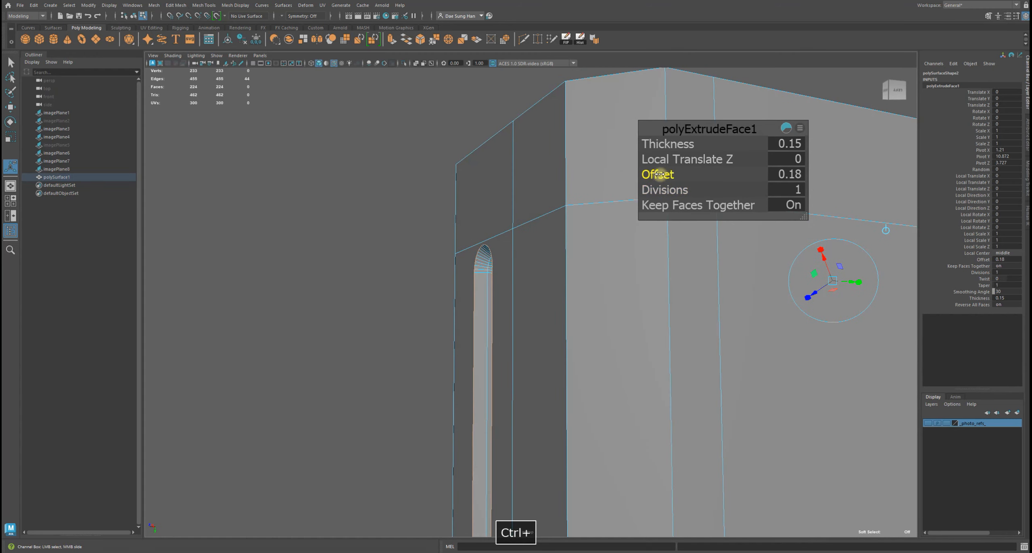
alt+drag(405, 218, 731, 188)
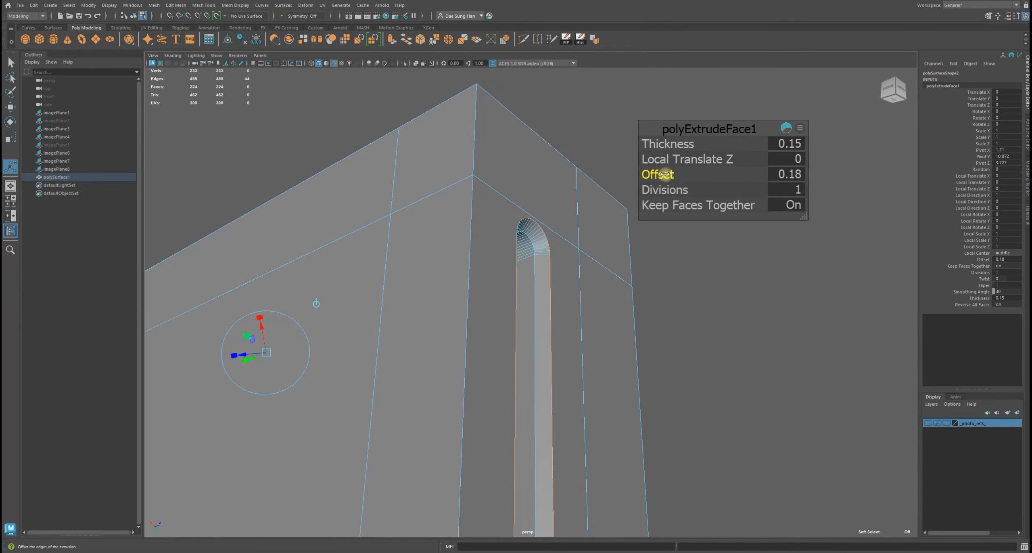
alt+drag(666, 174, 793, 158)
alt+drag(513, 267, 449, 273)
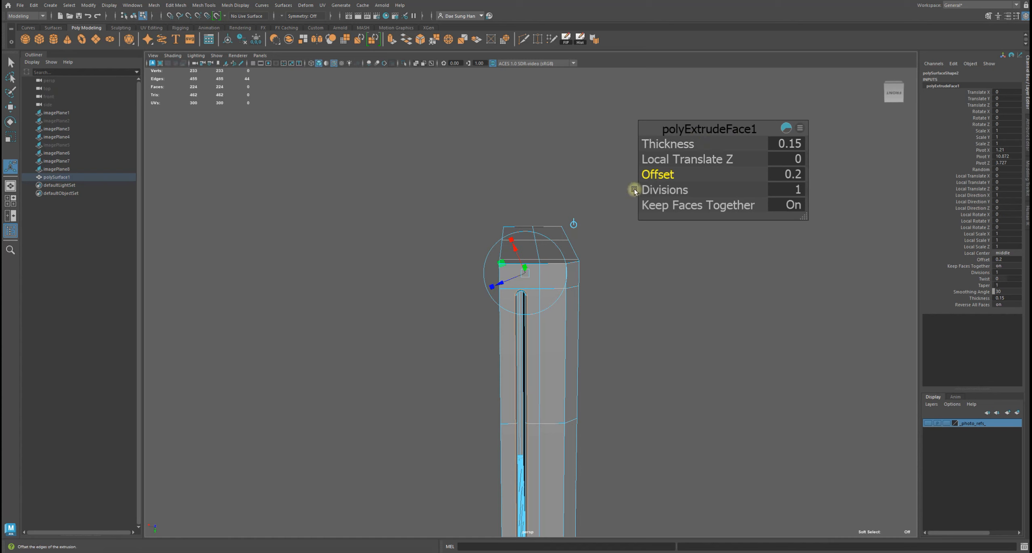
click(723, 350)
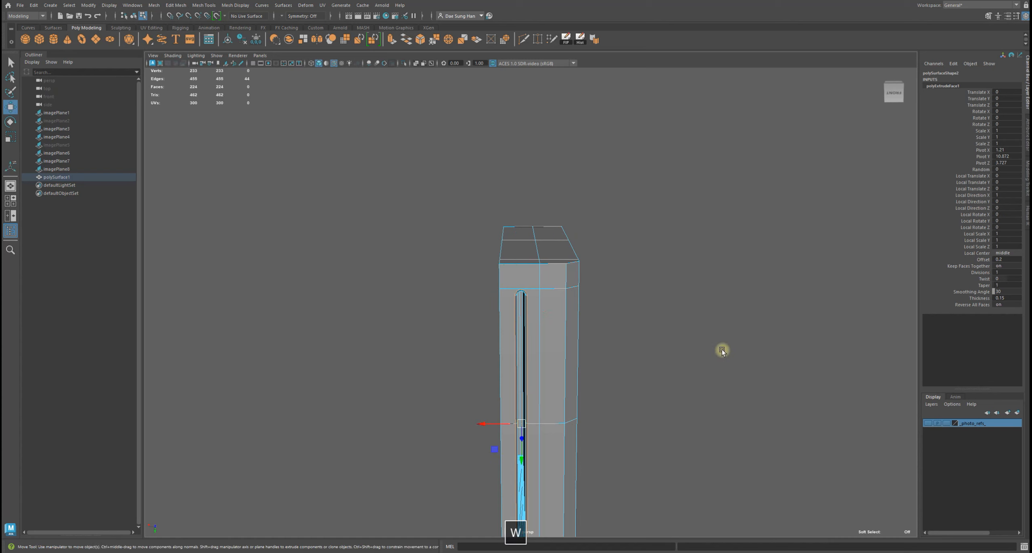
Compare the slot on the model with the reference photos placed around the scene
alt+drag(656, 327, 572, 221)
right_drag(572, 221, 694, 147)
alt+drag(710, 357, 599, 289)
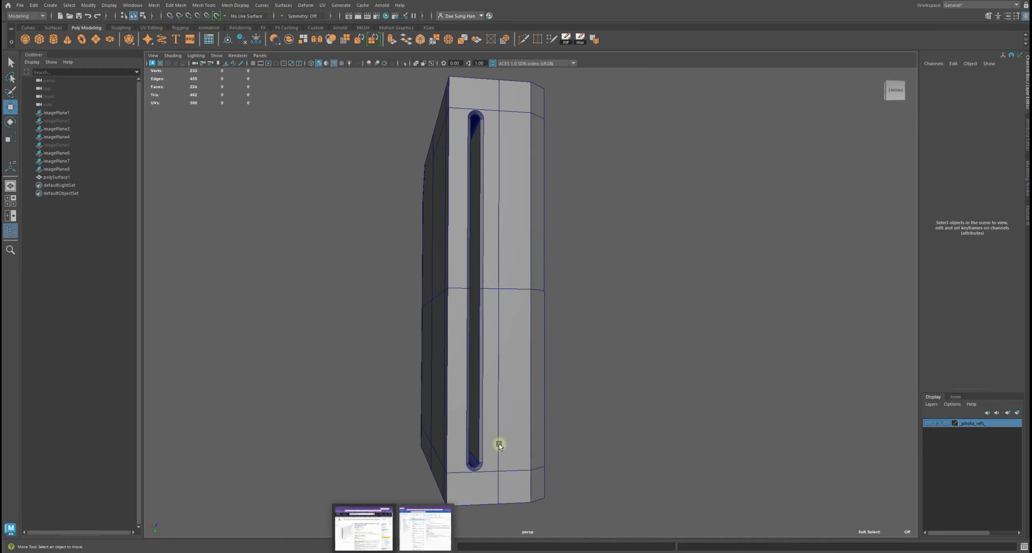
click(927, 423)
alt+scroll(528, 276, down, 3)
alt+drag(382, 312, 523, 394)
alt+drag(866, 93, 1031, 226)
alt+drag(560, 179, 471, 175)
alt+middle_drag(472, 175, 555, 188)
alt+right_drag(555, 188, 939, 355)
alt+middle_drag(646, 169, 461, 202)
alt+middle_drag(519, 156, 413, 217)
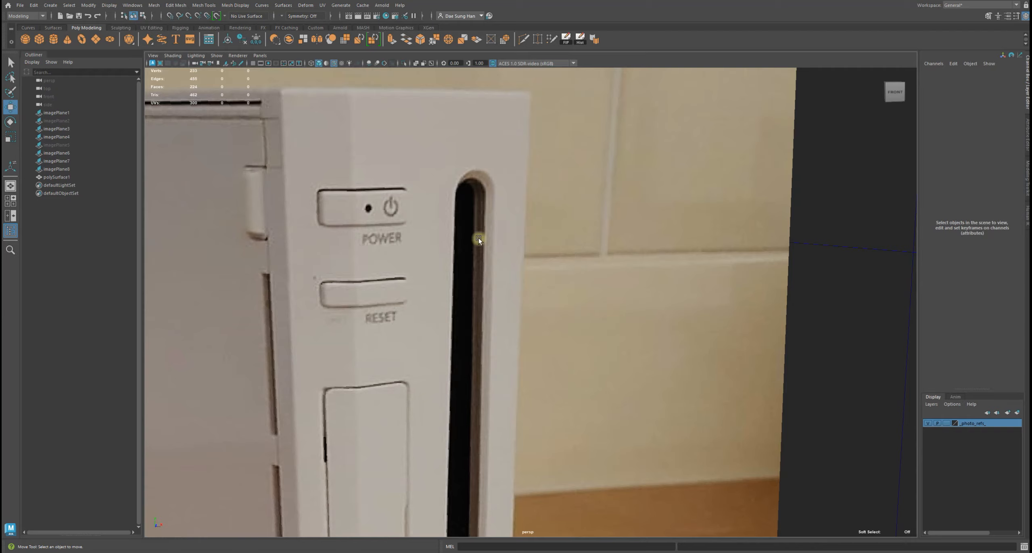
alt+right_drag(524, 398, 499, 433)
alt+middle_drag(498, 433, 498, 303)
alt+right_drag(474, 340, 545, 375)
alt+drag(543, 410, 428, 387)
alt+middle_drag(428, 387, 588, 362)
alt+right_drag(554, 362, 310, 345)
alt+drag(311, 345, 320, 350)
alt+right_drag(320, 350, 611, 398)
alt+middle_drag(611, 398, 578, 304)
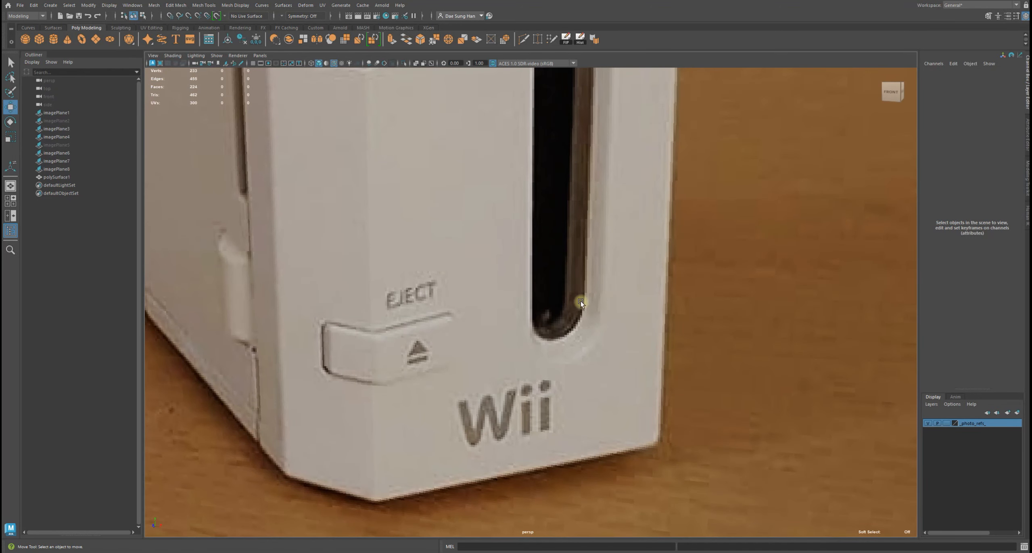
alt+right_drag(580, 288, 531, 68)
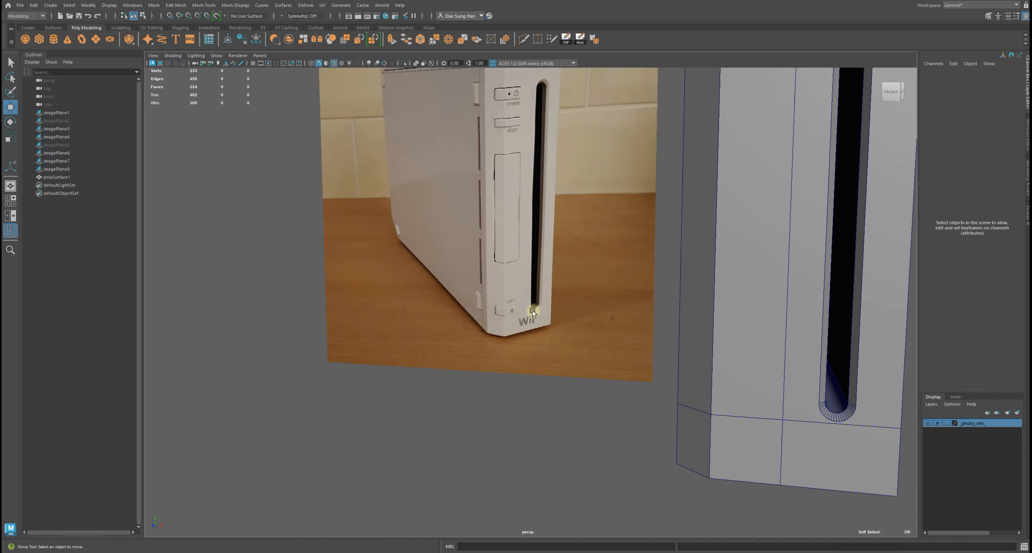
alt+middle_drag(545, 73, 519, 487)
alt+middle_drag(385, 233, 611, 278)
alt+right_drag(403, 250, 650, 342)
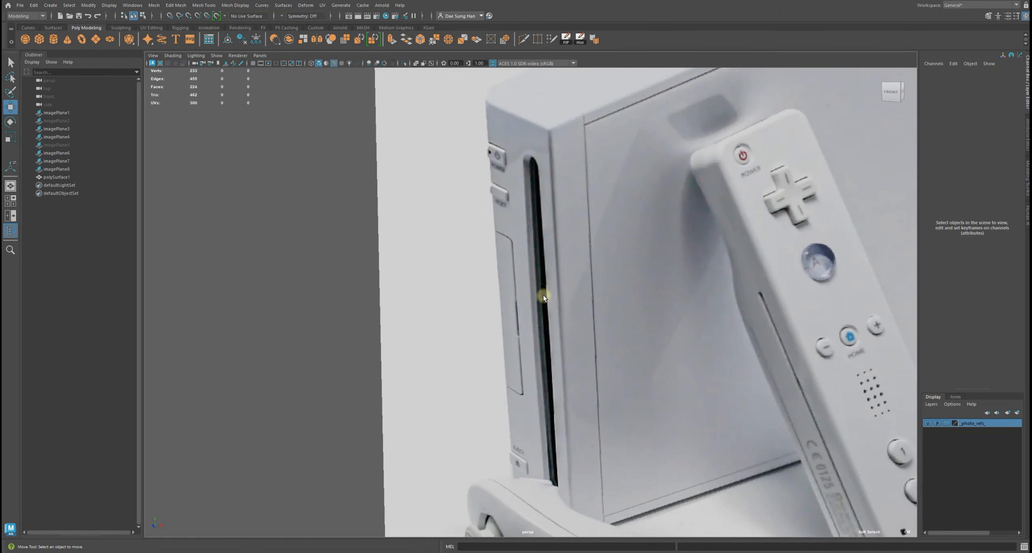
alt+right_drag(542, 183, 464, 185)
alt+middle_drag(563, 158, 522, 280)
alt+right_drag(541, 285, 491, 327)
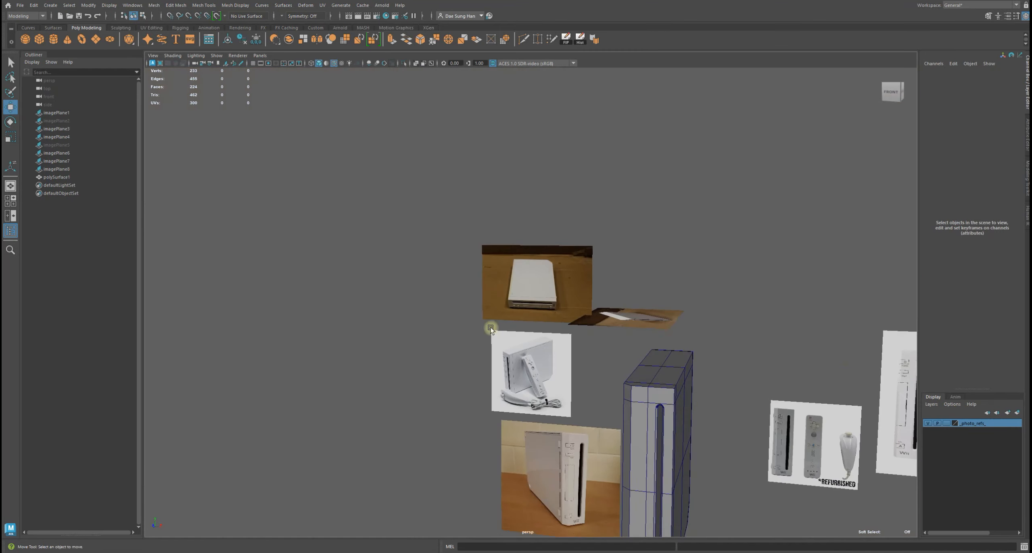
alt+middle_drag(491, 327, 529, 253)
alt+right_drag(530, 254, 624, 246)
alt+right_drag(439, 101, 498, 328)
alt+middle_drag(497, 328, 546, 164)
alt+right_drag(546, 164, 533, 201)
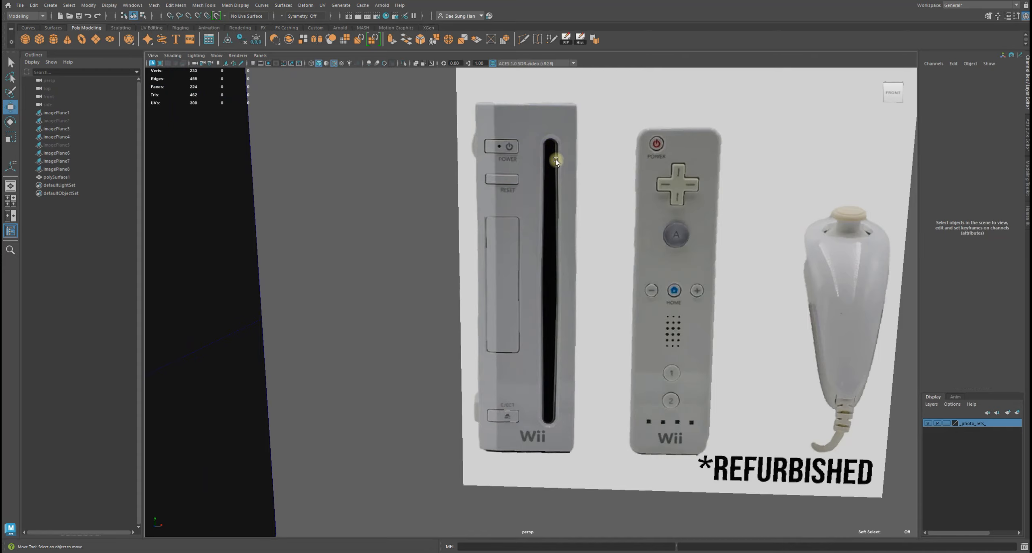
alt+right_drag(650, 314, 229, 248)
alt+drag(265, 193, 302, 185)
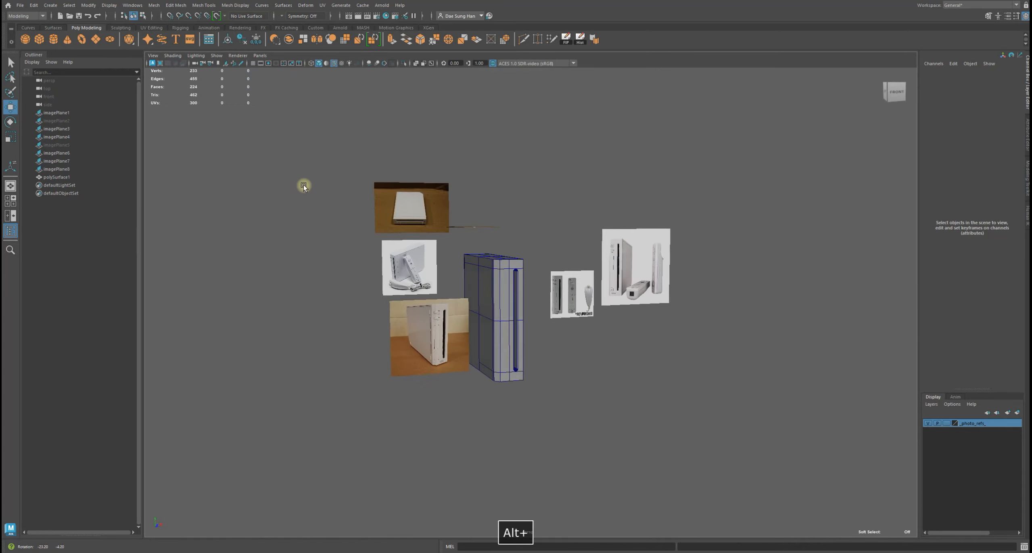
alt+right_drag(303, 184, 544, 286)
alt+drag(544, 288, 431, 180)
alt+right_drag(431, 179, 527, 283)
alt+drag(527, 284, 486, 251)
alt+right_drag(486, 250, 475, 258)
Inspect the extruded rim faces around the slot's rounded top in shaded and wireframe display
click(475, 258)
mouse_move(541, 166)
right_down()
mouse_move(533, 161)
mouse_move(548, 180)
right_up()
alt+right_drag(752, 256, 573, 236)
alt+drag(572, 236, 458, 244)
alt+right_drag(458, 244, 632, 308)
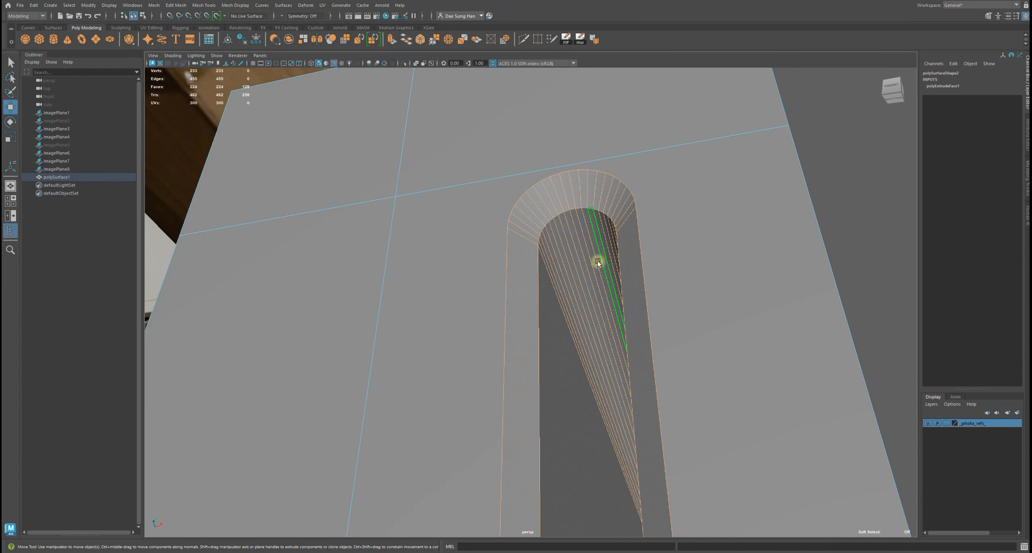
alt+drag(608, 270, 590, 314)
alt+right_drag(590, 313, 781, 409)
alt+drag(781, 409, 680, 346)
alt+middle_drag(679, 345, 731, 388)
alt+drag(735, 370, 746, 314)
alt+drag(894, 89, 521, 319)
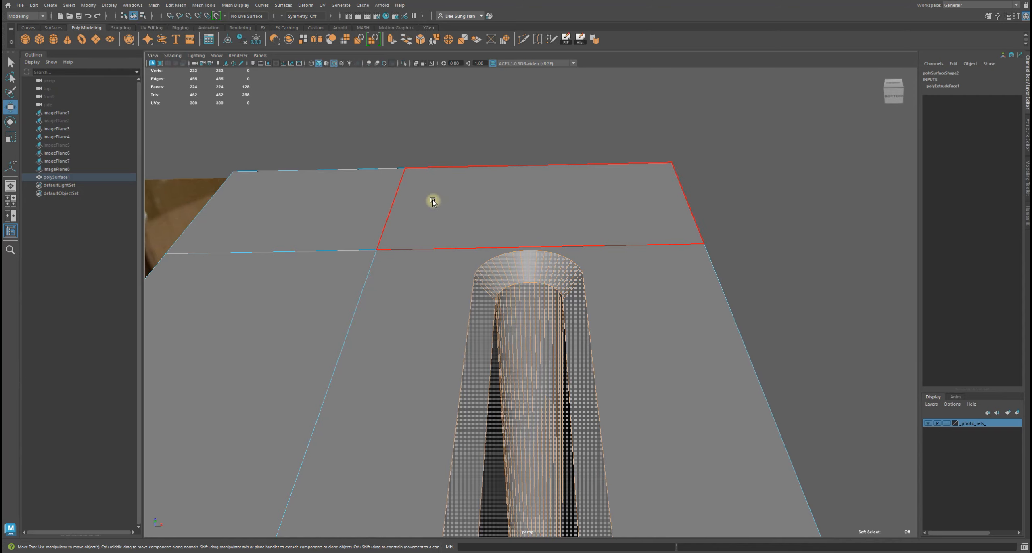
mouse_move(587, 278)
alt+mouse_down()
mouse_move(520, 336)
mouse_move(597, 309)
mouse_move(583, 282)
mouse_move(506, 302)
mouse_move(588, 302)
mouse_move(590, 279)
alt+mouse_up()
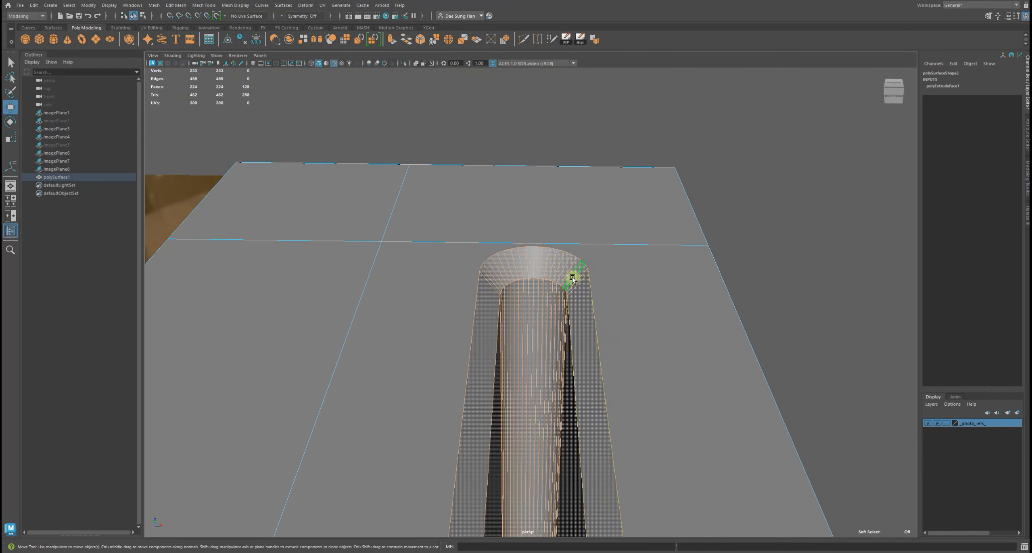
key(4)
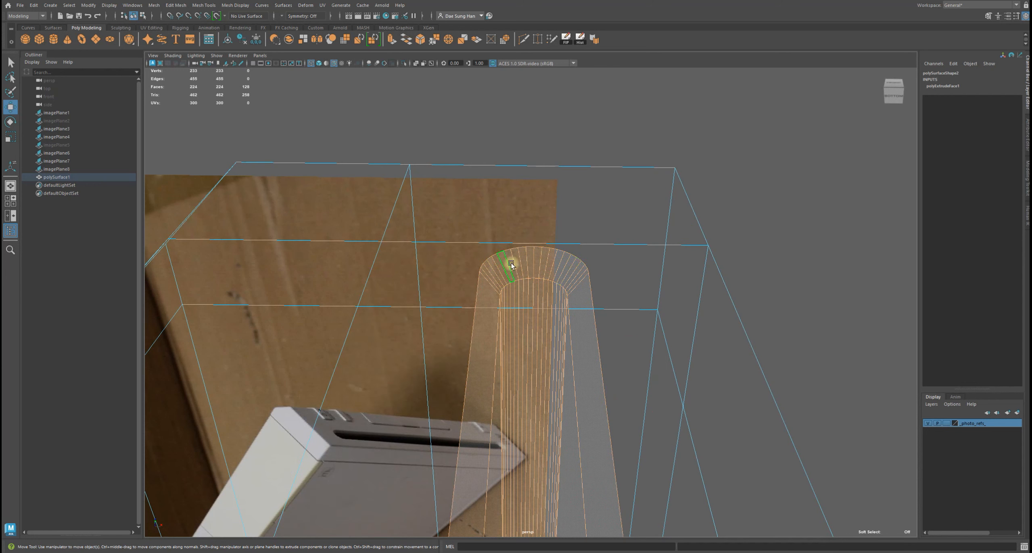
ctrl+drag(390, 201, 437, 214)
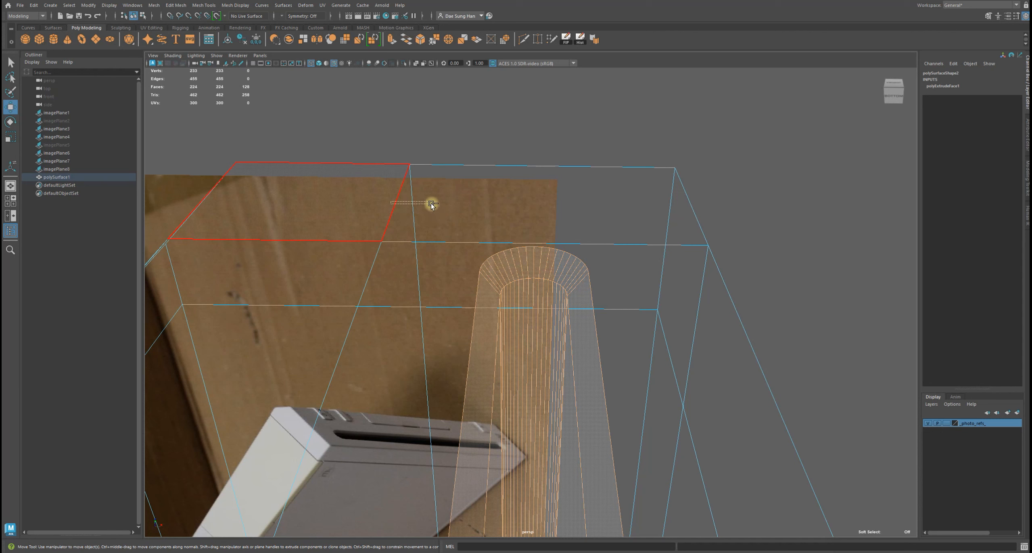
Remove the body faces above the slot's top from the current face selection
ctrl+drag(431, 204, 489, 148)
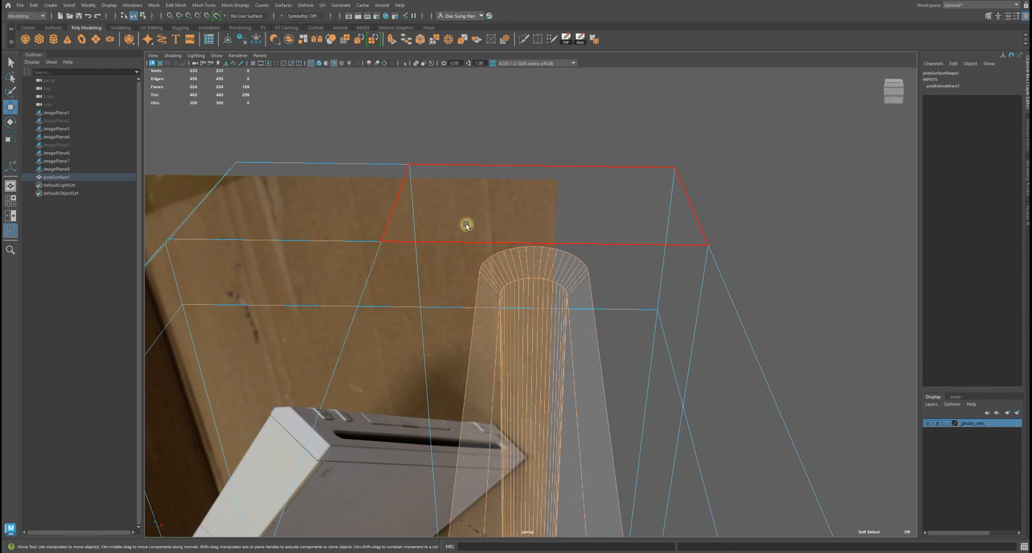
ctrl+drag(590, 232, 590, 288)
drag(626, 247, 660, 274)
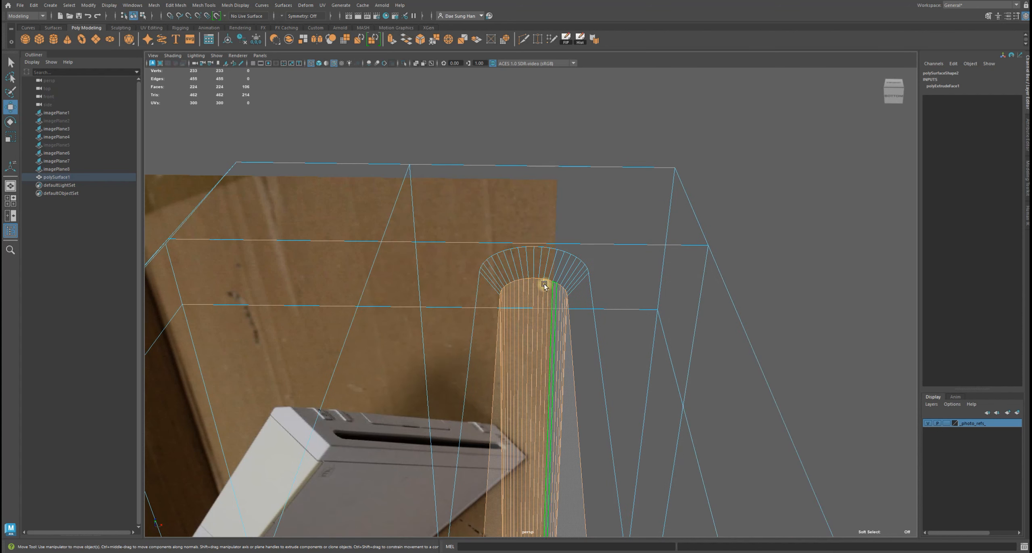
alt+drag(563, 283, 669, 323)
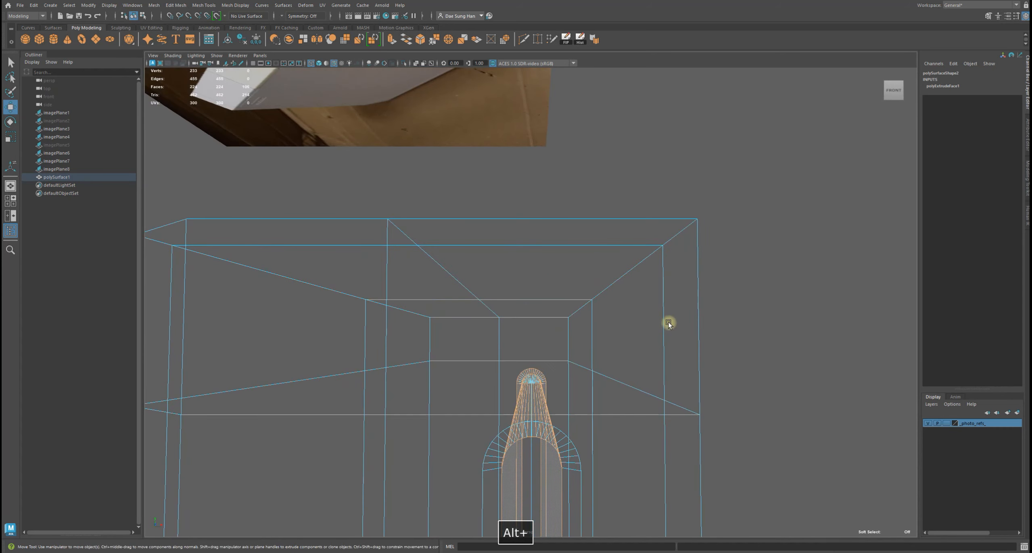
key(5)
mouse_move(519, 322)
alt+right_down()
mouse_move(573, 267)
mouse_move(643, 309)
alt+right_up()
mouse_move(643, 309)
alt+mouse_down()
mouse_move(614, 309)
mouse_move(636, 323)
alt+mouse_up()
alt+middle_drag(537, 263, 526, 173)
alt+middle_drag(475, 312, 483, 221)
alt+drag(479, 312, 444, 404)
alt+middle_drag(450, 418, 485, 170)
alt+drag(485, 170, 528, 267)
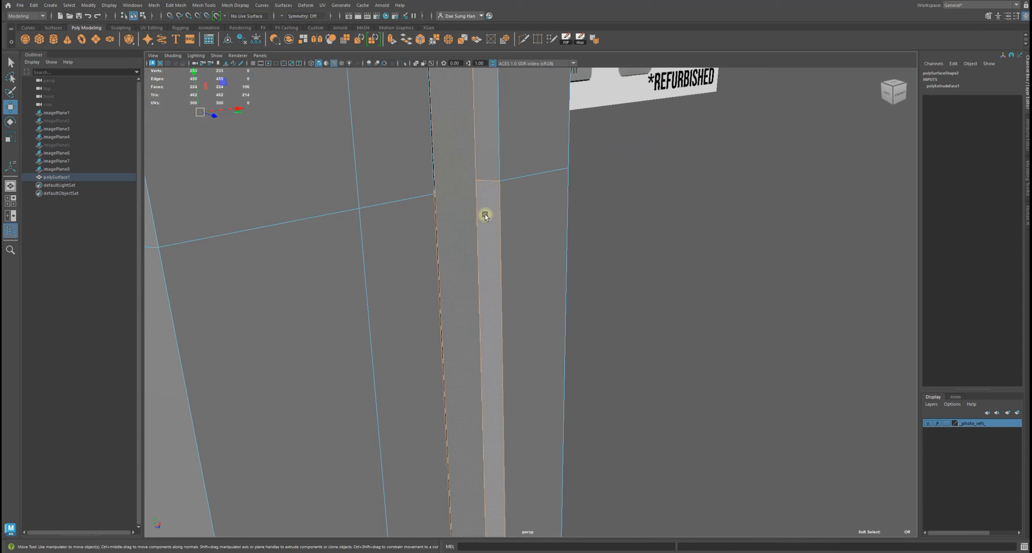
alt+drag(484, 215, 407, 219)
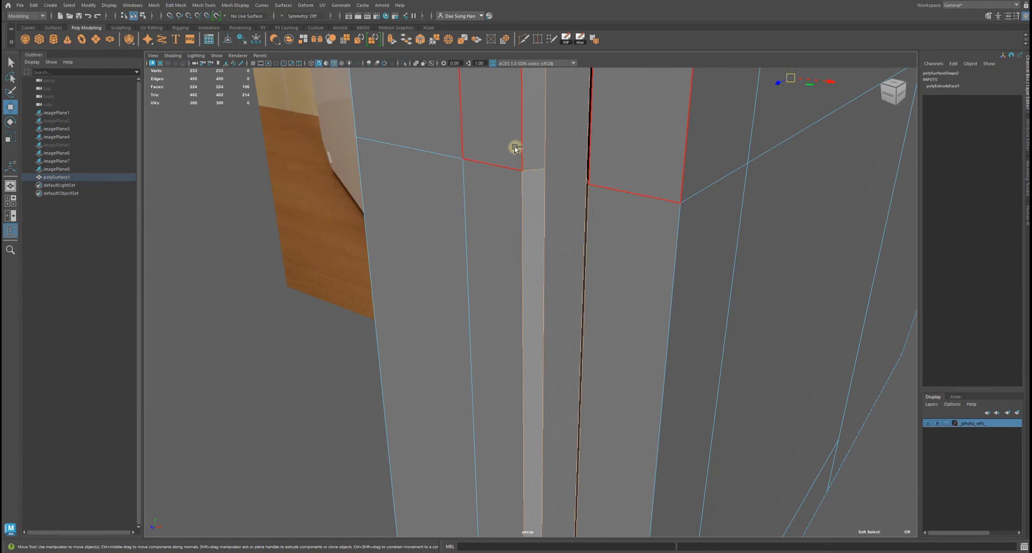
ctrl+click(528, 177)
alt+drag(548, 164, 751, 260)
key(4)
alt+drag(604, 205, 622, 224)
key(5)
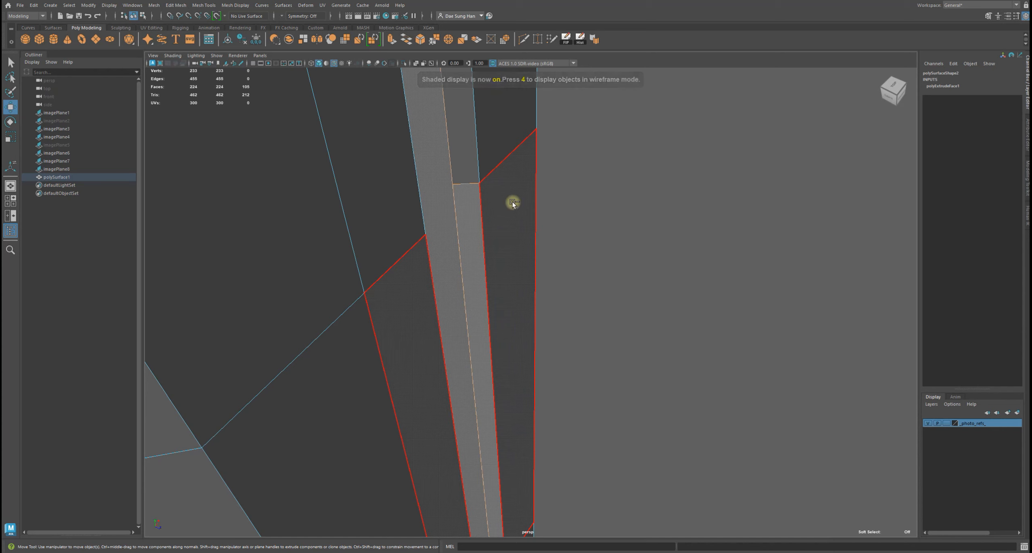
Deselect the flat body faces surrounding the slot's rounded end
ctrl+drag(484, 178, 476, 169)
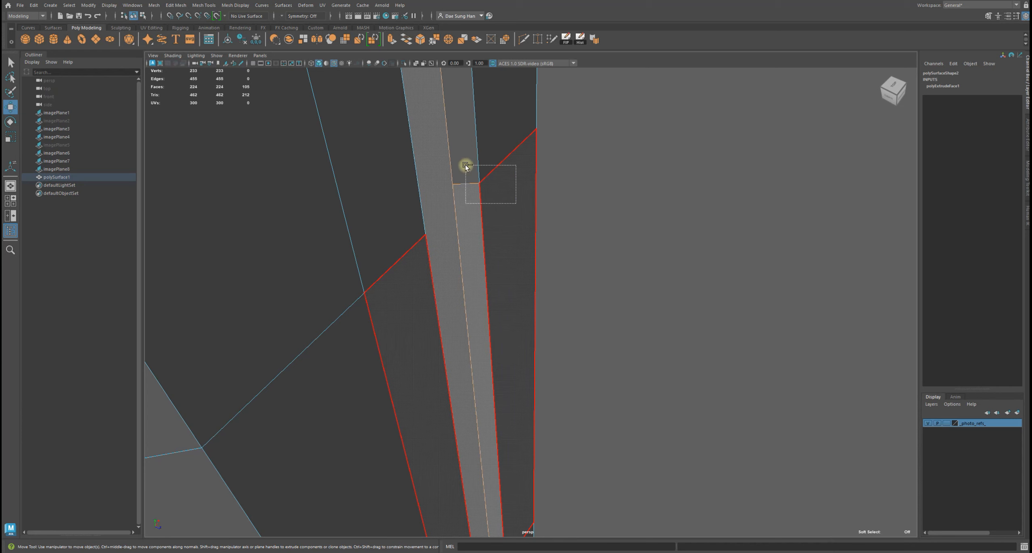
ctrl+drag(467, 162, 464, 161)
alt+drag(638, 318, 463, 376)
alt+right_drag(462, 376, 629, 262)
alt+middle_drag(629, 262, 449, 229)
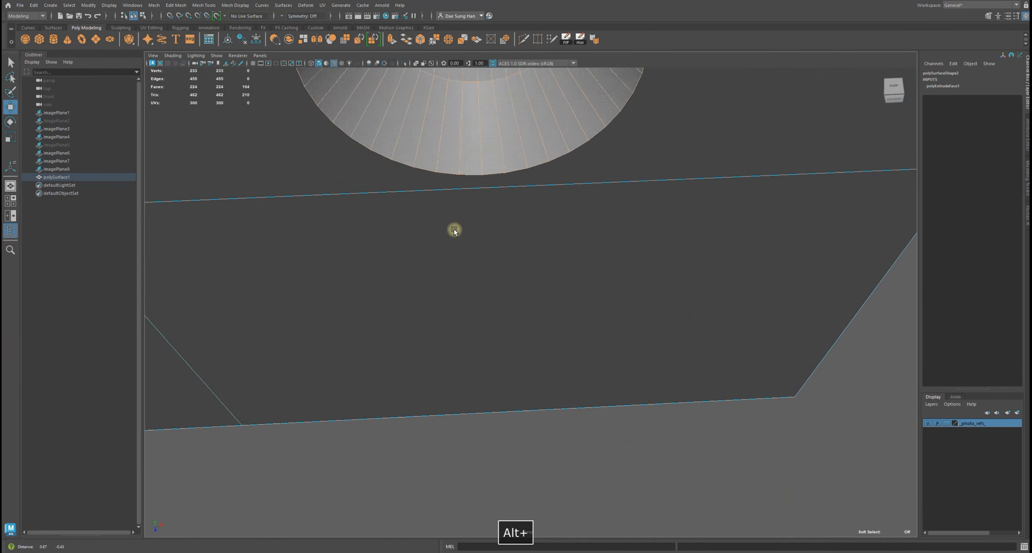
alt+drag(454, 229, 430, 258)
alt+middle_drag(459, 238, 460, 281)
alt+right_drag(461, 281, 431, 288)
key(4)
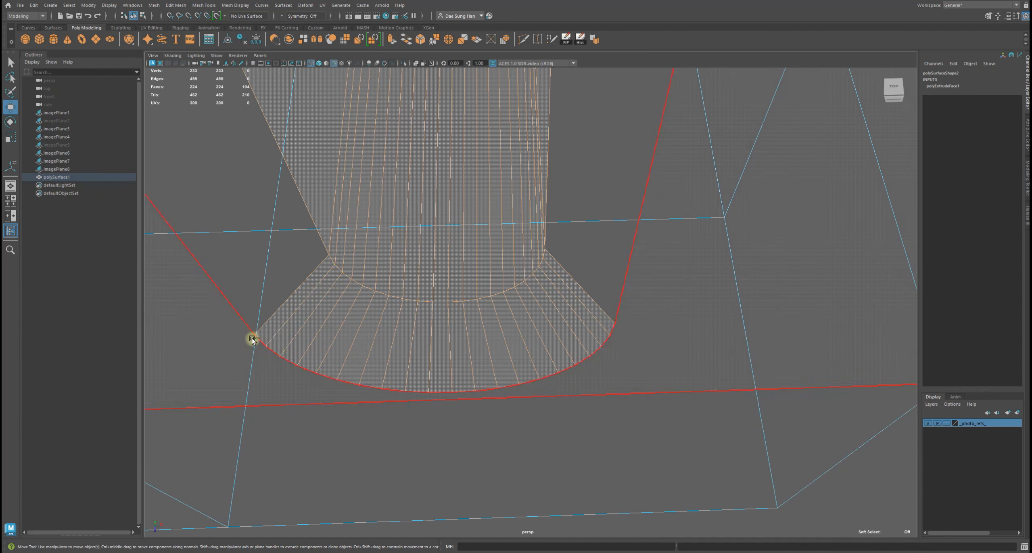
ctrl+drag(237, 312, 244, 323)
ctrl+drag(289, 356, 289, 357)
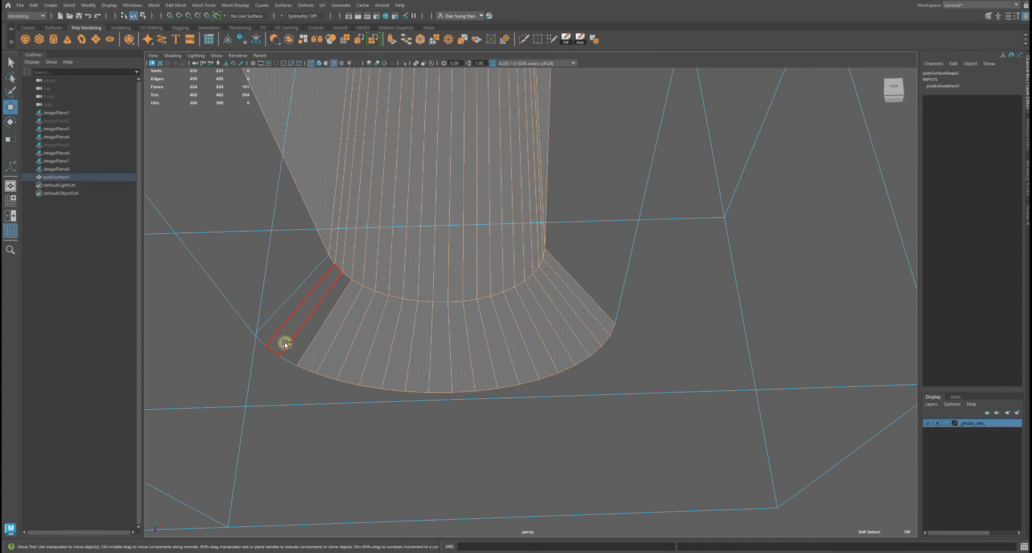
ctrl+drag(411, 394, 636, 400)
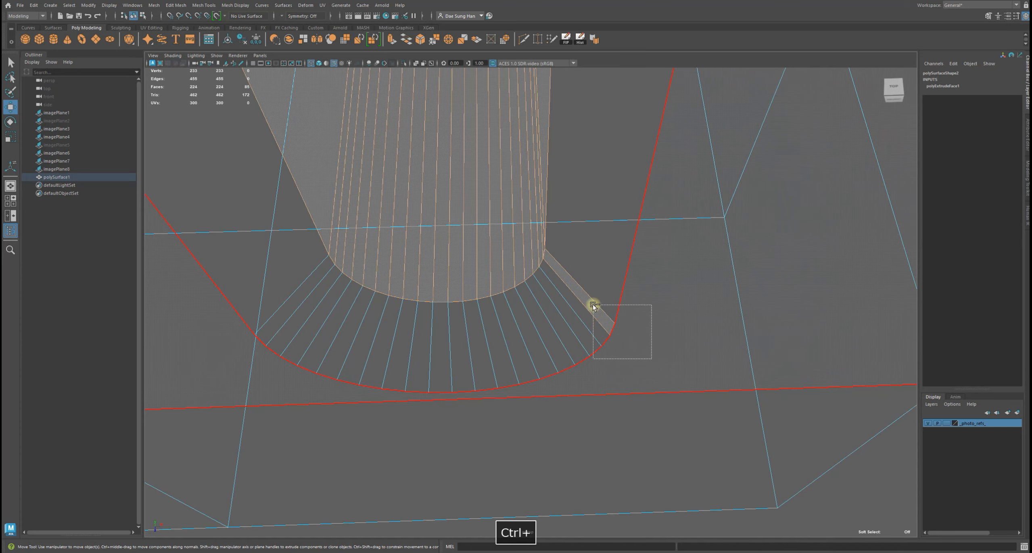
ctrl+drag(593, 305, 593, 306)
alt+drag(674, 317, 432, 378)
Deselect the front faces on the slot's rounded top, keeping only the rim band selected
key(q)
alt+drag(562, 299, 539, 248)
alt+right_drag(538, 248, 668, 279)
alt+drag(668, 279, 554, 255)
alt+middle_drag(554, 255, 343, 185)
alt+right_drag(424, 210, 524, 194)
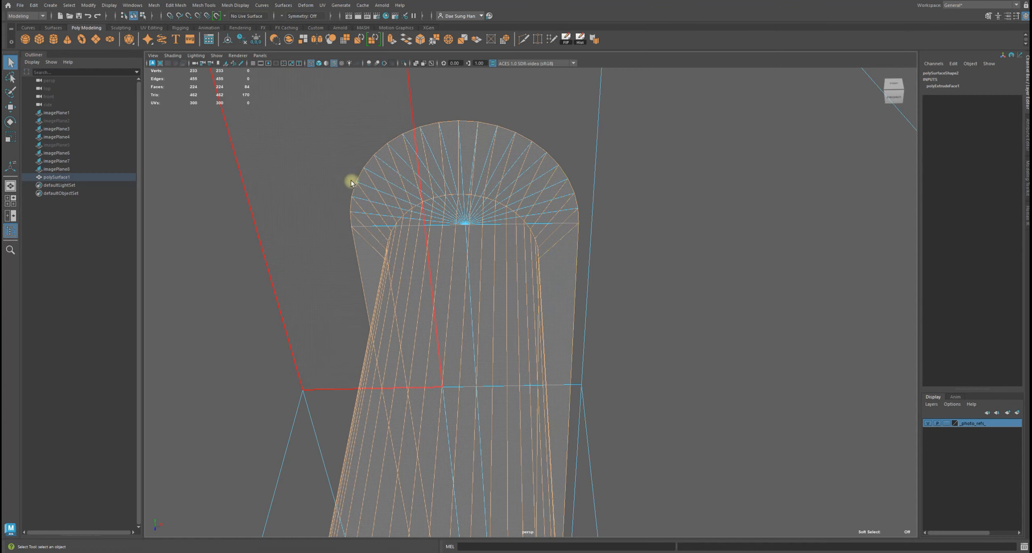
alt+drag(500, 224, 576, 210)
alt+middle_drag(576, 209, 474, 270)
alt+drag(474, 270, 428, 262)
alt+middle_drag(428, 258, 505, 310)
alt+right_drag(498, 292, 539, 234)
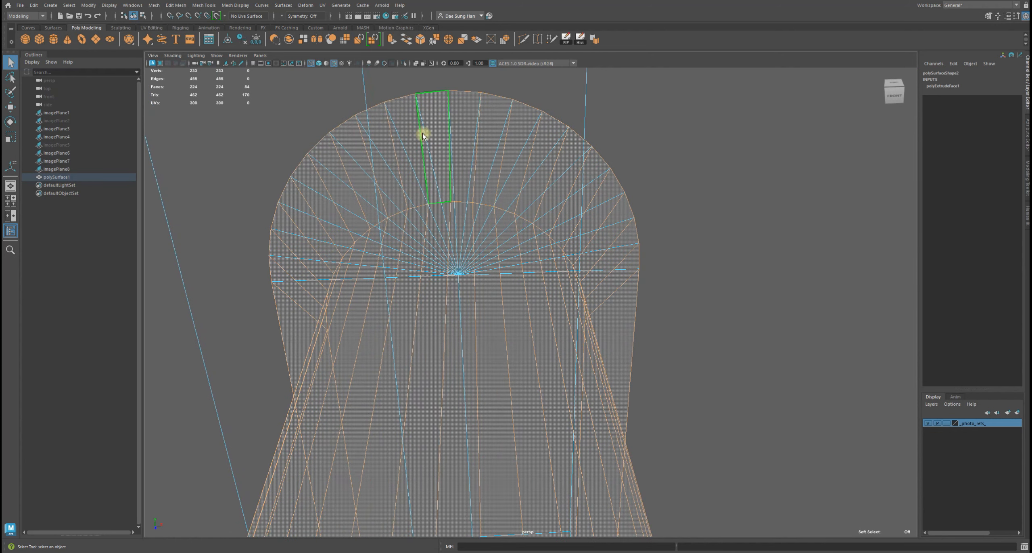
key(4)
key(5)
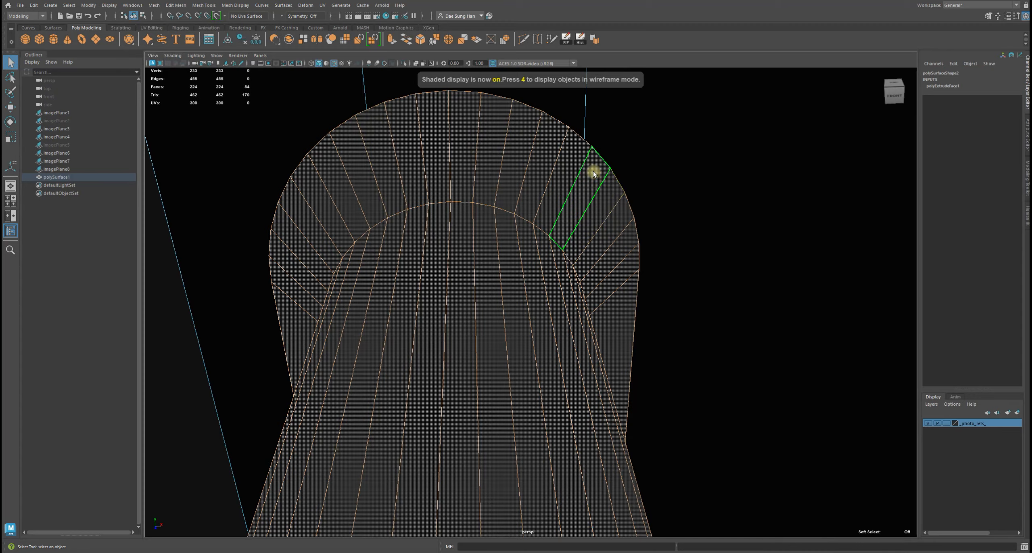
alt+drag(593, 171, 591, 166)
alt+middle_drag(604, 156, 630, 220)
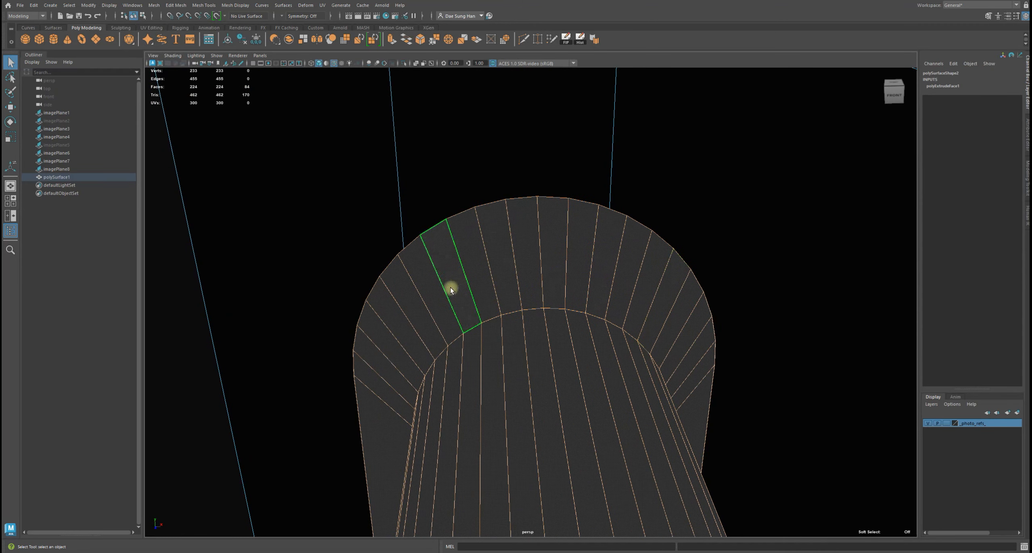
ctrl+drag(330, 161, 721, 257)
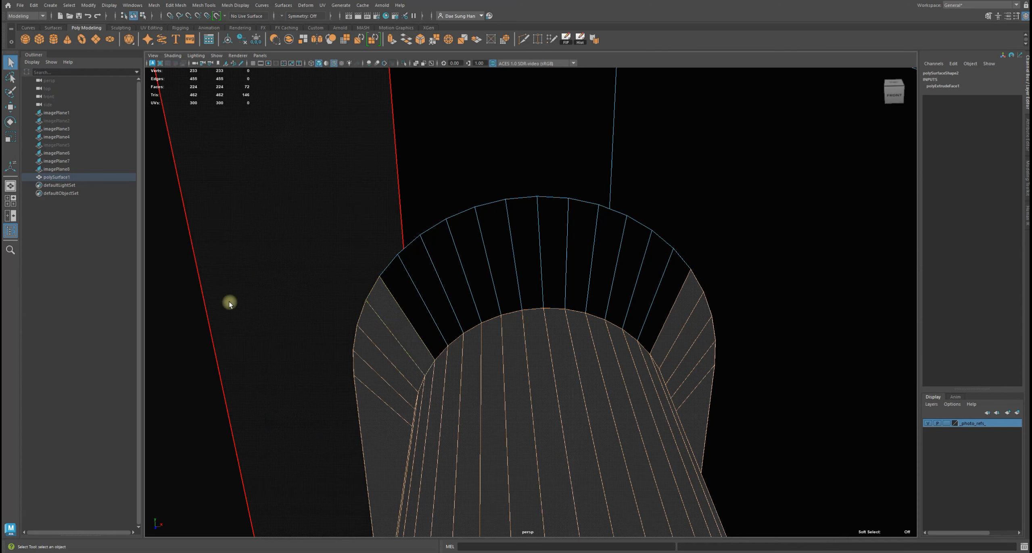
ctrl+drag(245, 228, 385, 411)
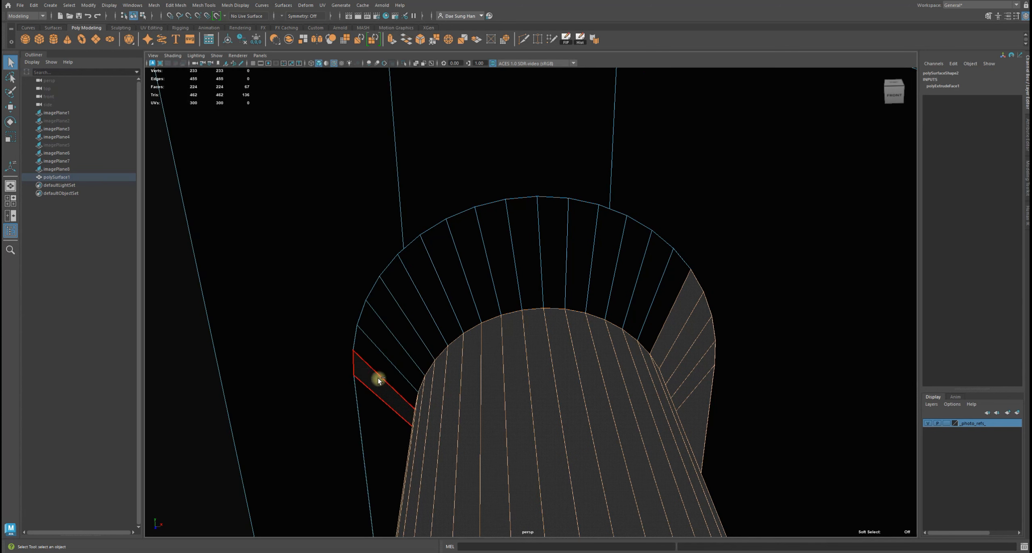
alt+middle_drag(709, 313, 638, 286)
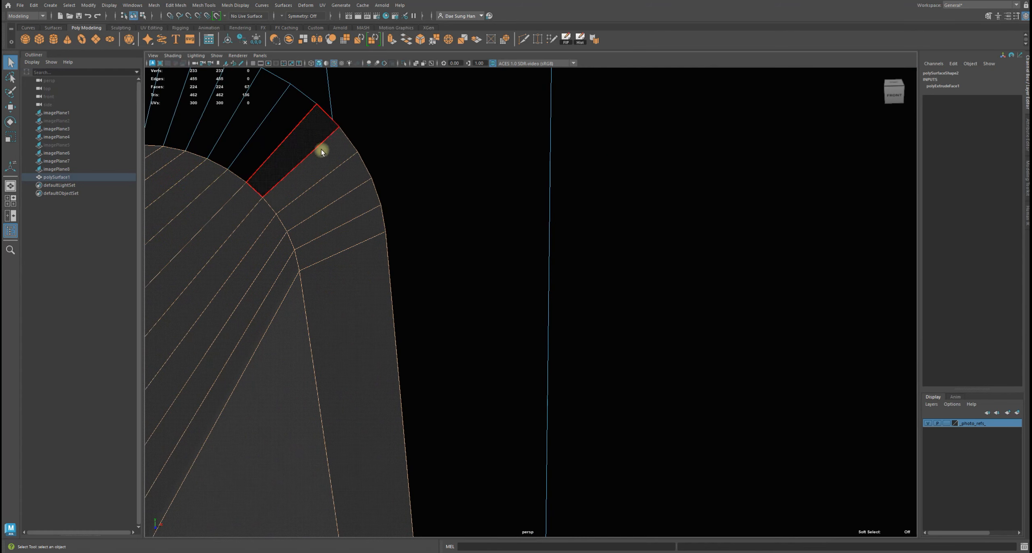
ctrl+drag(446, 265, 365, 186)
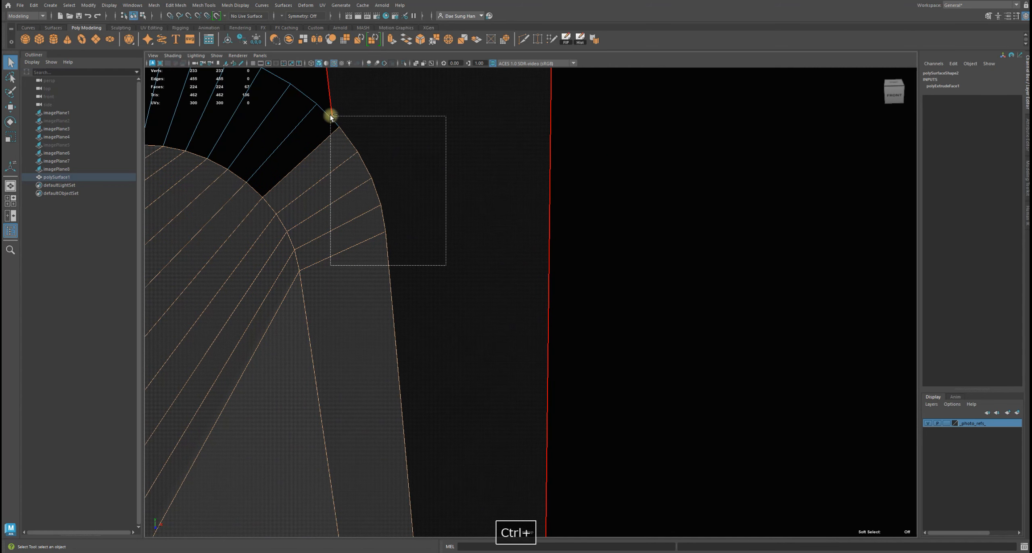
mouse_move(329, 113)
ctrl+mouse_down()
mouse_move(340, 137)
mouse_move(262, 110)
mouse_move(339, 99)
mouse_move(329, 96)
ctrl+mouse_up()
alt+right_drag(536, 244, 527, 266)
alt+drag(527, 267, 446, 270)
alt+right_drag(450, 270, 323, 247)
Deselect the remaining body faces around the slot's other end
key(4)
alt+drag(323, 246, 510, 190)
alt+middle_drag(323, 227, 369, 181)
alt+right_drag(363, 194, 796, 421)
alt+middle_drag(440, 283, 512, 247)
alt+right_drag(464, 258, 577, 315)
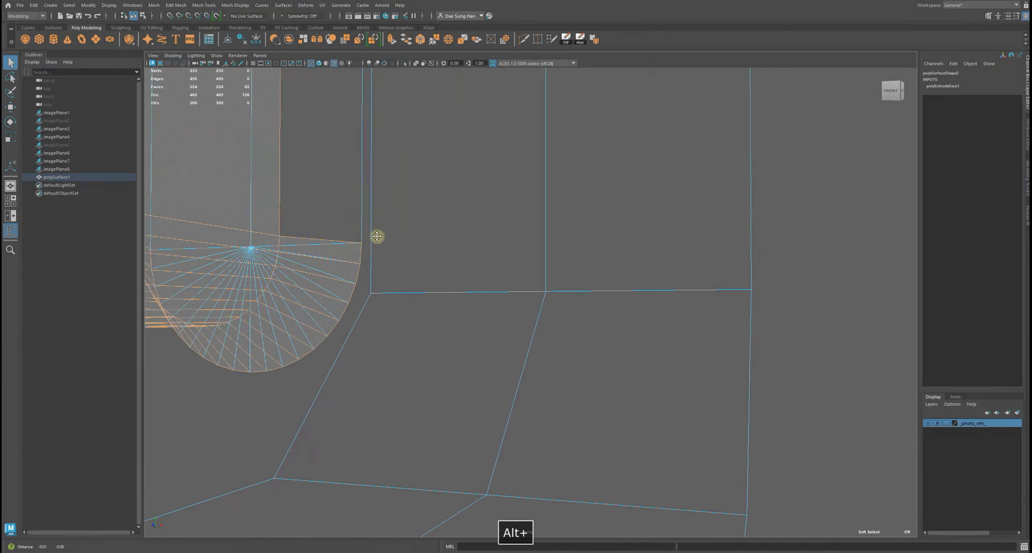
alt+middle_drag(373, 239, 428, 203)
alt+drag(374, 246, 490, 211)
alt+drag(589, 311, 565, 261)
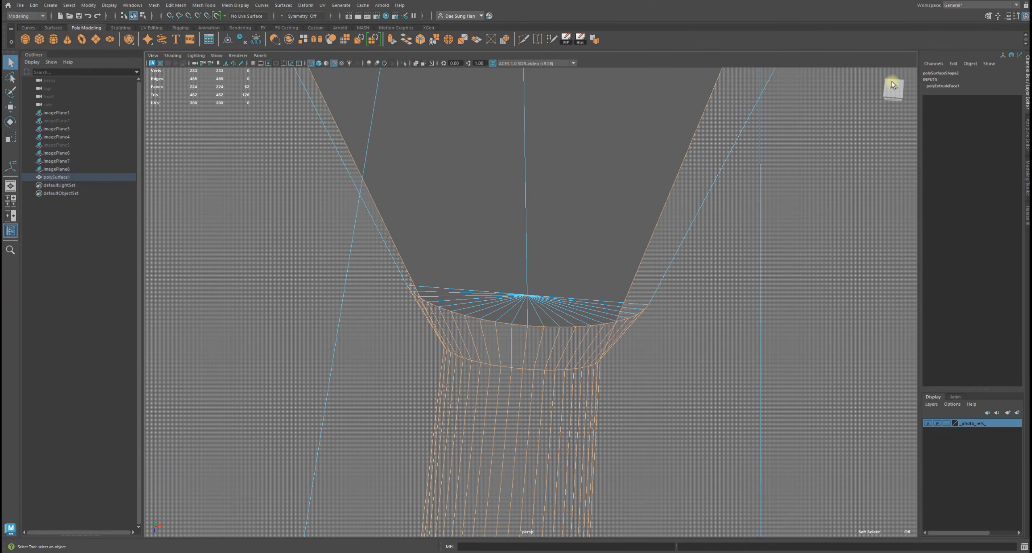
alt+drag(624, 185, 626, 154)
click(898, 98)
mouse_move(571, 205)
alt+mouse_down()
mouse_move(567, 154)
mouse_move(568, 249)
mouse_move(622, 279)
mouse_move(559, 293)
mouse_move(560, 278)
mouse_move(606, 267)
mouse_move(609, 253)
mouse_move(602, 274)
mouse_move(610, 274)
alt+mouse_up()
key(5)
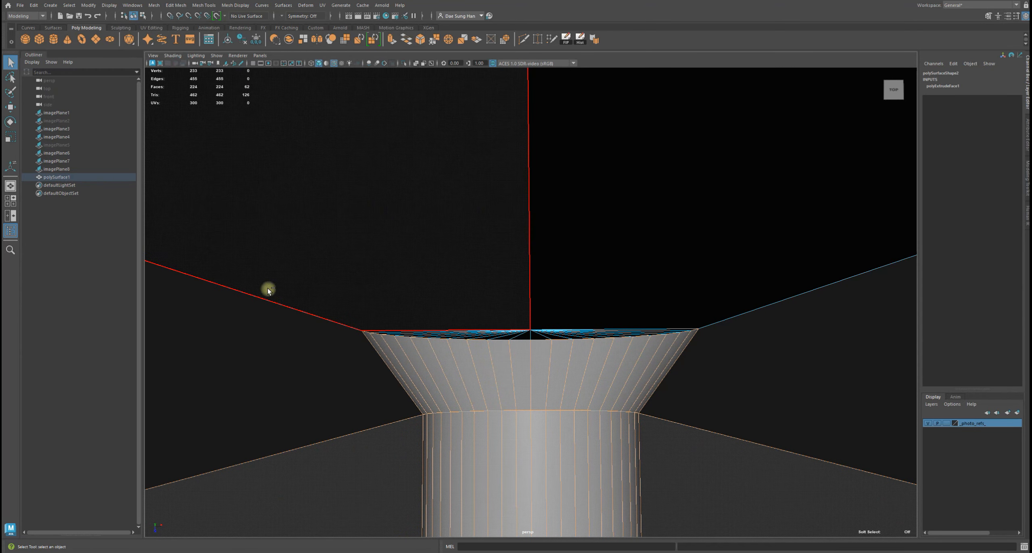
ctrl+drag(490, 309, 815, 350)
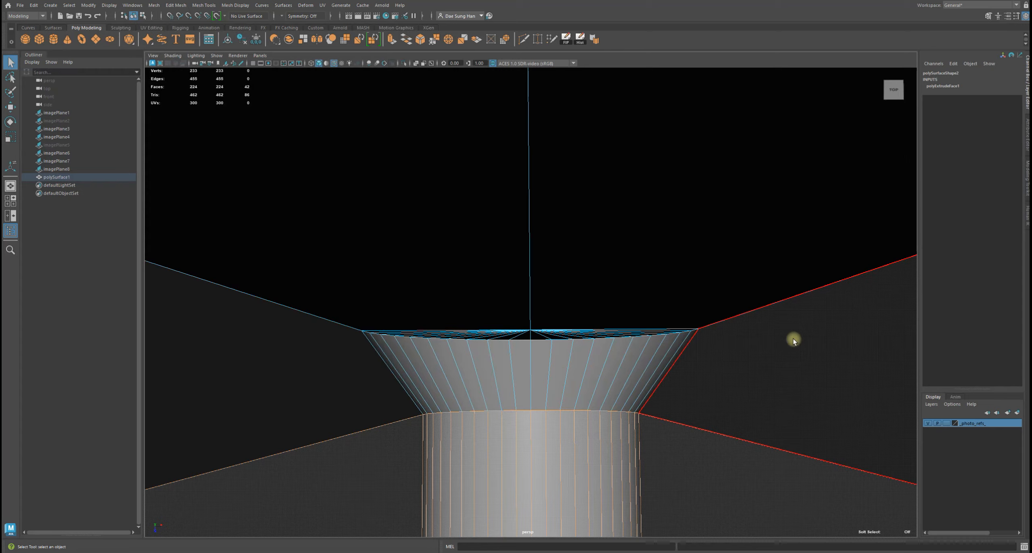
Extrude the selected slot rim faces
alt+drag(733, 363, 594, 195)
alt+right_drag(594, 195, 424, 292)
alt+drag(424, 292, 477, 210)
alt+middle_drag(477, 210, 500, 306)
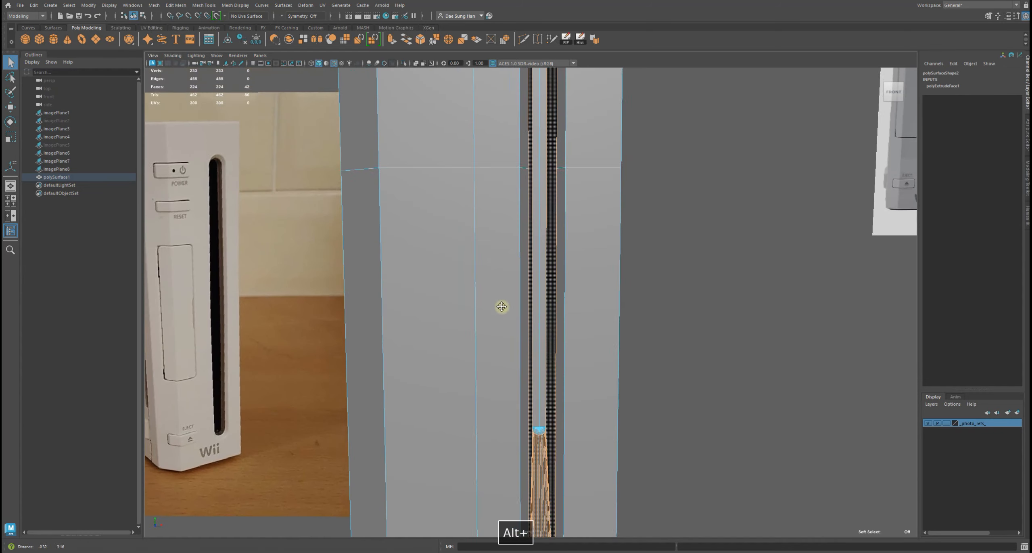
alt+right_drag(500, 306, 536, 383)
alt+drag(536, 382, 555, 364)
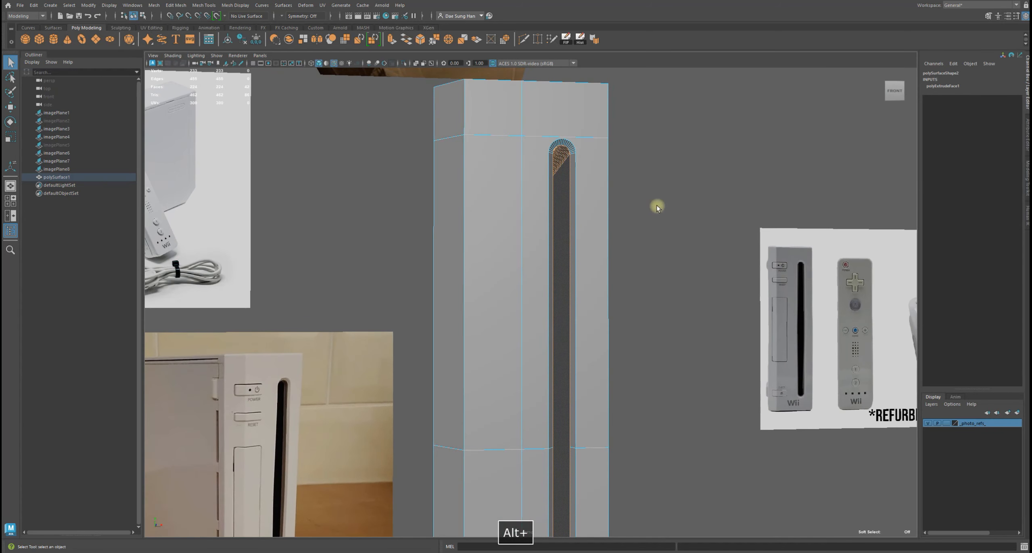
shift+right_click(665, 159)
right_drag(665, 161, 667, 180)
alt+middle_drag(428, 105, 341, 208)
alt+right_drag(341, 207, 501, 301)
alt+drag(404, 231, 463, 263)
alt+right_drag(463, 263, 486, 269)
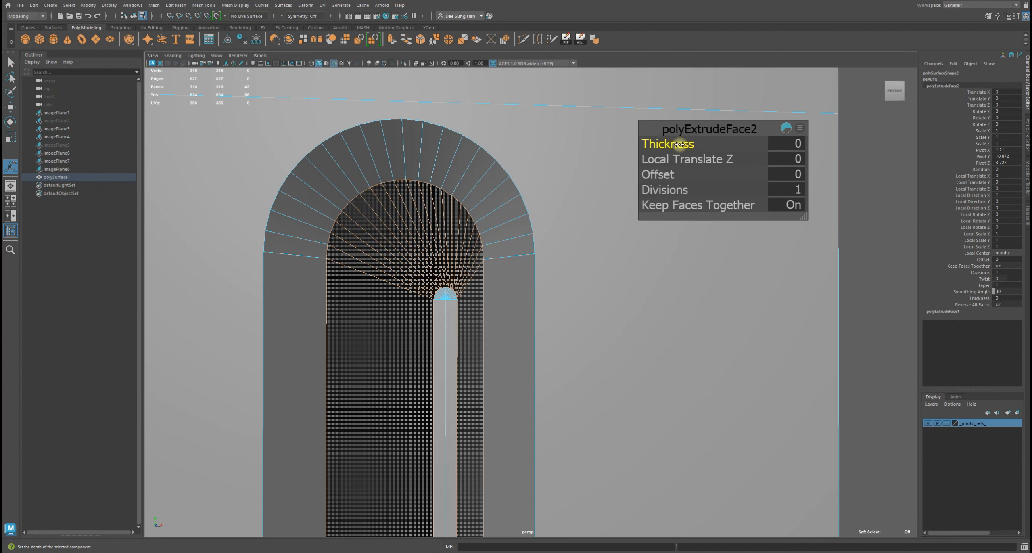
ctrl+drag(668, 146, 669, 146)
alt+right_drag(609, 171, 355, 184)
Set the rim extrusion's thickness to 0.04
key(f)
alt+drag(558, 276, 552, 202)
alt+middle_drag(553, 203, 501, 195)
alt+right_drag(501, 195, 495, 237)
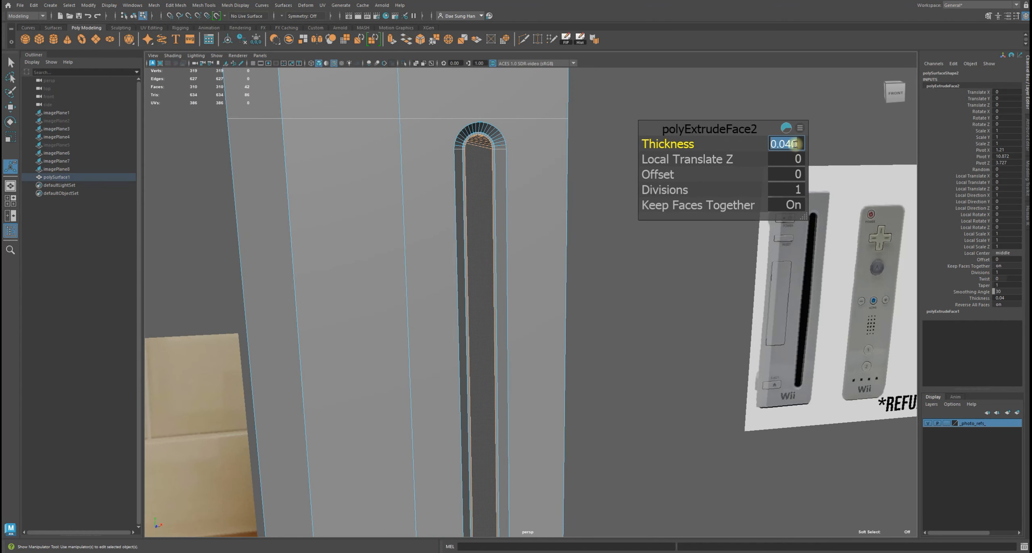
key(Return)
Inspect the extruded slot rim from several angles
click(645, 297)
right_drag(469, 139, 628, 37)
key(q)
click(658, 175)
alt+right_drag(658, 176, 398, 182)
alt+drag(398, 182, 512, 181)
alt+right_drag(513, 182, 596, 202)
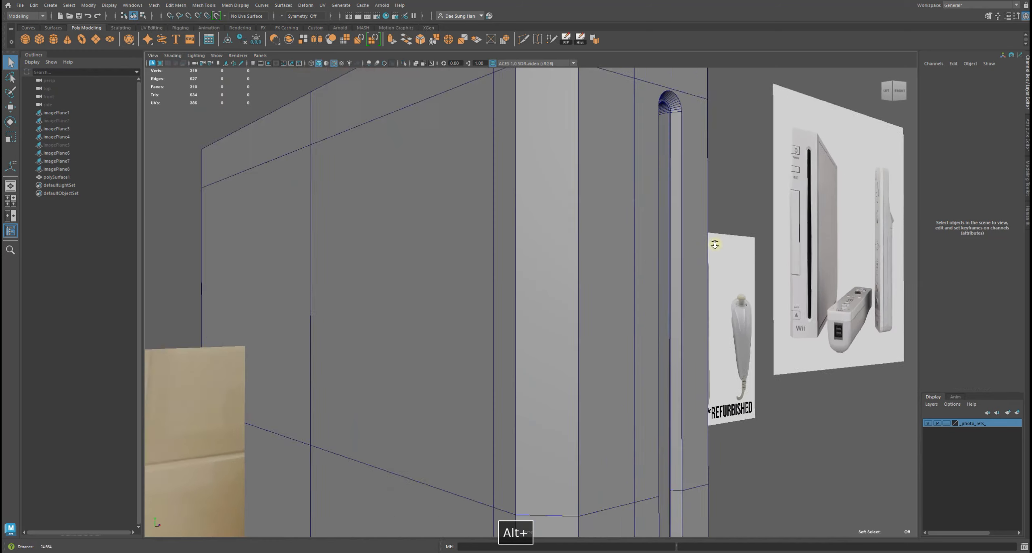
alt+middle_drag(597, 202, 512, 316)
alt+drag(512, 315, 496, 311)
alt+right_drag(495, 311, 604, 308)
alt+middle_drag(604, 310, 483, 291)
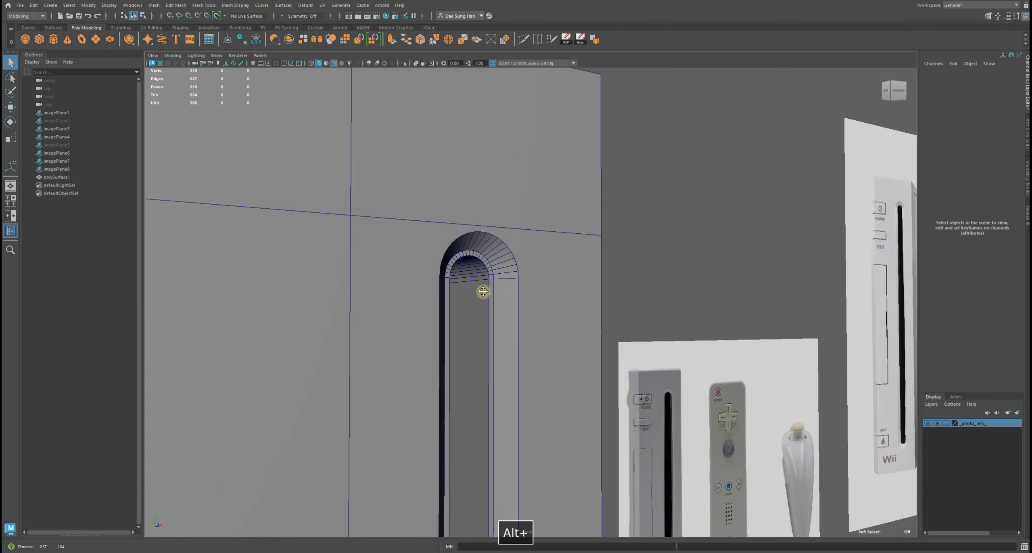
Select the body and set the second face extrusion's thickness to 0.07 in its inputs
click(468, 257)
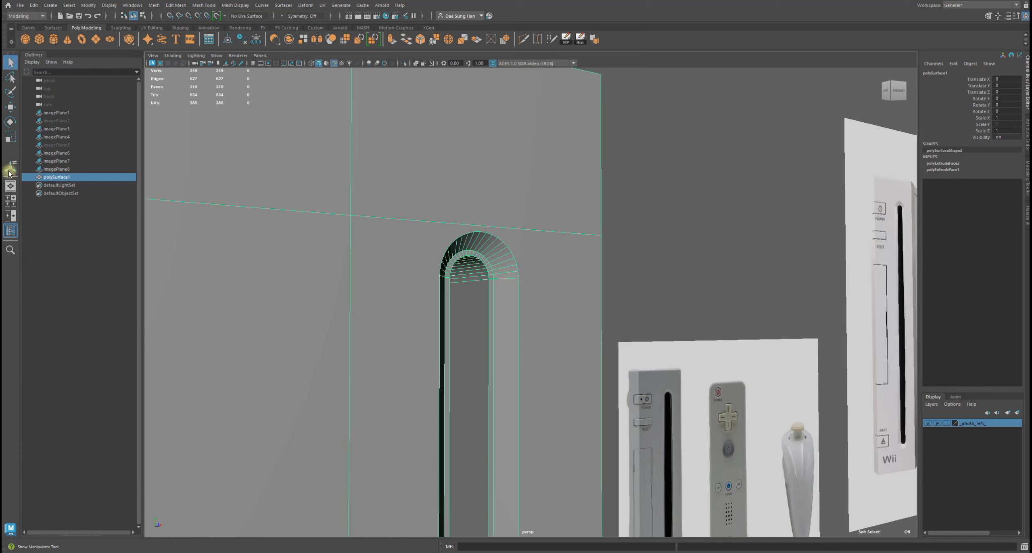
click(943, 164)
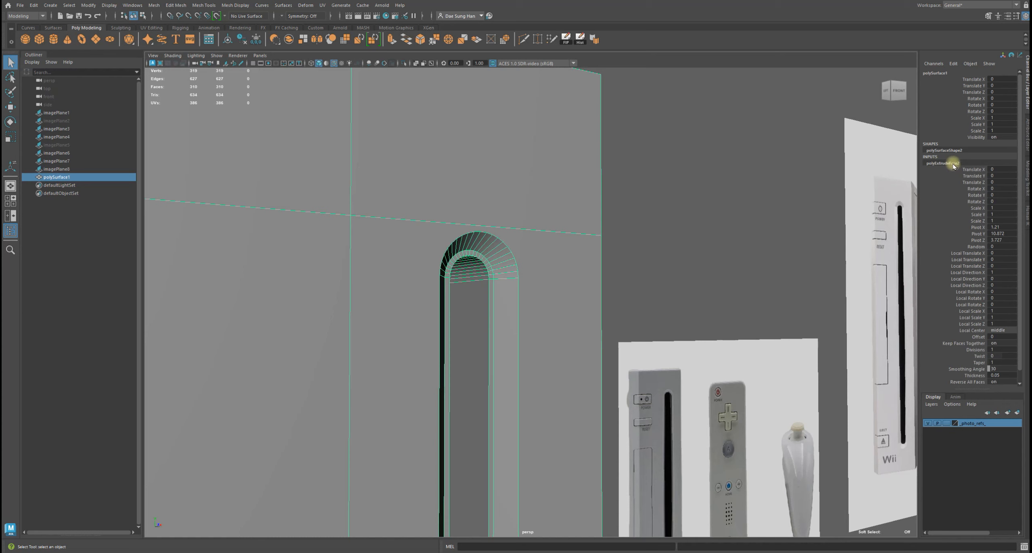
scroll(988, 356, down, 1)
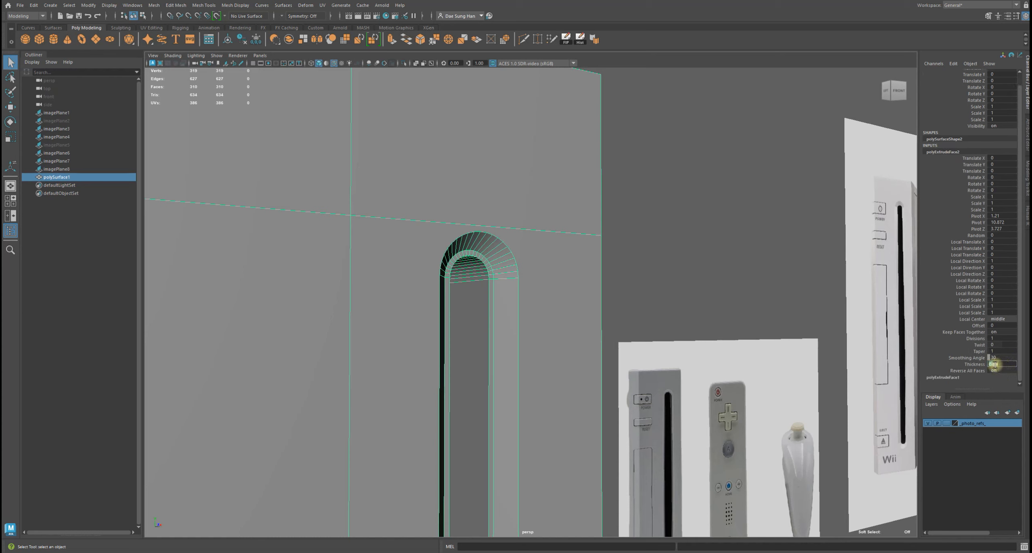
key(Return)
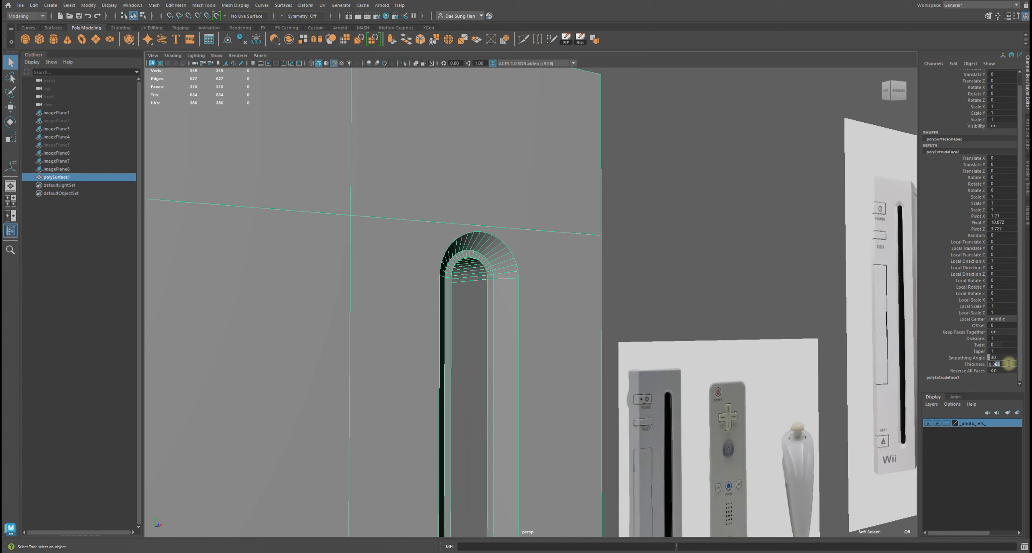
key(Return)
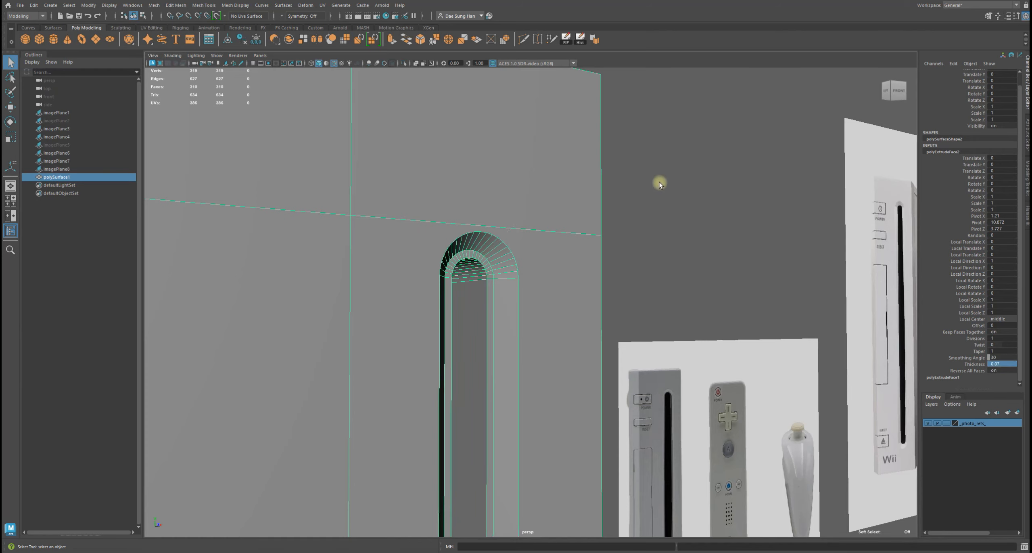
Deselect the body and view the slot rim from the front
click(767, 272)
alt+drag(766, 272, 383, 227)
alt+right_drag(382, 228, 622, 275)
alt+middle_drag(517, 202, 546, 338)
alt+right_drag(545, 338, 621, 323)
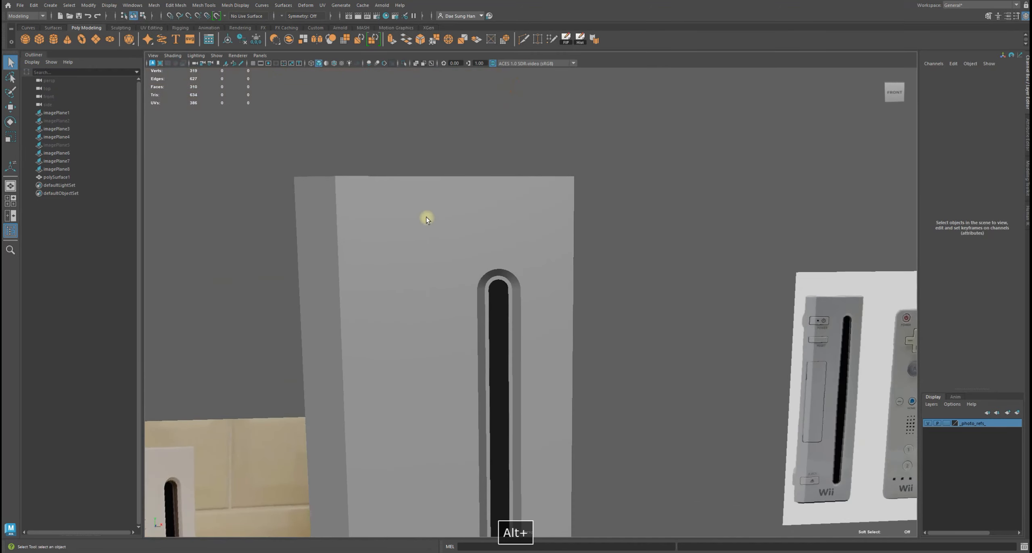
Select the console body, show its wireframe on shaded, and preview the smooth mesh before returning to the unsmoothed display
click(425, 217)
key(alt+5)
alt+right_drag(429, 221, 586, 274)
alt+drag(604, 219, 674, 217)
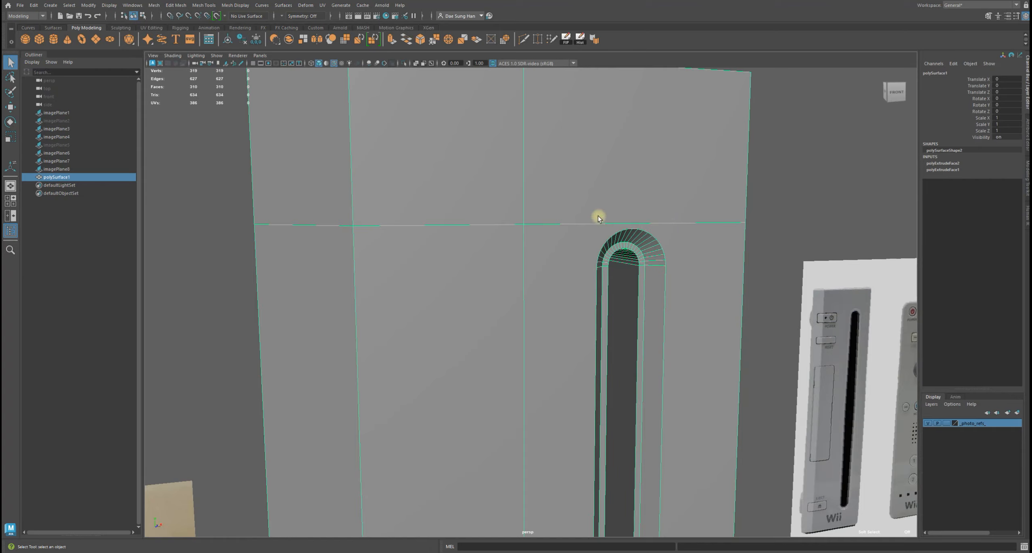
alt+drag(691, 224, 518, 236)
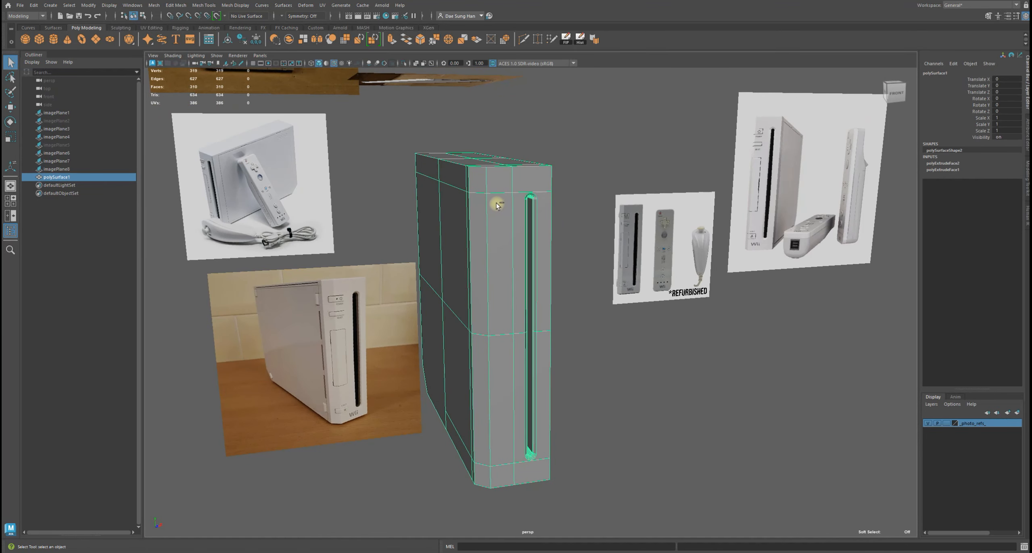
key(ctrl+alt+s)
key(3)
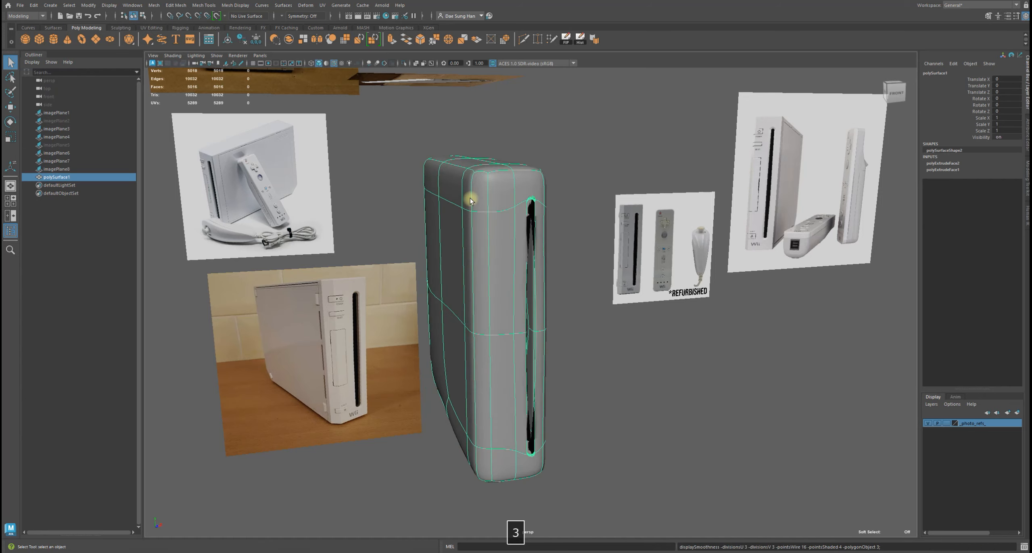
click(541, 152)
alt+drag(521, 204, 493, 275)
click(465, 233)
key(1)
Deselect the body and inspect its top corners and the slot rim from several angles
alt+drag(464, 230, 500, 197)
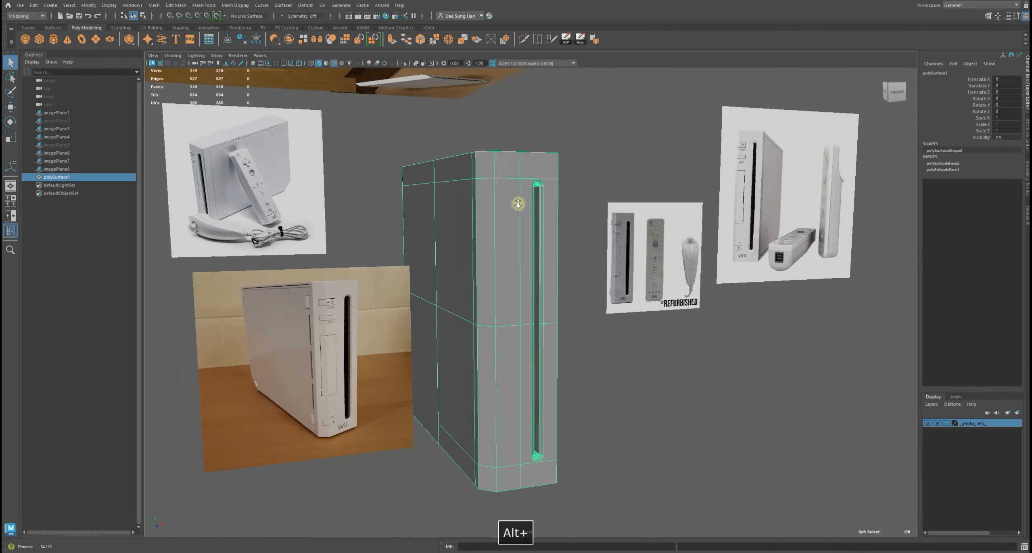
alt+right_drag(500, 197, 538, 192)
alt+middle_drag(539, 191, 525, 322)
alt+right_drag(524, 322, 726, 318)
alt+drag(725, 318, 521, 260)
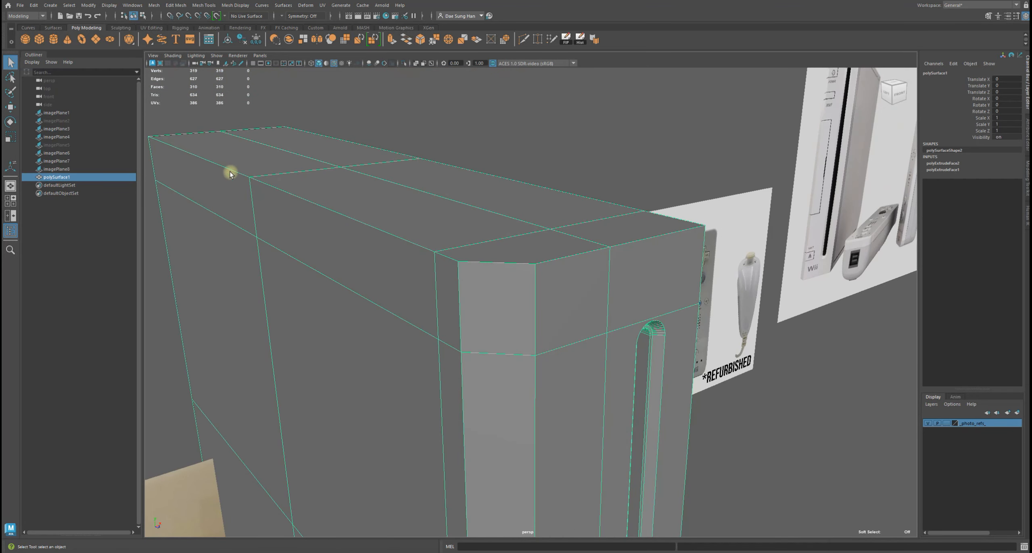
alt+drag(725, 251, 701, 242)
alt+right_drag(702, 242, 512, 271)
right_drag(511, 272, 491, 316)
click(599, 190)
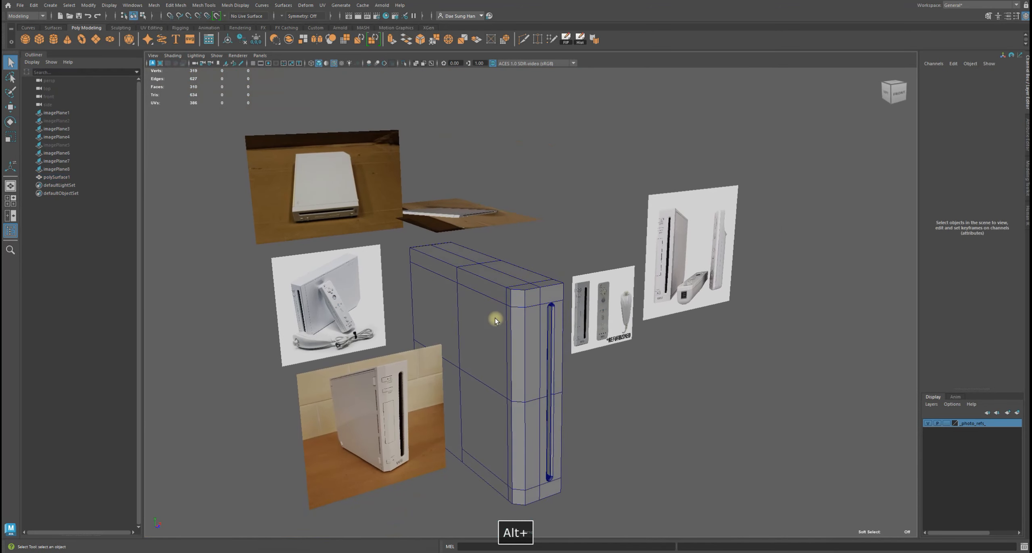
alt+drag(490, 308, 510, 288)
alt+right_drag(510, 288, 611, 299)
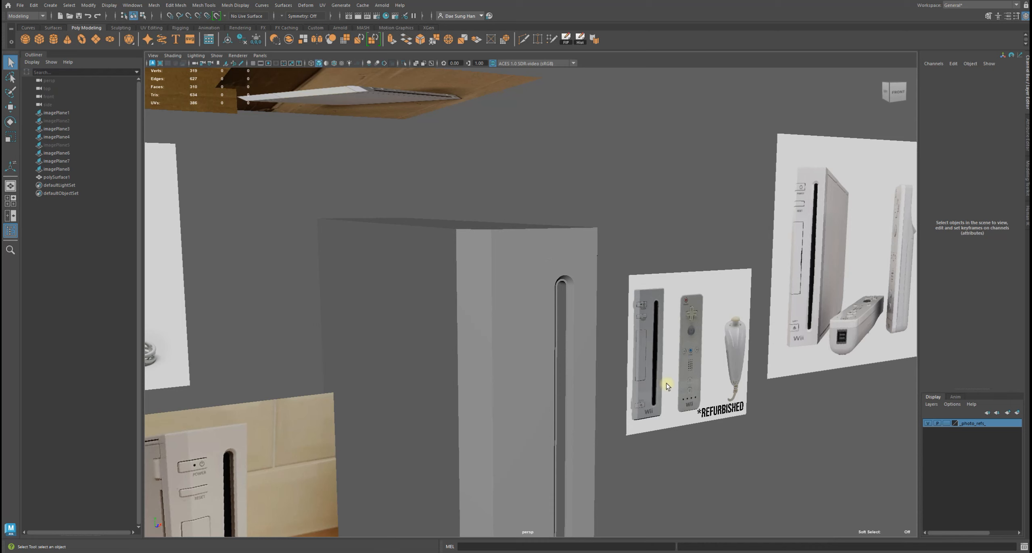
alt+drag(666, 385, 615, 375)
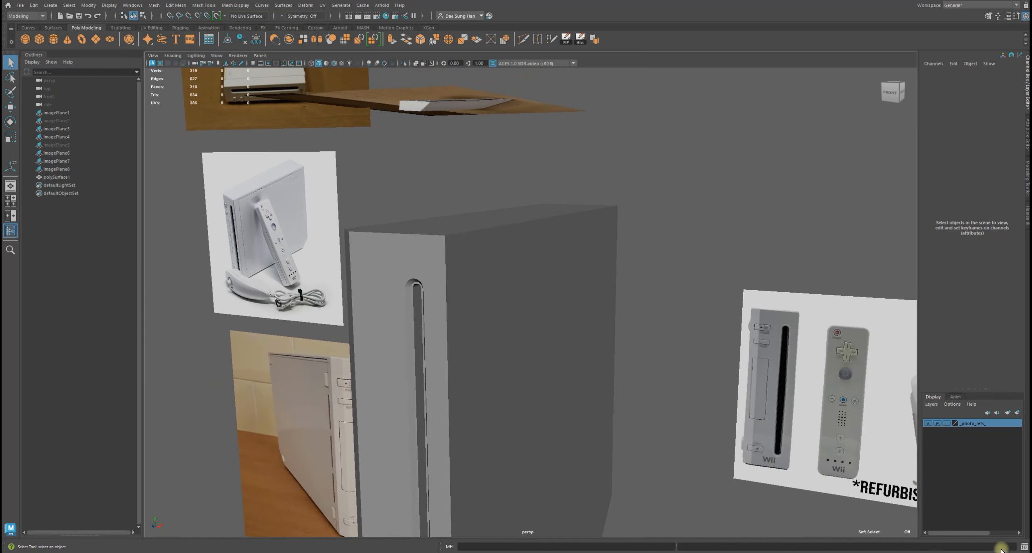